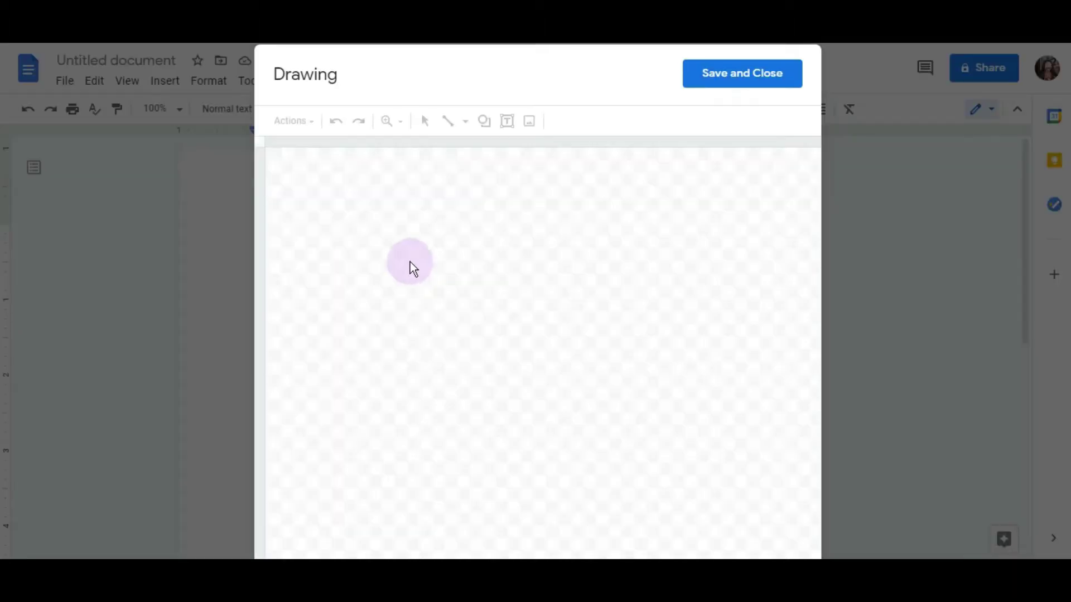
Draw a long, thin rectangle spanning almost the full canvas width, about 7.4 inches, and make its border transparent
left_click(485, 131)
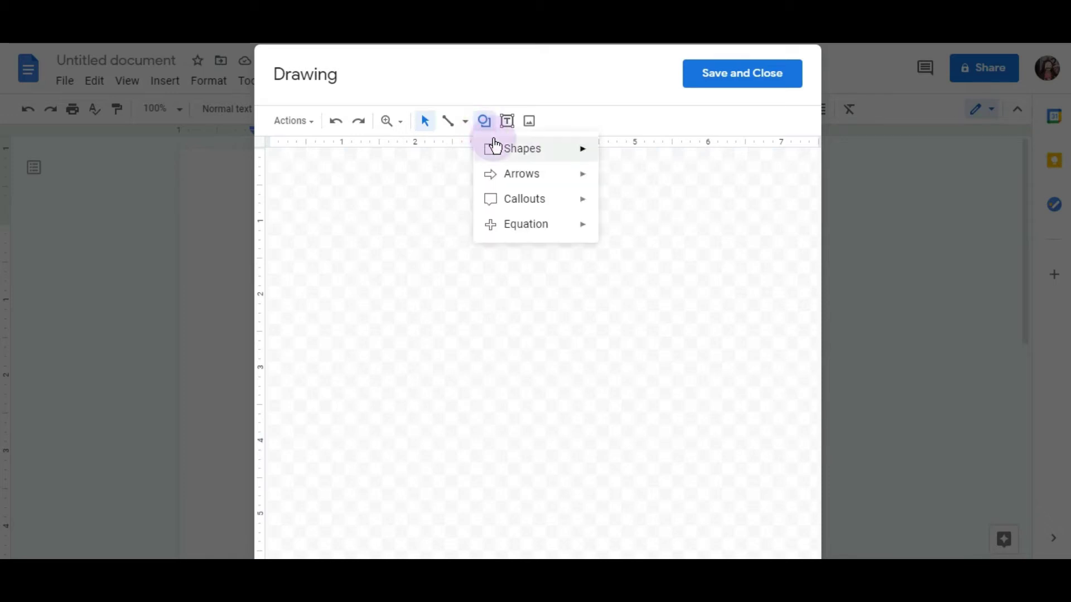
mouse_move(580, 148)
left_click(612, 155)
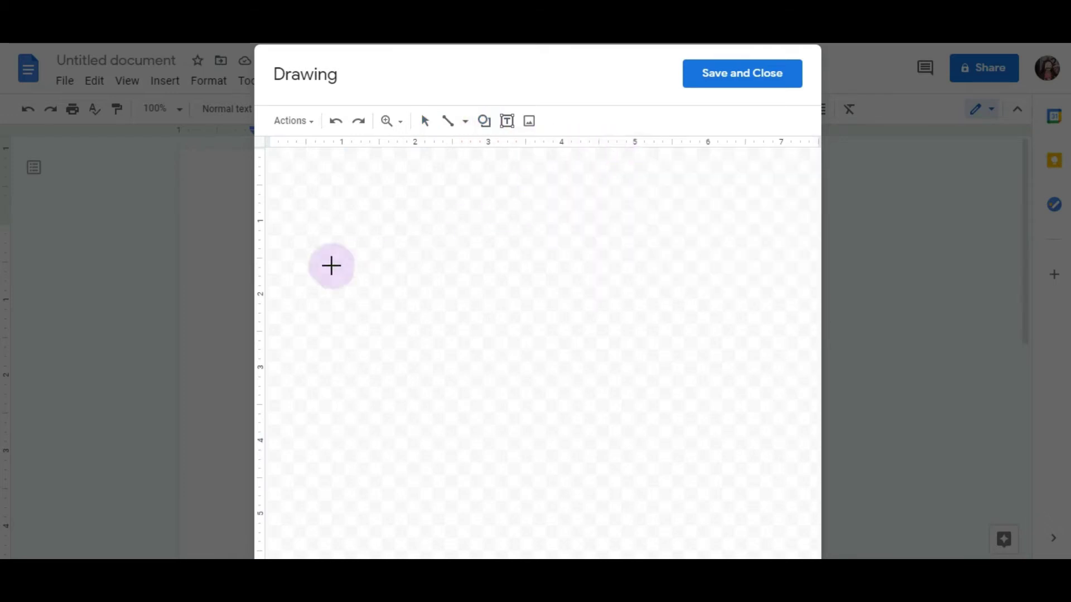
left_click_drag(409, 285, 794, 295)
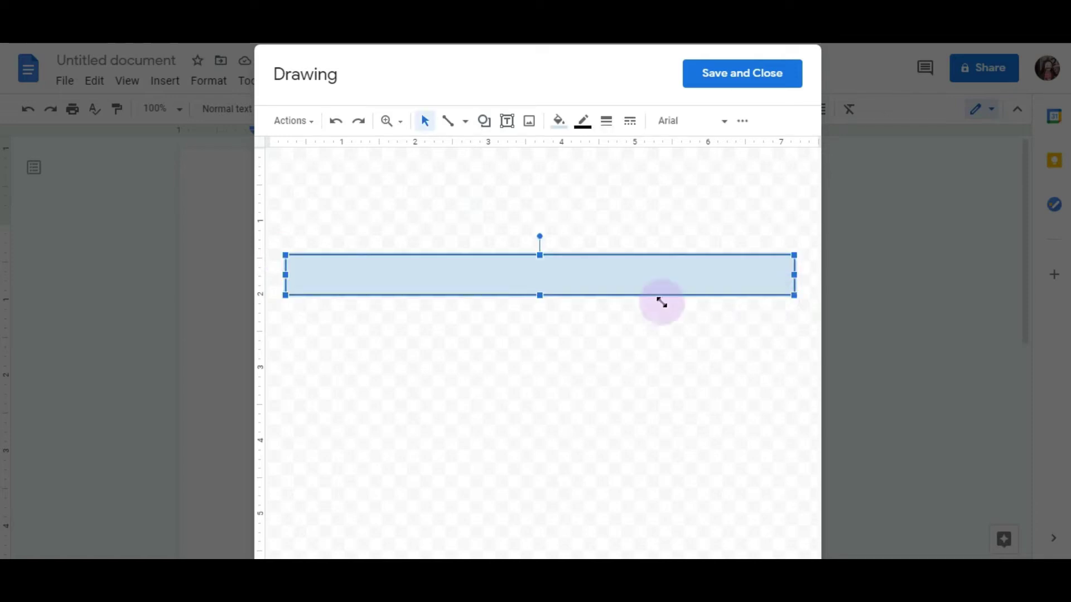
left_click_drag(285, 274, 274, 278)
left_click_drag(796, 275, 813, 276)
left_click(582, 131)
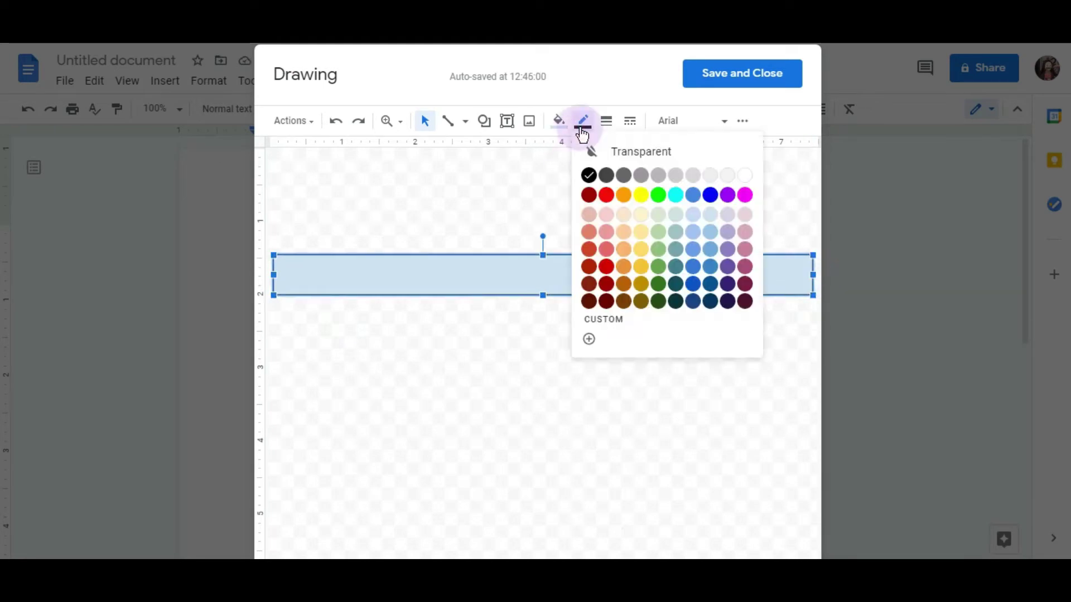
left_click(600, 153)
Fill the rectangle bar with the custom solid colour #b689b0
left_click(558, 124)
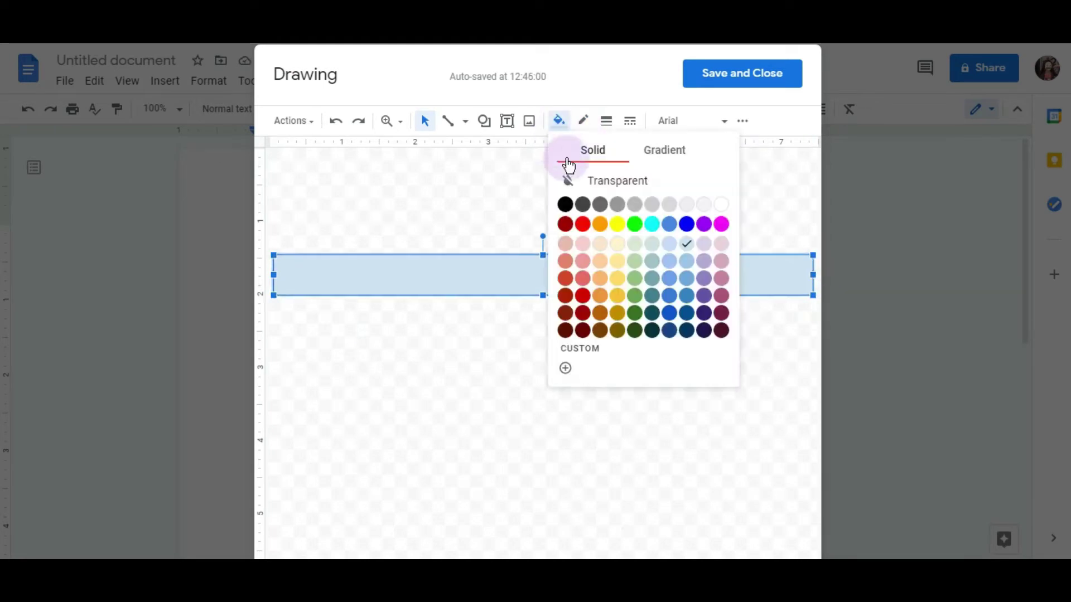
left_click(570, 371)
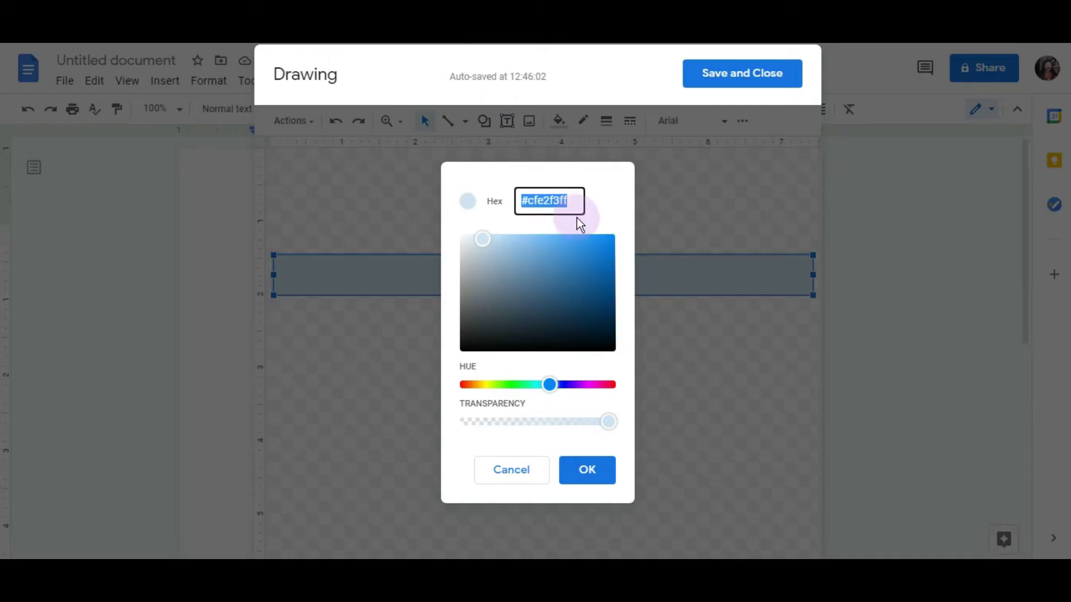
type("#b689b0")
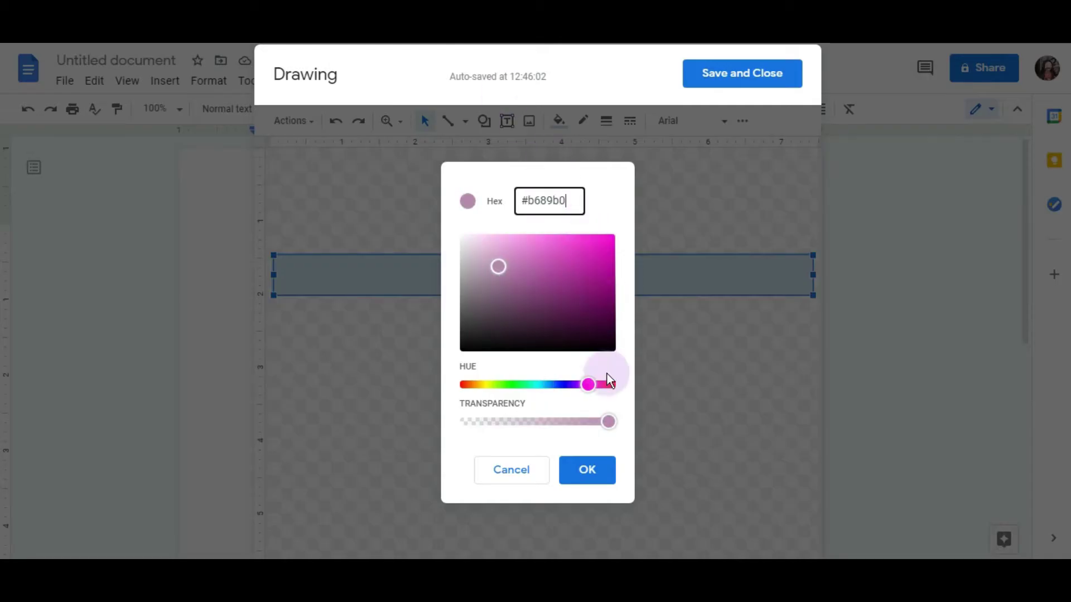
left_click(595, 467)
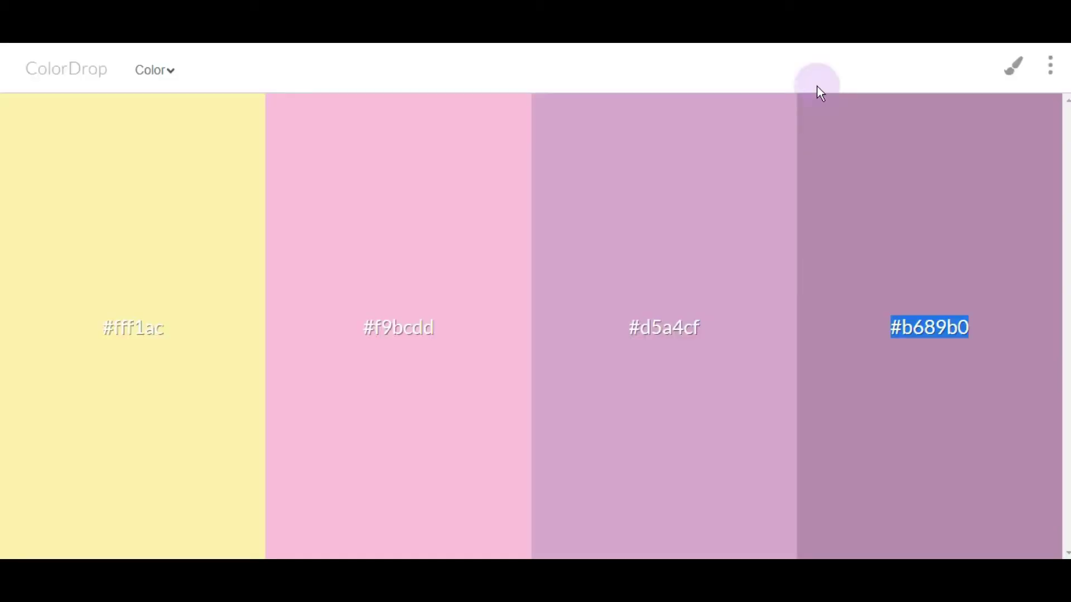
Copy the code #d5a4cf from the ColorDrop palette and apply it as the bar's custom fill in the drawing
left_click(691, 340)
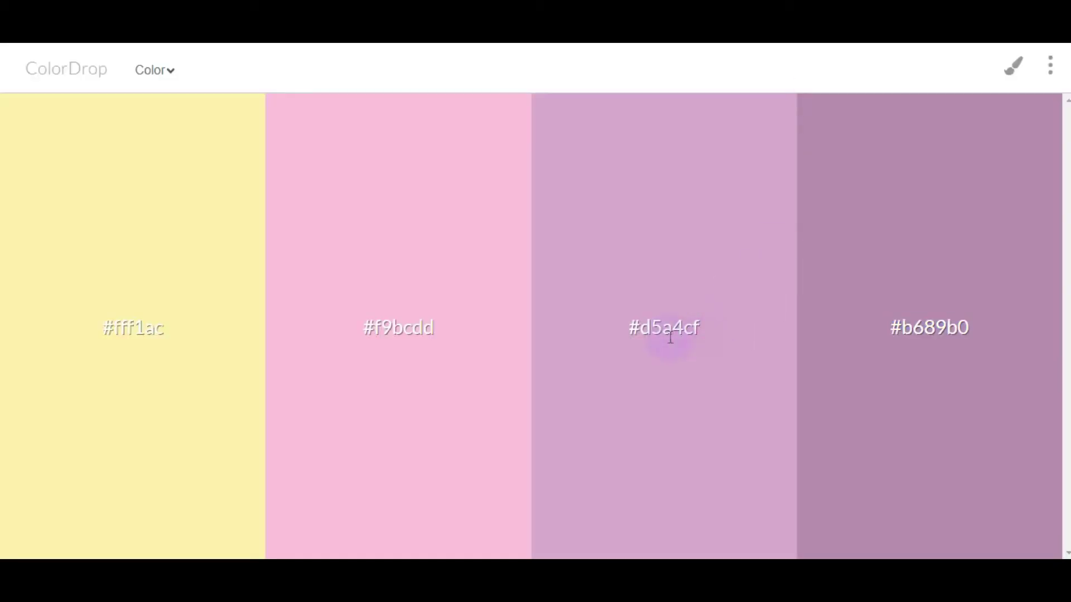
left_click_drag(636, 333, 690, 325)
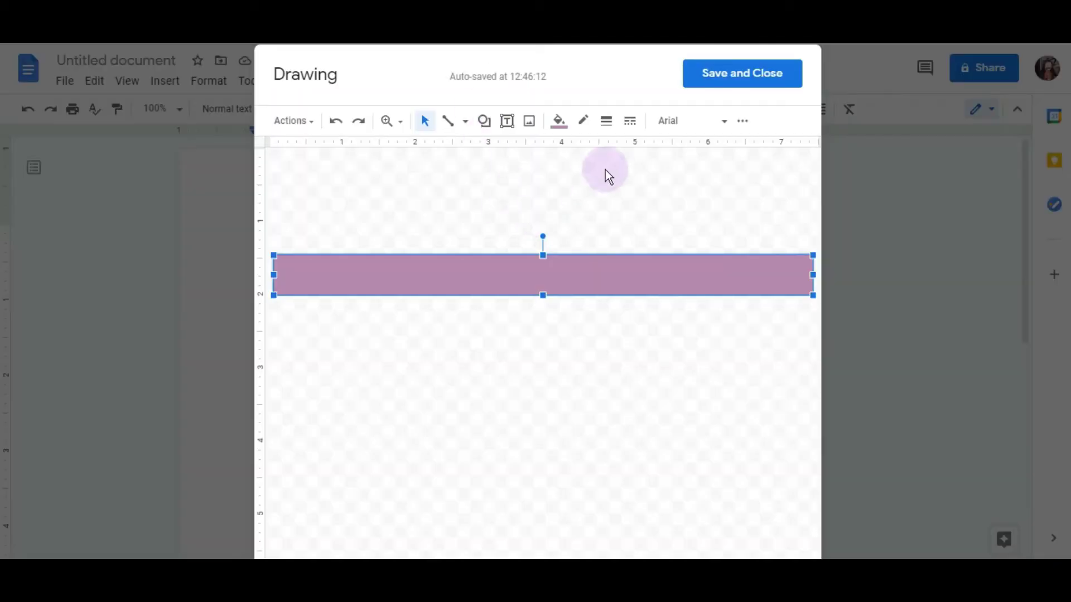
left_click(558, 121)
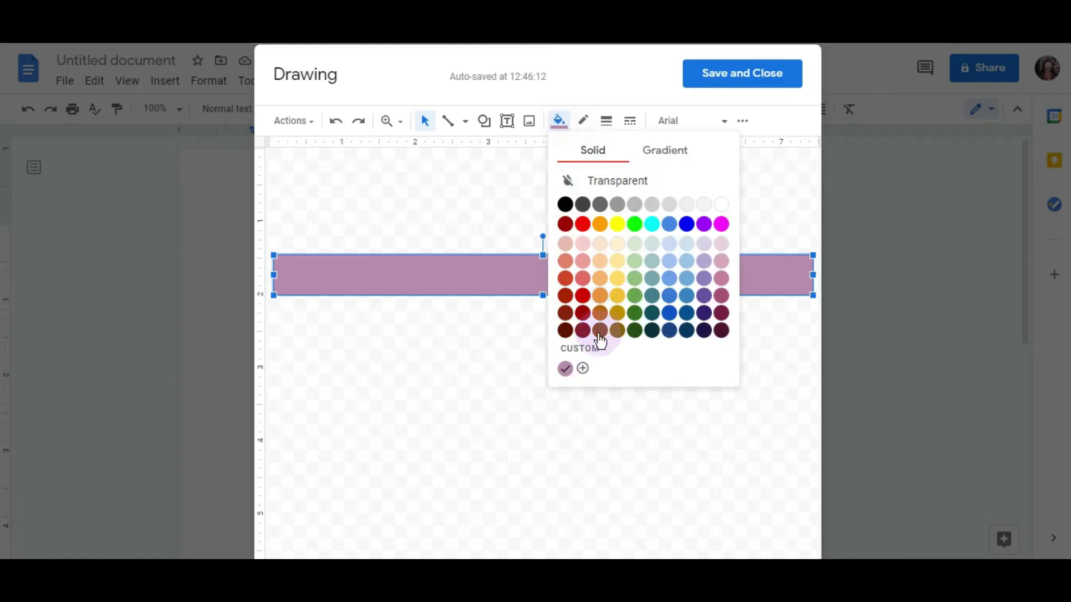
left_click(580, 367)
type("#d5a4cf")
left_click(605, 469)
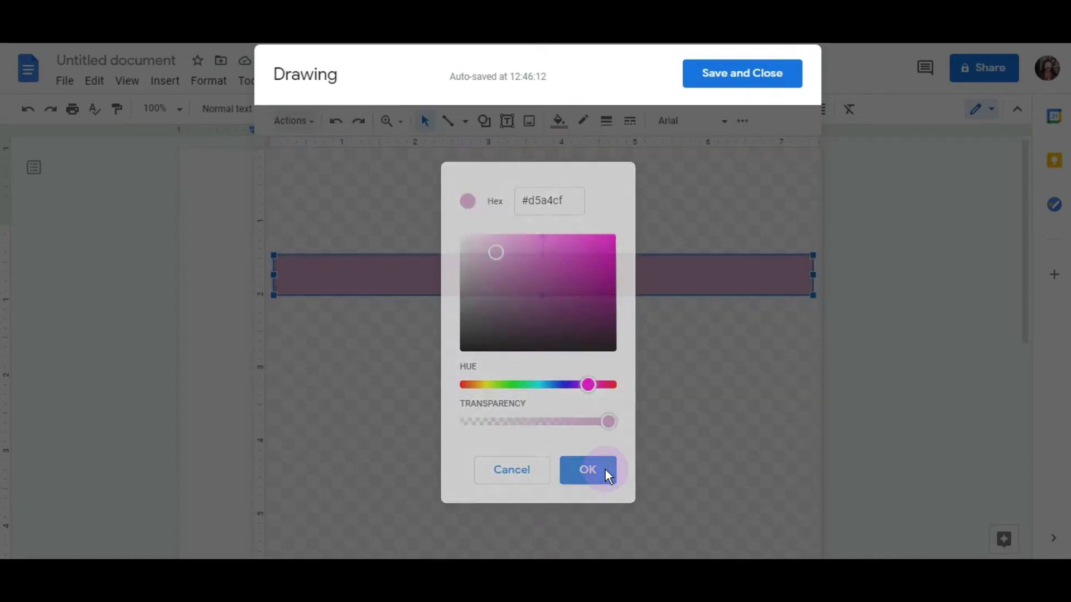
left_click(557, 346)
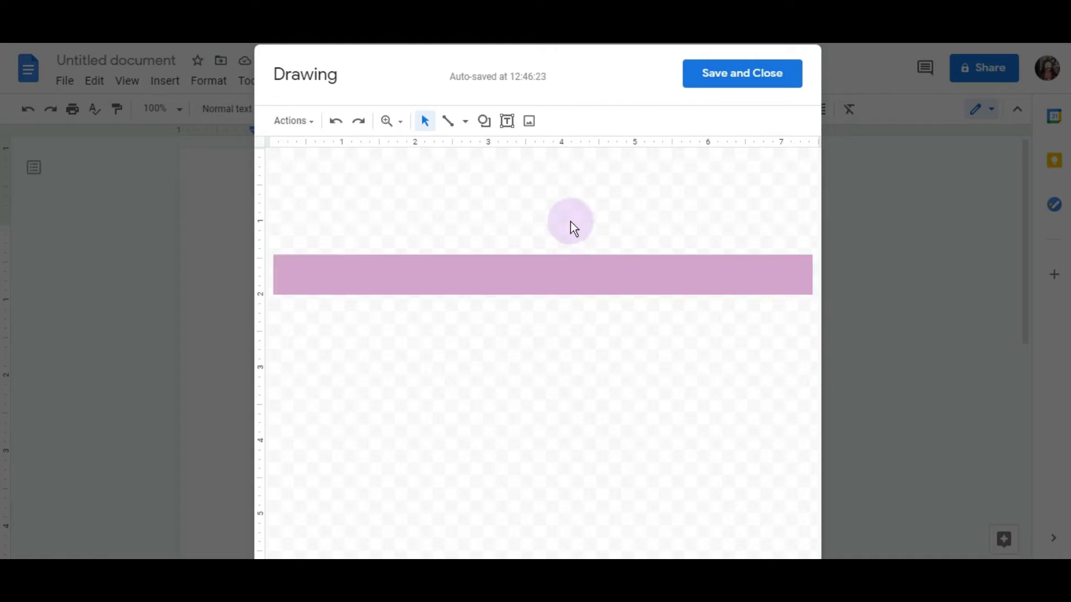
left_click(507, 122)
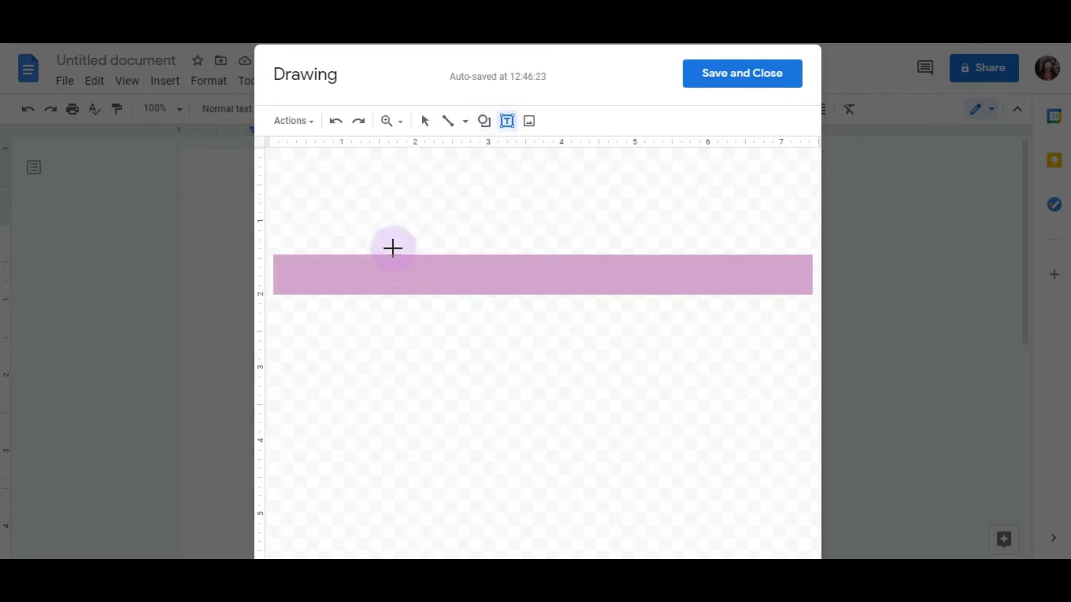
left_click_drag(418, 226, 693, 316)
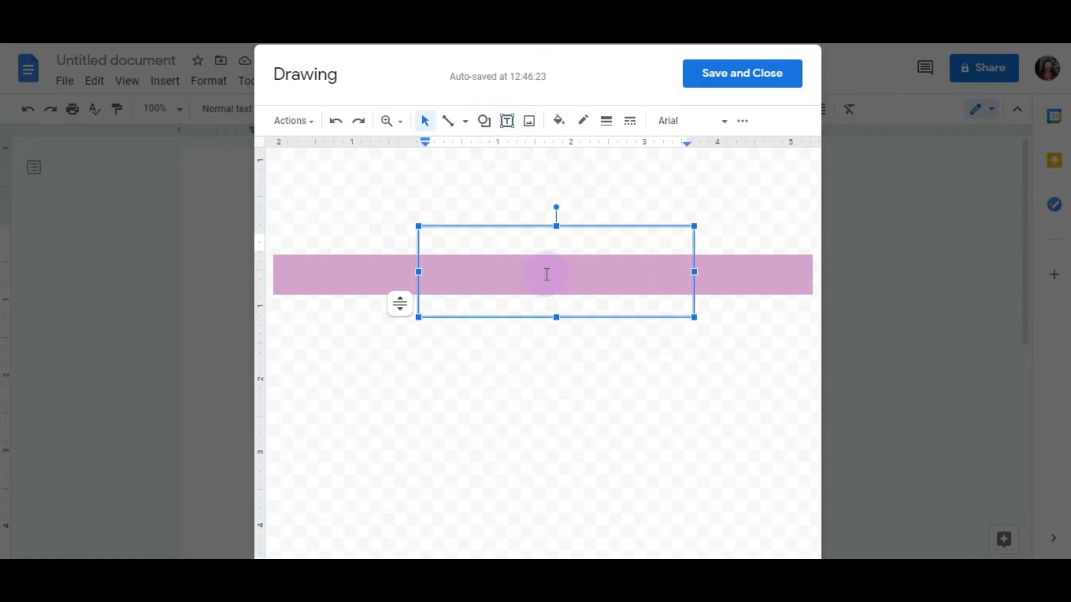
type("c")
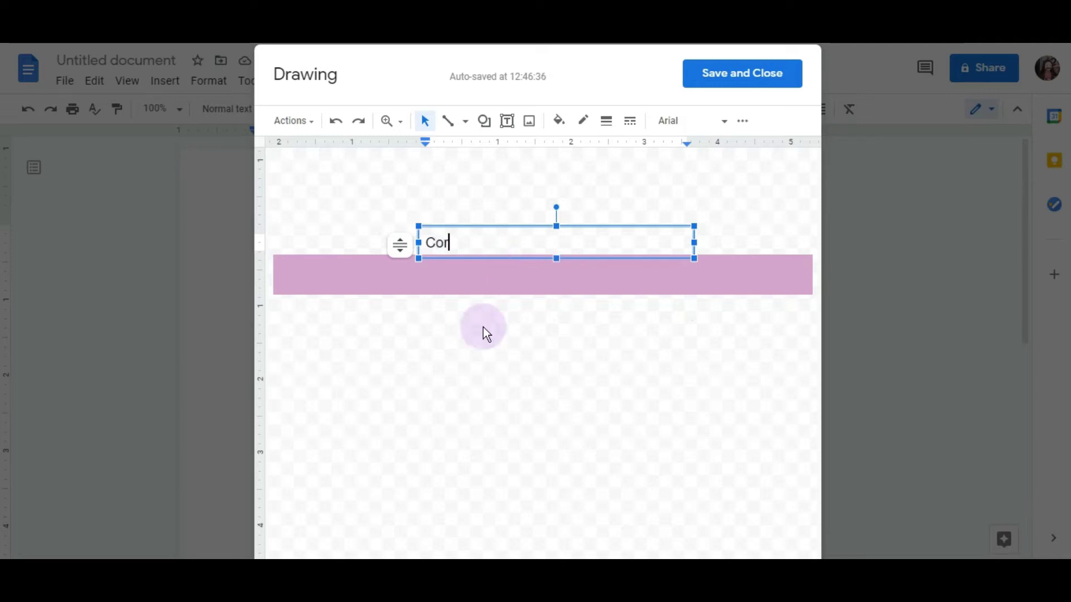
key("ctrl+z")
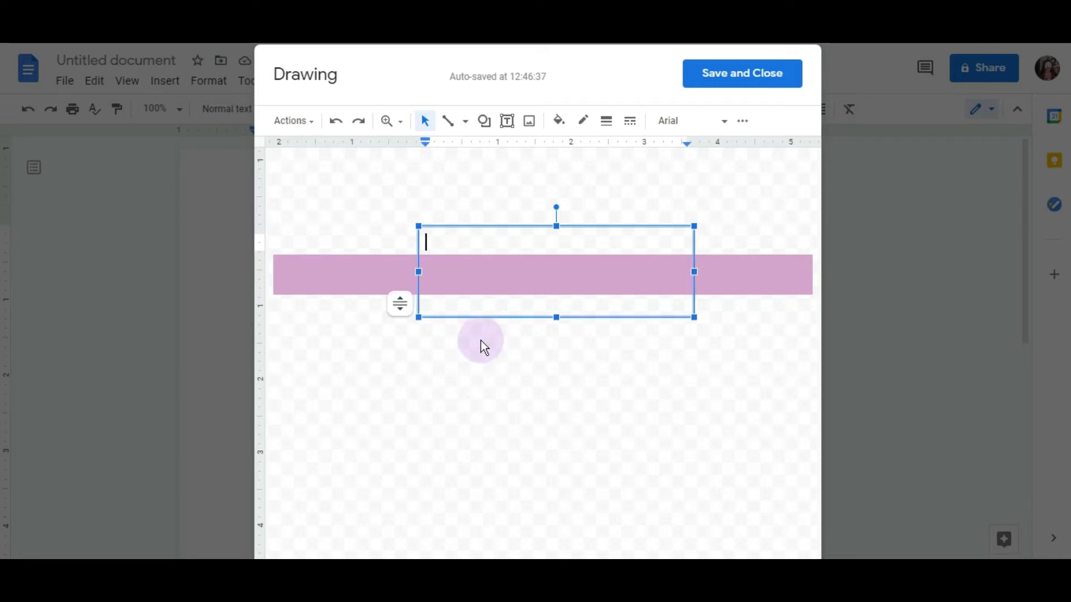
left_click(436, 225)
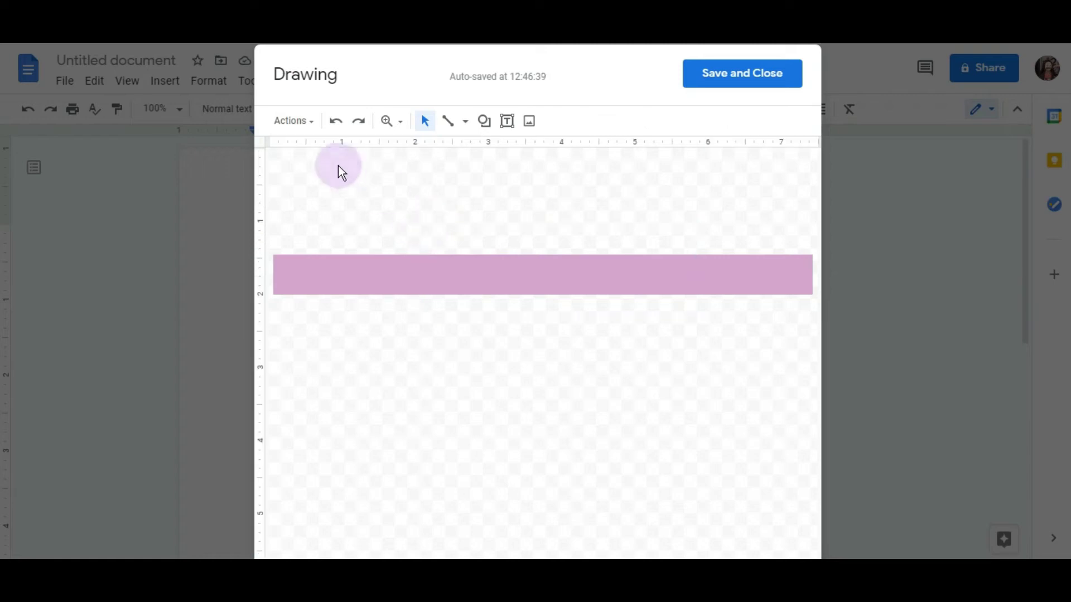
Insert word art reading "Cronograma" into the drawing
left_click(294, 121)
left_click(314, 229)
type("Co")
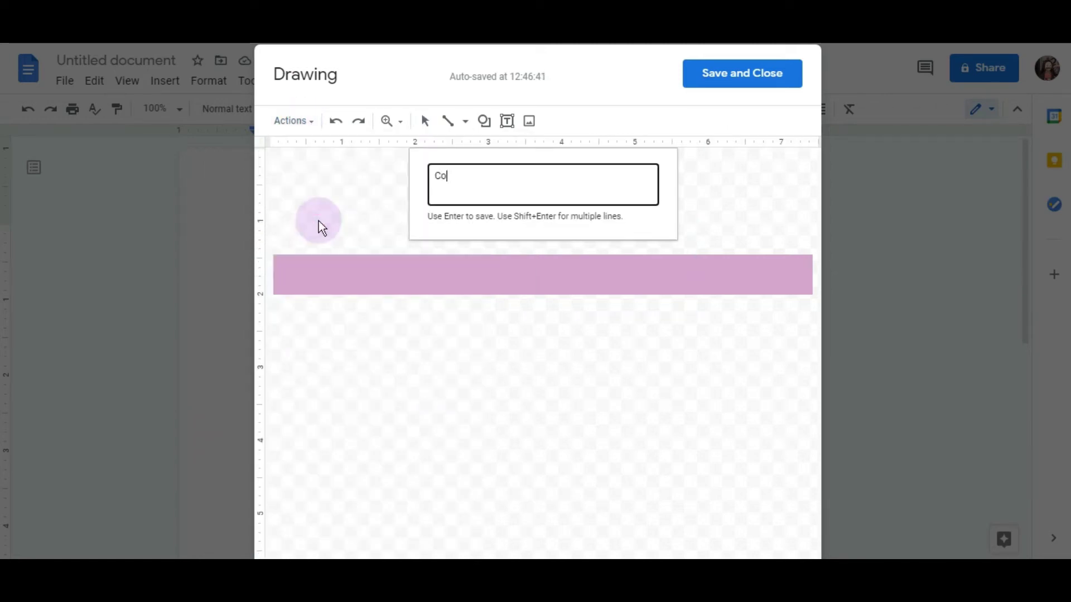
key("BackSpace")
type("ronong")
key("BackSpace")
key("BackSpace")
type("grama")
key("Return")
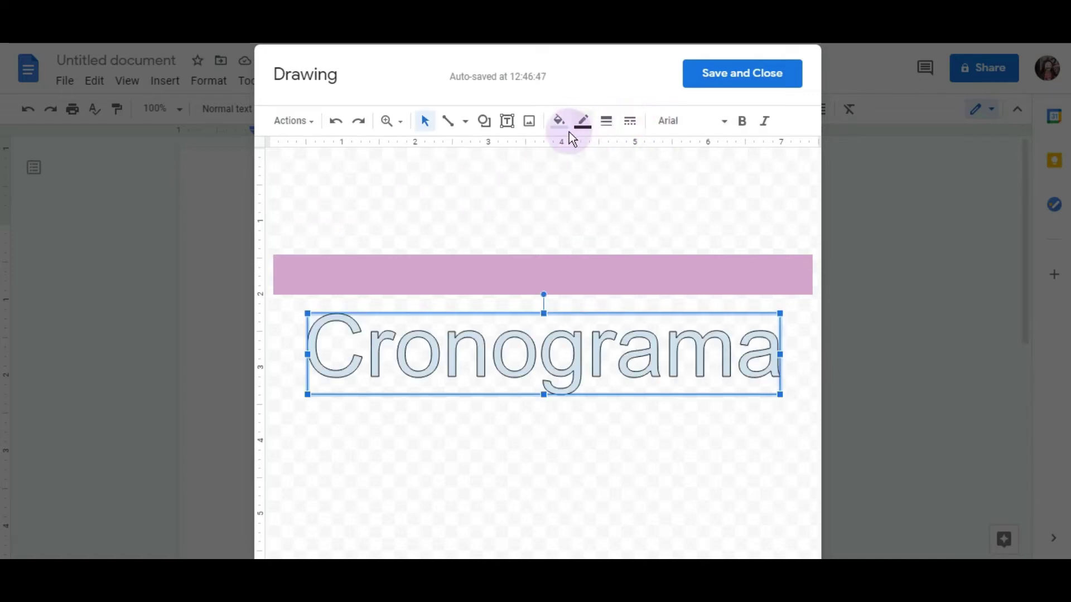
Fill the "Cronograma" word art with a saved custom purple and move it up over the bar
left_click(557, 121)
left_click(583, 369)
left_click_drag(521, 353, 574, 236)
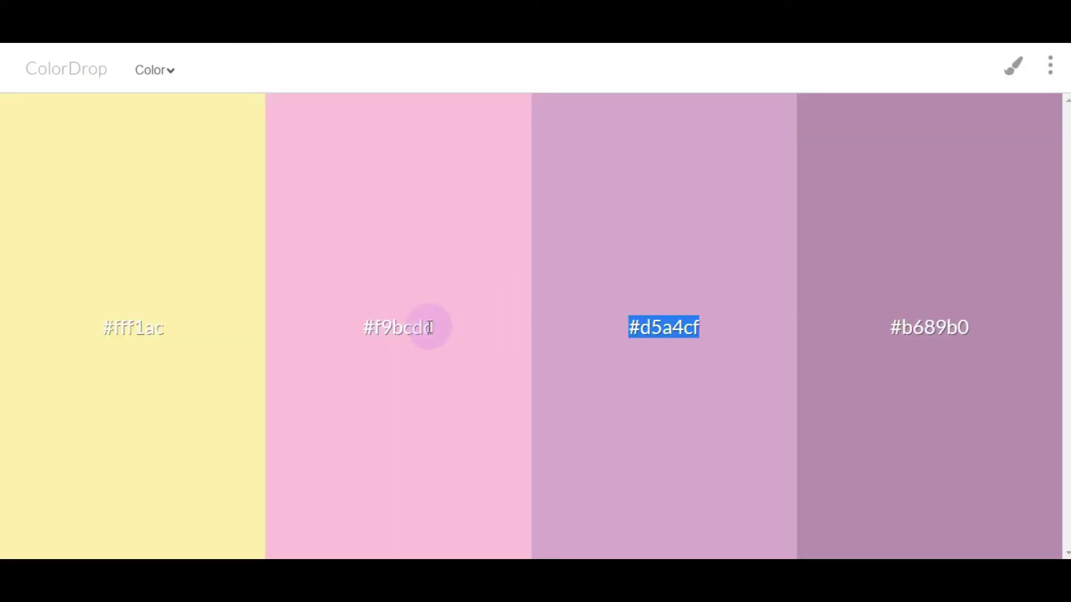
Copy the code #fff1ac from the ColorDrop palette and apply it as the word art's custom fill in the drawing
left_click(165, 333)
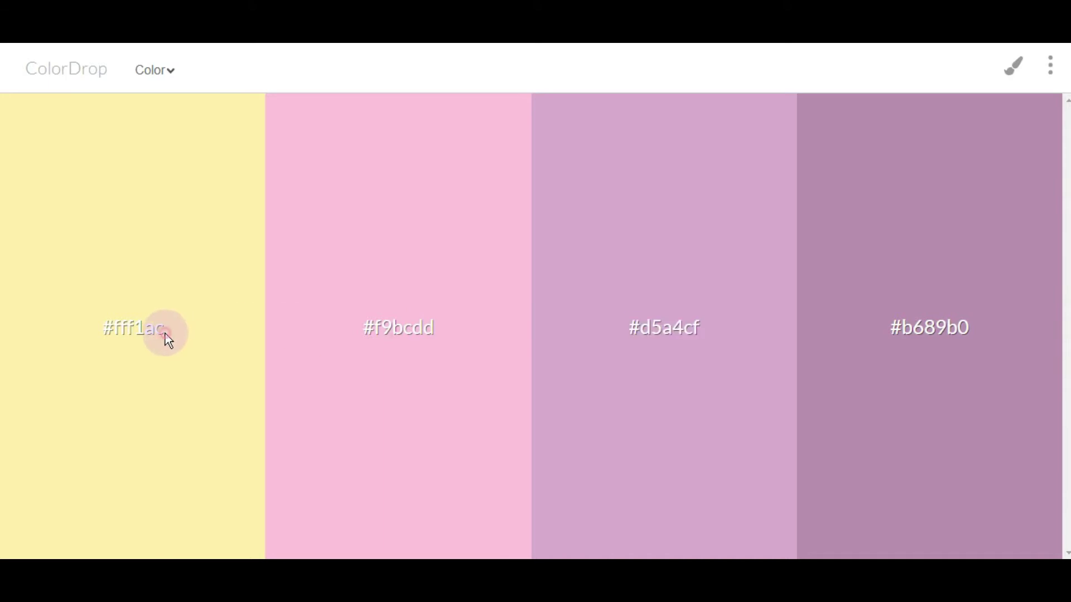
left_click_drag(107, 329, 168, 328)
key("ctrl+c")
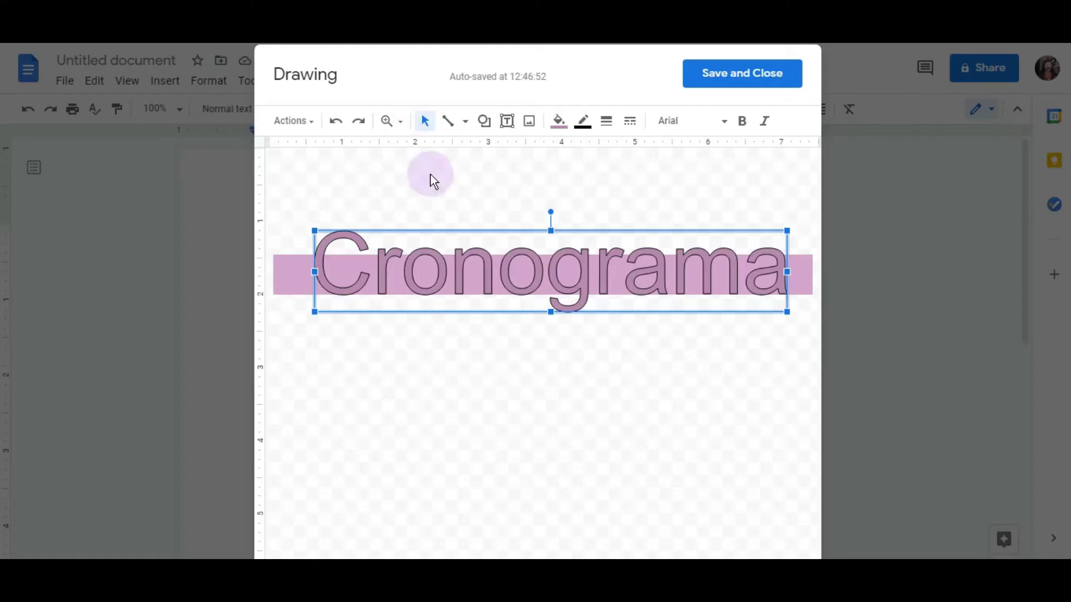
left_click(557, 122)
left_click(600, 368)
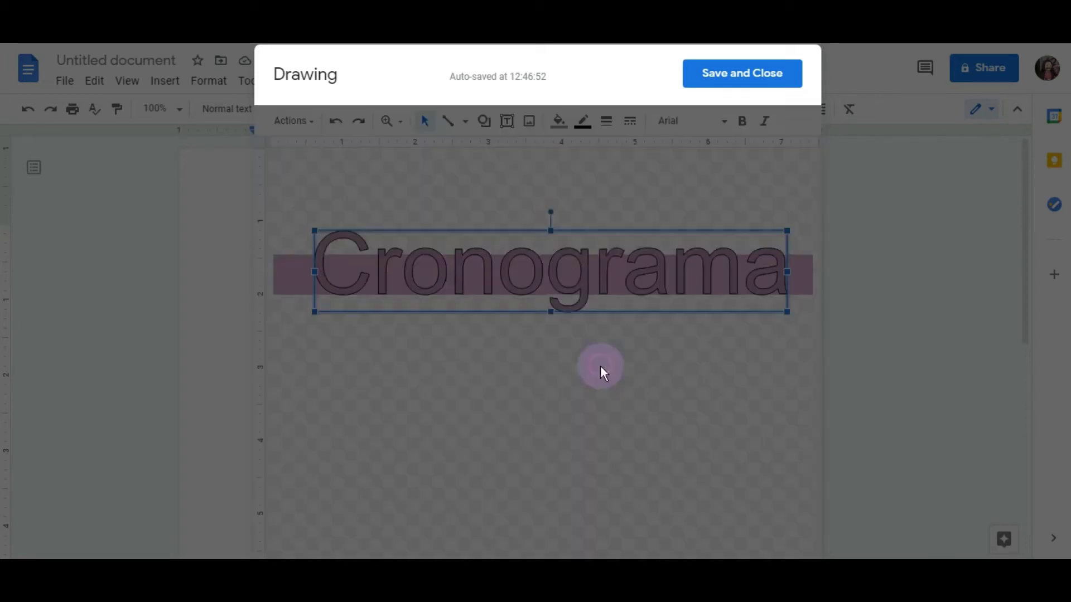
key("ctrl+v")
left_click(586, 470)
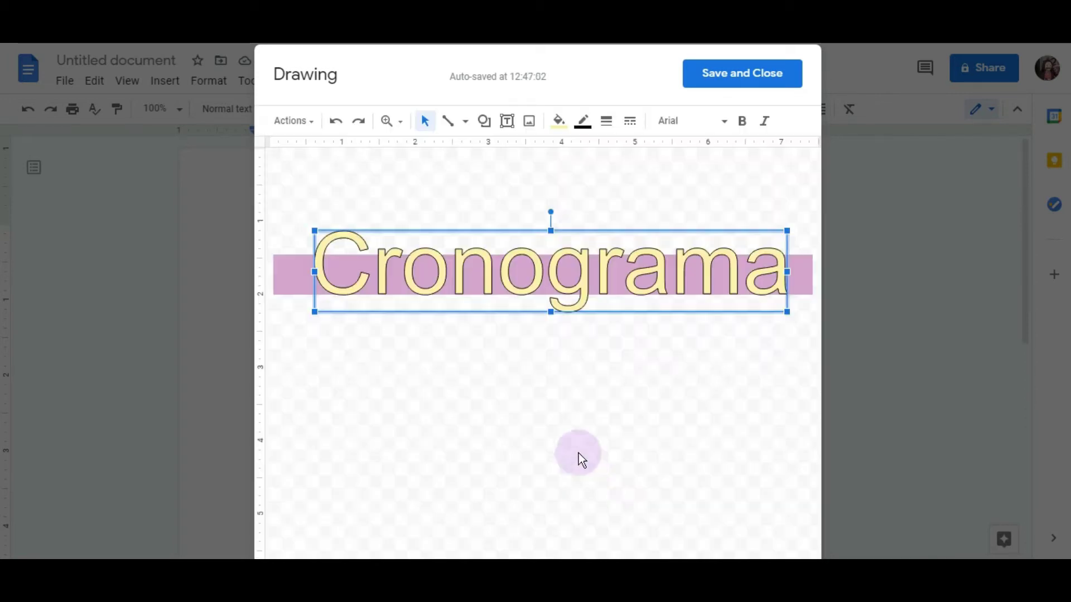
Try the light purple 2 linear gradient and the matching radial gradient as the word art's fill
left_click(560, 123)
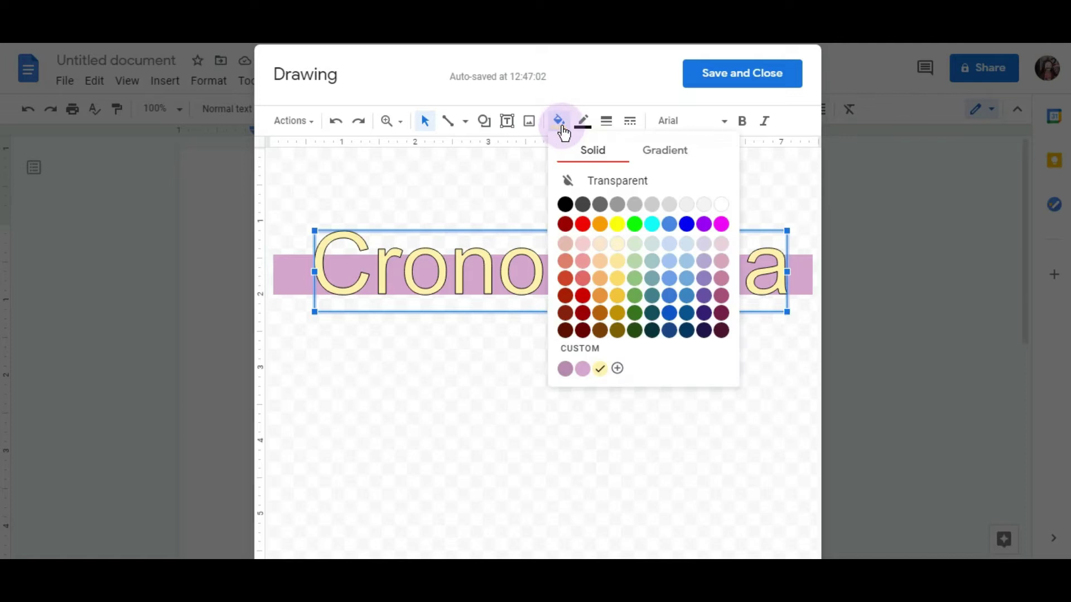
left_click(662, 159)
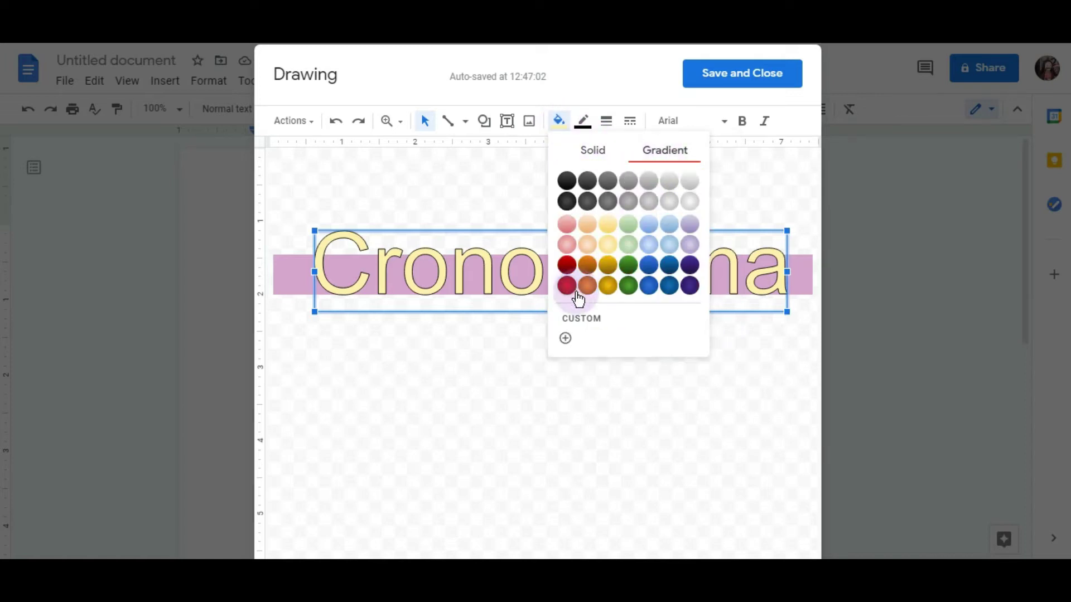
left_click(692, 226)
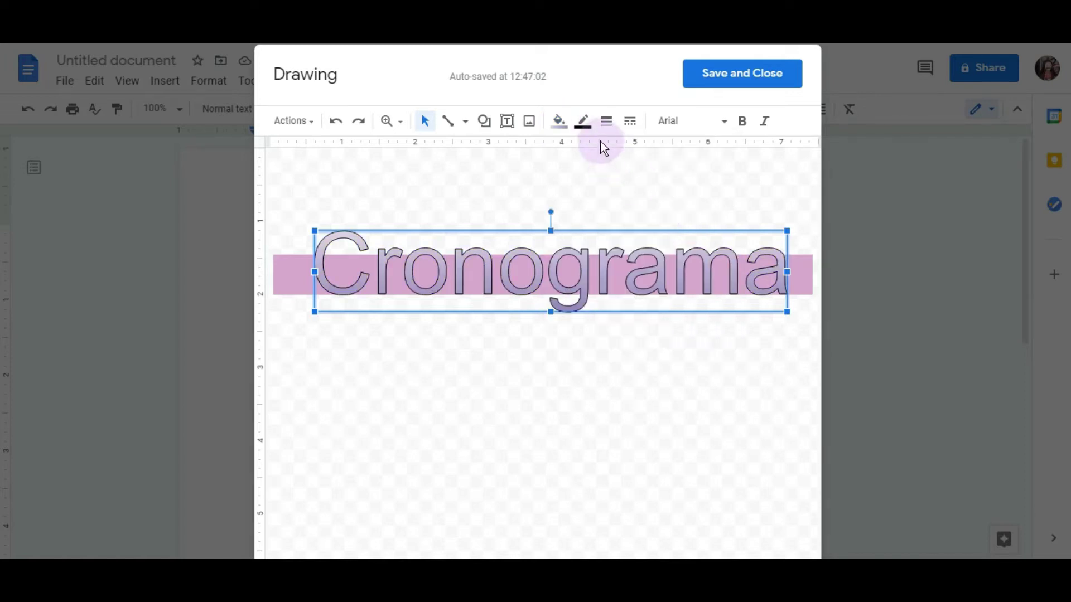
left_click(559, 122)
left_click(689, 237)
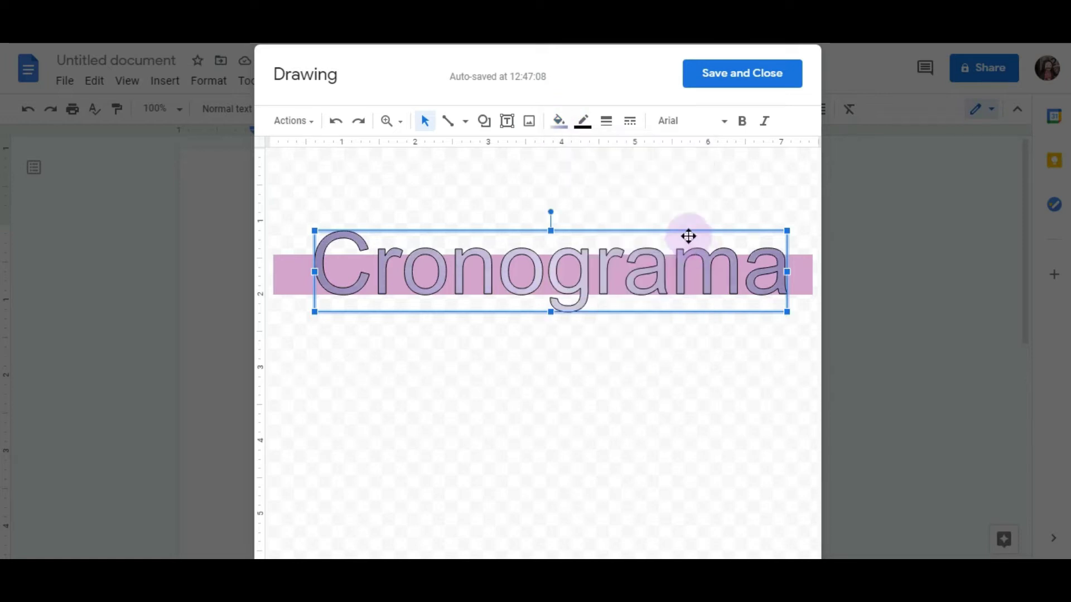
Apply the light purple 2 linear gradient to the word art and customise its end stop to the saved custom yellow
left_click(559, 121)
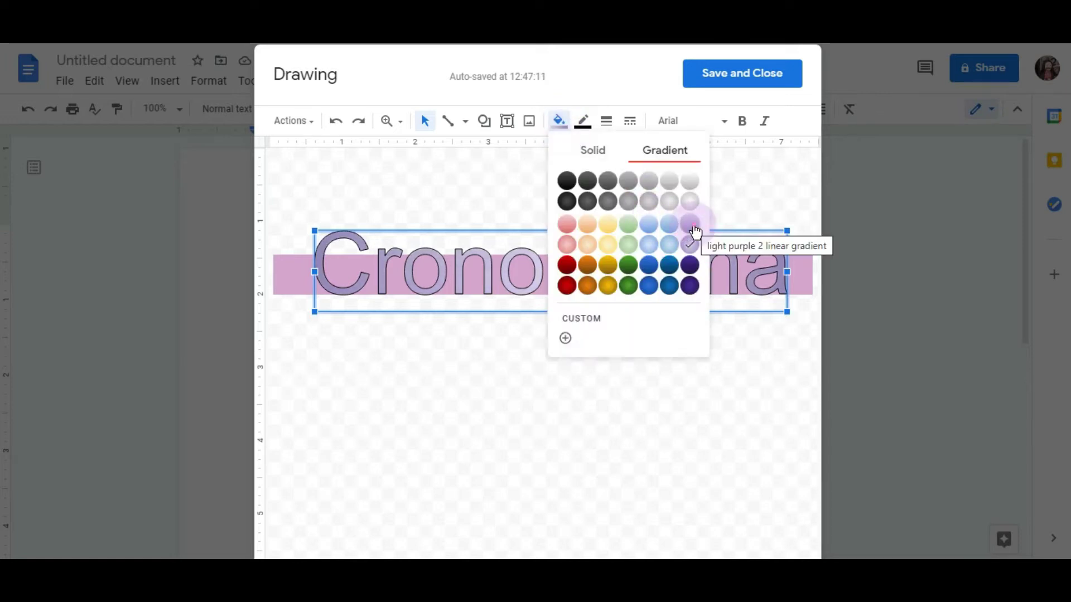
left_click(695, 229)
left_click(559, 121)
left_click(566, 335)
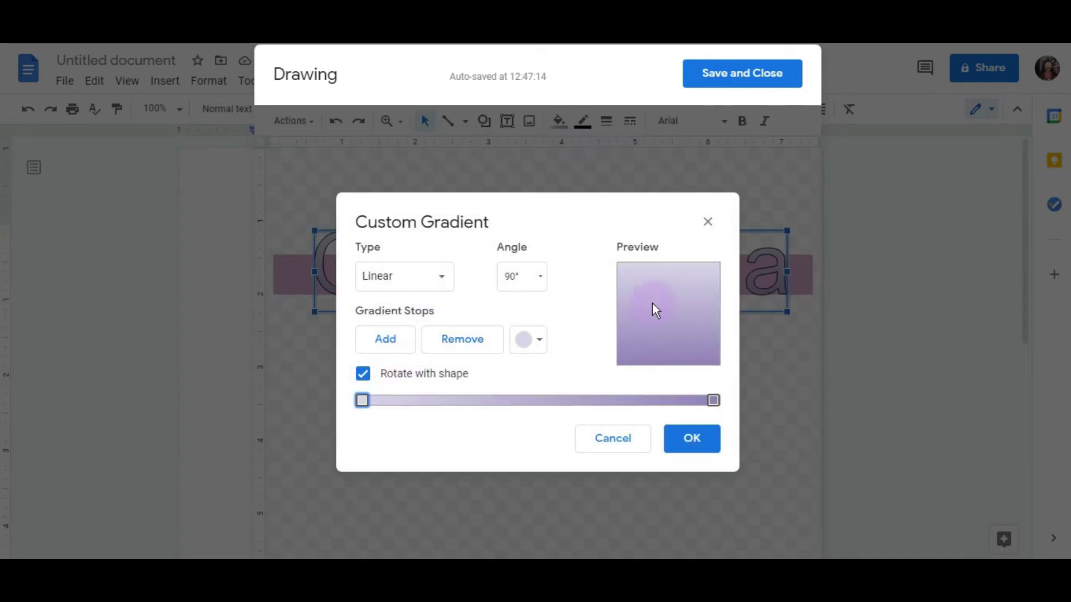
left_click(530, 346)
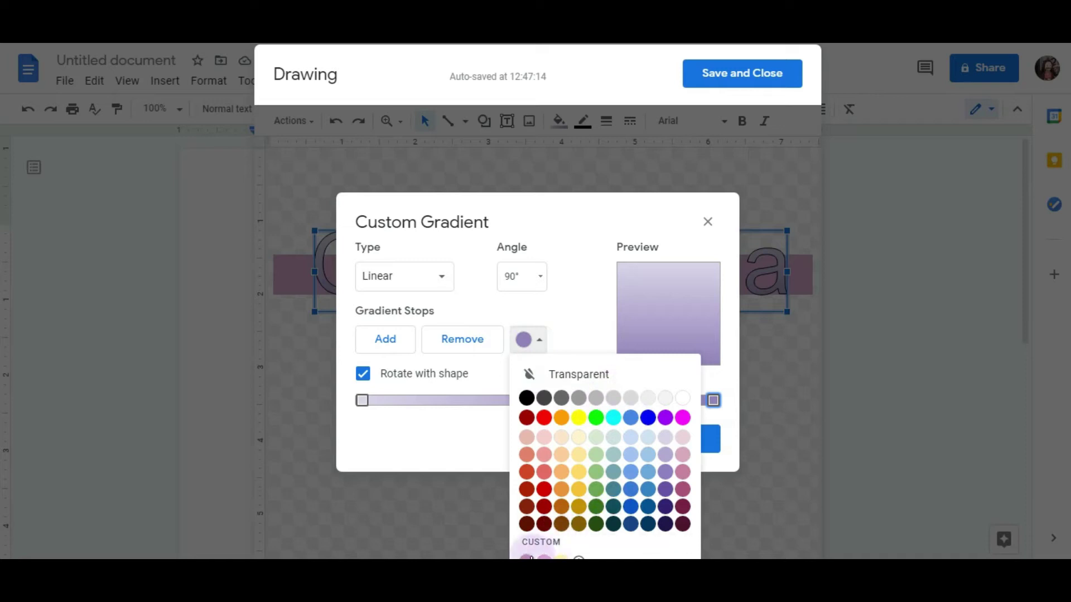
left_click(561, 556)
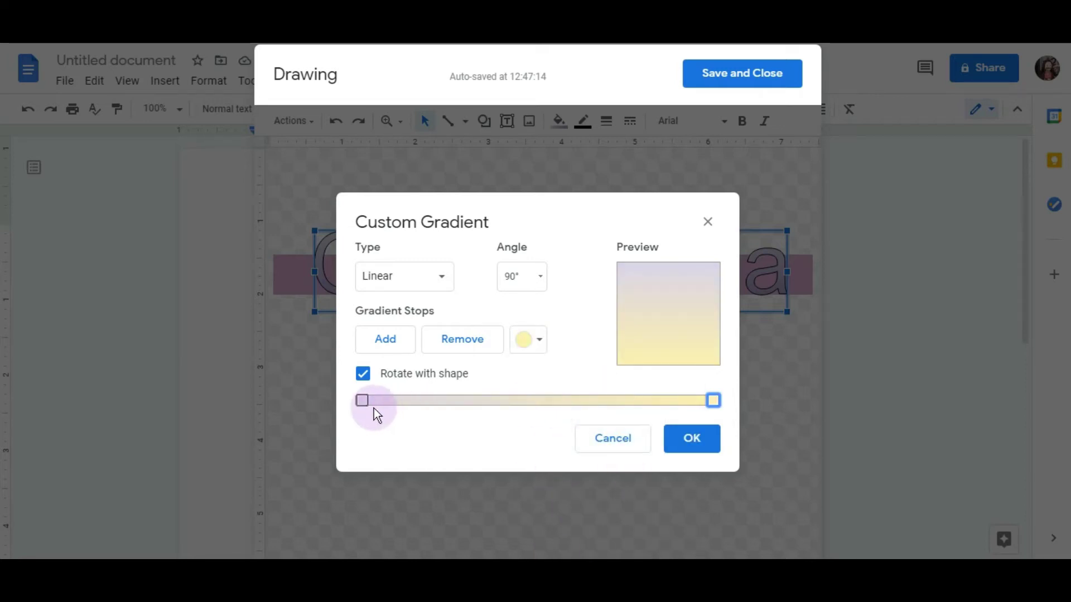
left_click(685, 438)
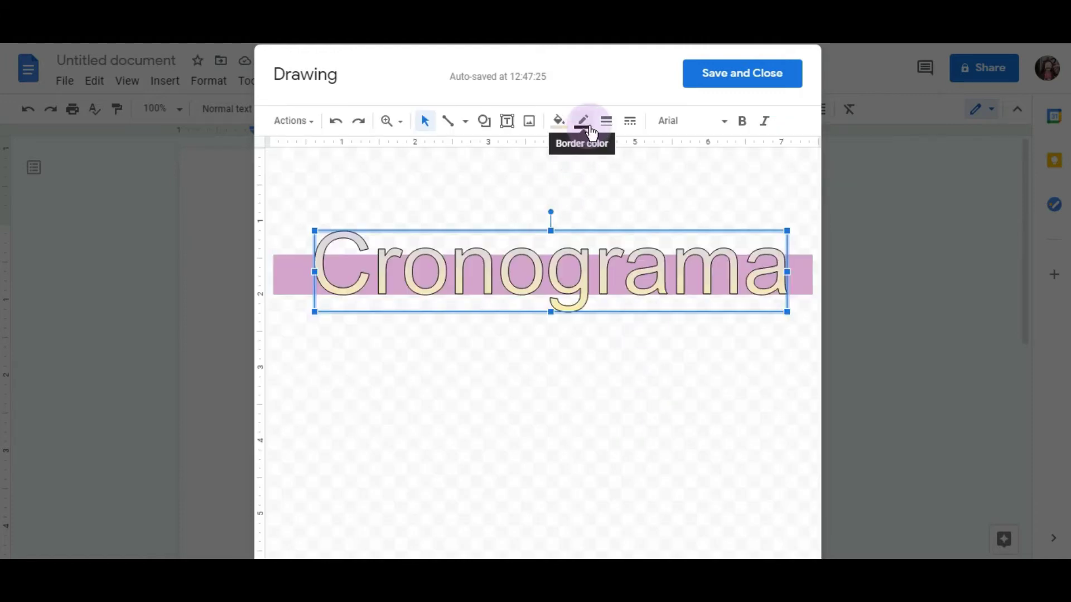
Try the Caveat font on the "Cronograma" word art
left_click(688, 128)
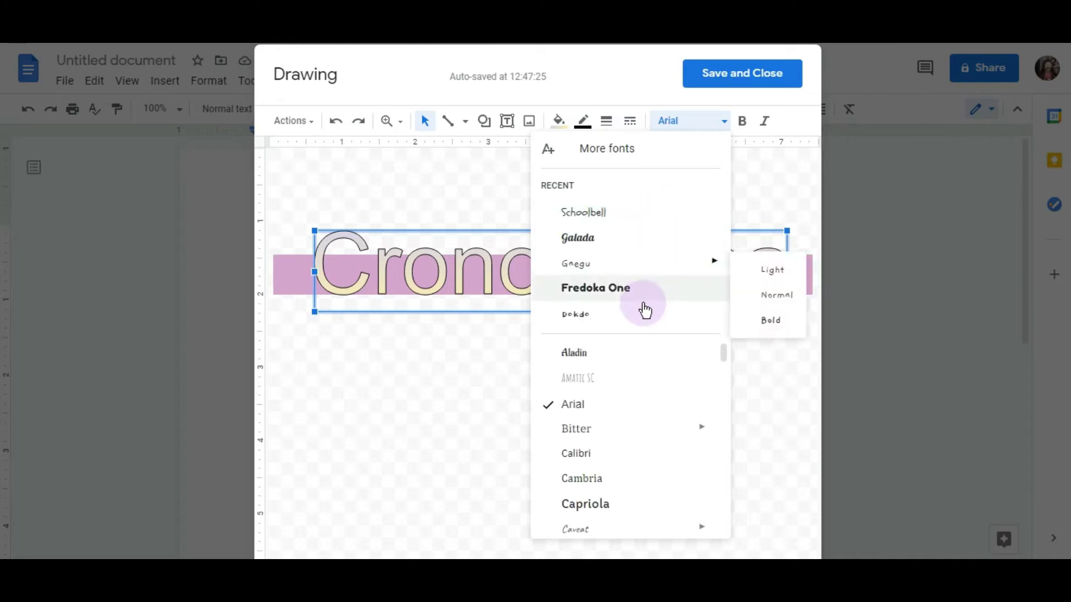
scroll(653, 403, "down", 3)
scroll(652, 404, "down", 3)
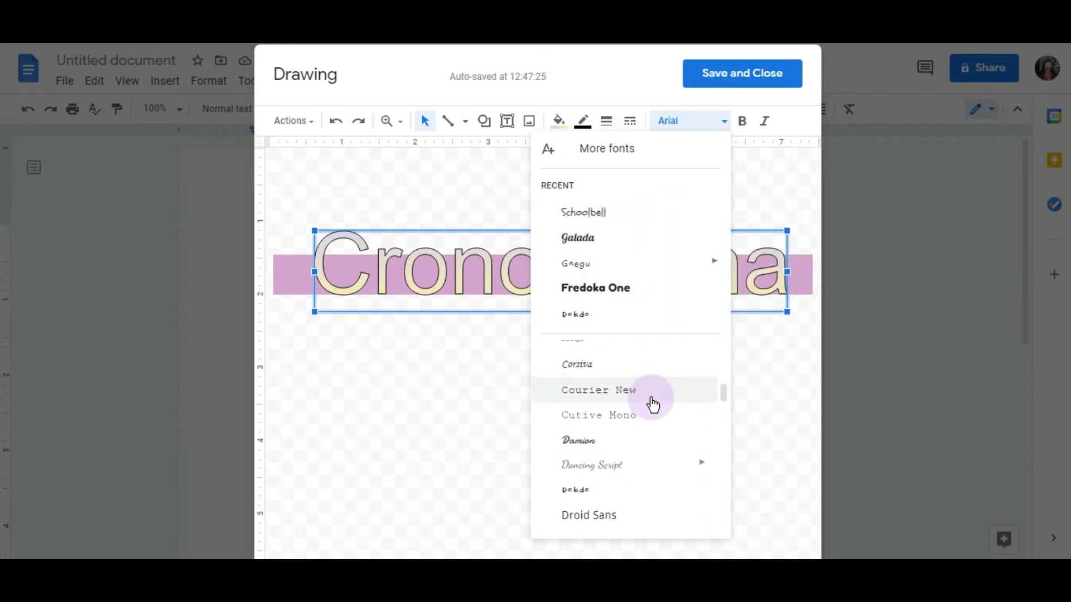
scroll(652, 403, "up", 2)
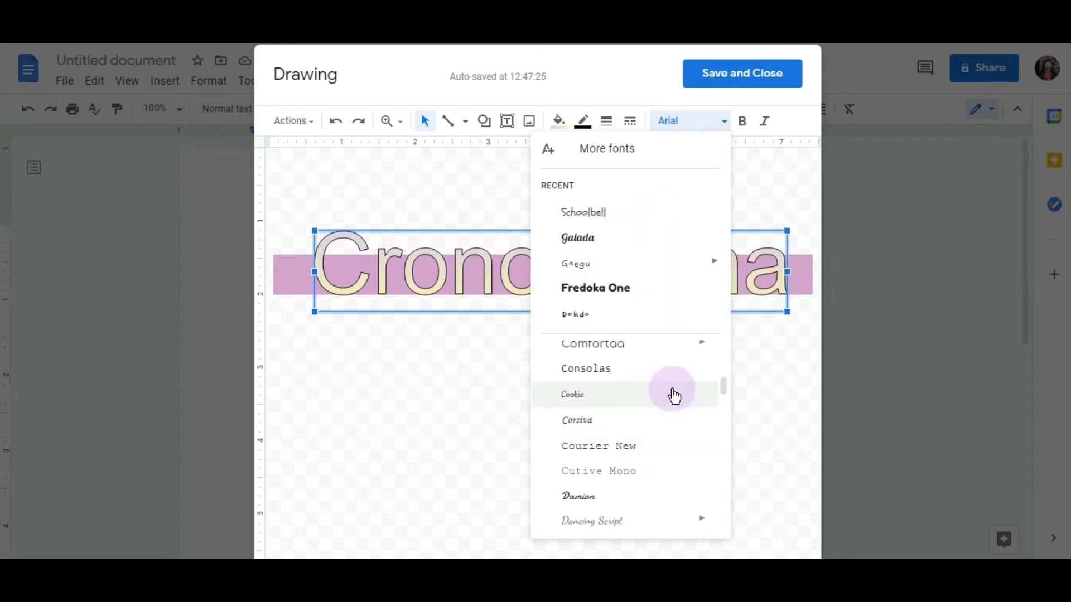
scroll(675, 396, "up", 4)
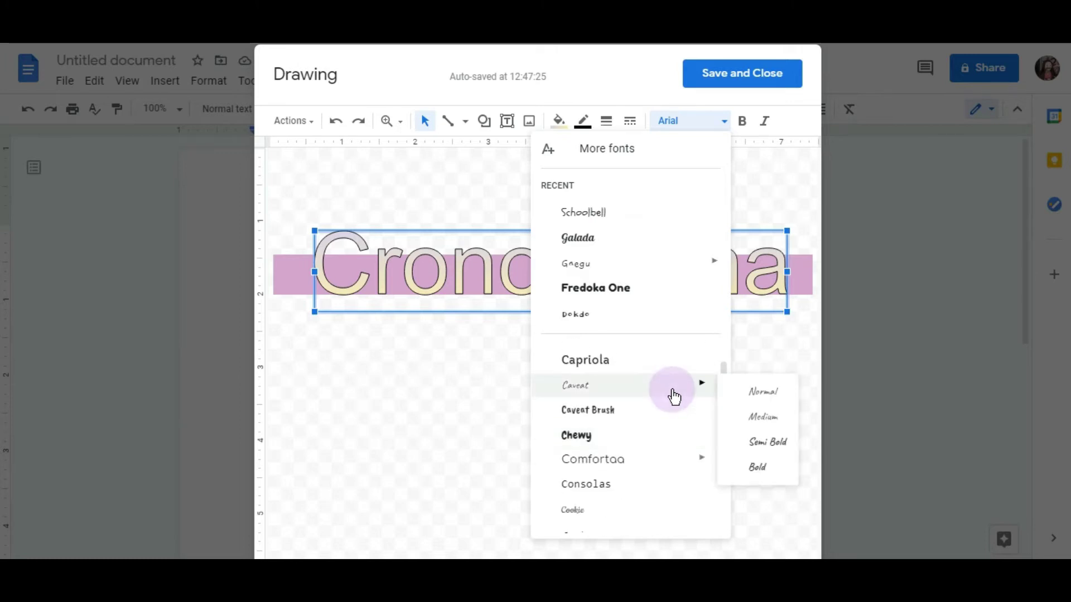
left_click(635, 395)
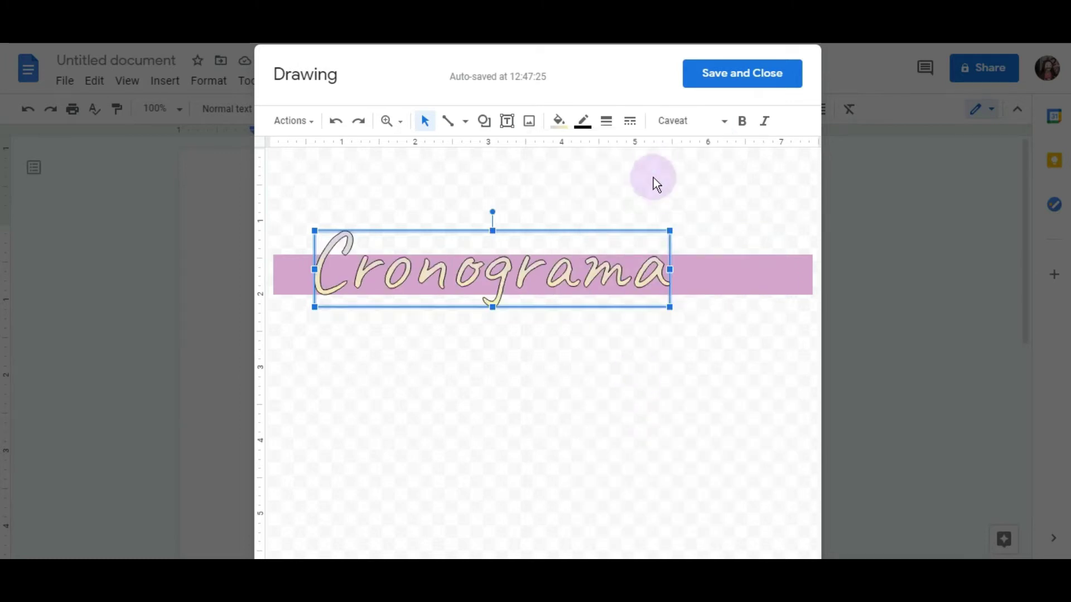
Try the Mrs Sheppards font on the "Cronograma" word art
left_click(668, 133)
scroll(635, 364, "down", 8)
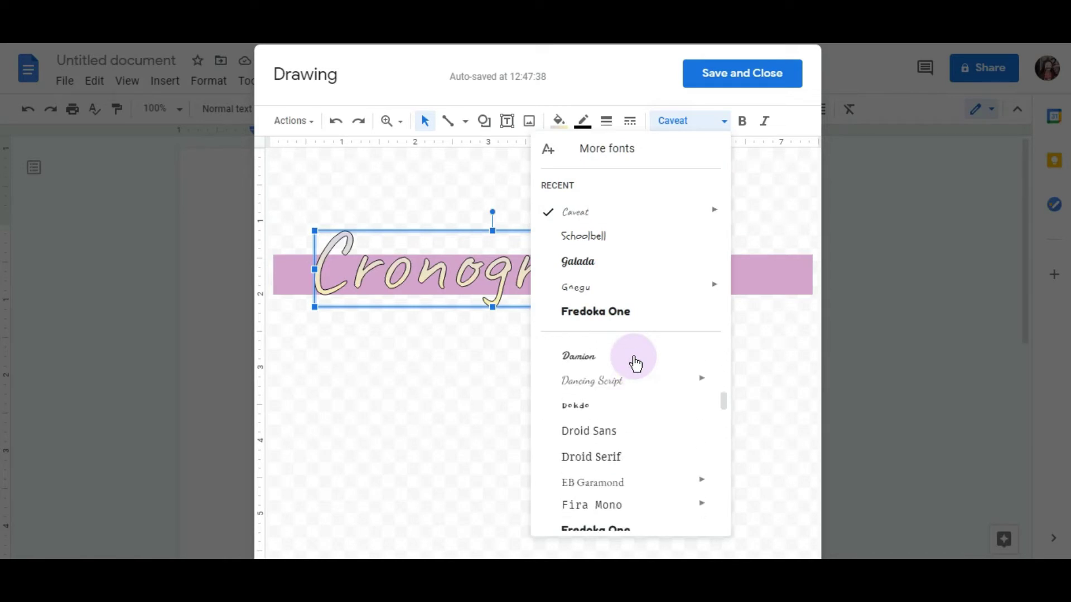
scroll(636, 366, "down", 5)
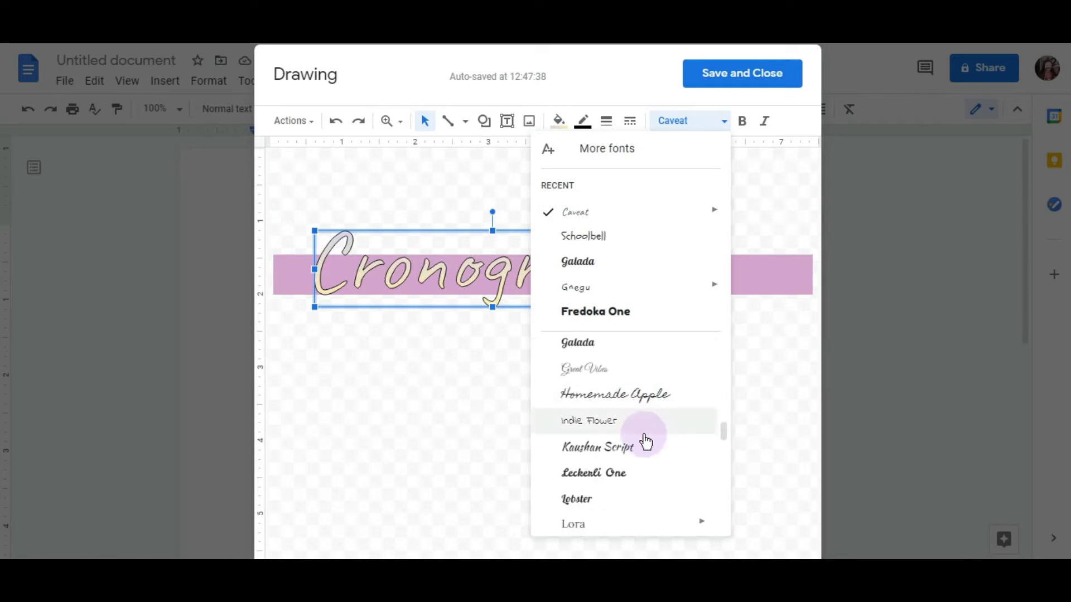
scroll(648, 441, "down", 4)
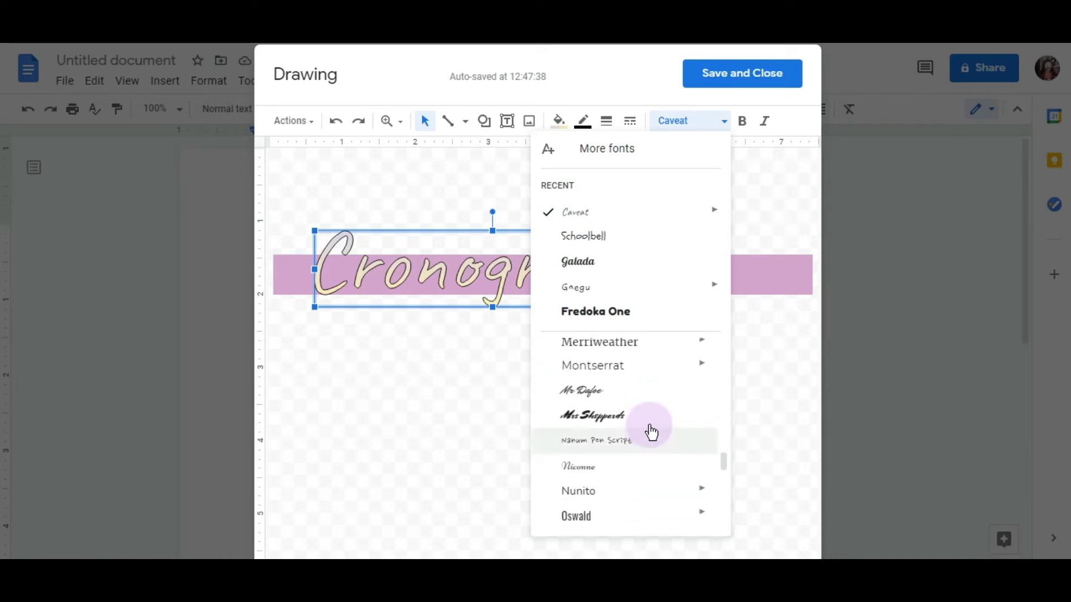
left_click(646, 414)
Look through more script fonts and try Sofia on the "Cronograma" word art
left_click(688, 123)
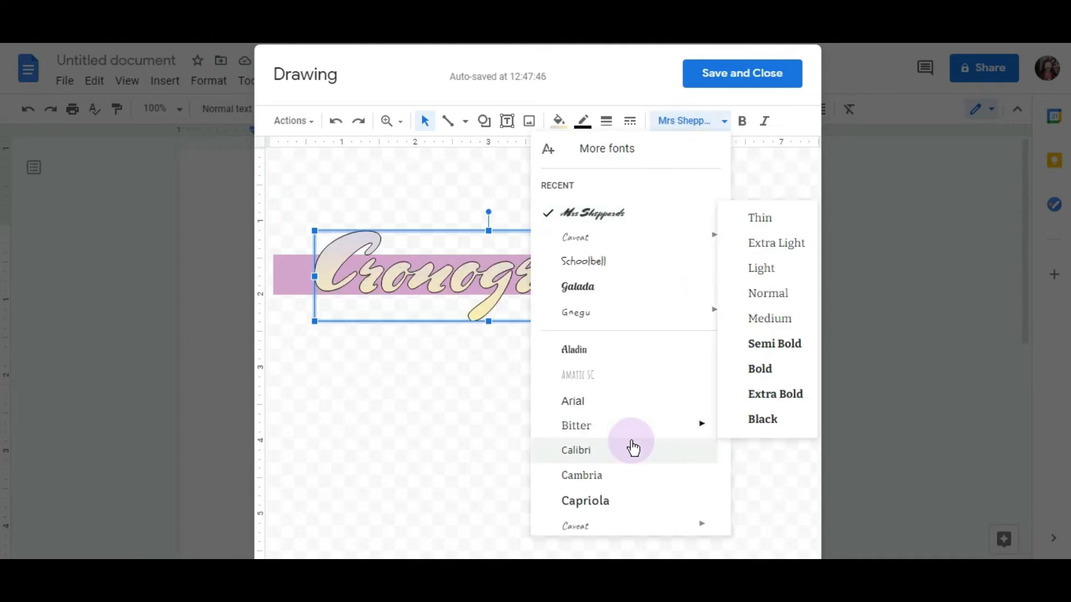
scroll(658, 429, "down", 2)
left_click_drag(724, 402, 723, 494)
left_click(520, 247)
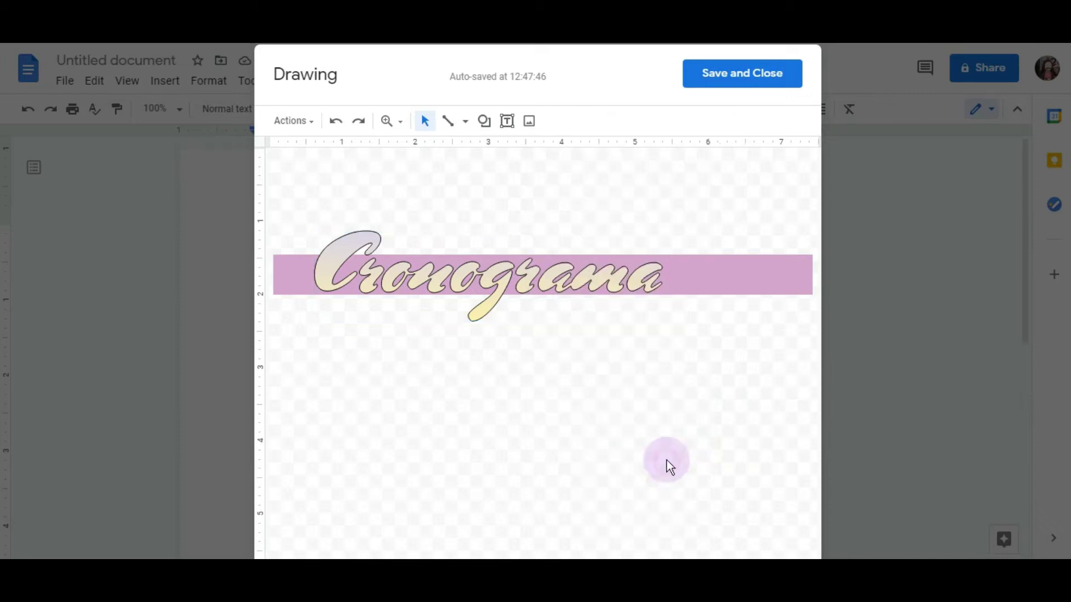
left_click(518, 255)
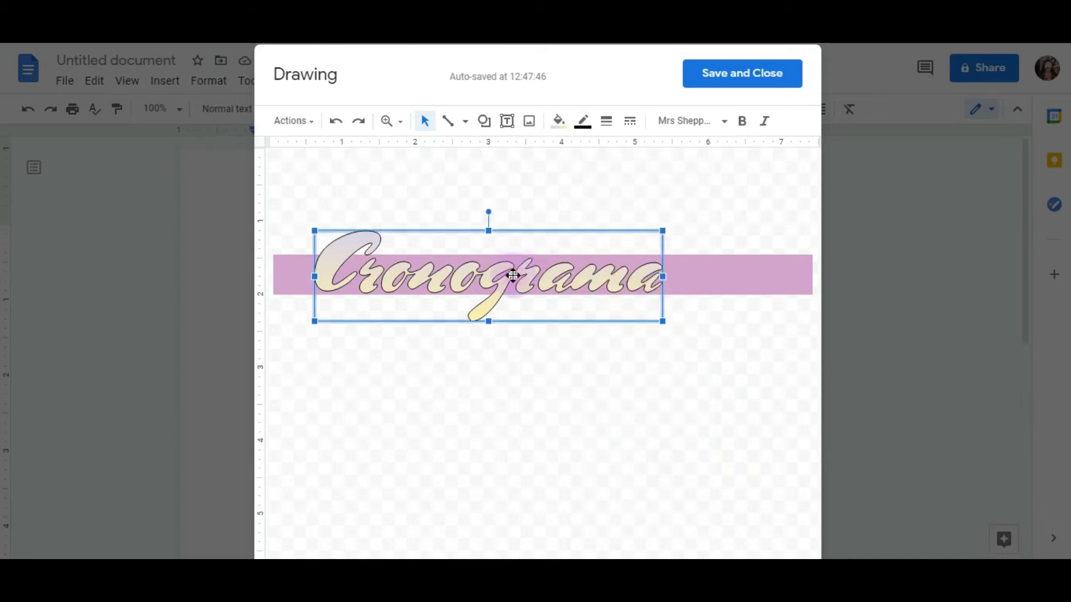
left_click(678, 123)
left_click_drag(724, 358, 734, 513)
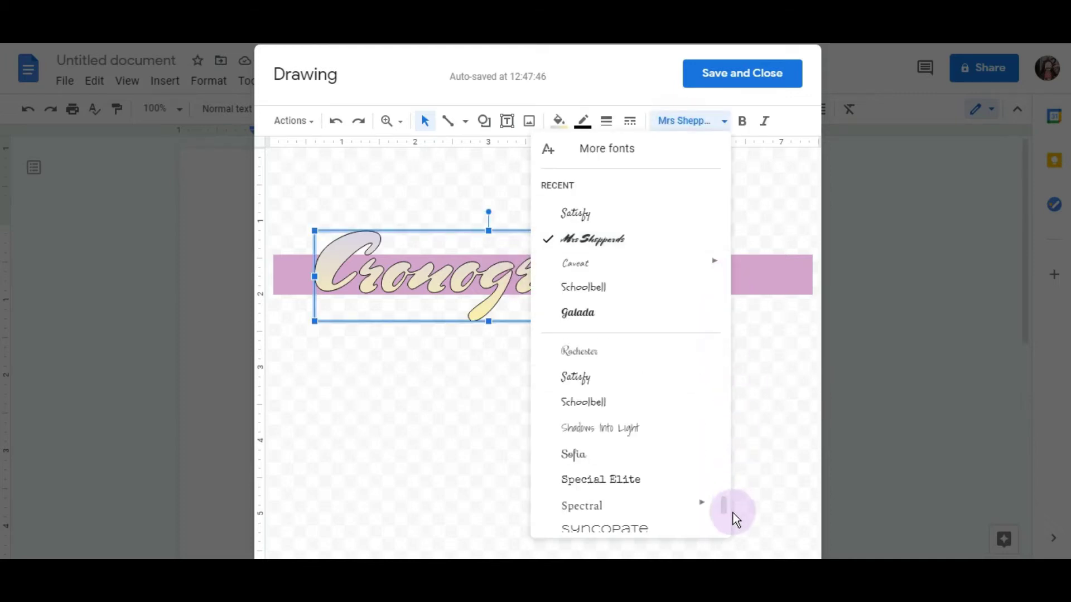
left_click(631, 466)
Set the word art's font to Satisfy, and shrink and reposition it over the middle of the purple bar
left_click(693, 124)
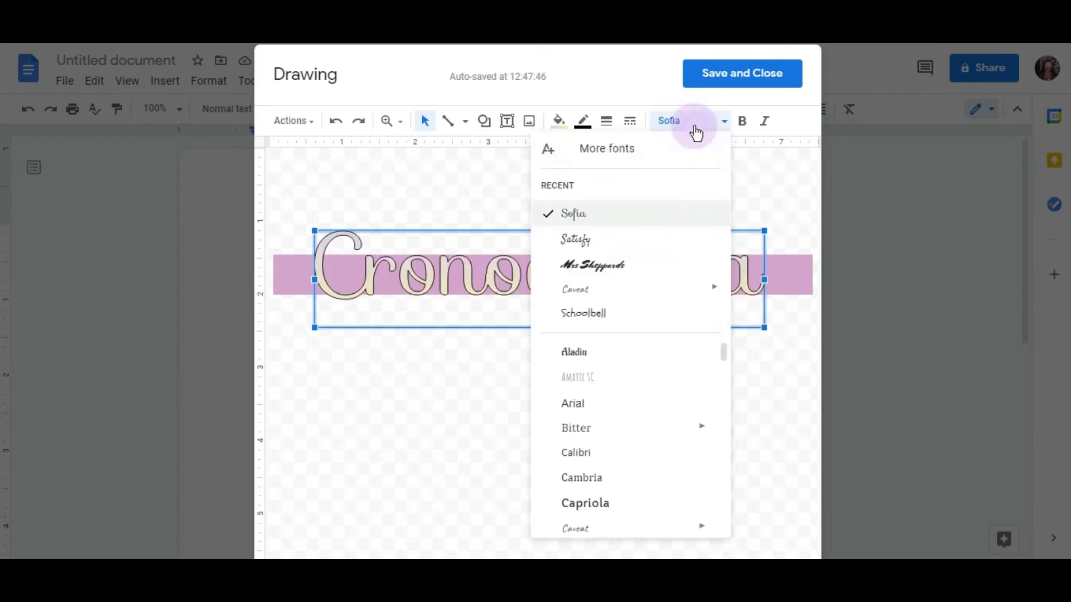
left_click_drag(723, 357, 731, 516)
scroll(611, 465, "up", 3)
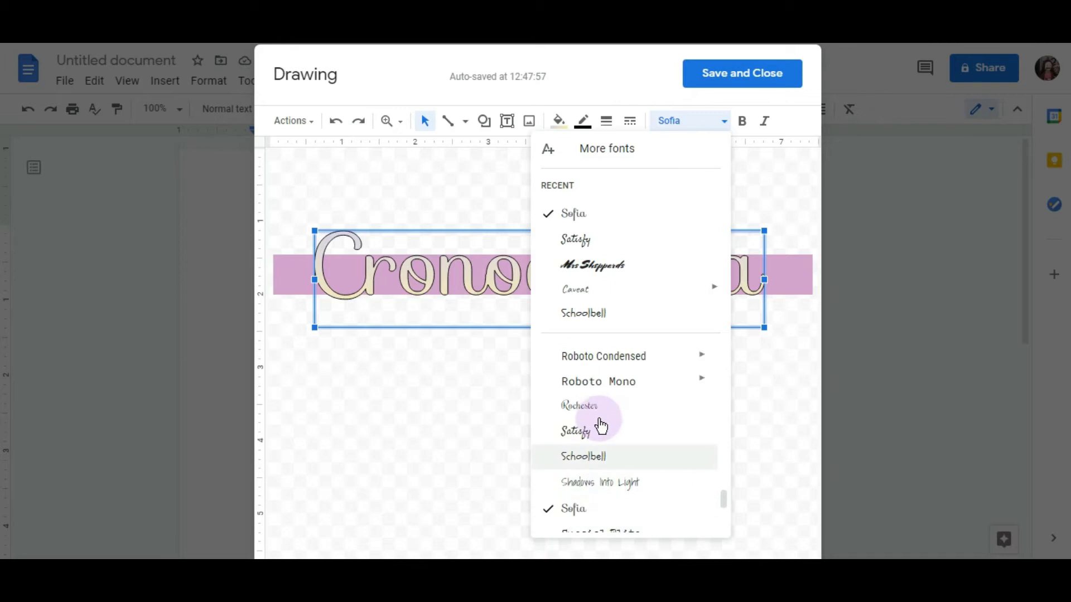
left_click(592, 435)
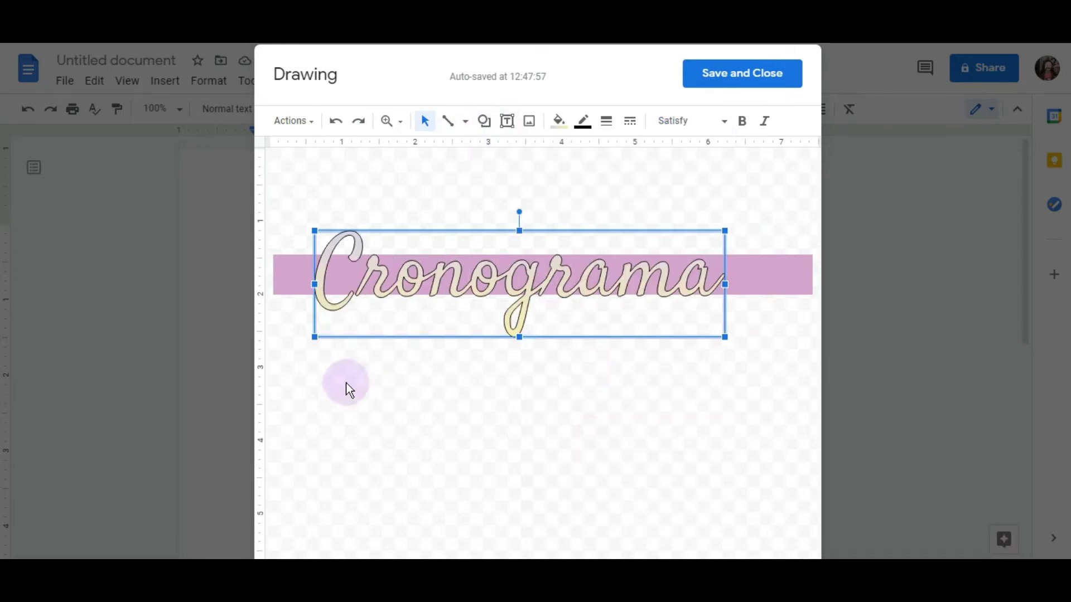
left_click_drag(315, 338, 401, 319)
mouse_move(468, 282)
left_mouse_down()
mouse_move(450, 286)
mouse_move(455, 276)
left_mouse_up()
Try a custom linear gradient on the word art, running from the saved custom yellow to a new darker custom yellow
left_click(558, 121)
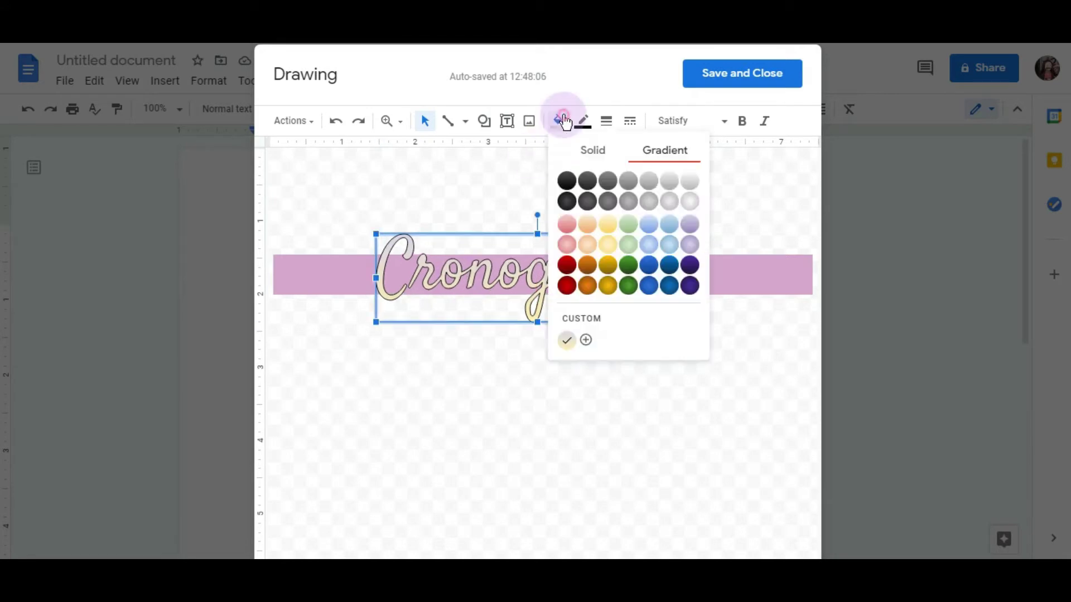
left_click(585, 340)
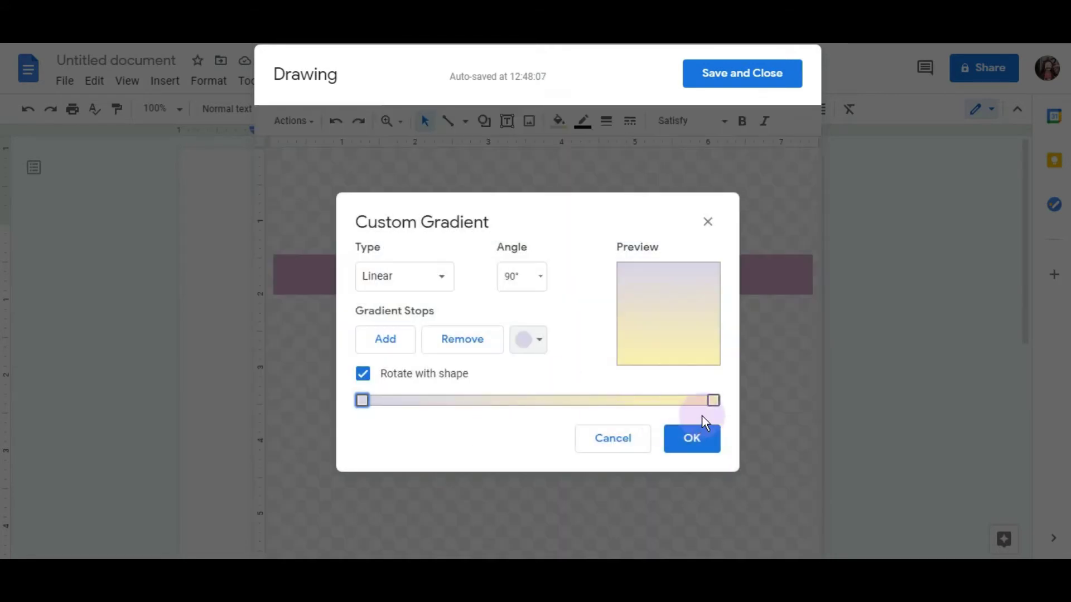
left_click(527, 340)
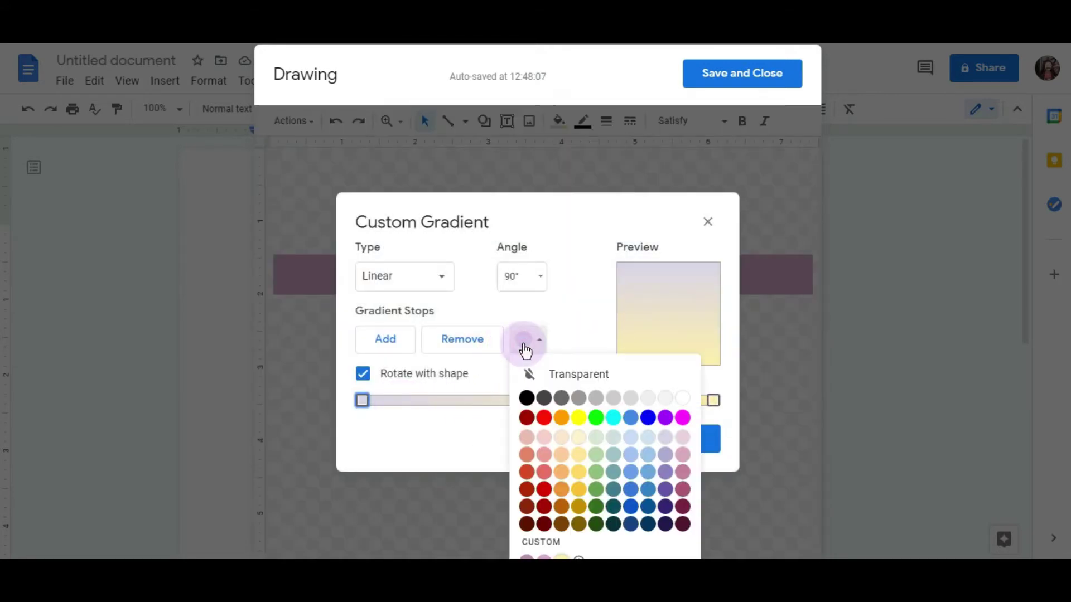
left_click(562, 558)
left_click(714, 400)
left_click(528, 339)
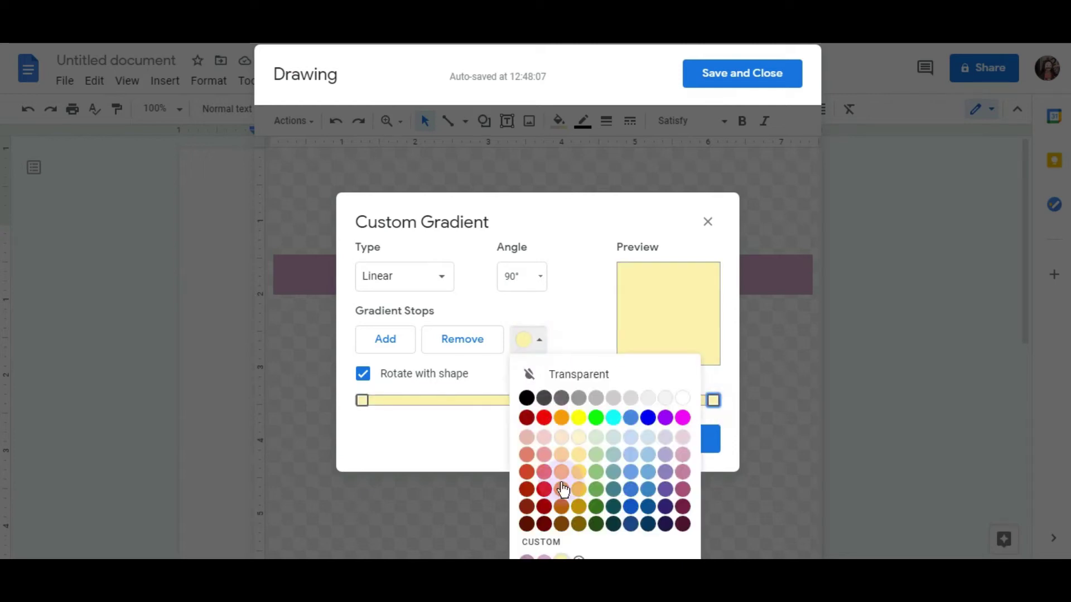
left_click(580, 557)
left_click_drag(518, 240, 633, 248)
left_click(787, 470)
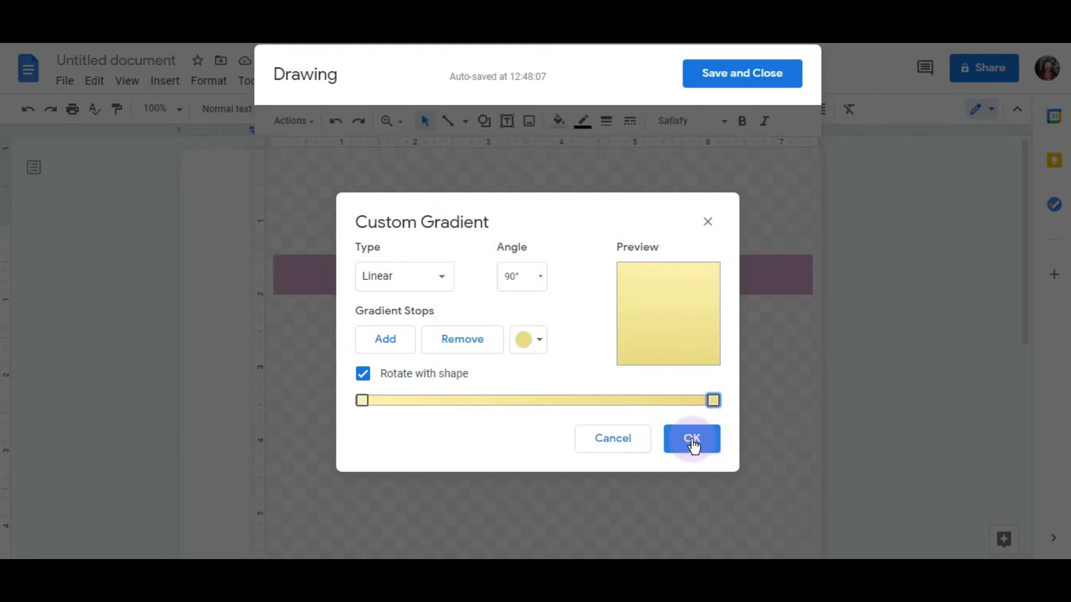
left_click(692, 442)
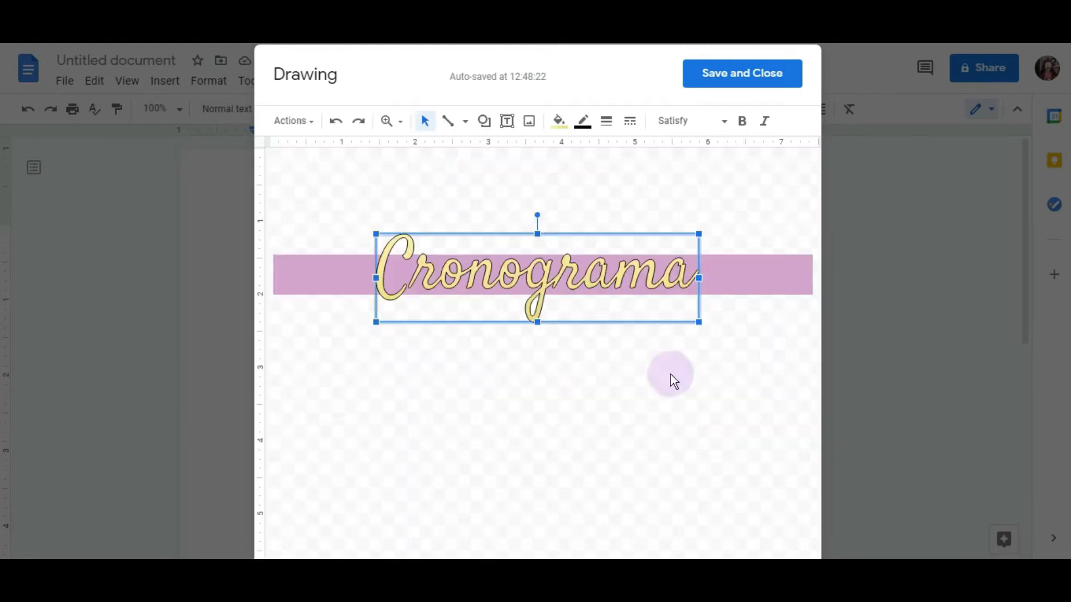
Fill the word art with the saved custom light yellow as a solid colour
left_click(559, 121)
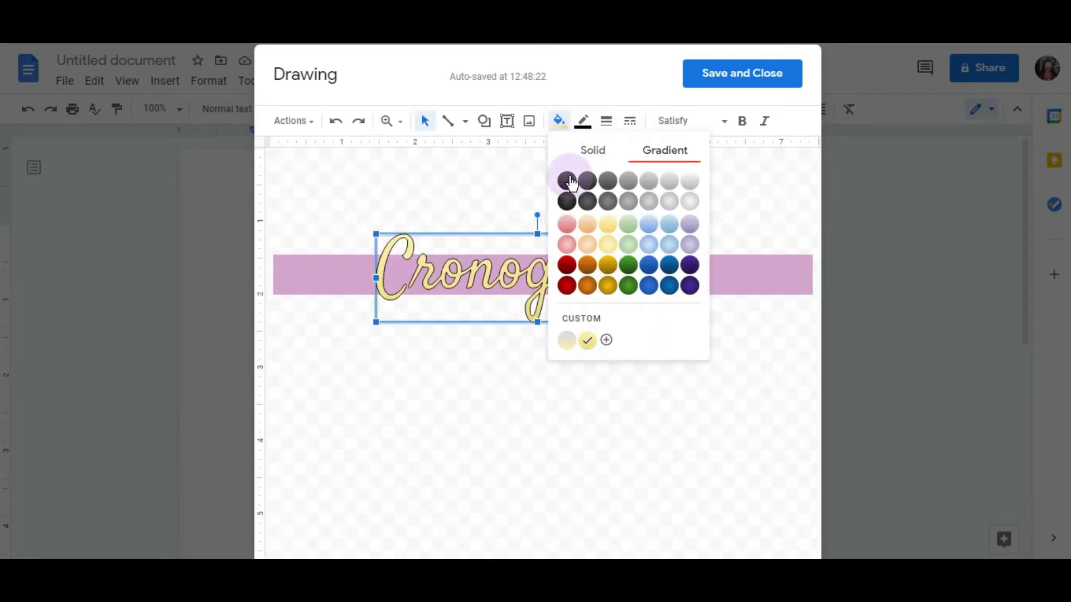
left_click(592, 158)
left_click(606, 369)
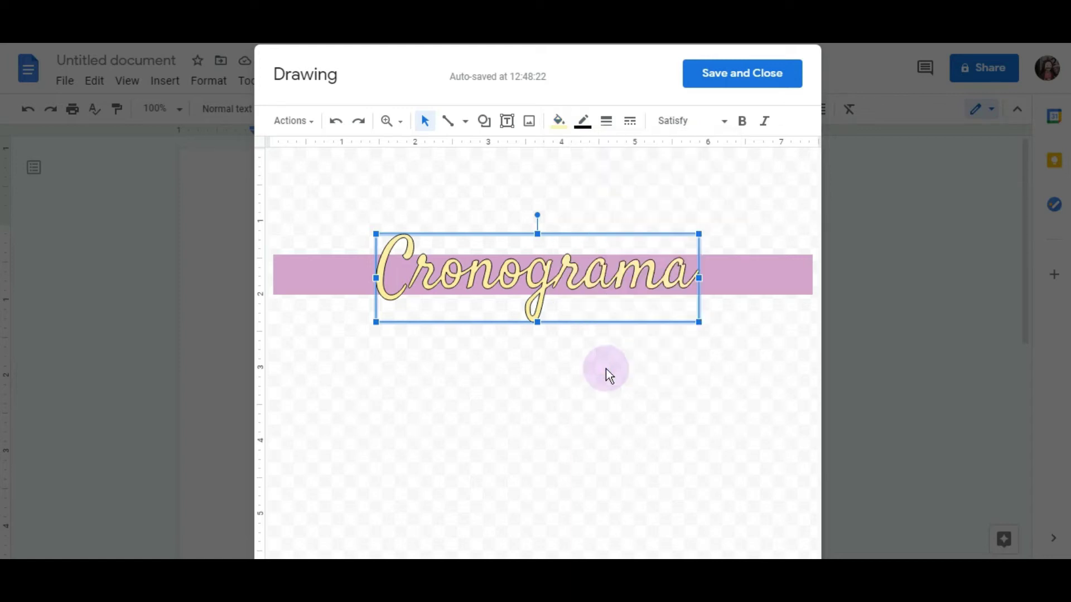
Outline the word art in a new dark custom purple and nudge it slightly to the right on the bar
left_click(584, 124)
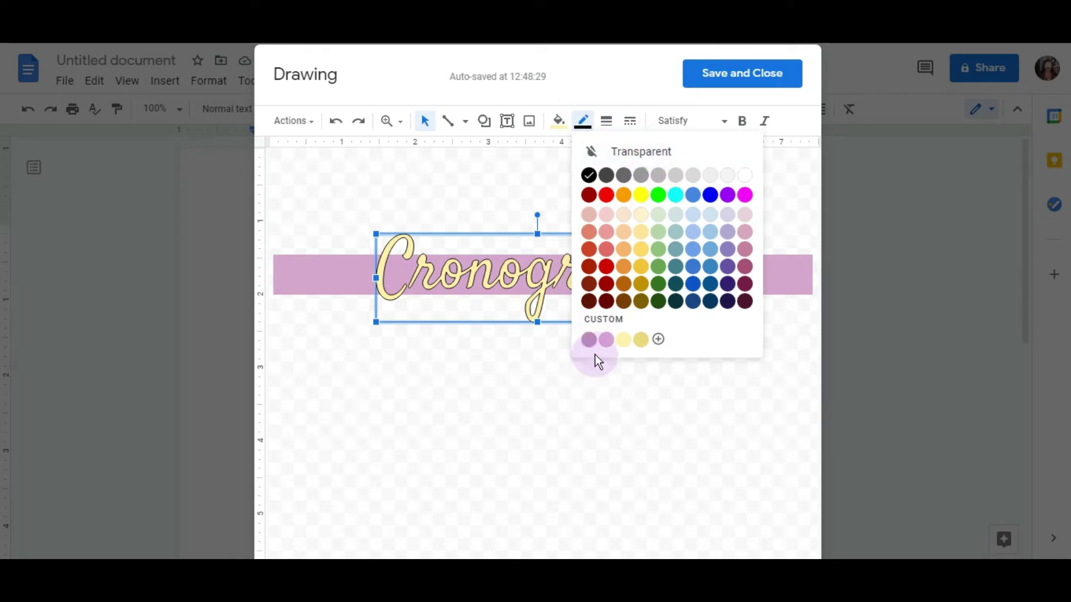
left_click(590, 342)
left_click(582, 126)
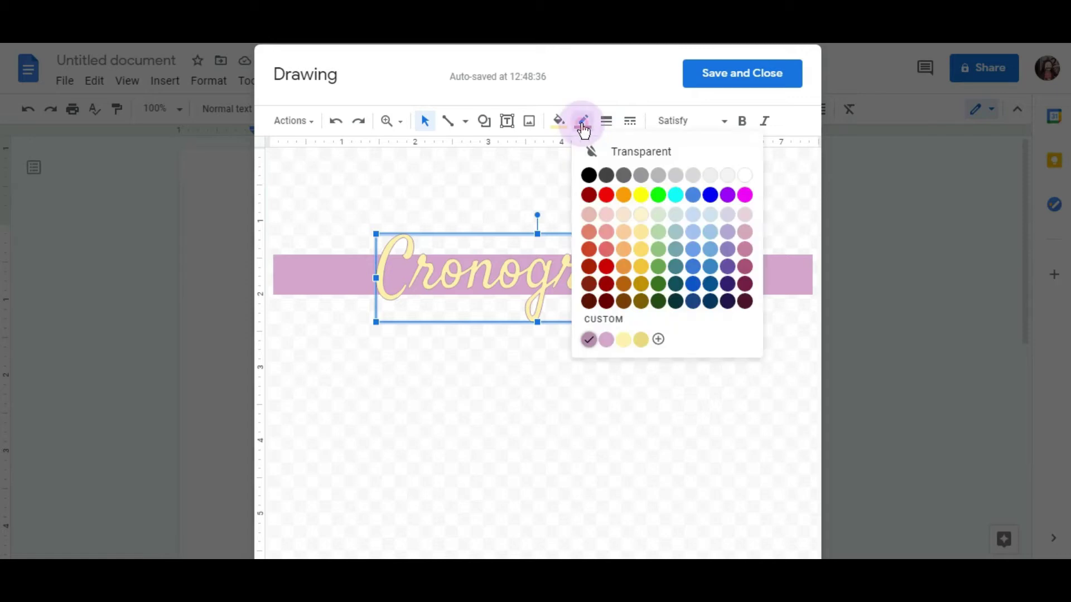
left_click(663, 339)
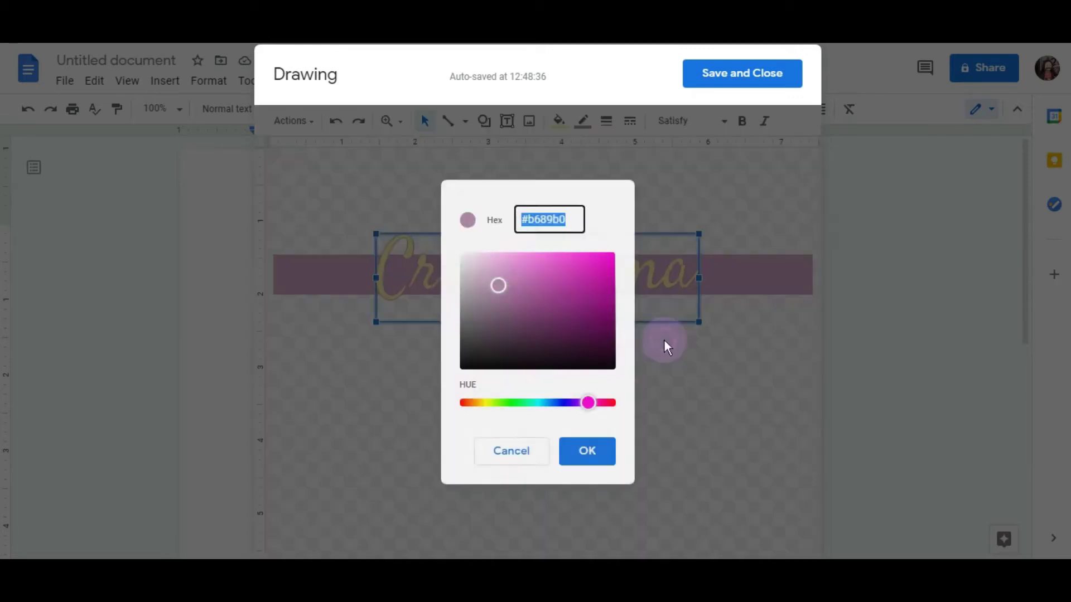
left_click(539, 304)
left_click(587, 460)
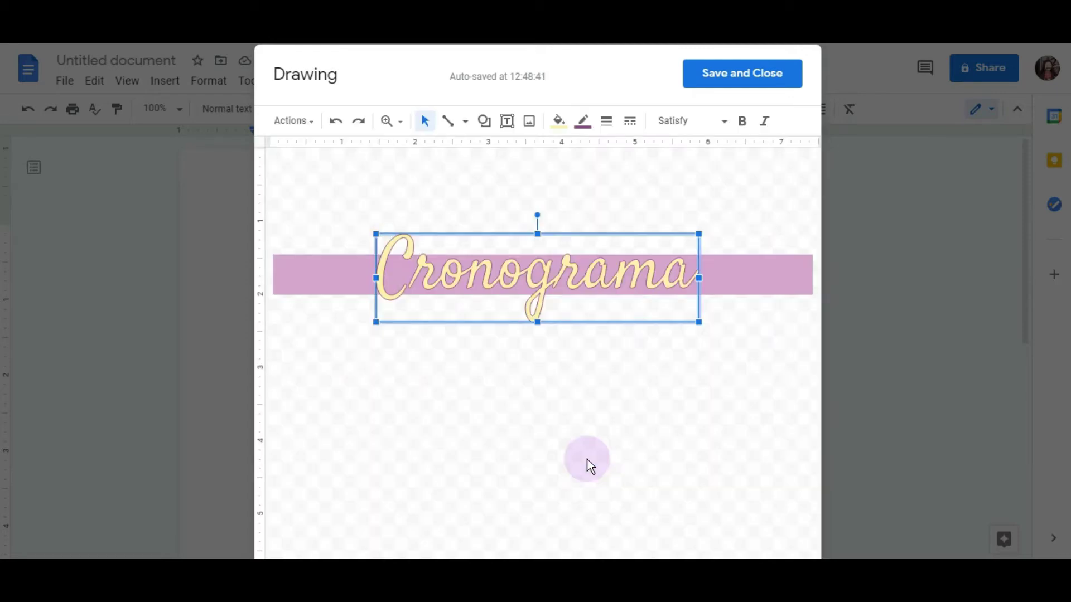
left_click(587, 459)
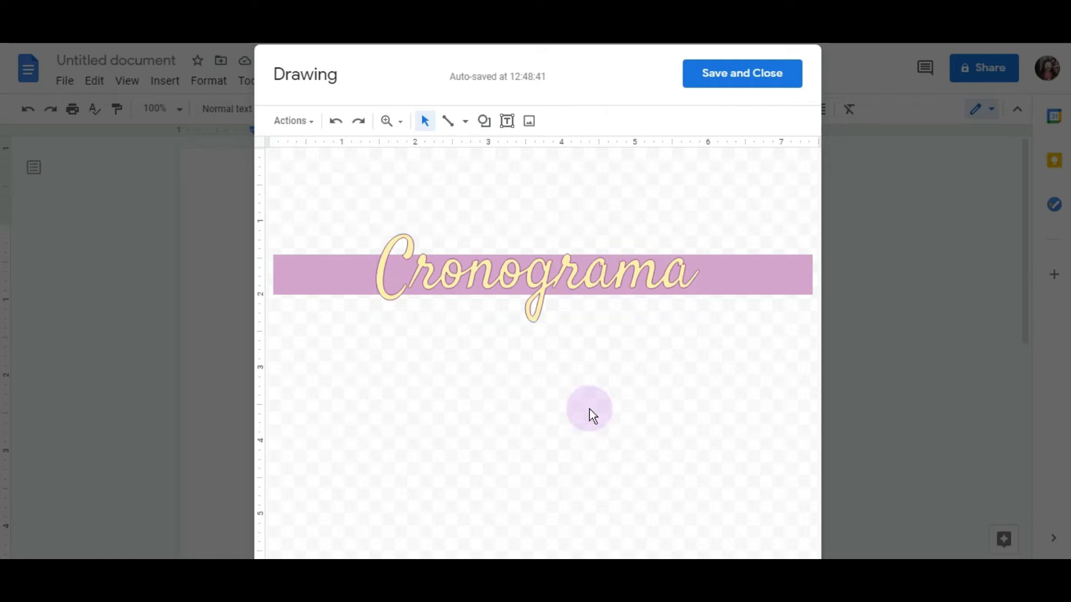
left_click_drag(558, 287, 554, 282)
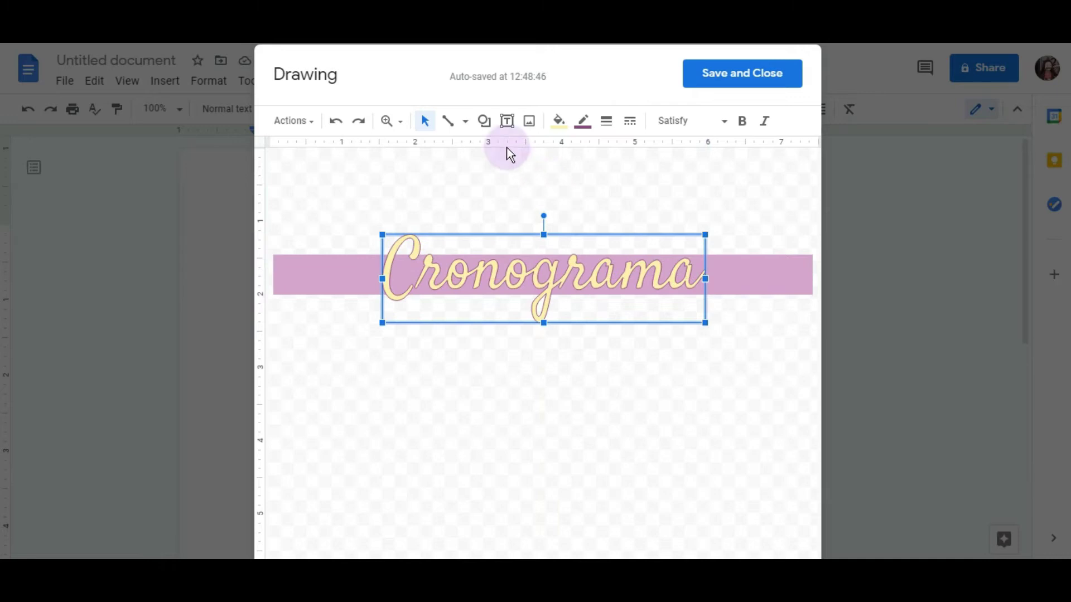
Draw a small four-point star just above the bar, to the upper left of the letter C
left_click(506, 124)
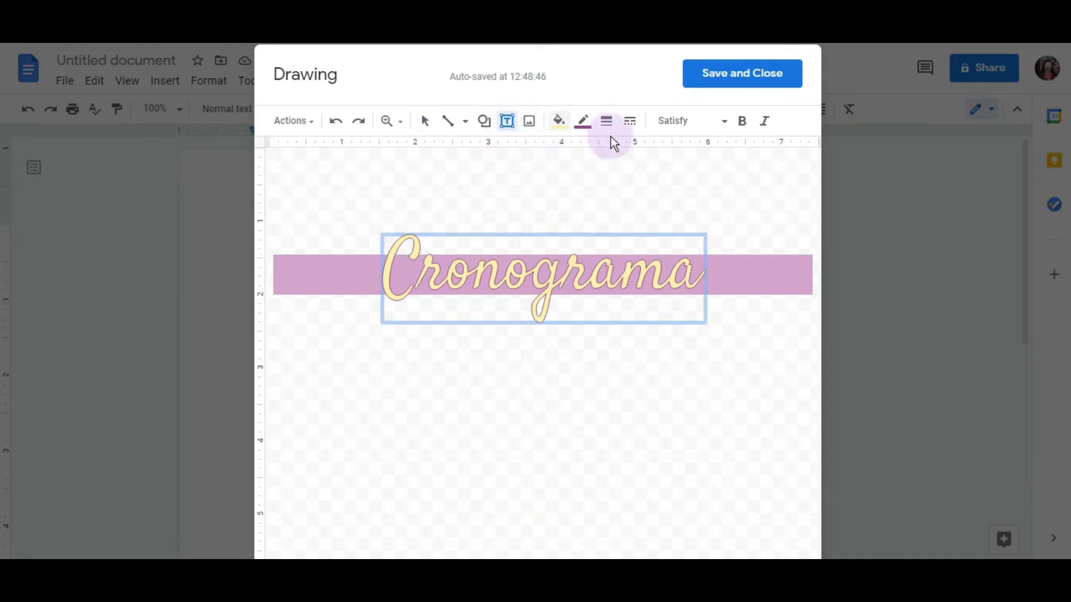
left_click(485, 124)
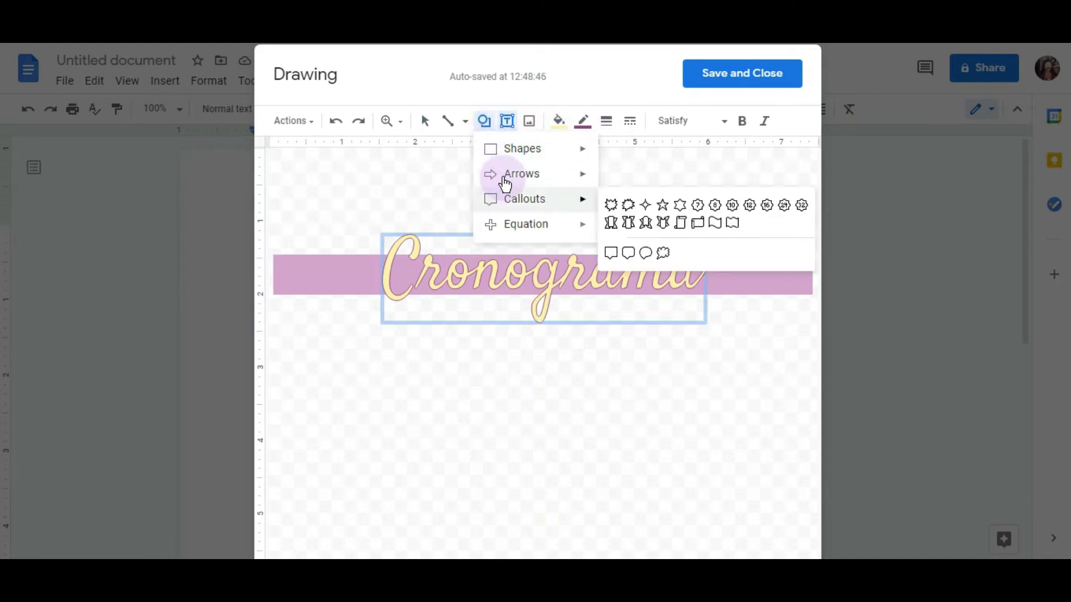
mouse_move(504, 182)
mouse_move(521, 162)
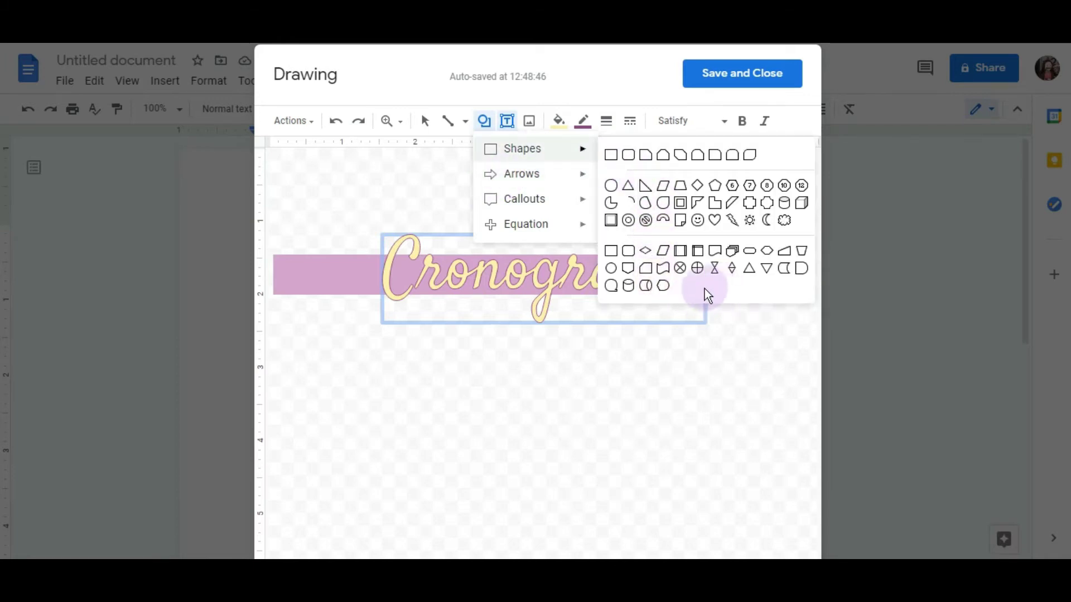
mouse_move(558, 208)
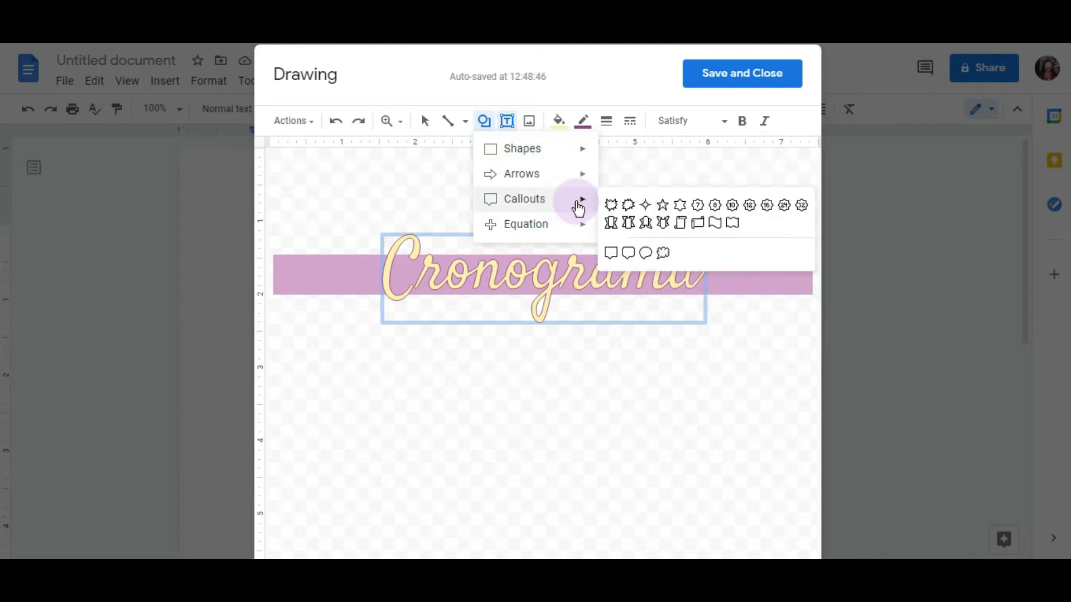
left_click(645, 207)
left_click_drag(358, 225, 367, 229)
left_click_drag(375, 243, 375, 243)
Fill the star with the saved custom light purple and make its border transparent
left_click(557, 121)
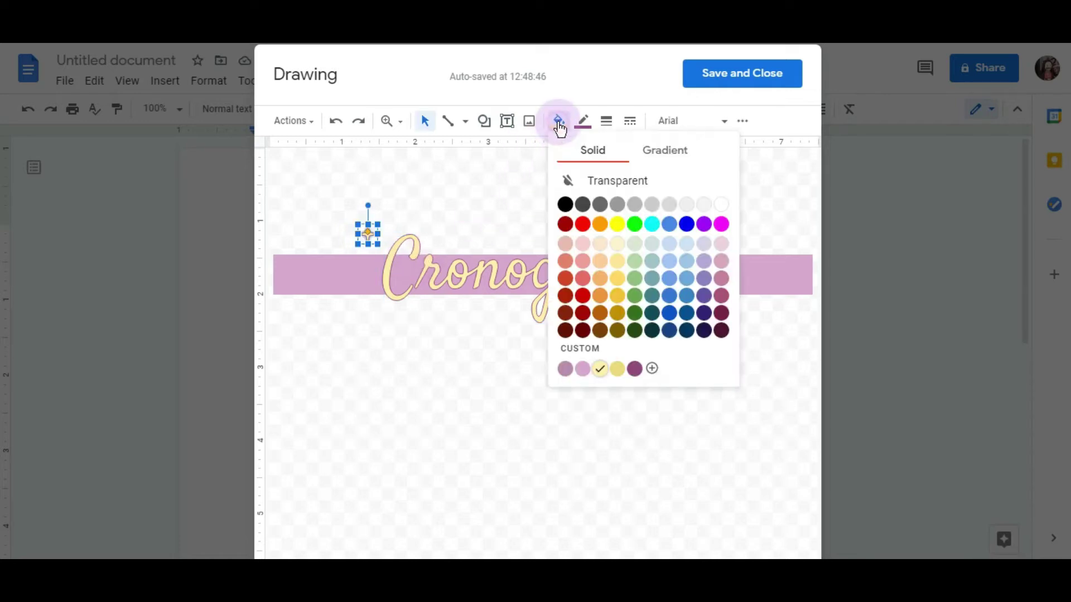
left_click(582, 368)
left_click(584, 123)
left_click(591, 151)
Duplicate the star and place the copy to its upper right, above the letter C
left_click_drag(369, 232, 390, 212)
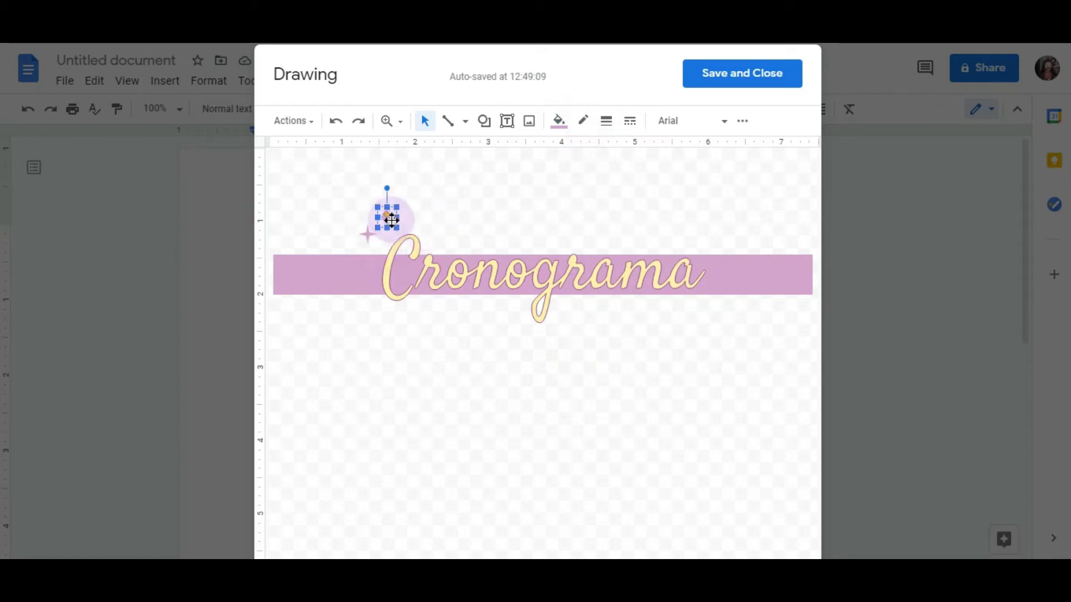
Duplicate both stars and place the copies below the bar, diagonally down to the right after the word's final letter
left_click(391, 350)
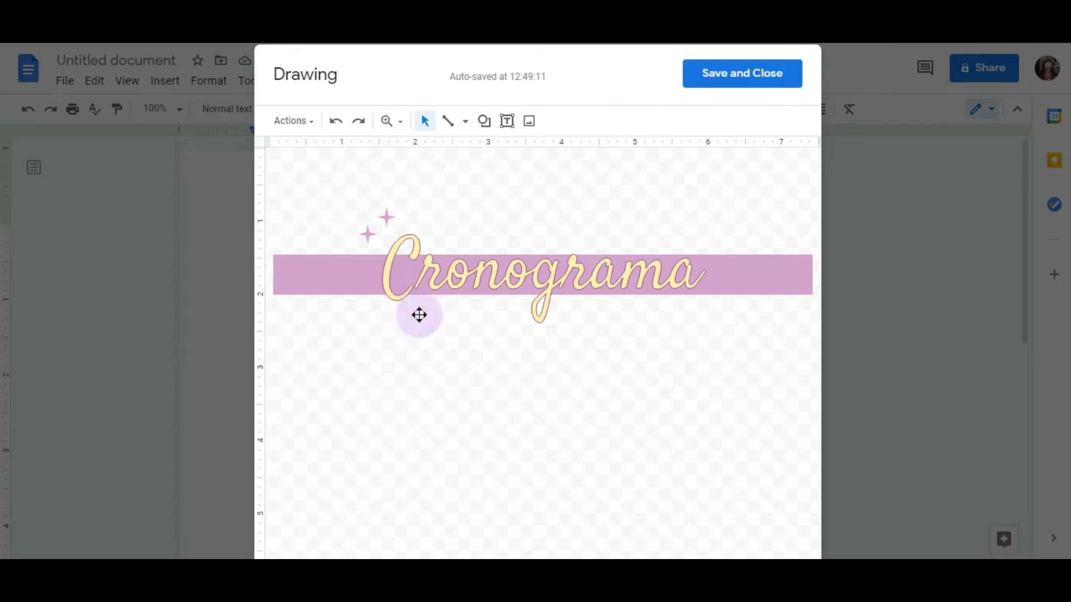
left_click(391, 257)
left_click_drag(390, 256, 702, 316)
key("Tab")
left_click(424, 277)
left_click_drag(406, 271, 722, 329)
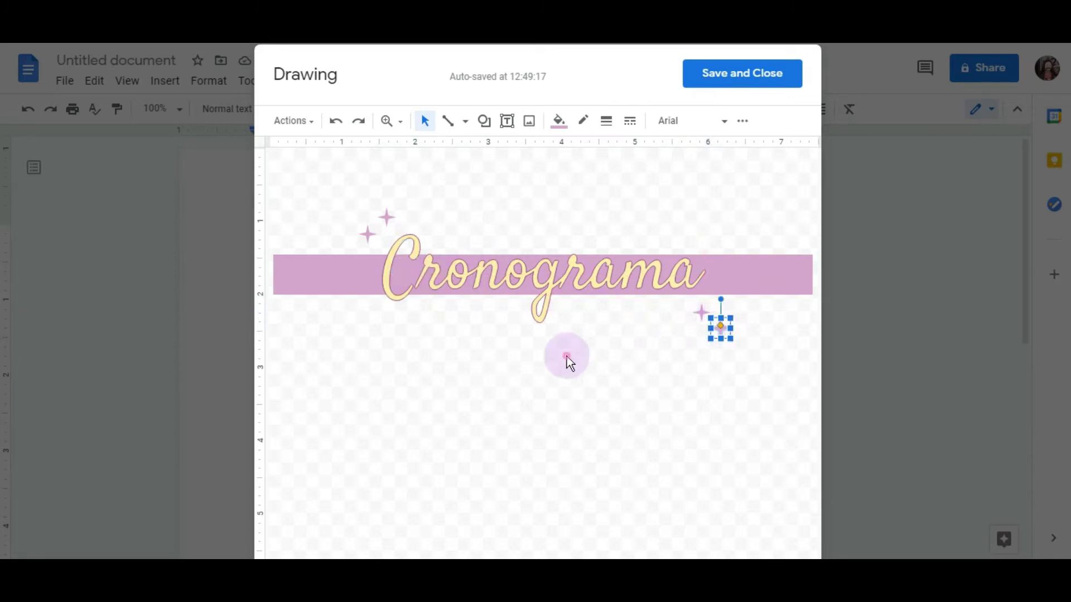
left_click(566, 357)
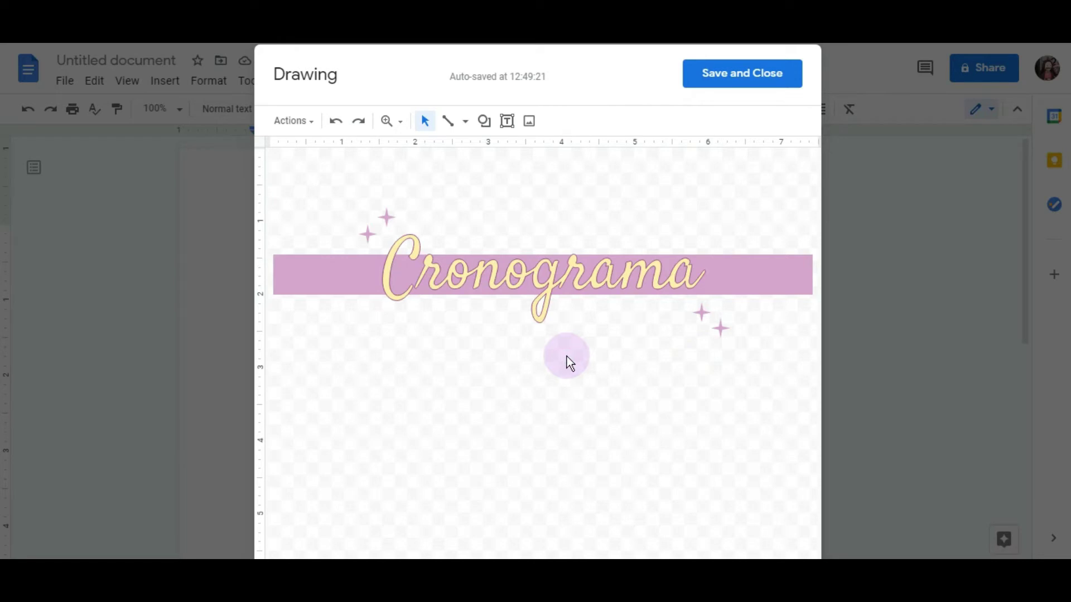
Add a text box reading "DE ESTUDOS" just below the bar, under the second half of the word Cronograma
left_click(506, 121)
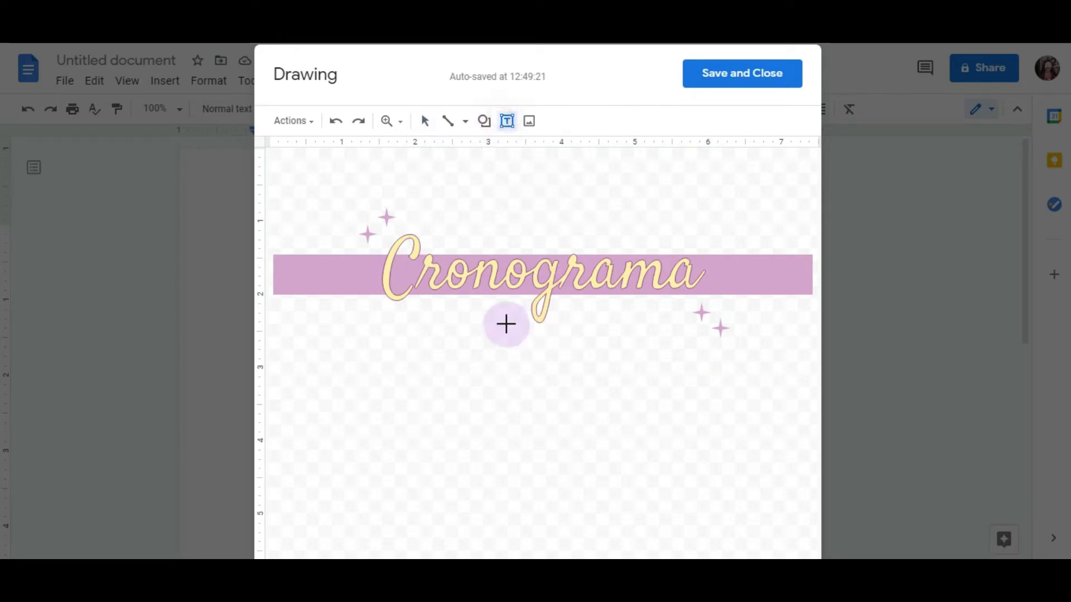
left_click_drag(492, 300, 677, 335)
type("de")
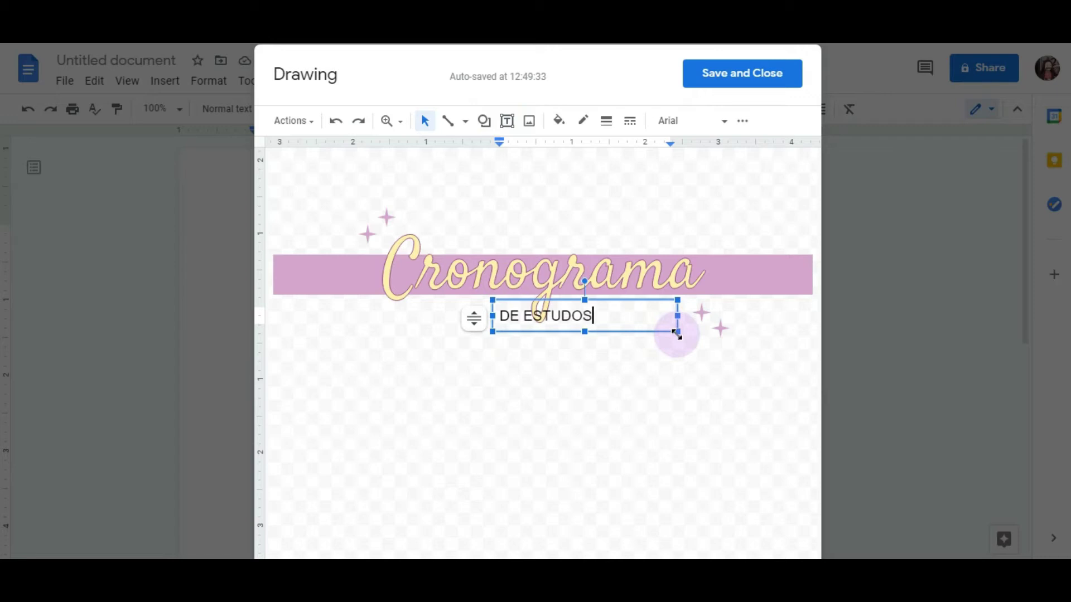
Format the "DE ESTUDOS" text in the Aladin font at size 23
left_click_drag(624, 318, 504, 317)
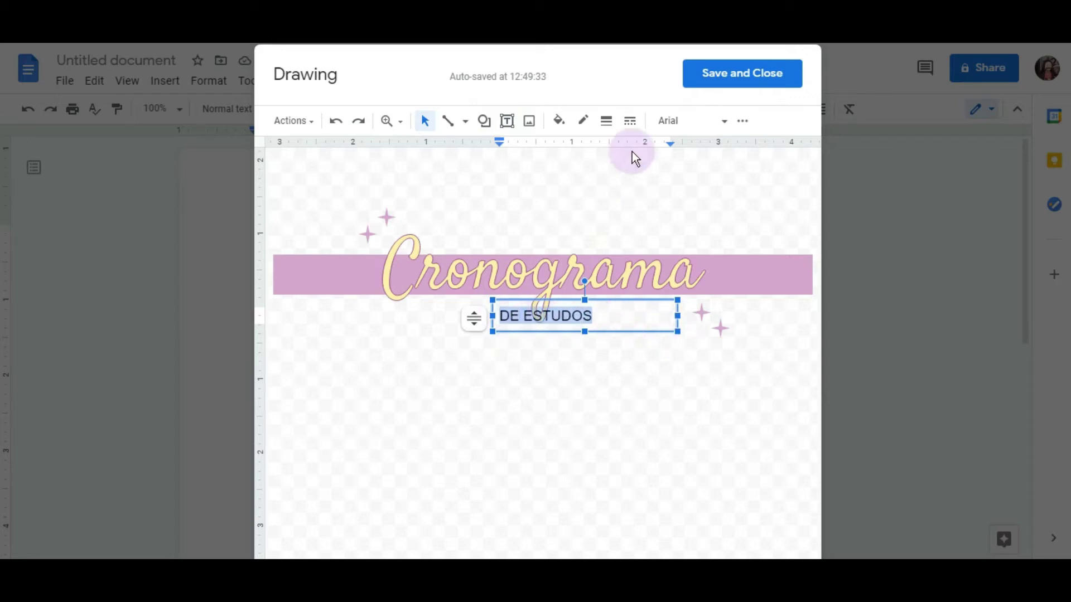
left_click(672, 123)
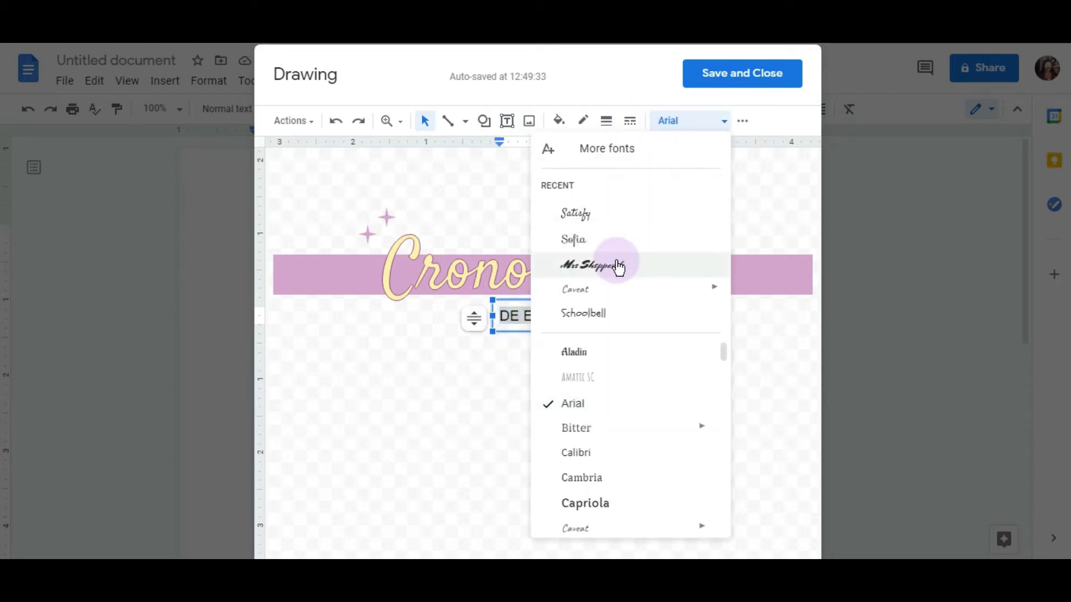
left_click(605, 352)
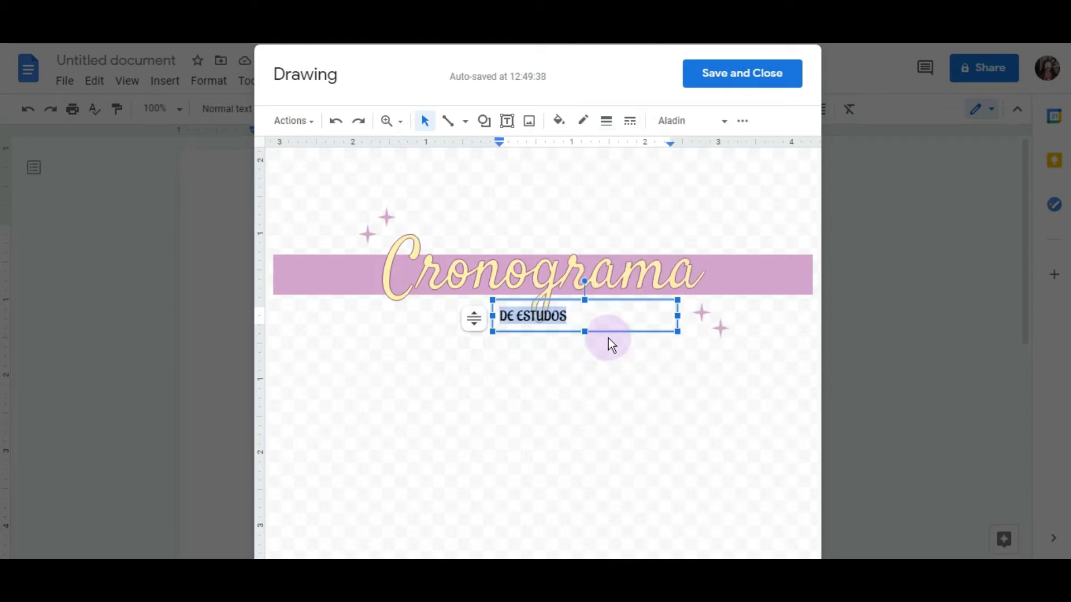
left_click(741, 123)
left_click(407, 151)
left_click(407, 150)
left_click(407, 151)
left_click(407, 151)
left_click(407, 150)
left_click(407, 150)
left_click(407, 151)
left_click(407, 150)
left_click(407, 151)
Narrow the "DE ESTUDOS" box, place it between the g's tail and the lower stars, and color its text with the first saved custom purple
left_click_drag(679, 323, 623, 326)
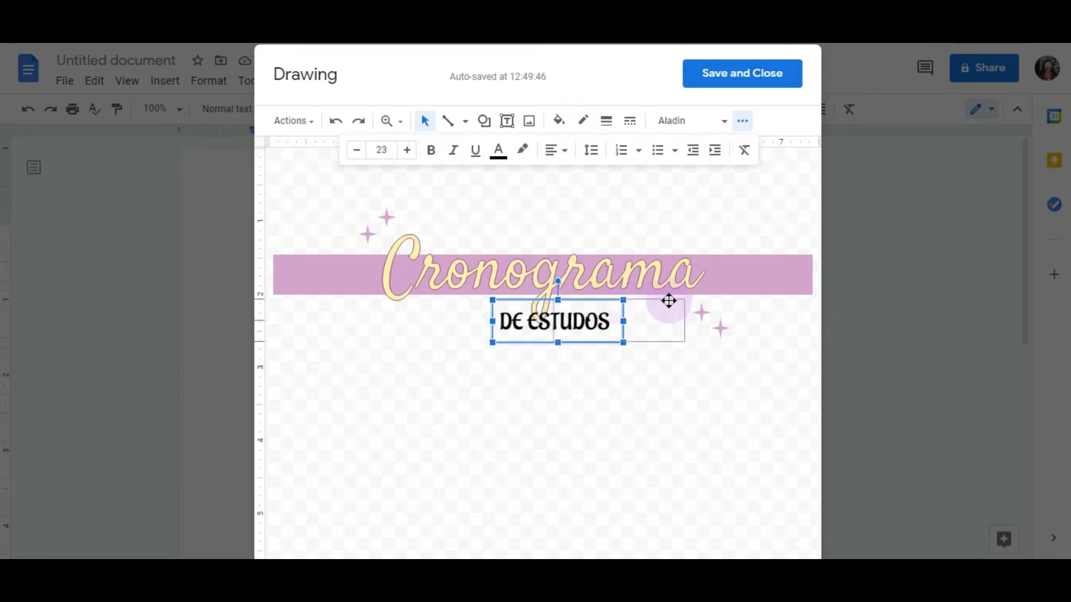
left_click_drag(668, 300, 676, 293)
left_click(498, 151)
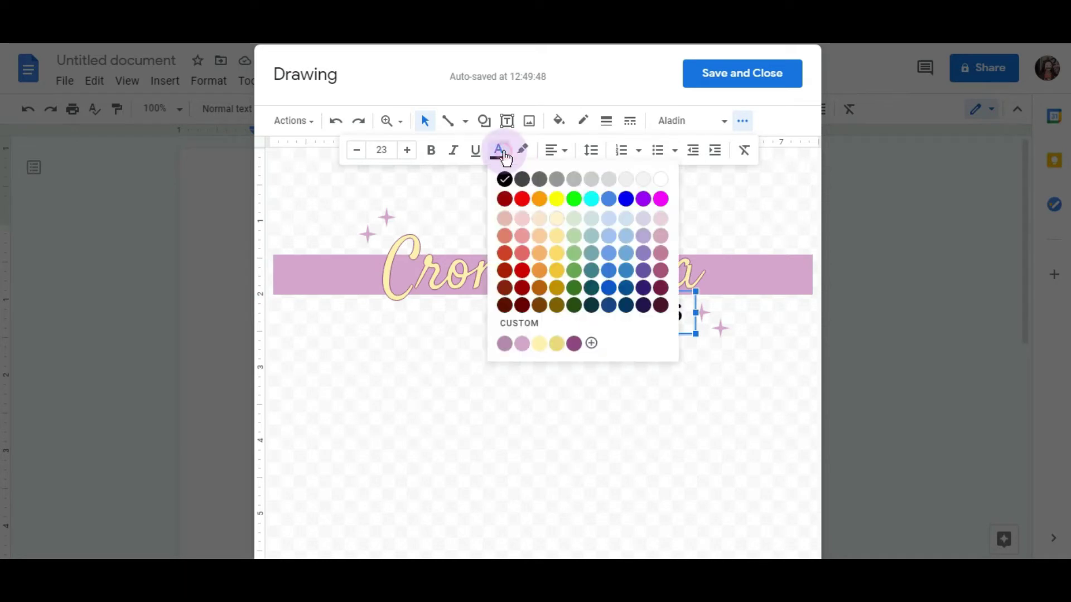
left_click(506, 344)
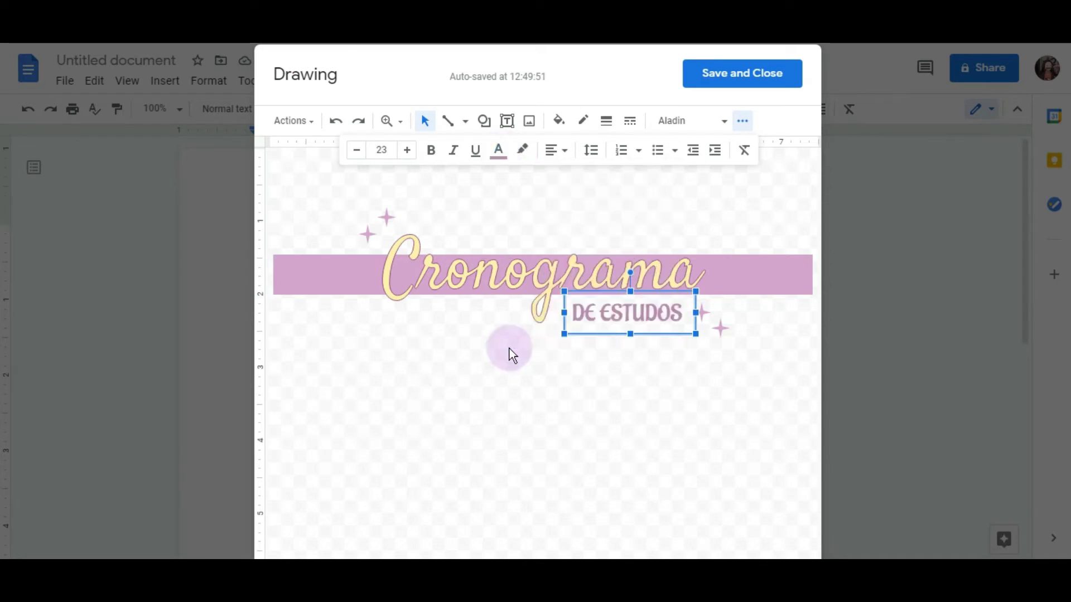
left_click(547, 356)
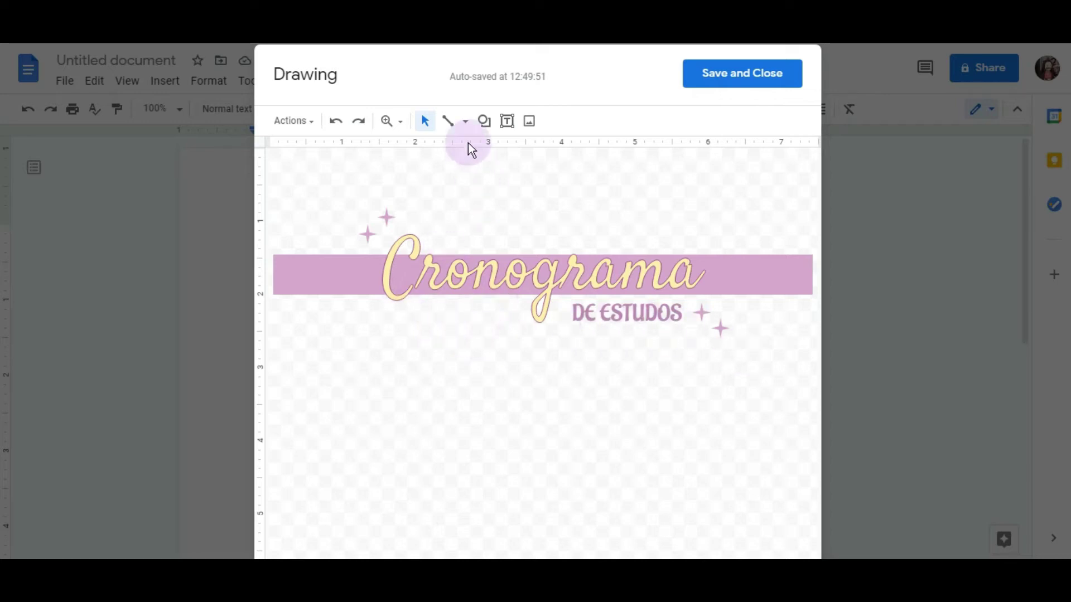
left_click(482, 122)
mouse_move(486, 148)
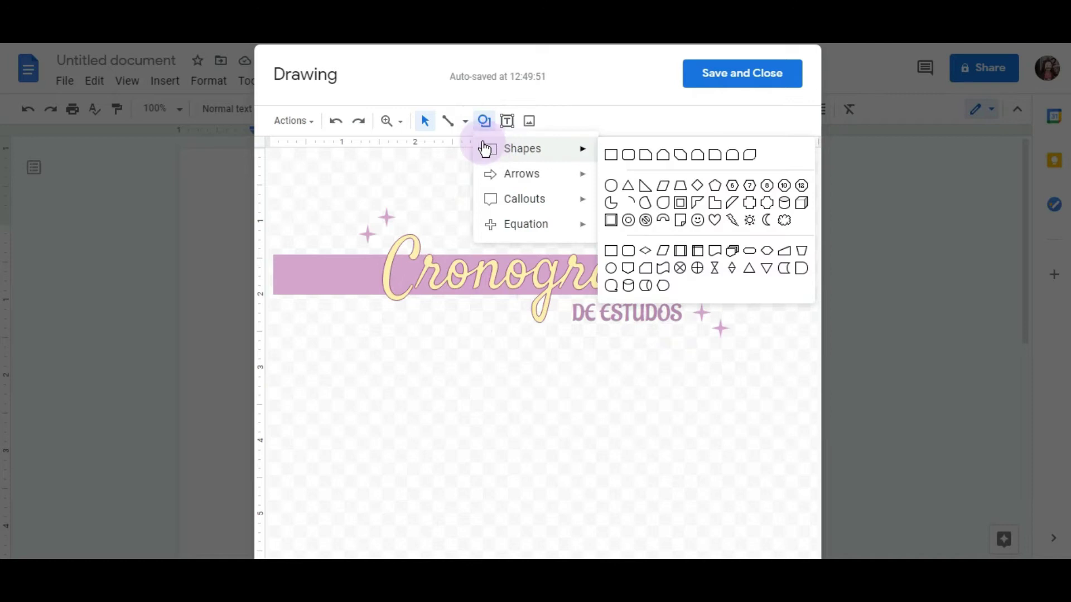
left_click(460, 130)
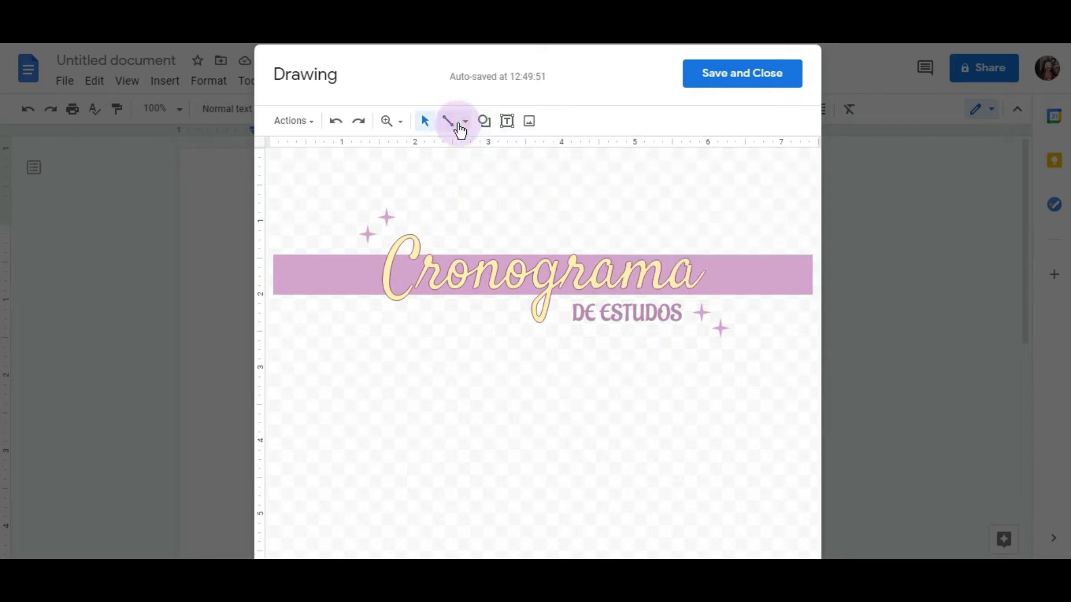
Draw a straight horizontal line from the left side of "DE ESTUDOS" to the bar's left end
left_click(462, 126)
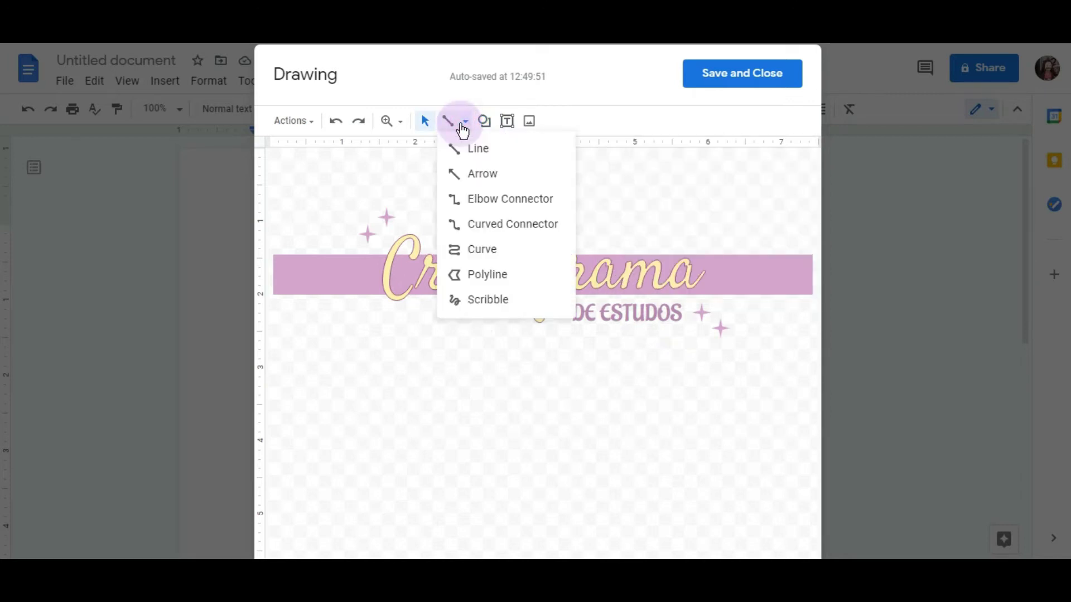
left_click(475, 148)
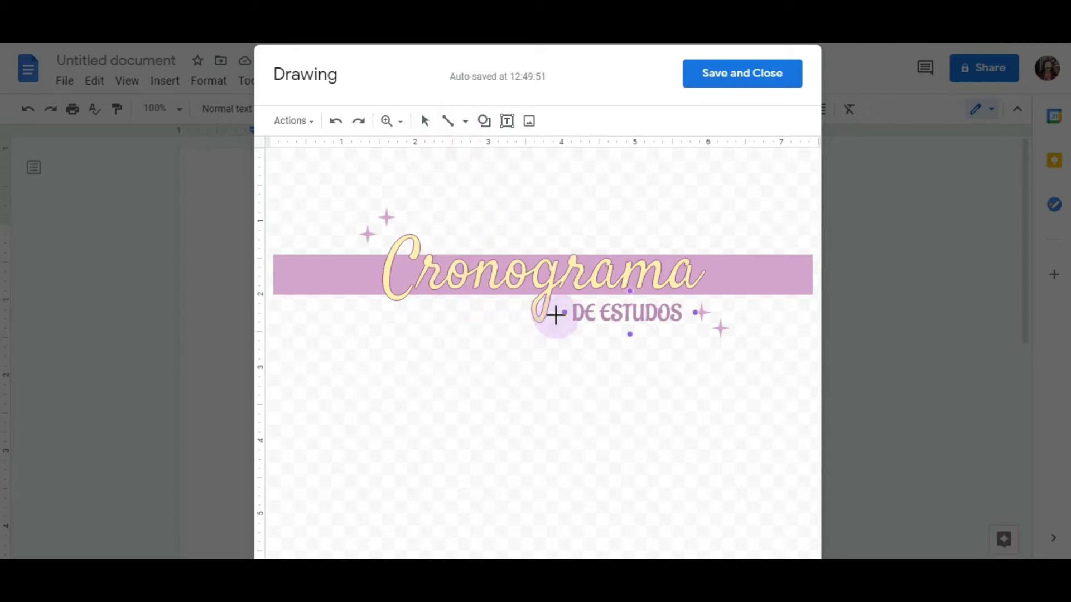
left_click_drag(562, 315, 271, 312)
Style the line as 2px dotted in the same custom purple as the "DE ESTUDOS" text
left_click(586, 124)
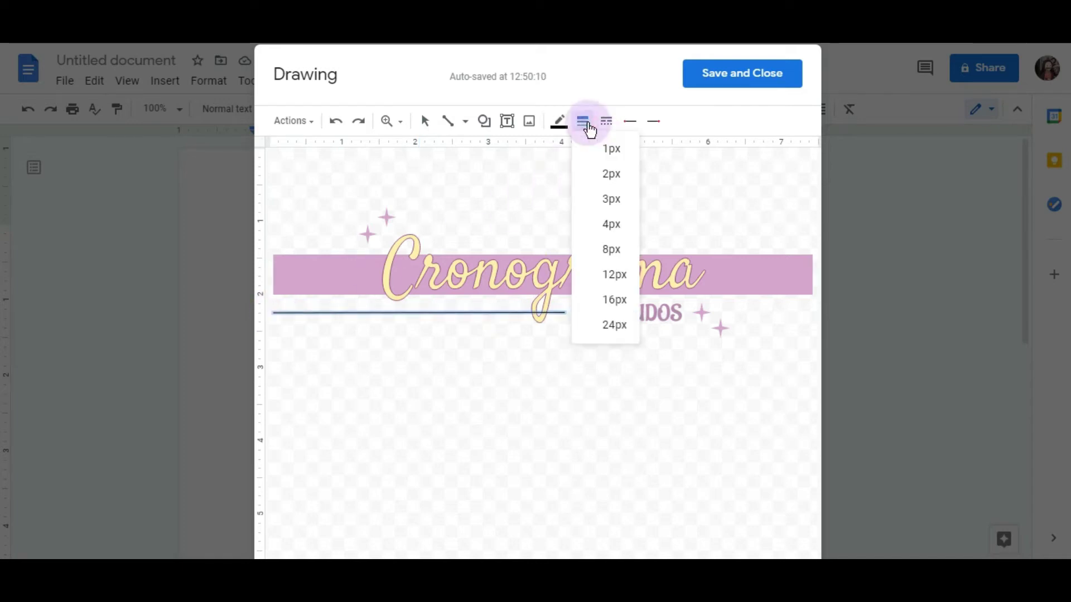
left_click(608, 173)
left_click(607, 127)
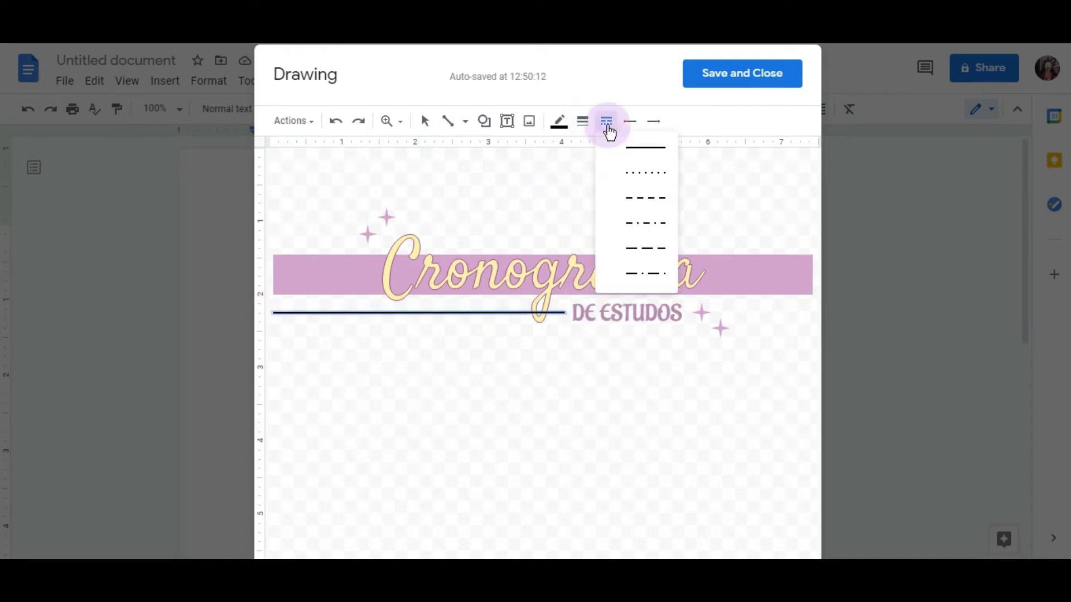
left_click(632, 165)
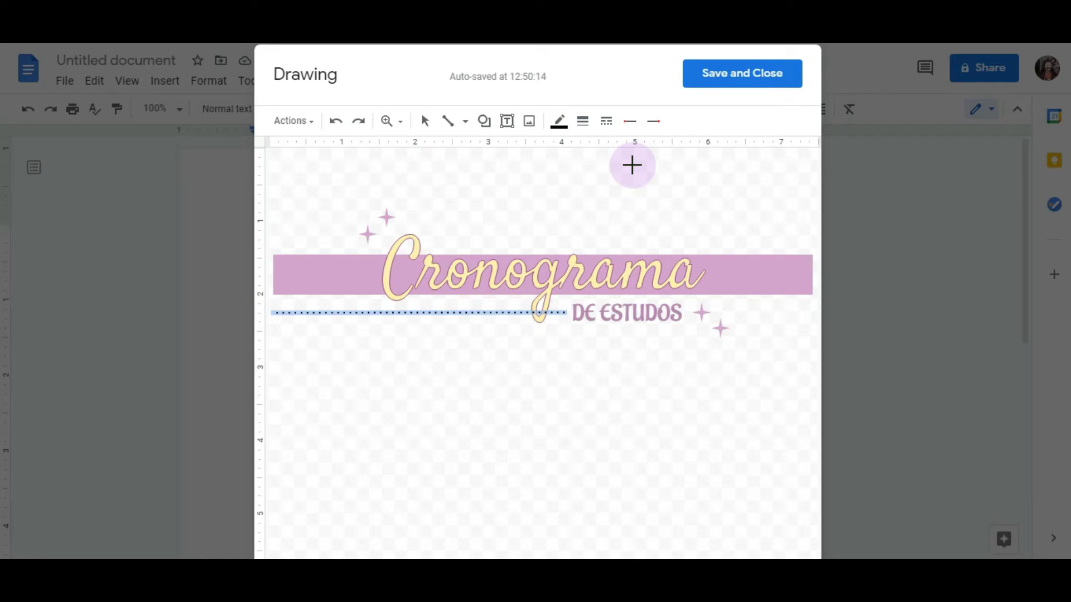
left_click(558, 124)
left_click(568, 340)
left_click(561, 366)
left_click(499, 366)
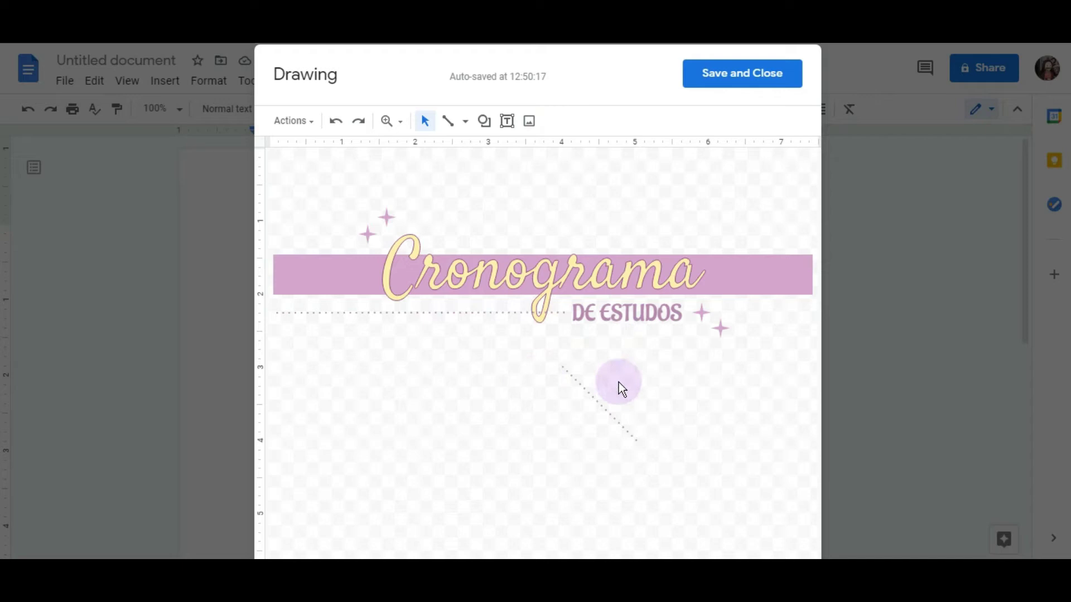
key("ctrl+z")
Save the drawing into the document and enlarge the banner to nearly the width of the page
left_click(754, 78)
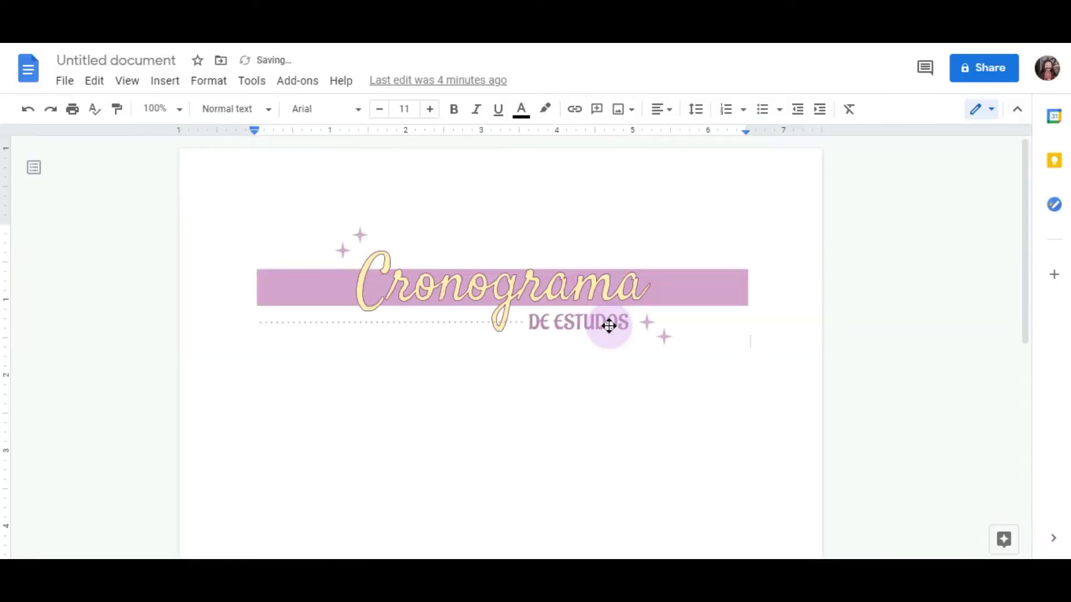
left_click(573, 309)
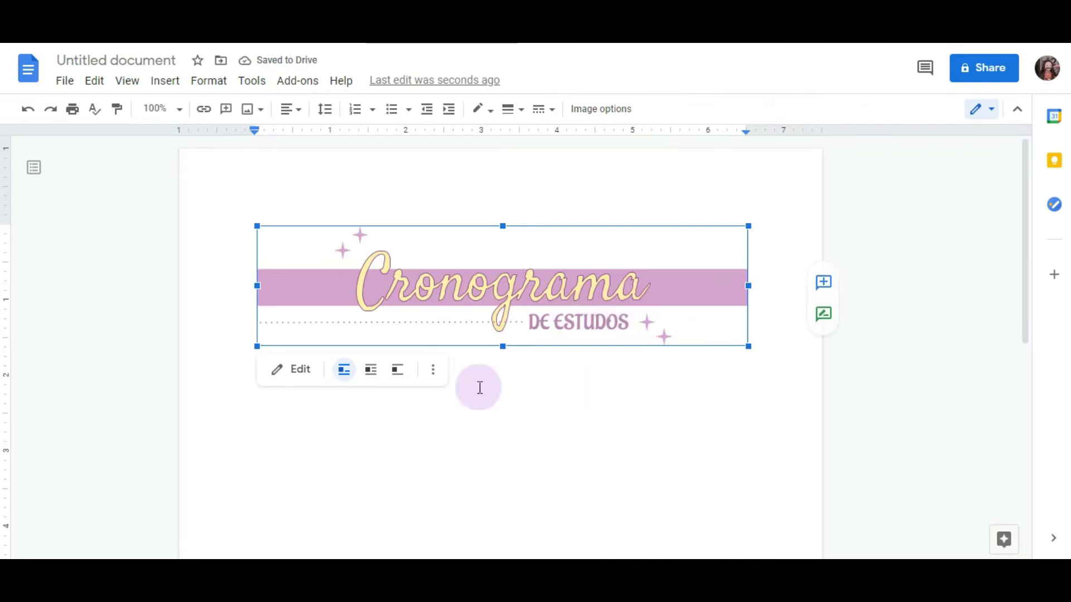
left_click(435, 372)
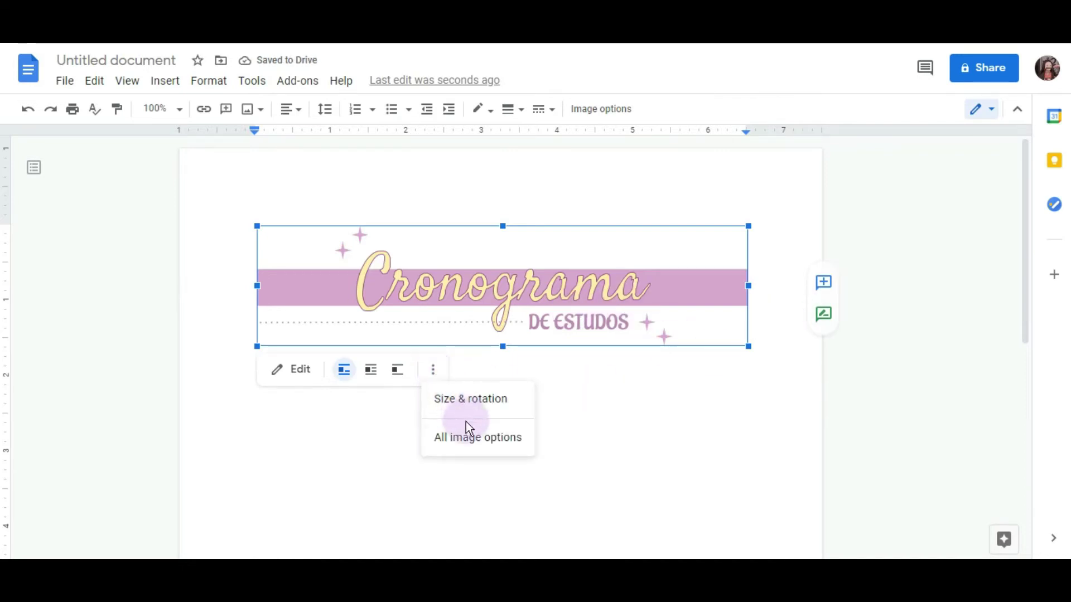
left_click(474, 440)
left_click_drag(257, 346, 194, 379)
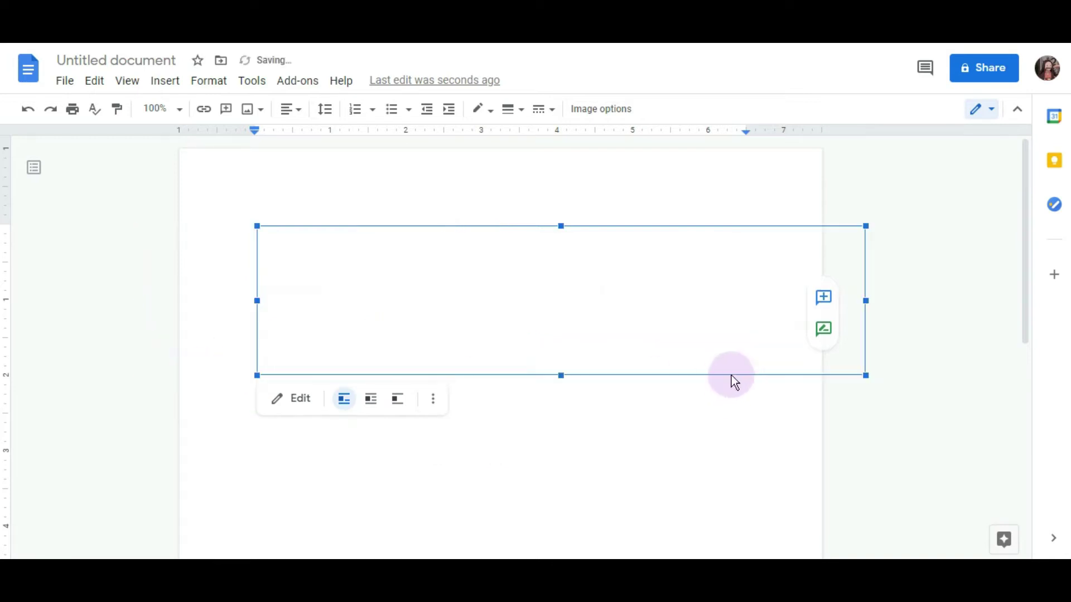
left_click_drag(255, 379, 241, 377)
Set the banner's text wrapping to Break text and move it left so it fits within the page
left_click(436, 406)
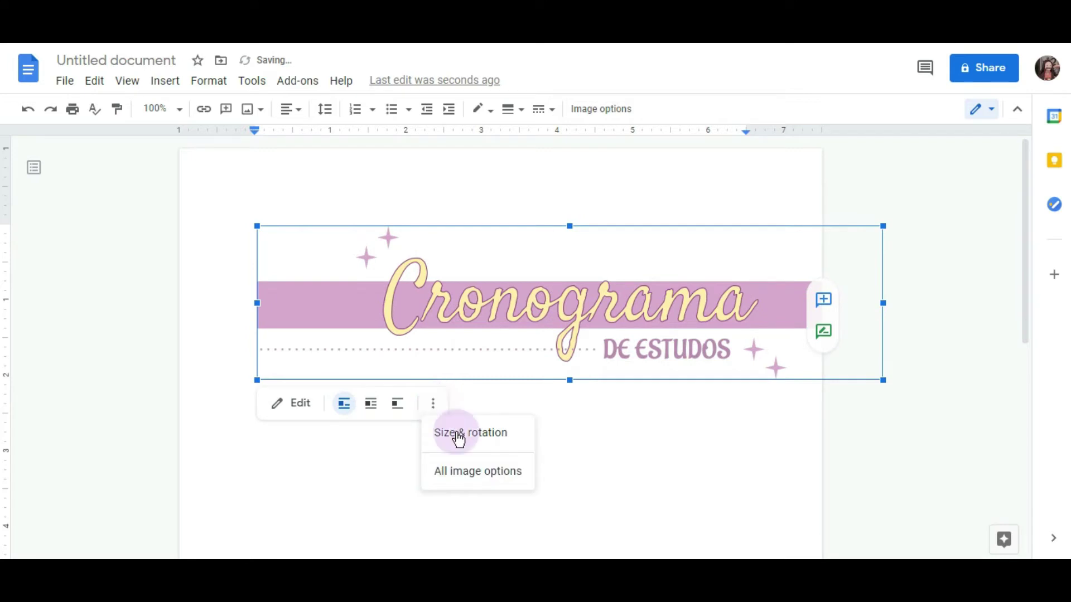
left_click(457, 471)
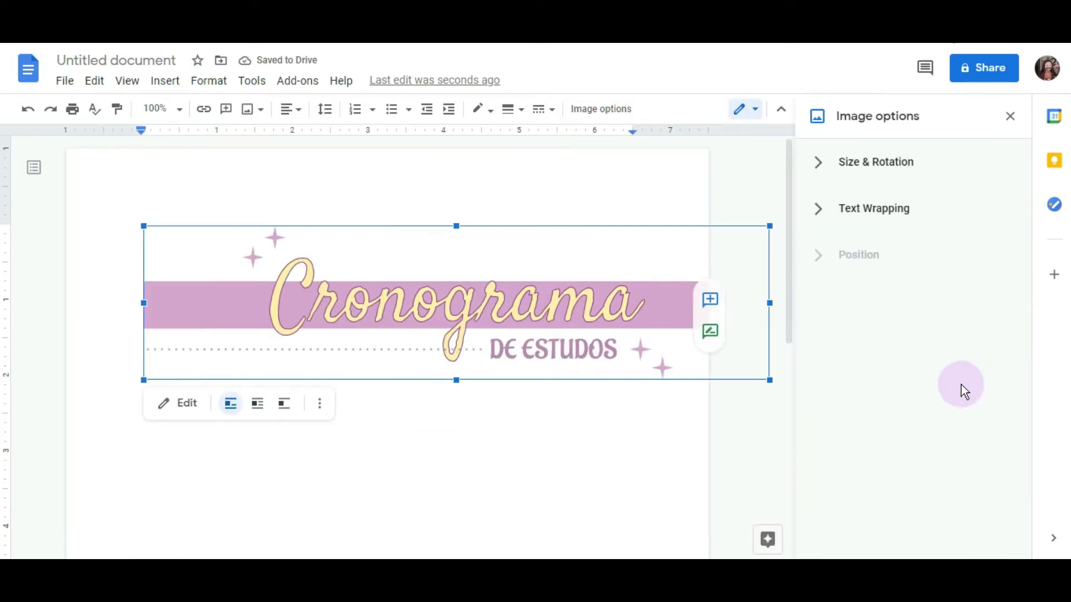
left_click(872, 209)
left_click(891, 167)
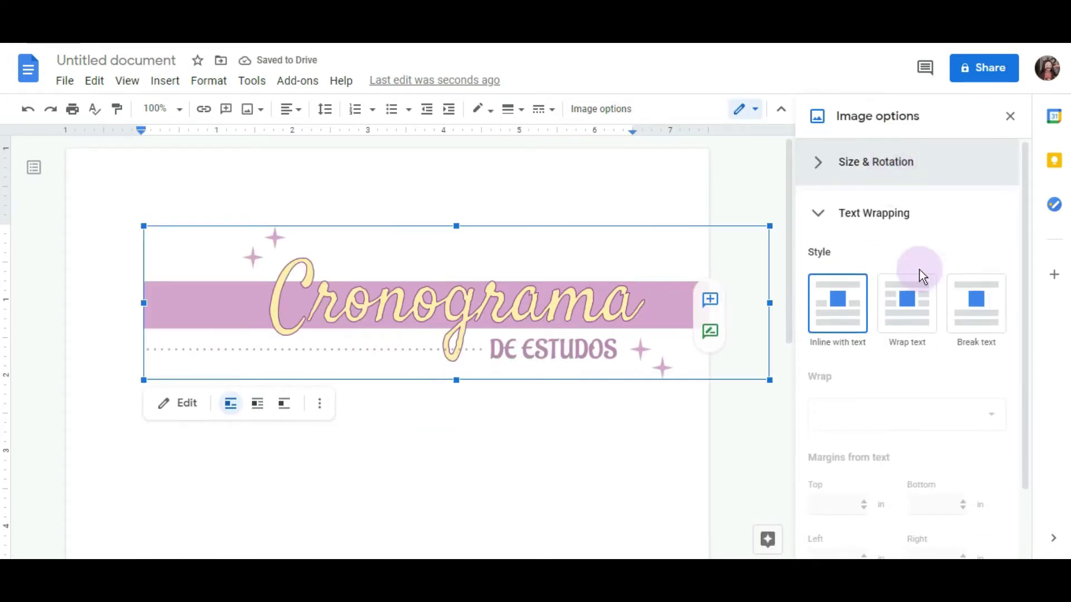
left_click(973, 325)
left_click_drag(507, 314, 474, 282)
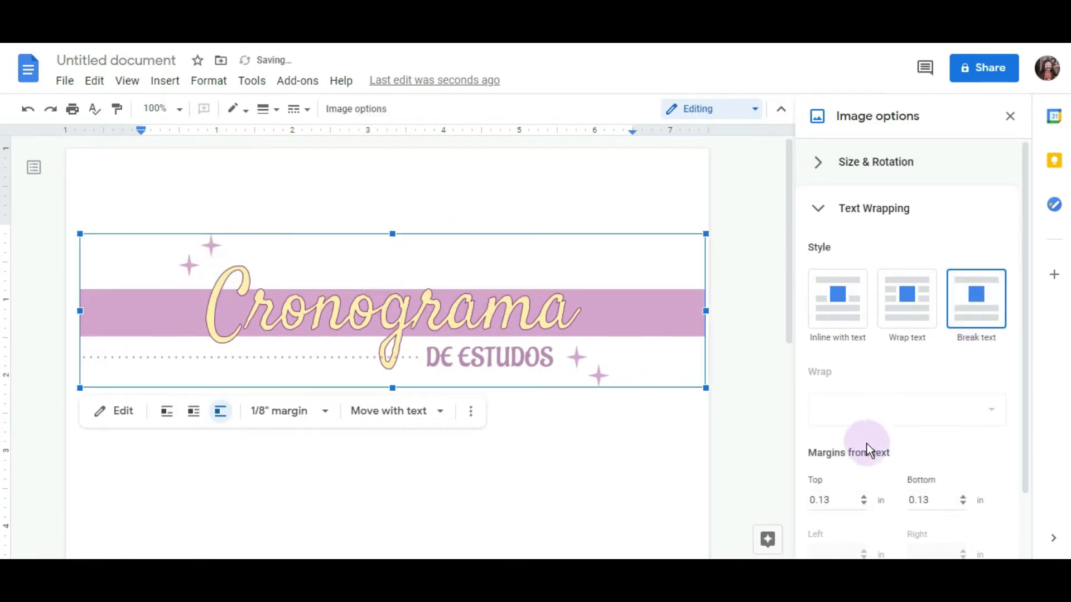
Fix the banner's position on the page and fit it to the full page width, about 0.42 in below the page's top edge
scroll(866, 444, "down", 2)
left_click(859, 539)
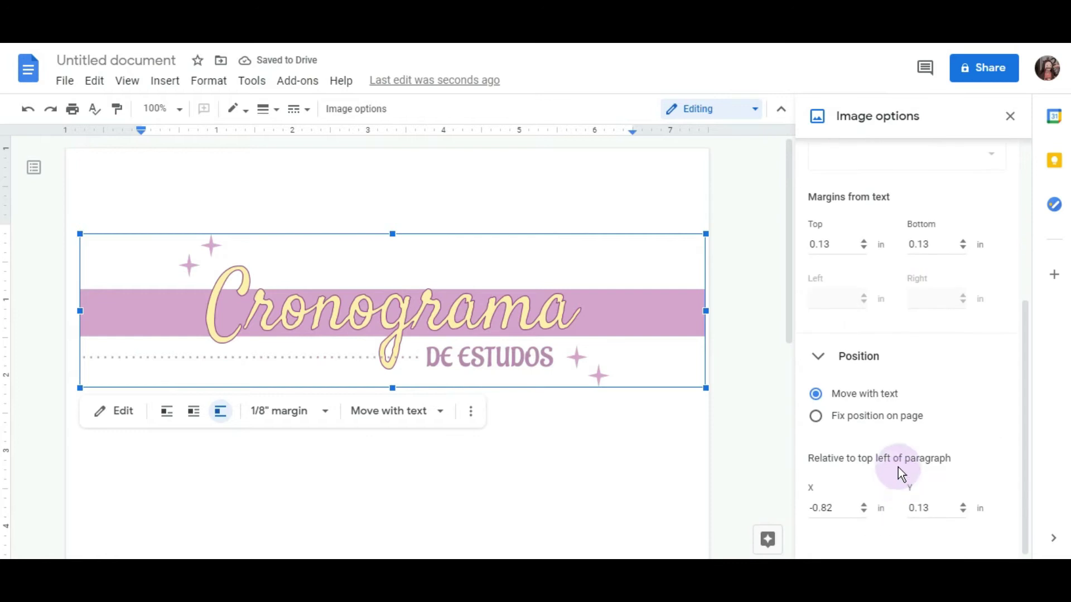
left_click(664, 358)
left_click_drag(585, 319, 568, 273)
mouse_move(698, 333)
left_mouse_down()
mouse_move(689, 335)
mouse_move(708, 342)
mouse_move(690, 339)
left_mouse_up()
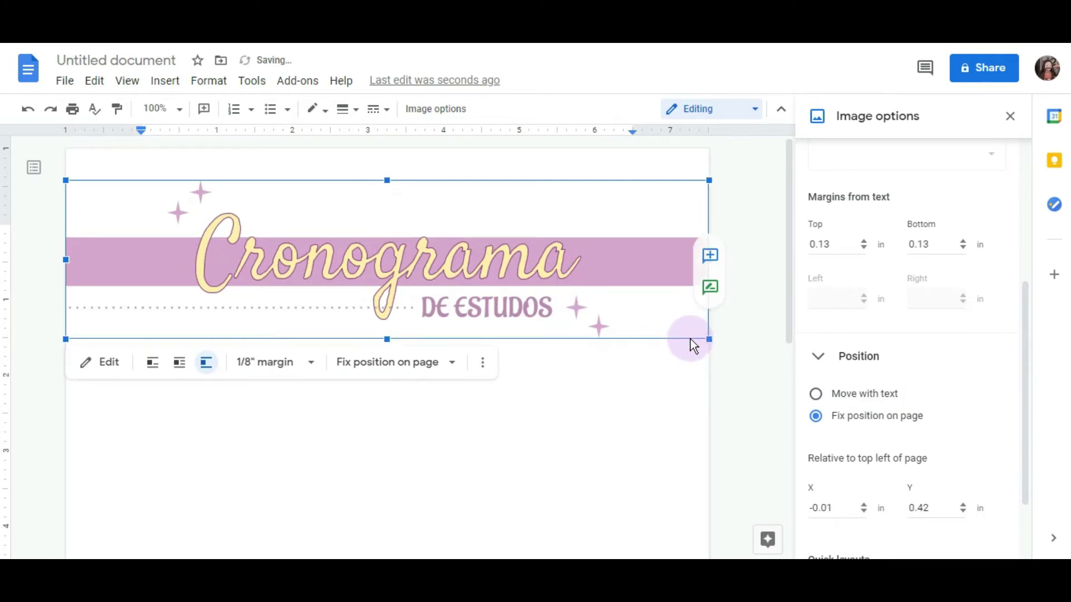
left_click(673, 376)
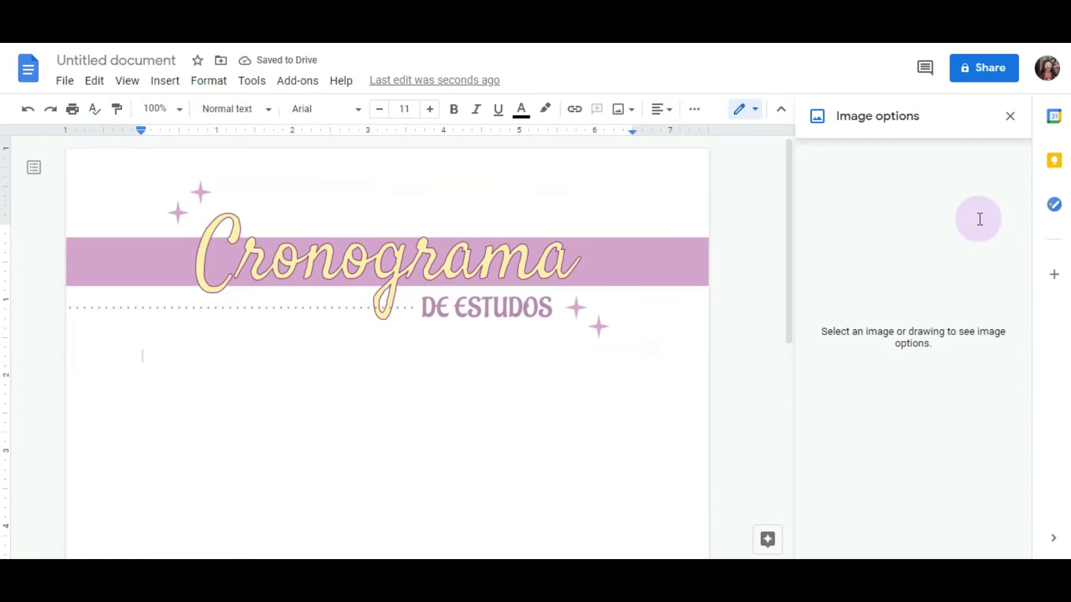
left_click(1011, 118)
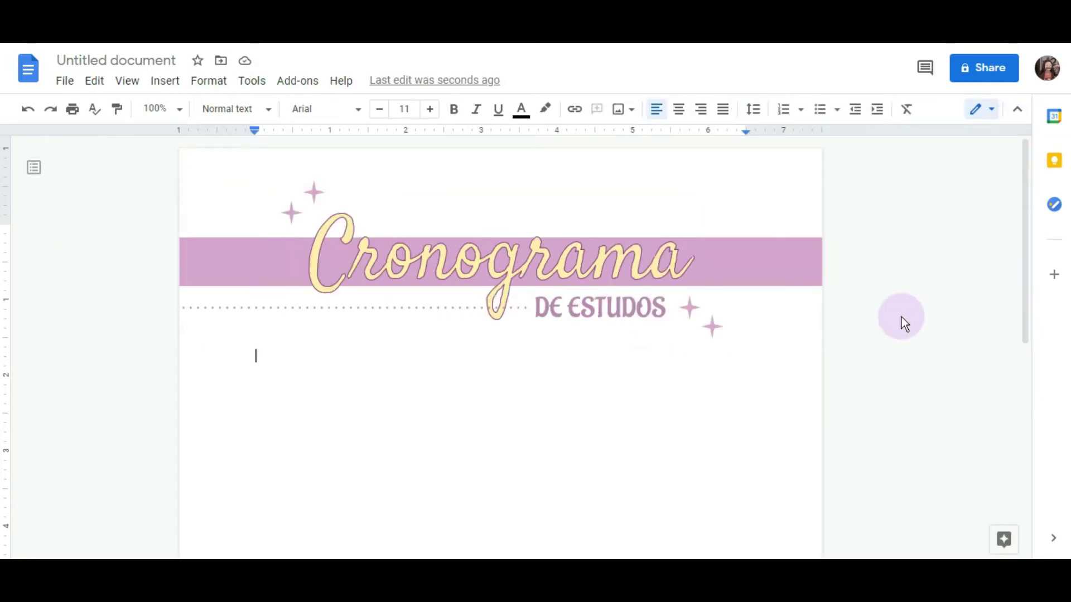
Insert a 6 x 6 table below the banner
left_click(165, 80)
left_click(202, 333)
mouse_move(224, 139)
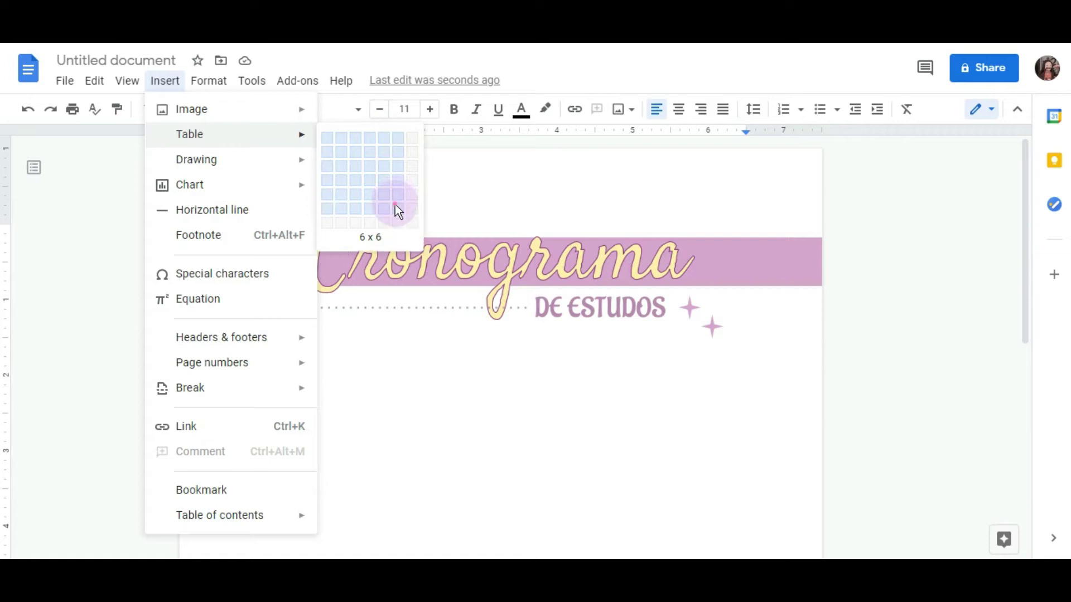
left_click(396, 208)
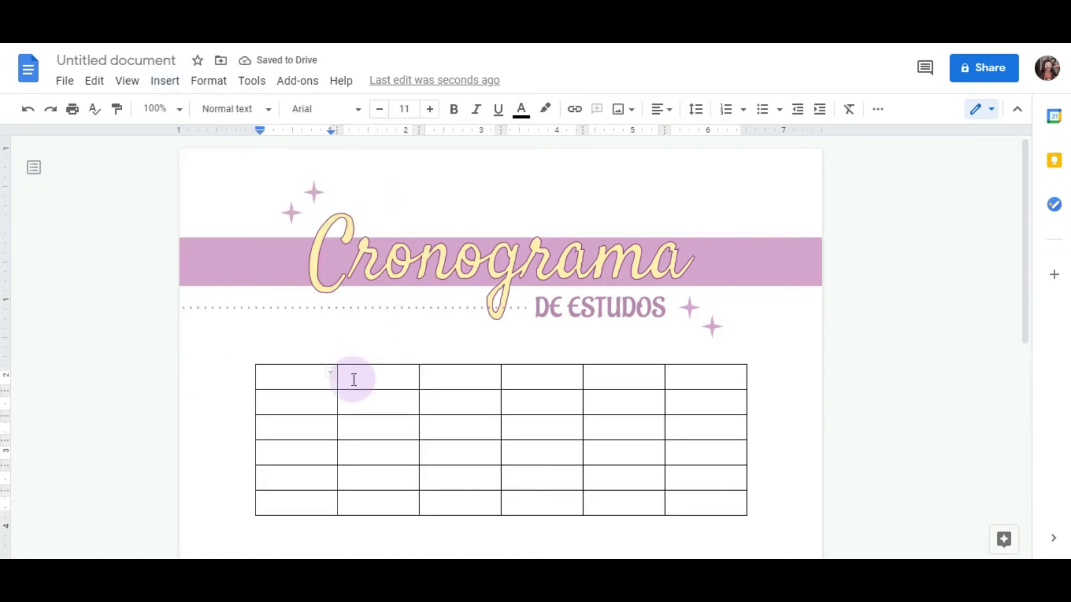
Fill the table's first row with the weekdays SEGUNDA, TERÇA, QUARTA, QUINTA, SEXTA and SÁBADO
type("SEGUNDA")
left_click(354, 380)
type("TERÇA")
type("QUARTA")
type("QUINTA")
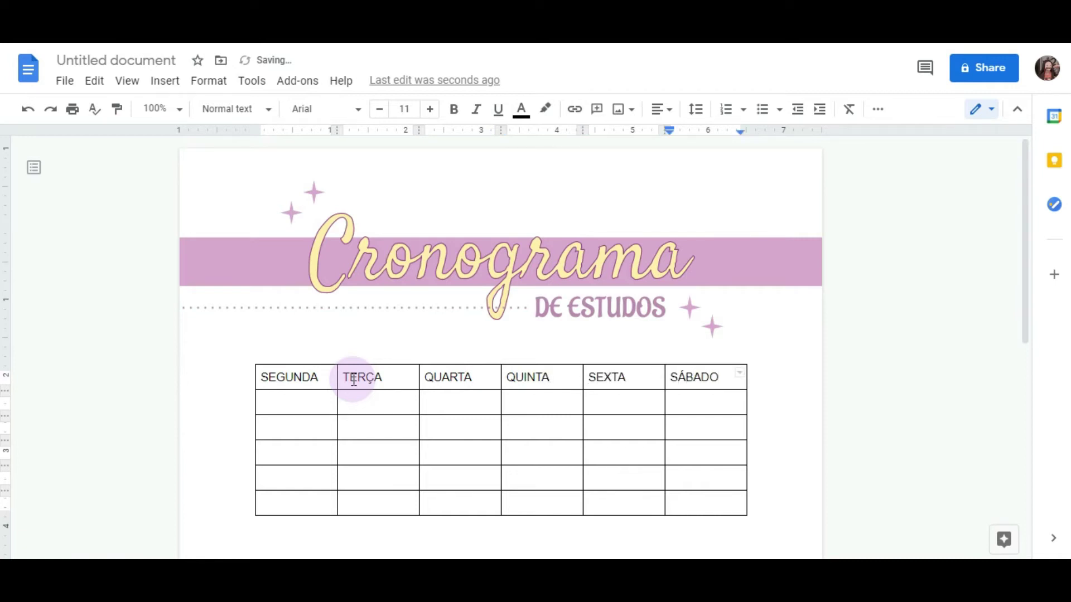
Insert a column before the SEGUNDA column and enter HORA as its header
left_click_drag(264, 382, 713, 383)
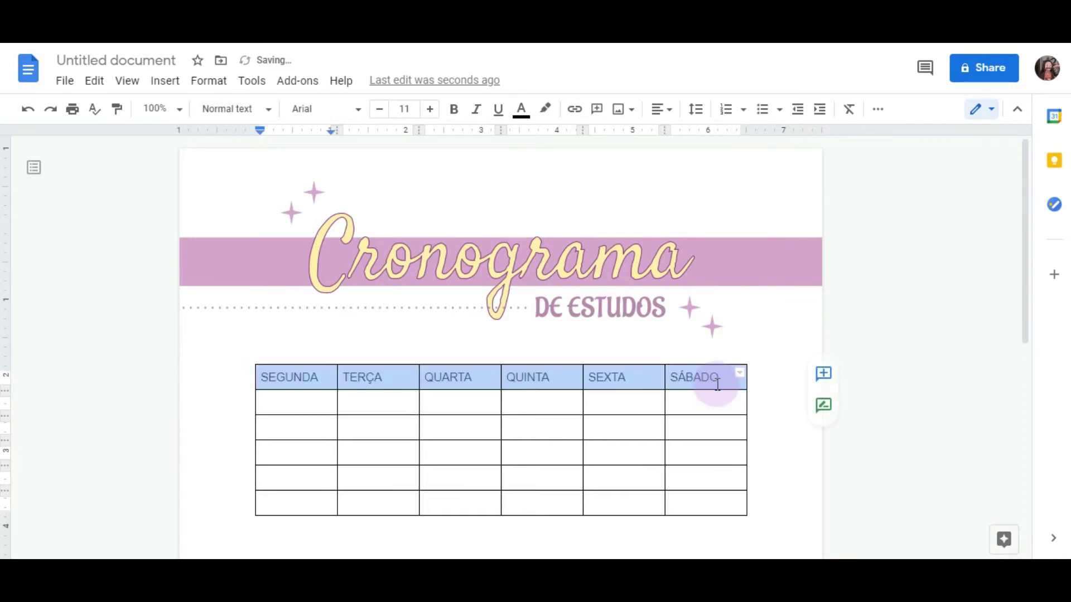
left_click(414, 429)
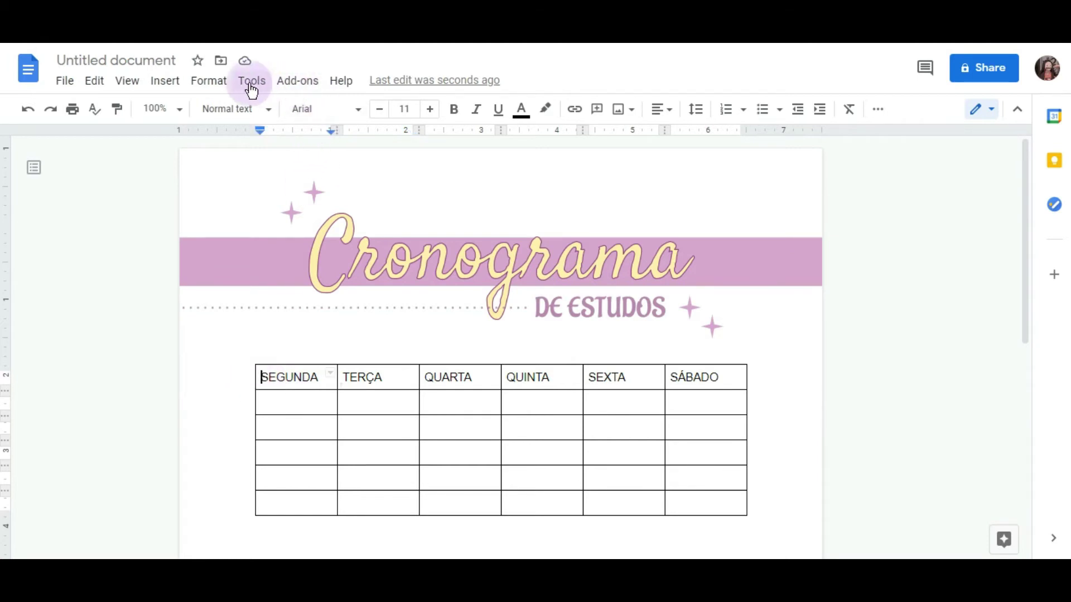
left_click(179, 84)
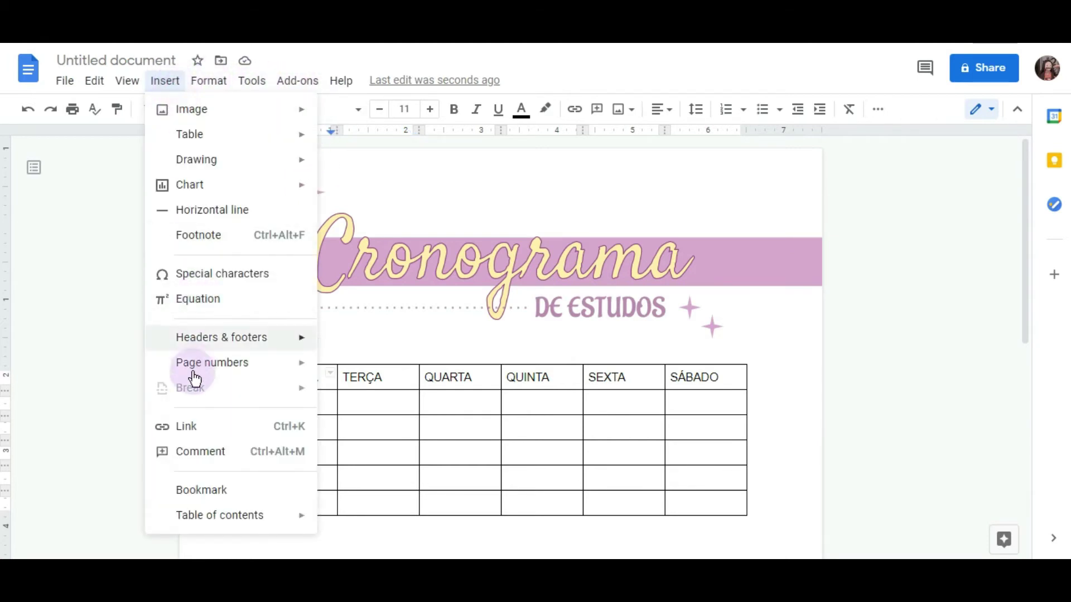
mouse_move(203, 362)
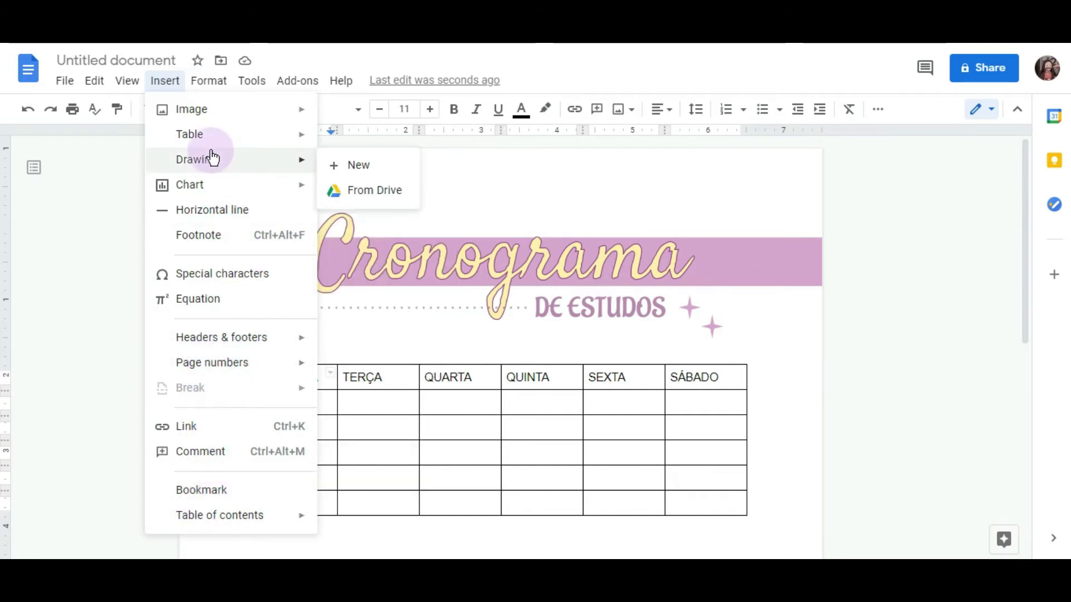
mouse_move(213, 92)
mouse_move(277, 371)
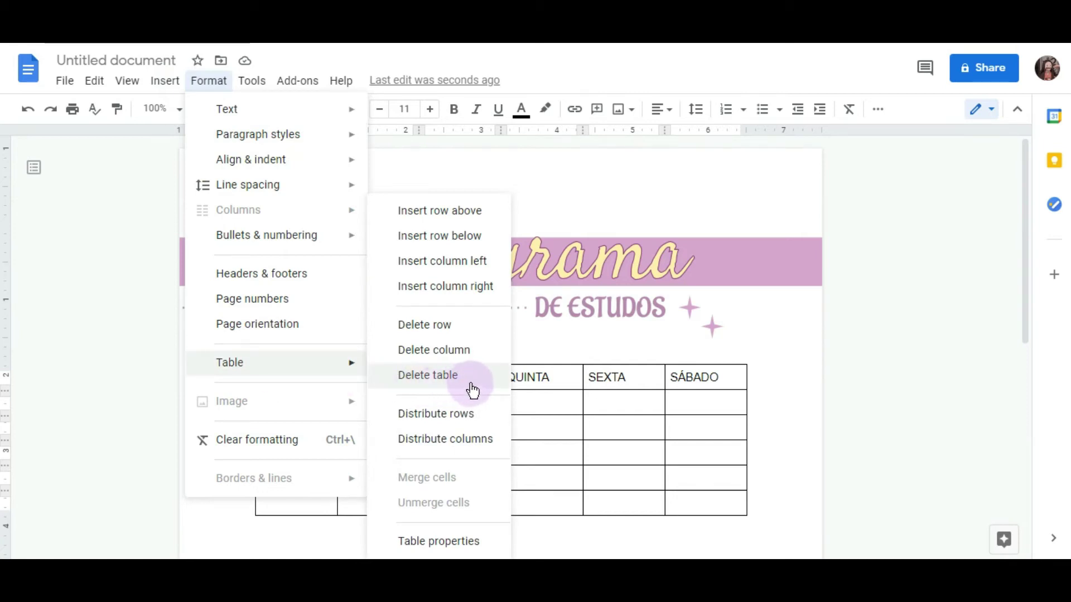
left_click(473, 272)
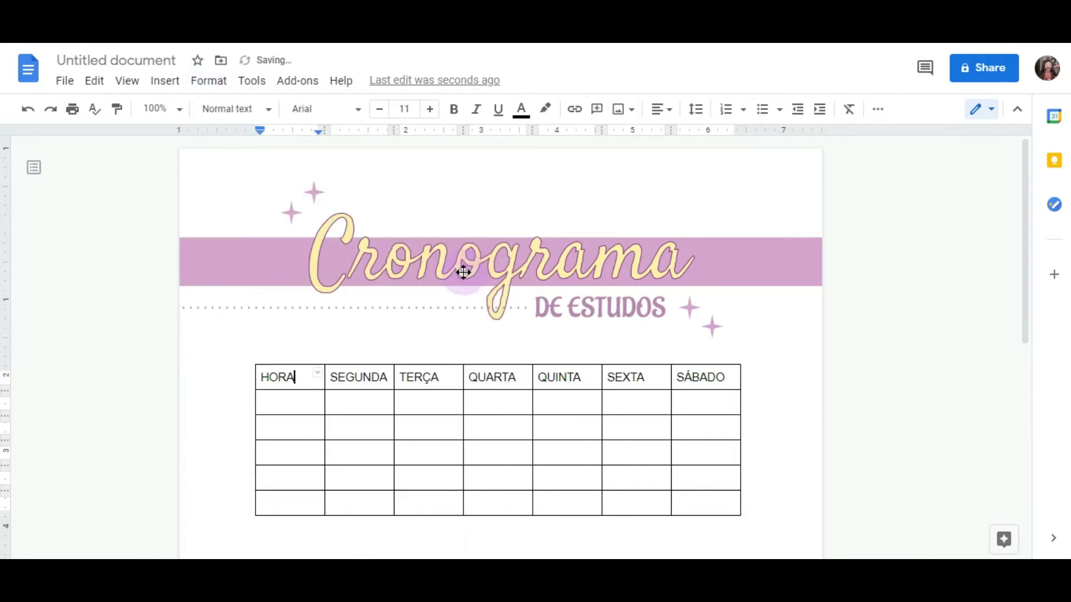
Extend the table's outer edges to about 0.5 in from both page edges and narrow the HORA column to about 1 in
scroll(440, 371, "down", 1)
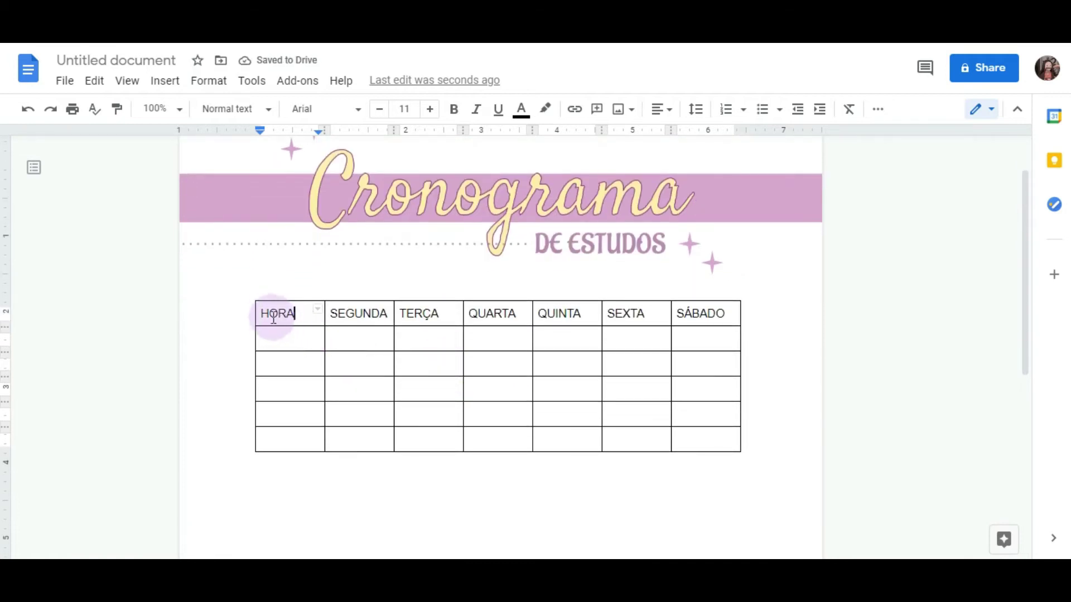
left_click_drag(255, 318, 218, 328)
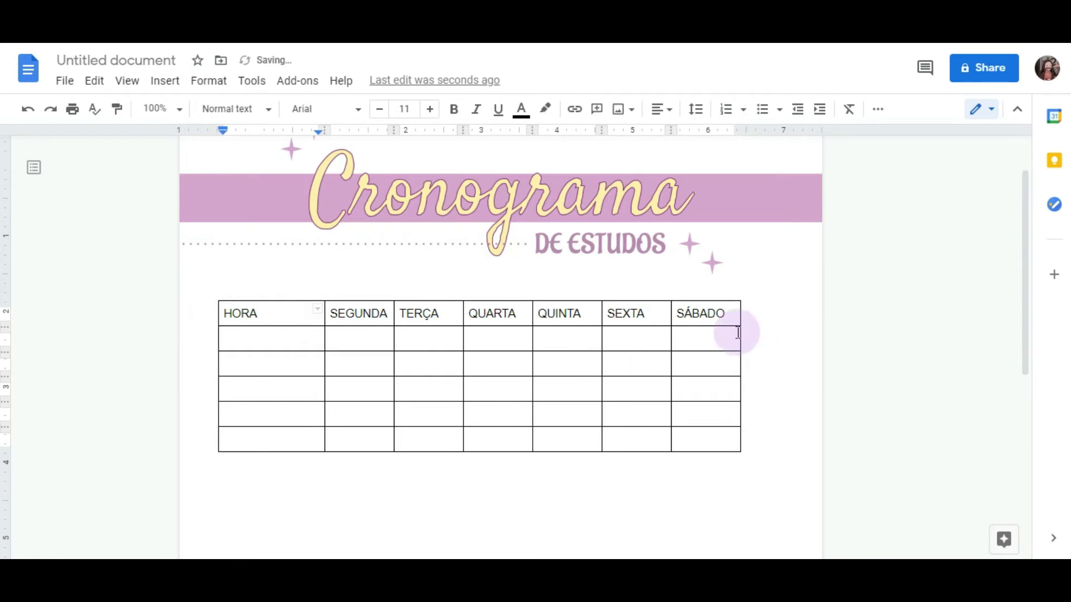
left_click_drag(748, 316, 788, 318)
left_click_drag(317, 321, 295, 322)
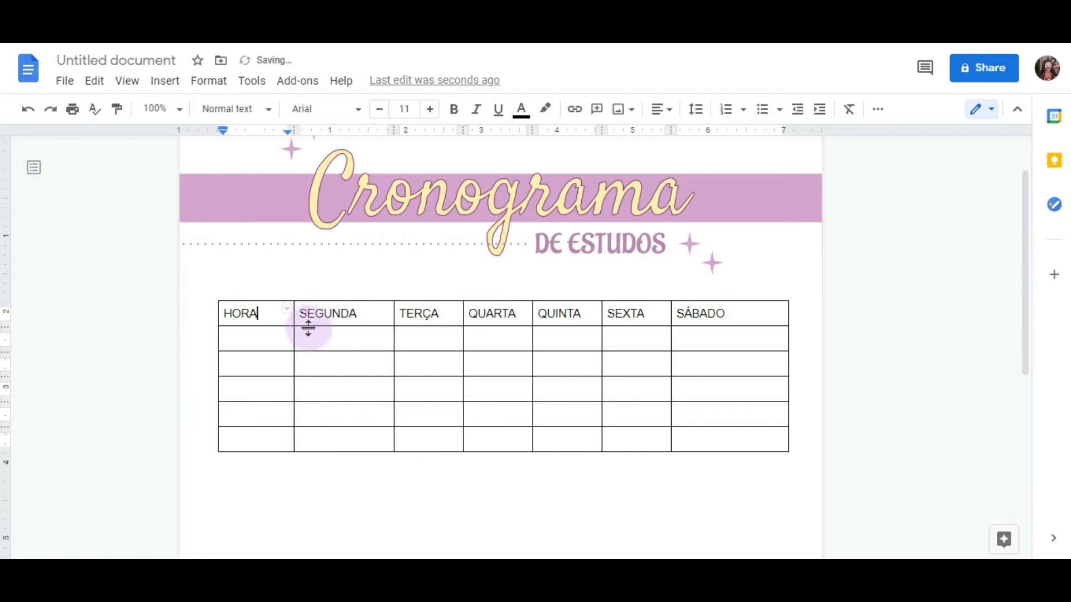
Even out the widths of the SEGUNDA to SÁBADO columns by moving their borders
left_click_drag(395, 316, 384, 316)
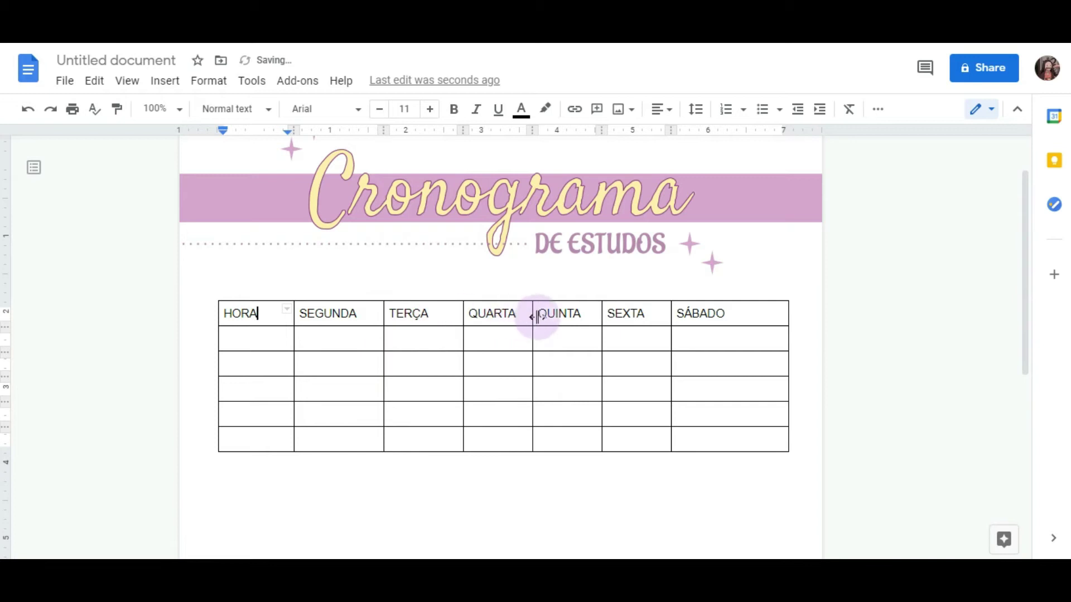
left_click_drag(672, 314, 694, 314)
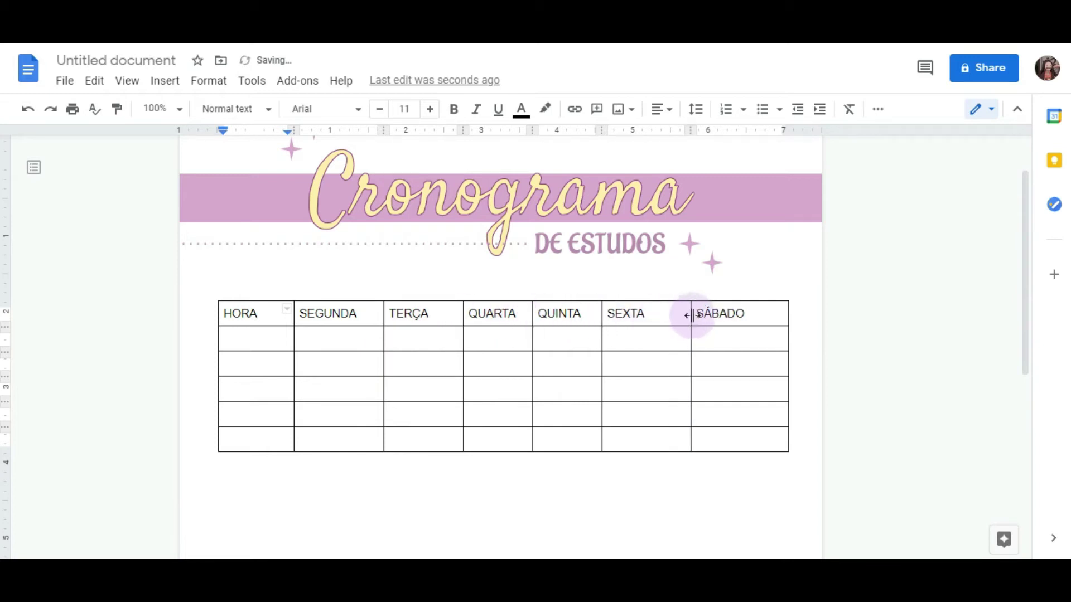
left_click_drag(703, 313, 704, 314)
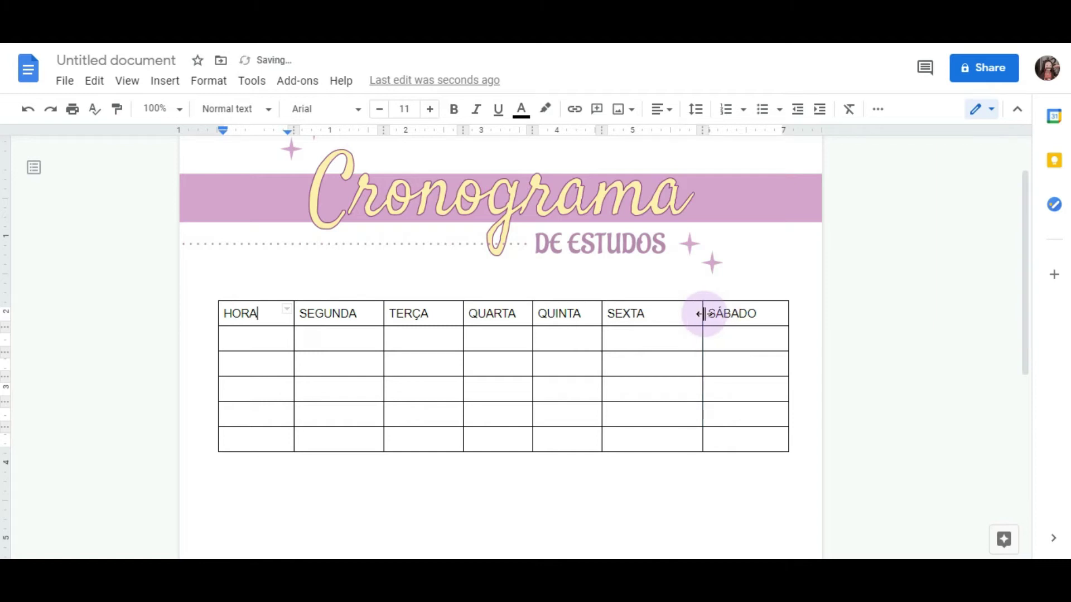
left_click_drag(602, 314, 620, 316)
left_click_drag(533, 313, 545, 313)
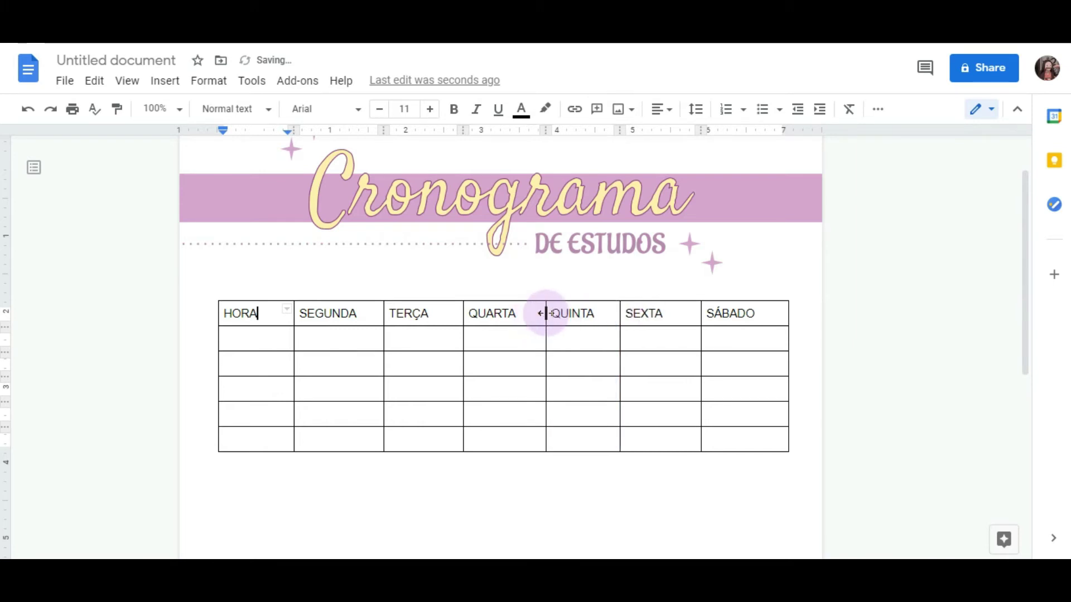
Center the text of the table's header row, but align the HORA header to the left
left_click(758, 313)
left_click(212, 312, "shift")
left_click(657, 114)
left_click(620, 143)
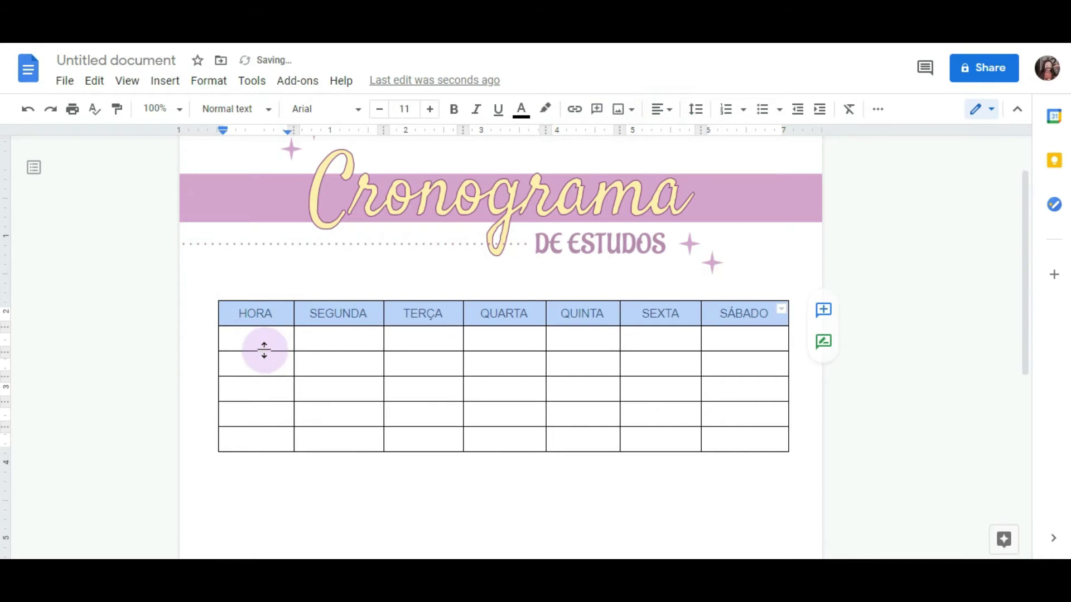
left_click(238, 313)
left_click(663, 114)
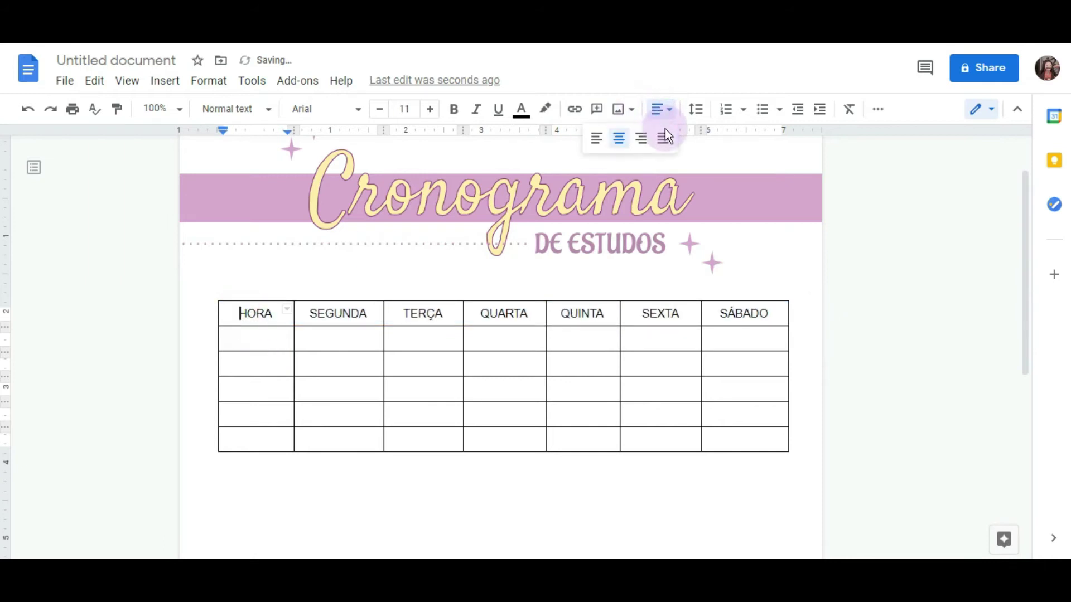
left_click(596, 138)
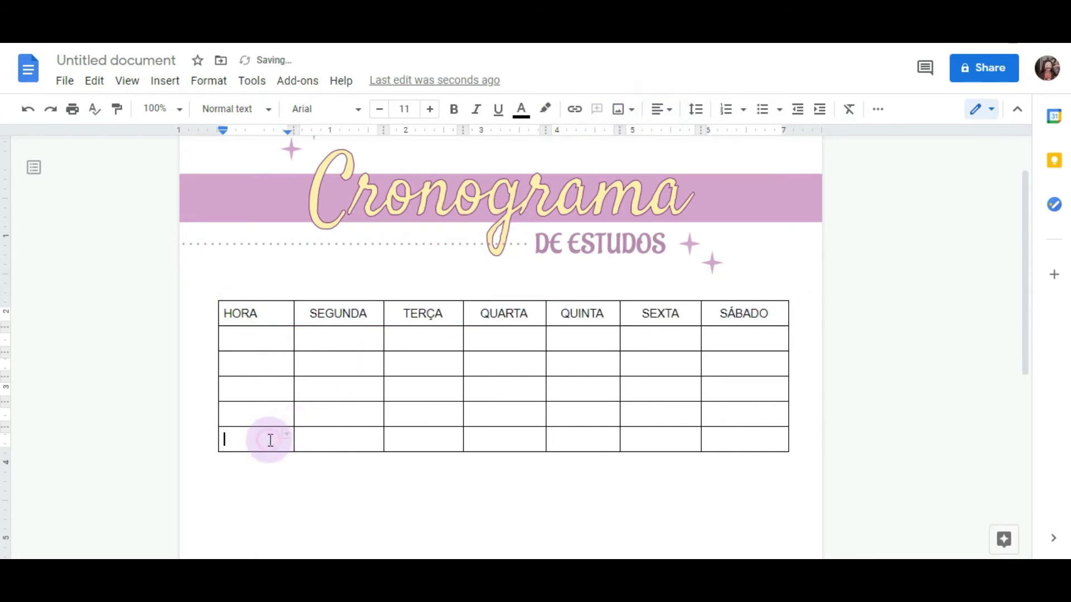
Add five empty rows at the end of the table, one at a time
left_click(209, 80)
mouse_move(261, 369)
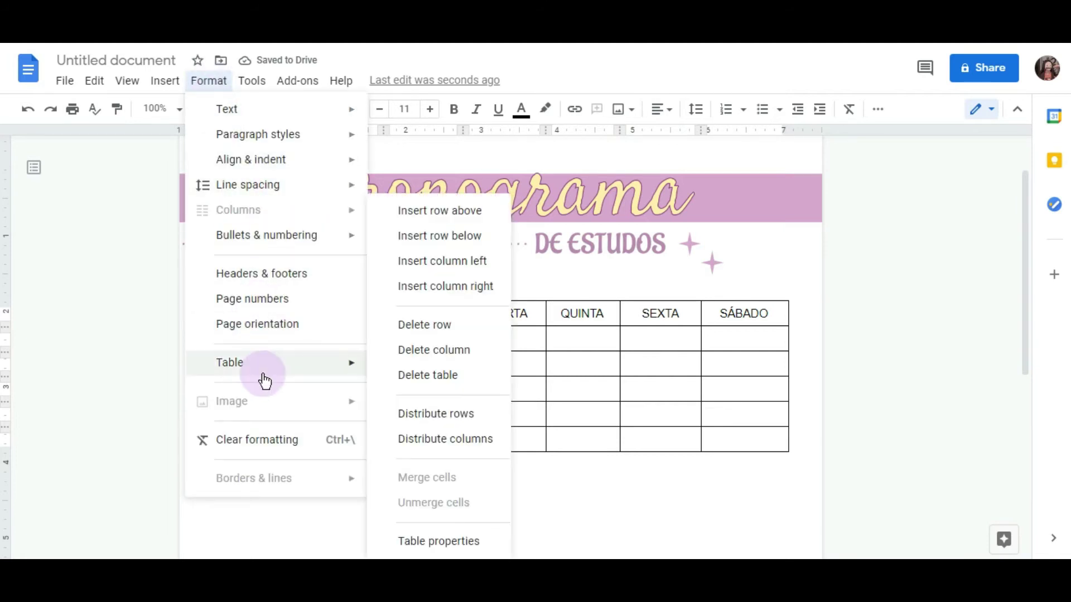
left_click(483, 228)
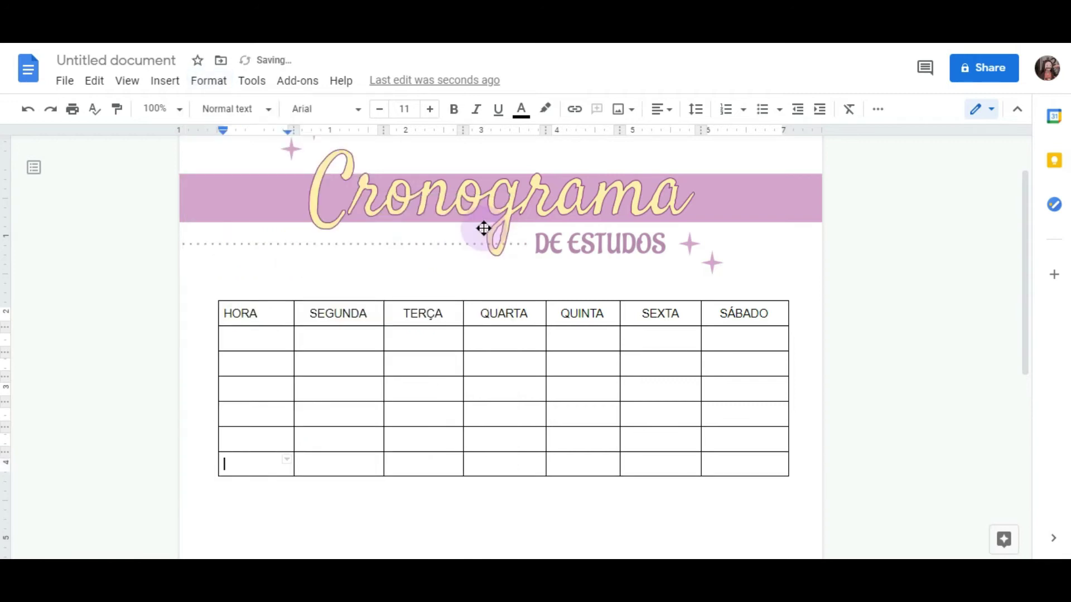
left_click(211, 85)
mouse_move(329, 371)
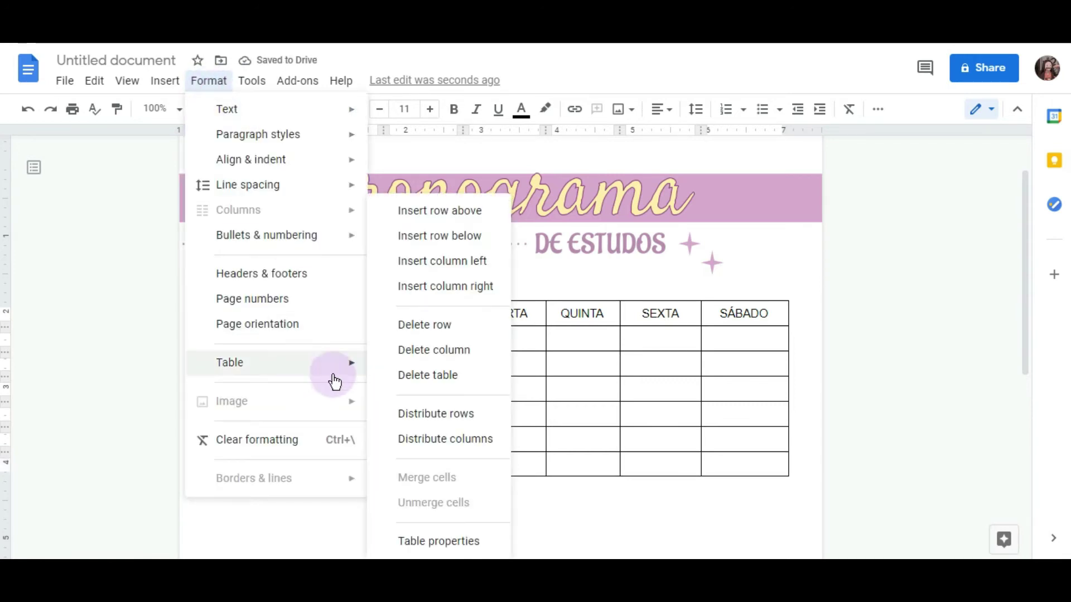
left_click(480, 245)
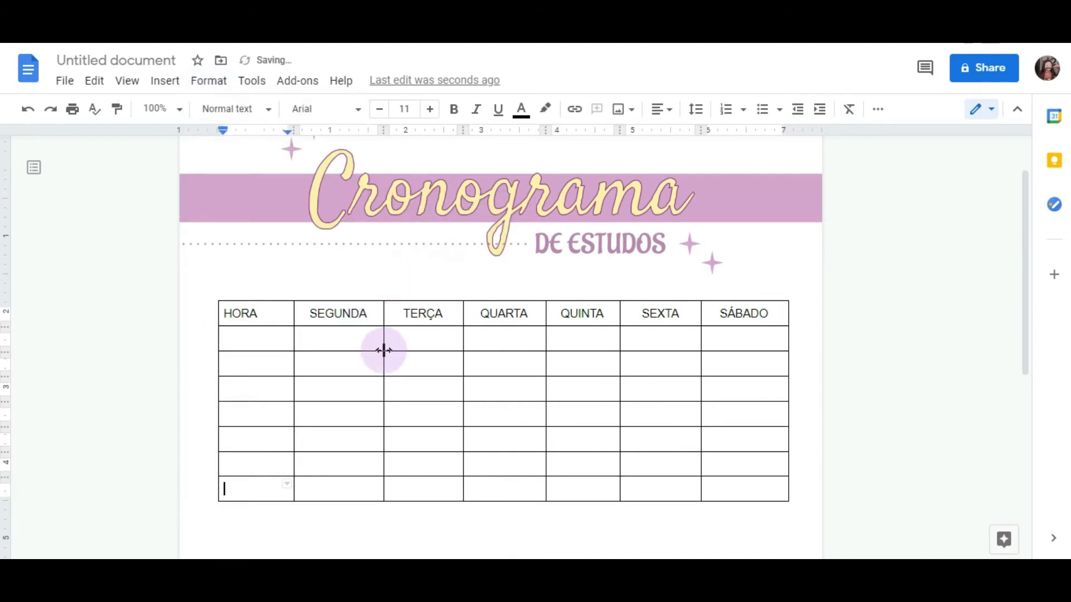
left_click(212, 84)
mouse_move(232, 120)
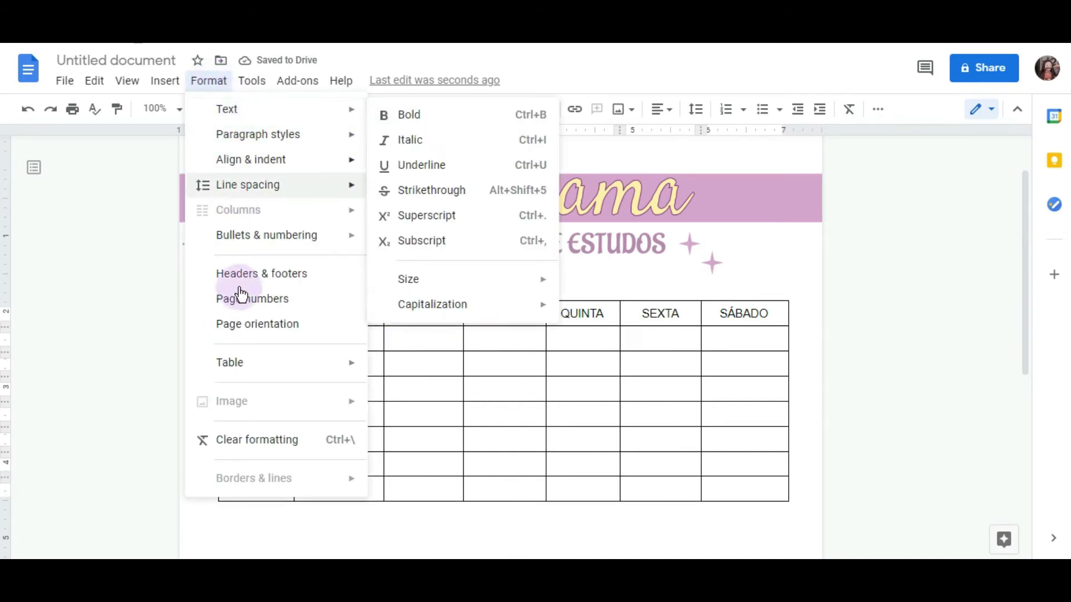
mouse_move(250, 370)
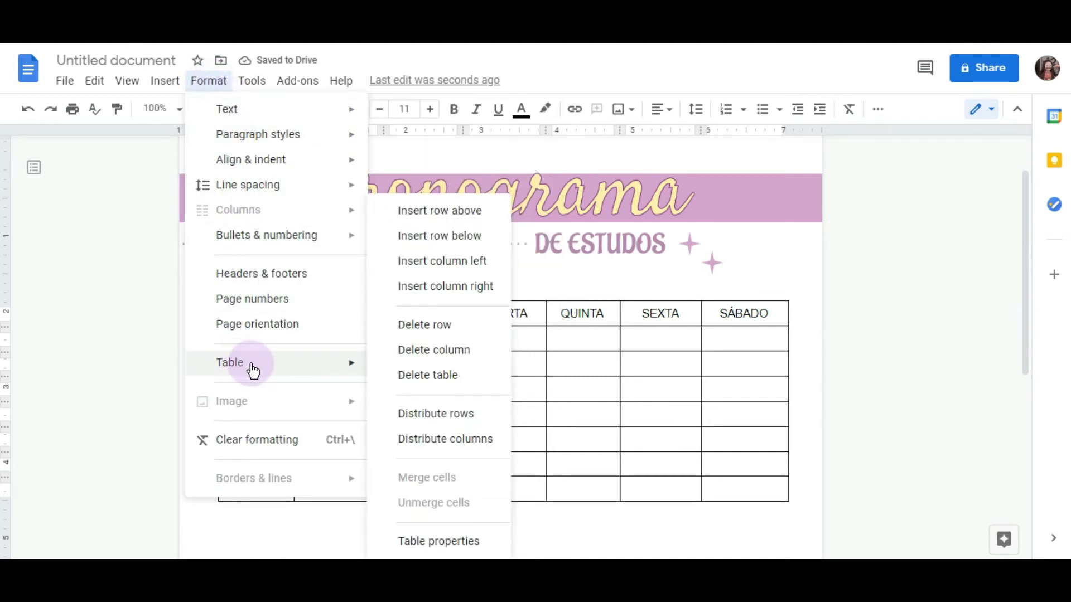
left_click(497, 237)
scroll(428, 349, "down", 3)
scroll(430, 352, "up", 2)
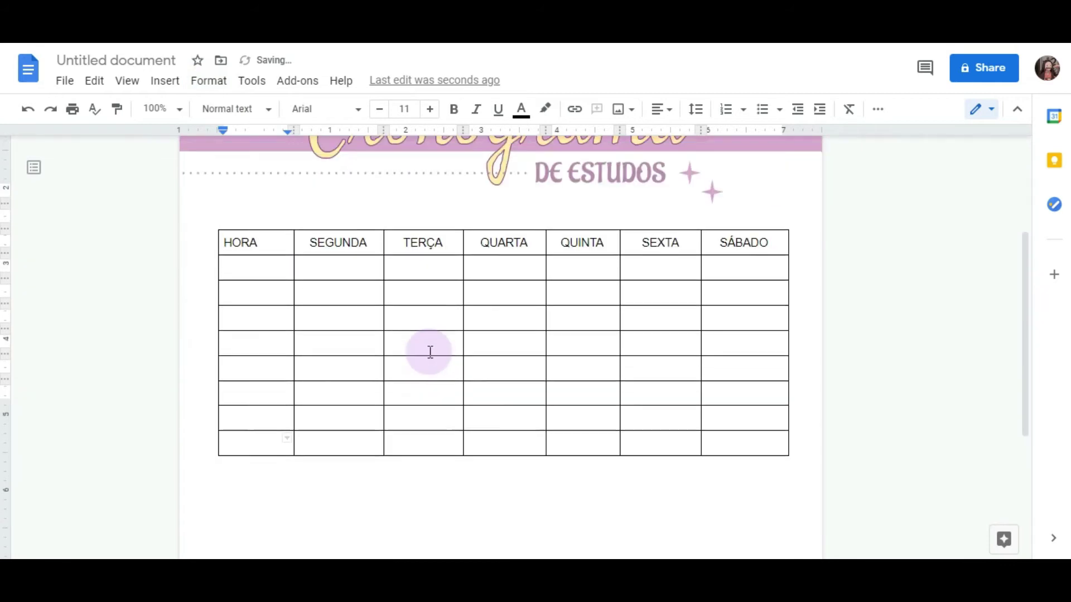
scroll(430, 352, "down", 1)
left_click(204, 87)
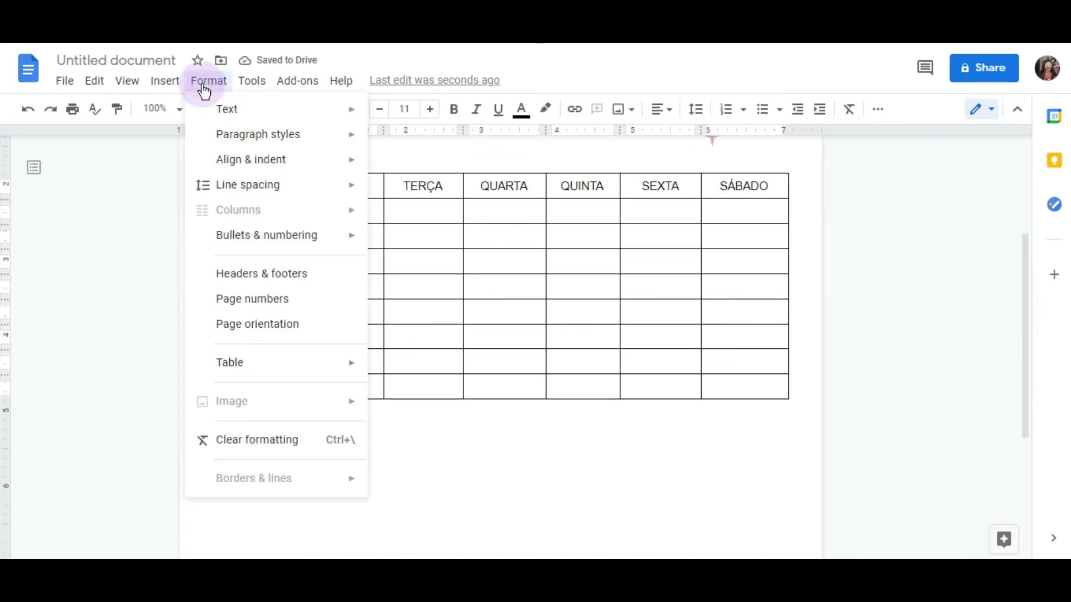
mouse_move(248, 363)
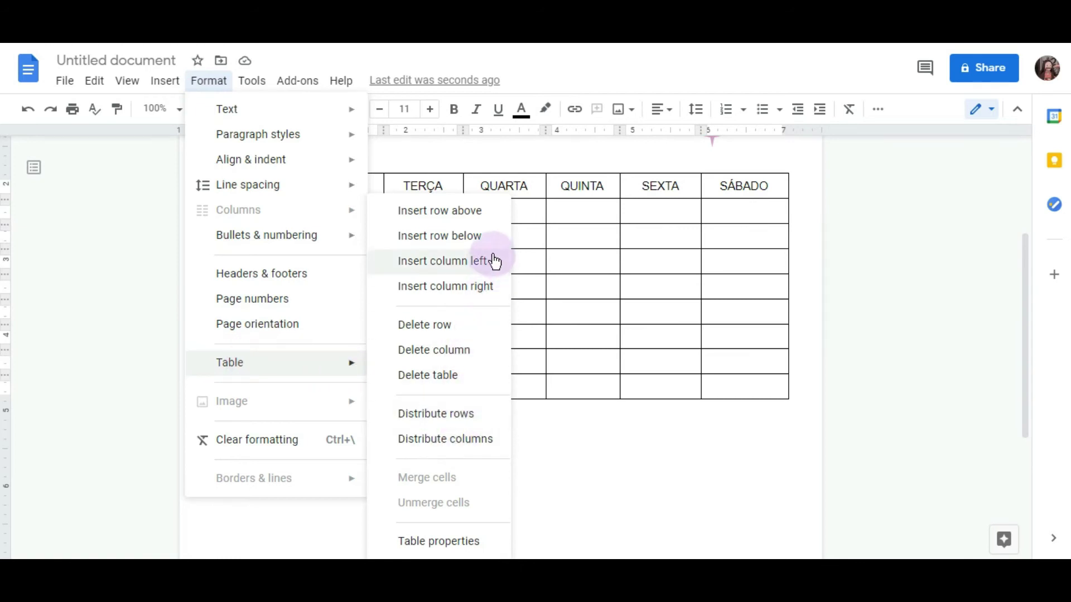
left_click(480, 237)
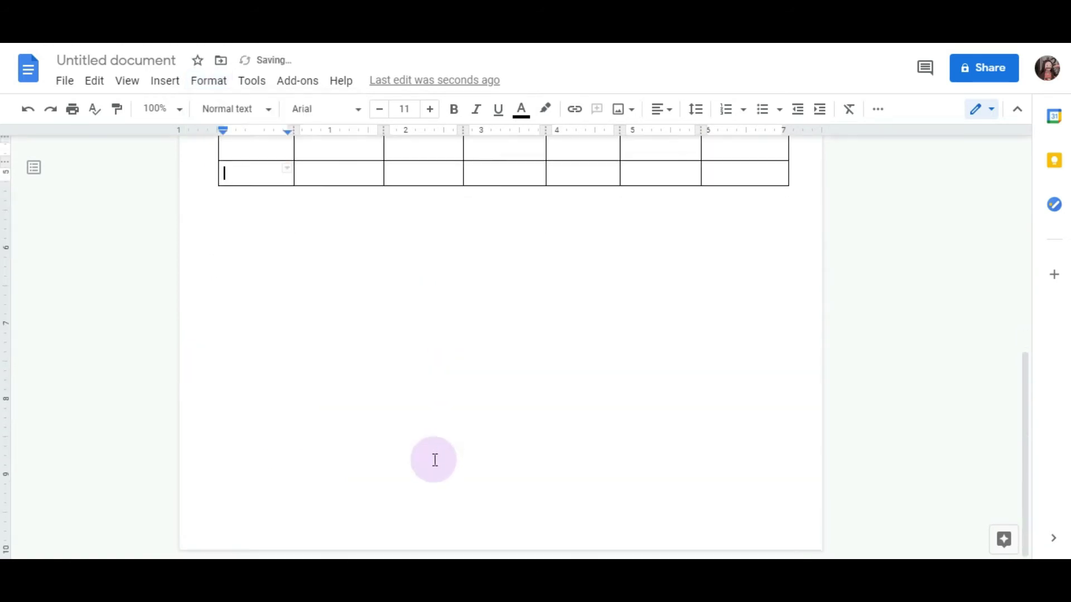
left_click(211, 89)
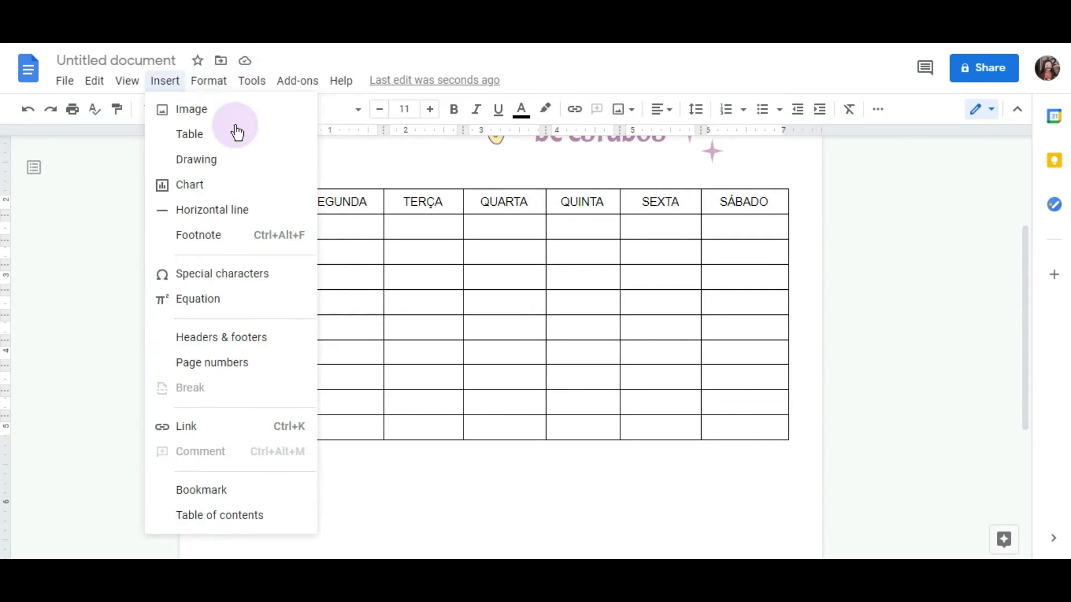
mouse_move(239, 363)
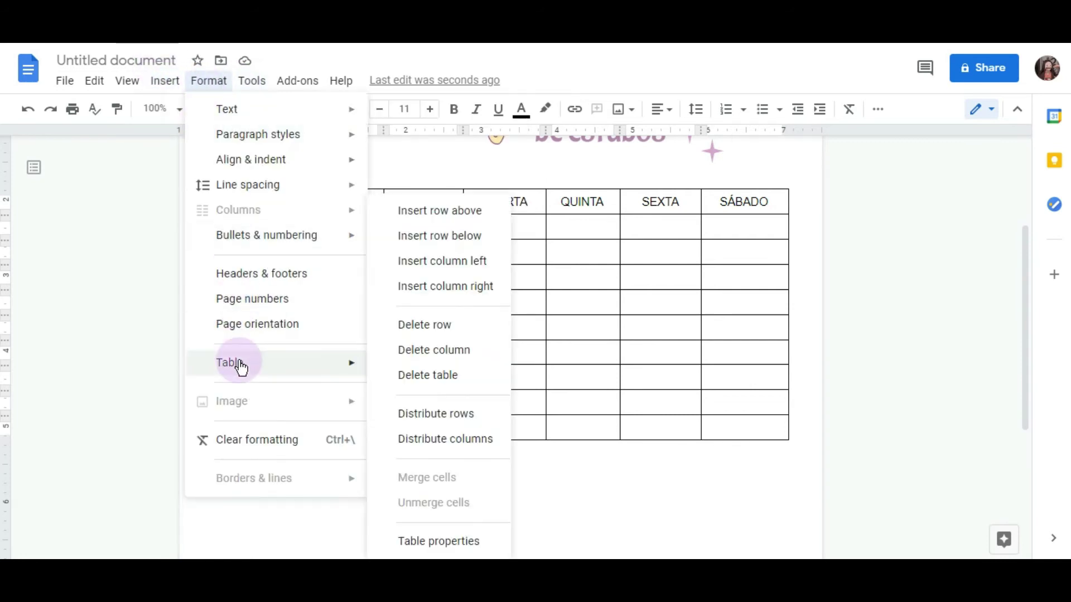
left_click(480, 239)
scroll(433, 380, "down", 5)
scroll(434, 381, "up", 1)
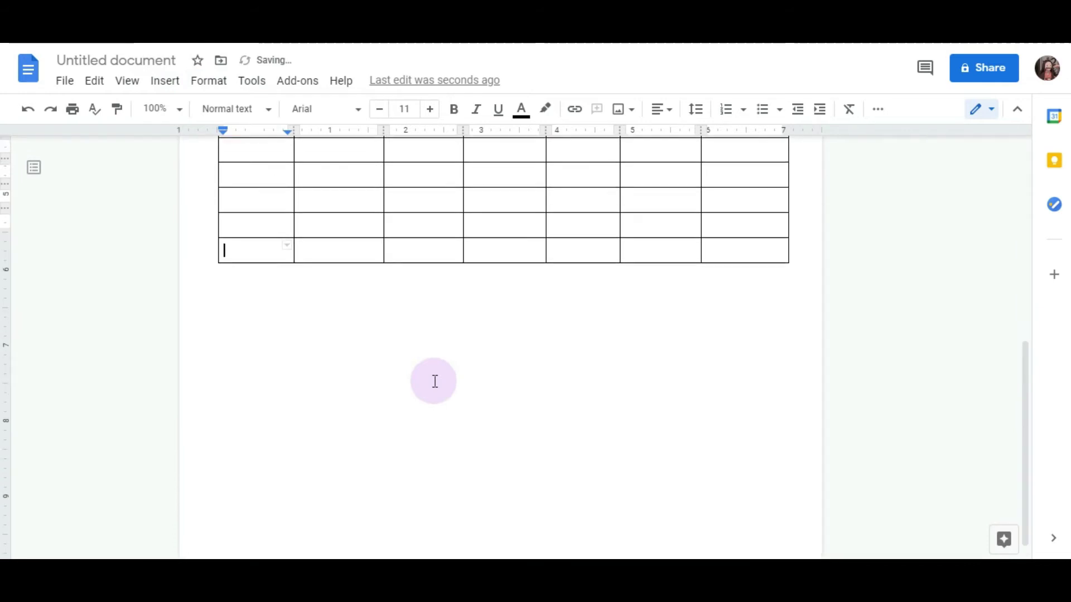
Insert a horizontal line below the table and write ANOTAÇÕES under it
left_click(210, 318)
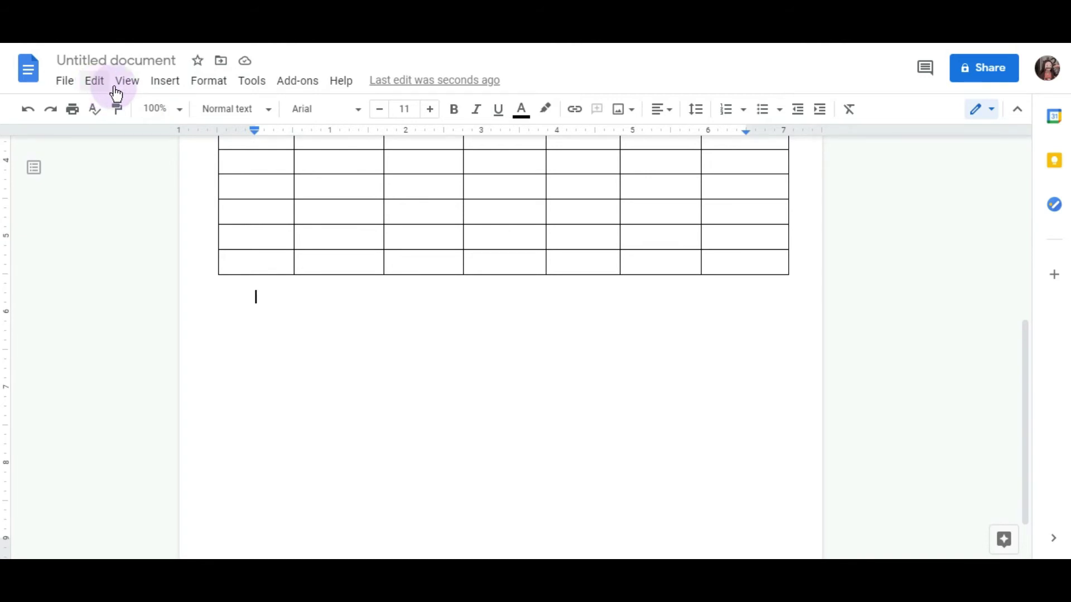
left_click(163, 82)
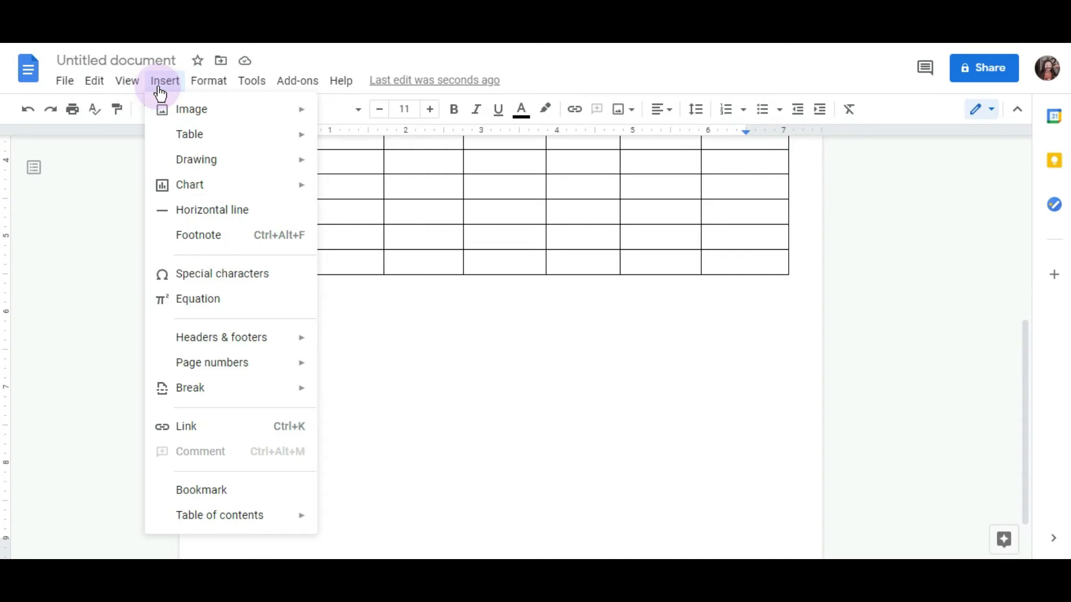
left_click(244, 212)
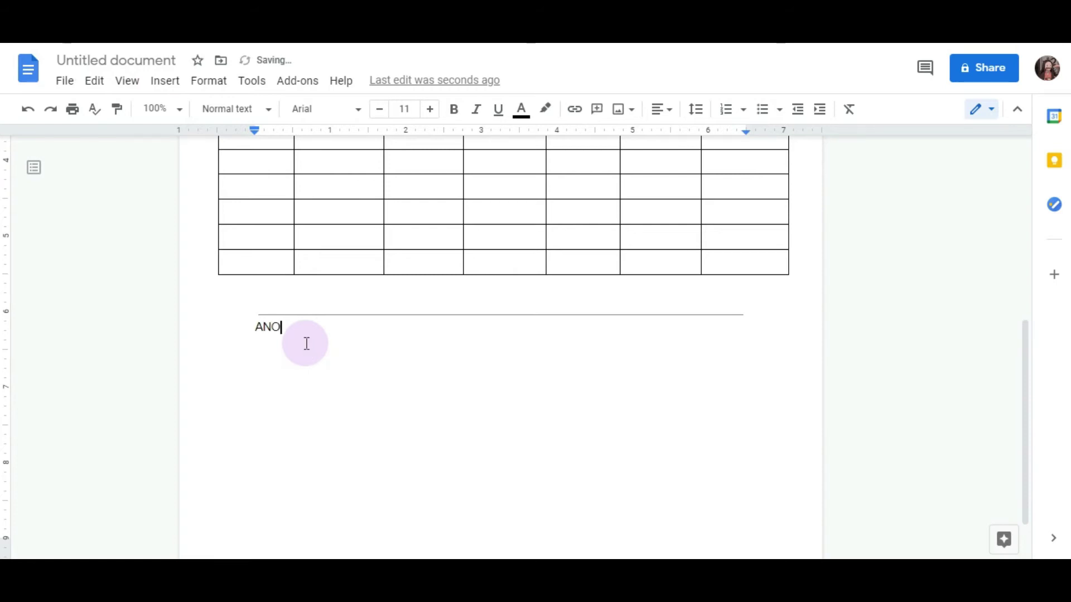
Center the ANOTAÇÕES text and format it in the Galada font at size 14
left_click_drag(322, 338, 252, 331)
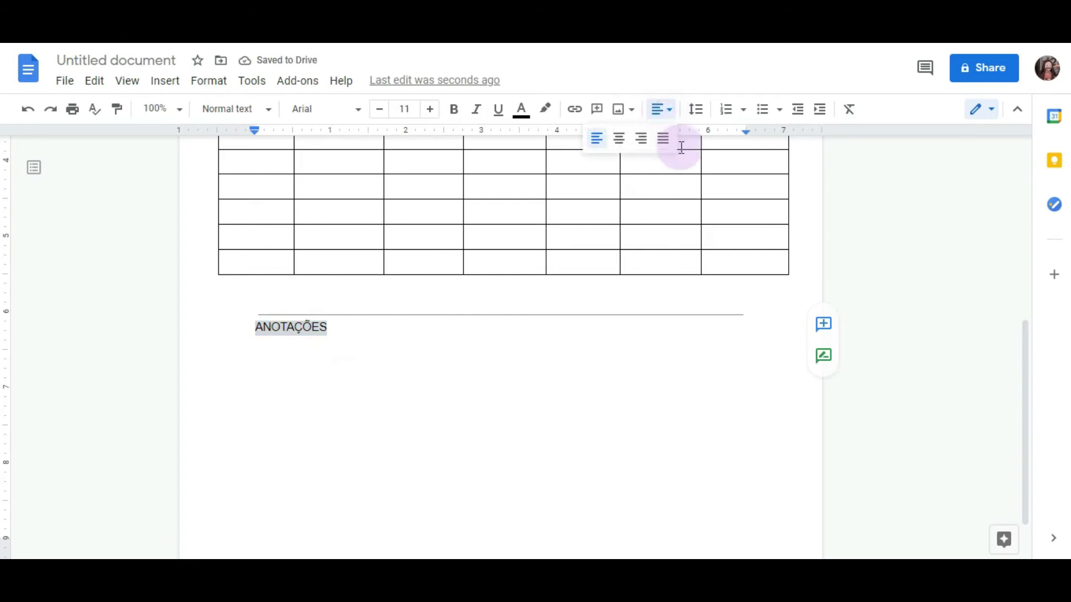
left_click(618, 137)
left_click(211, 117)
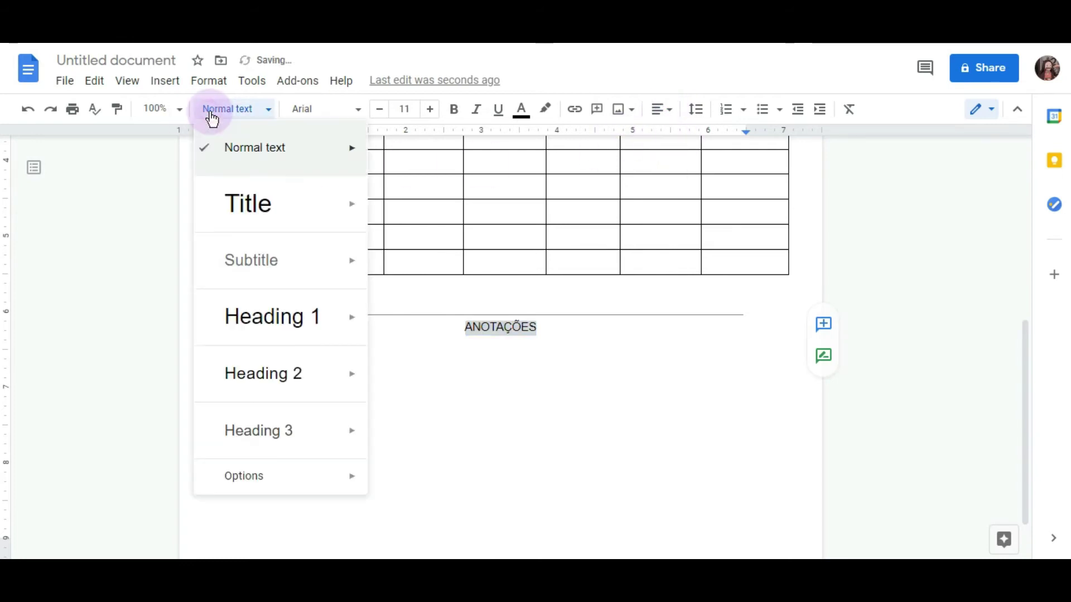
left_click(289, 110)
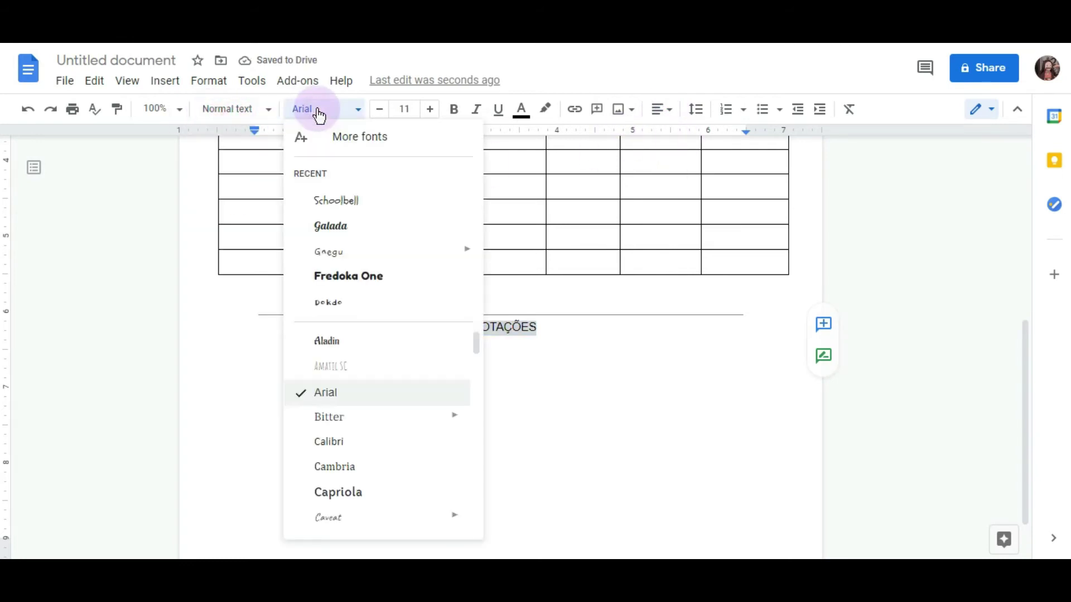
left_click(318, 234)
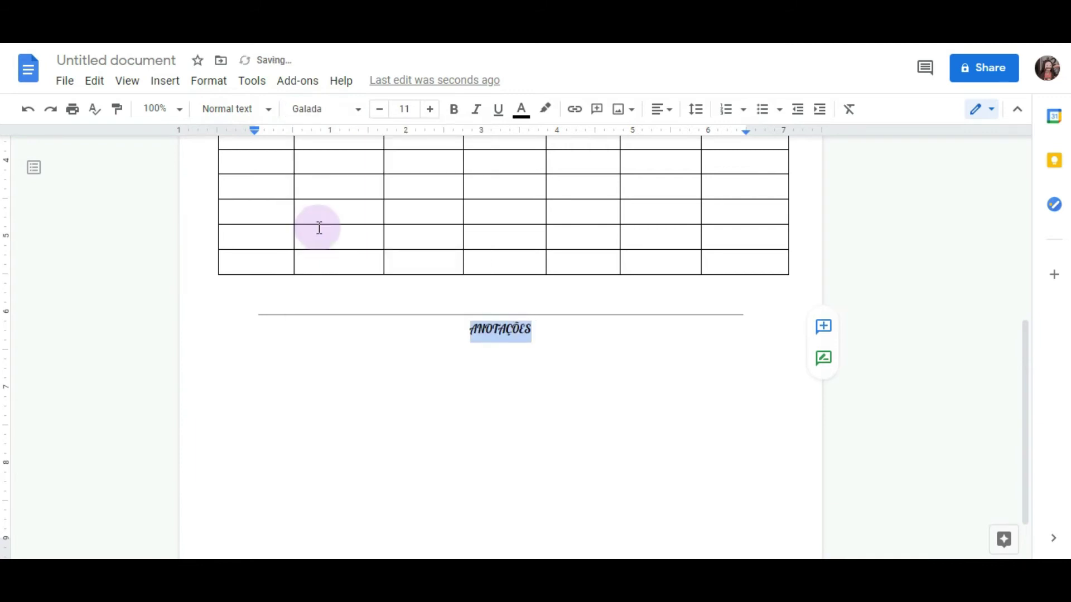
left_click(431, 112)
left_click(431, 112)
Try the Schoolbell font on the ANOTAÇÕES text, and settle on Cutive Mono
left_click(326, 109)
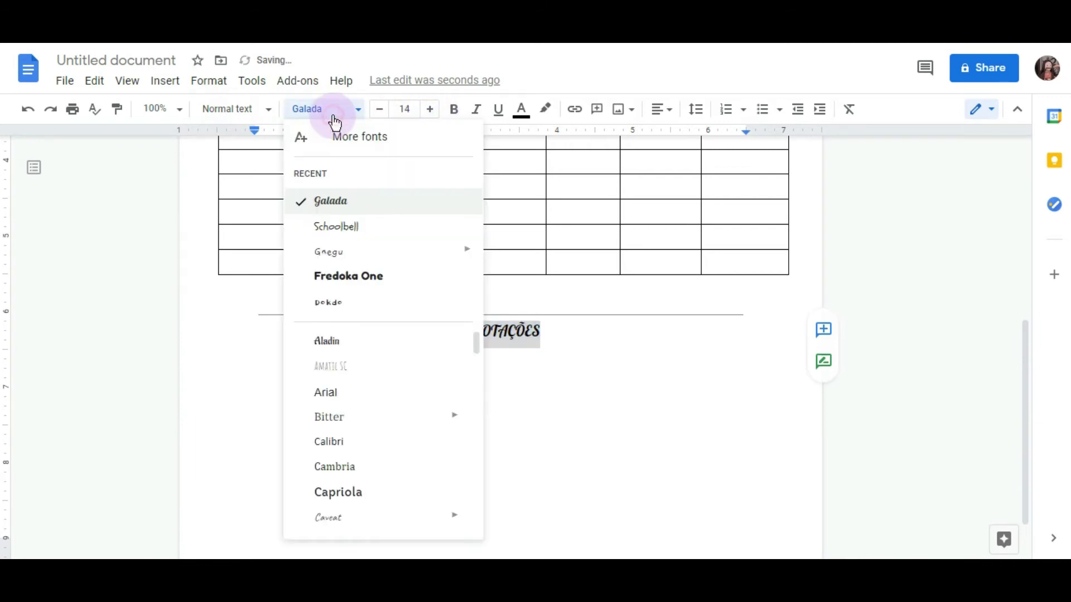
left_click(318, 224)
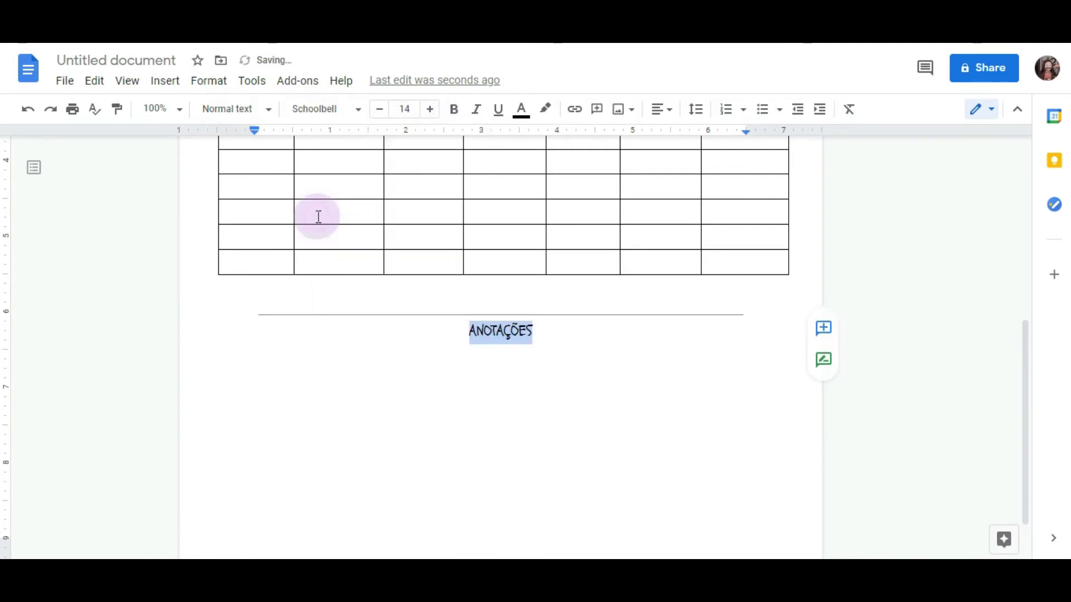
left_click(319, 111)
scroll(395, 379, "down", 2)
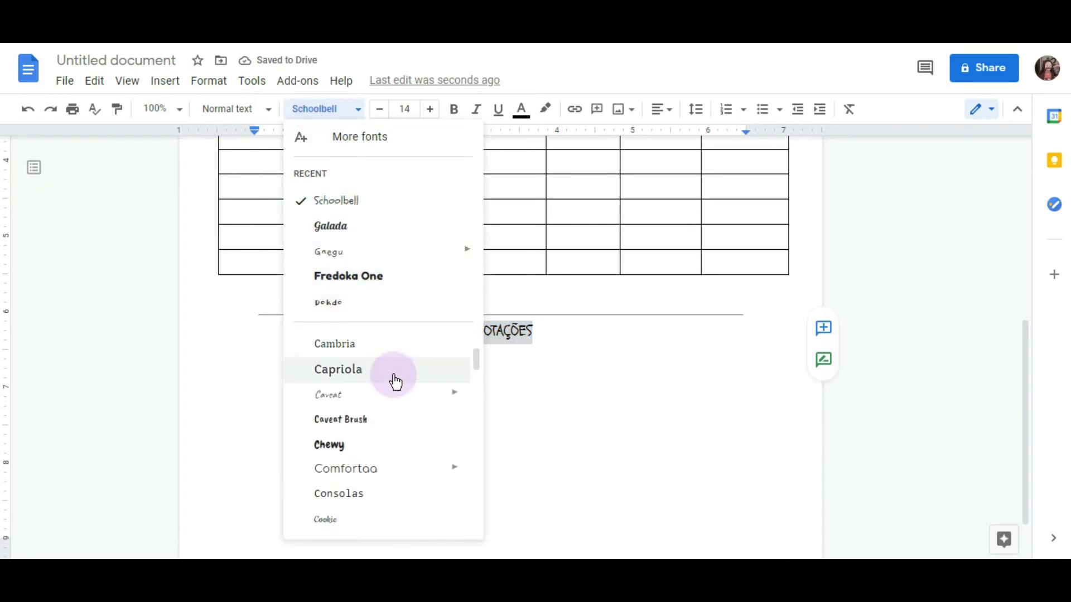
scroll(446, 390, "down", 3)
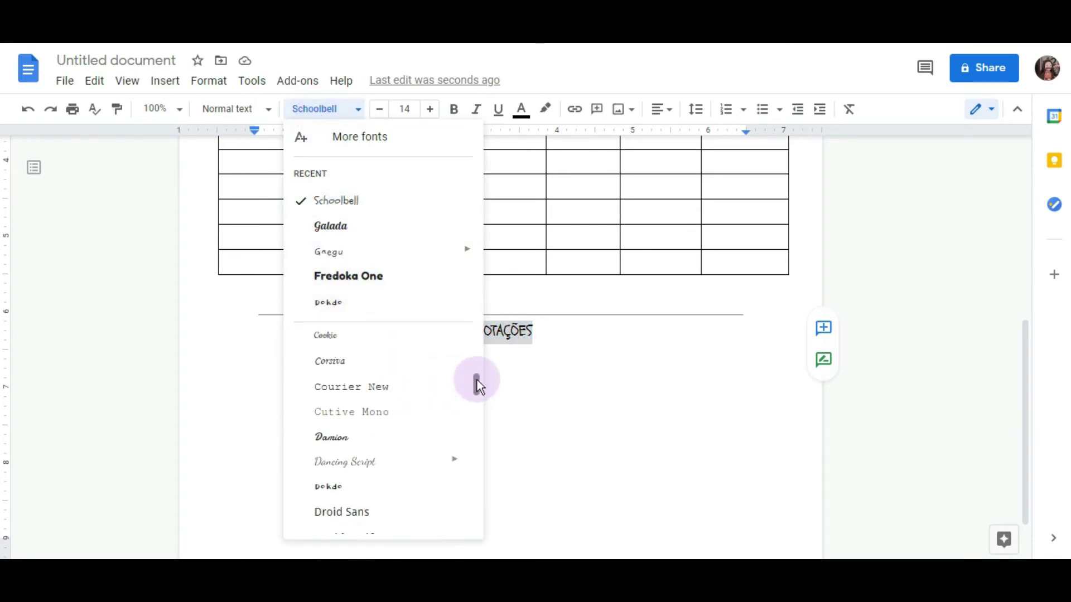
left_click(349, 412)
left_click(505, 331)
scroll(568, 438, "up", 6)
scroll(561, 433, "down", 5)
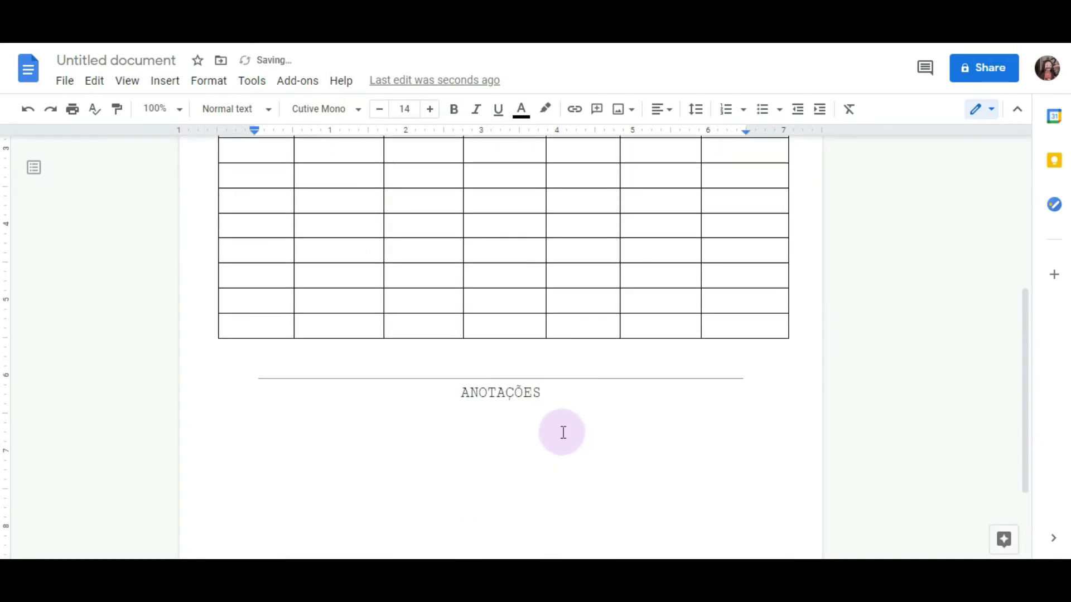
Insert a horizontal line below ANOTAÇÕES and delete the empty line between the heading and that line
left_click(572, 390)
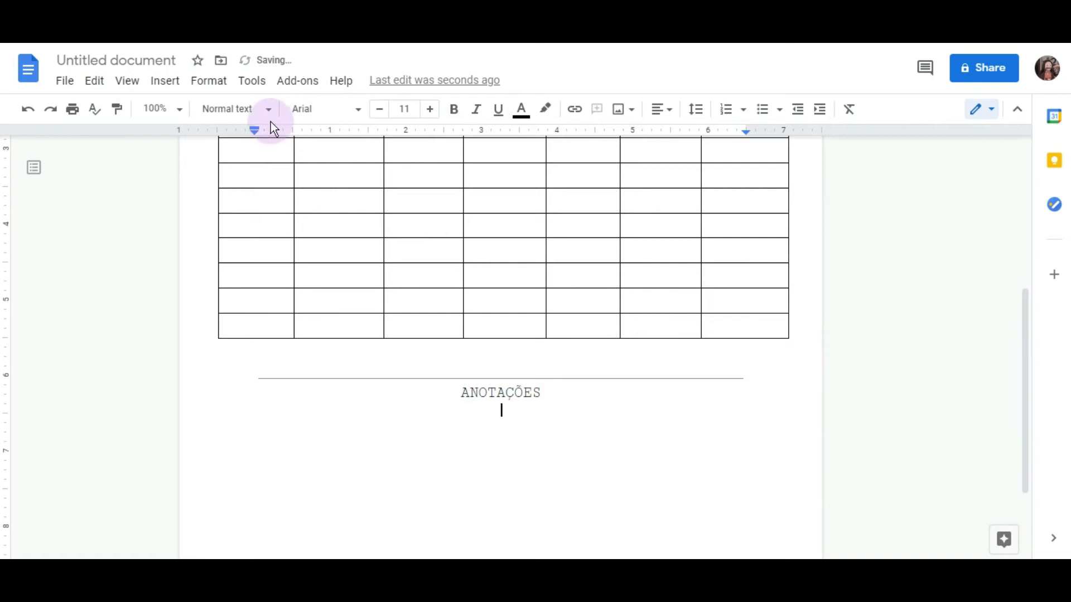
left_click(165, 84)
left_click(212, 208)
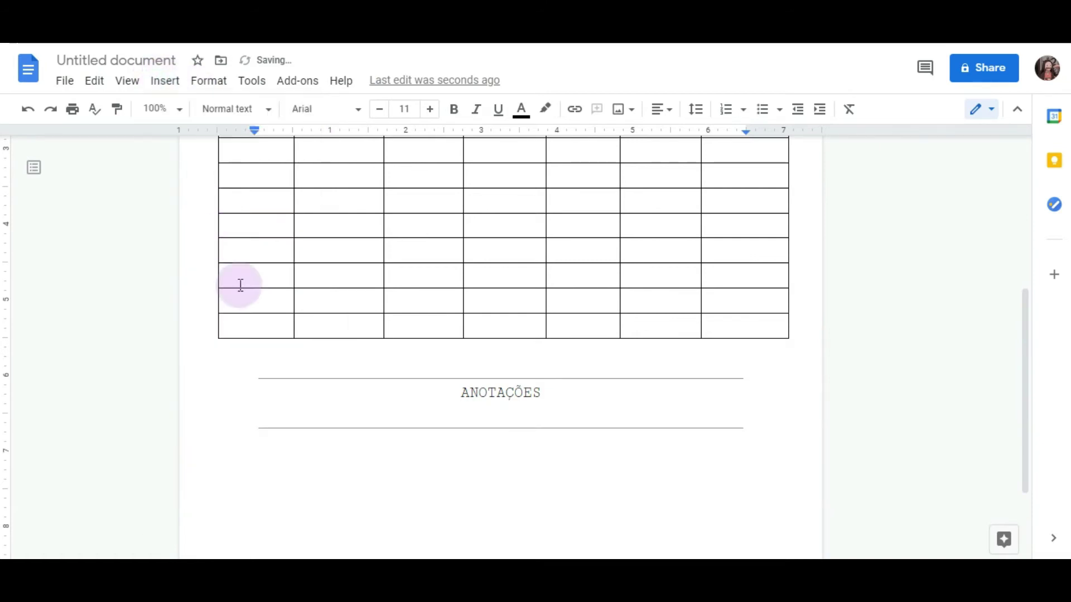
left_click(447, 419)
key("BackSpace")
left_click(448, 418)
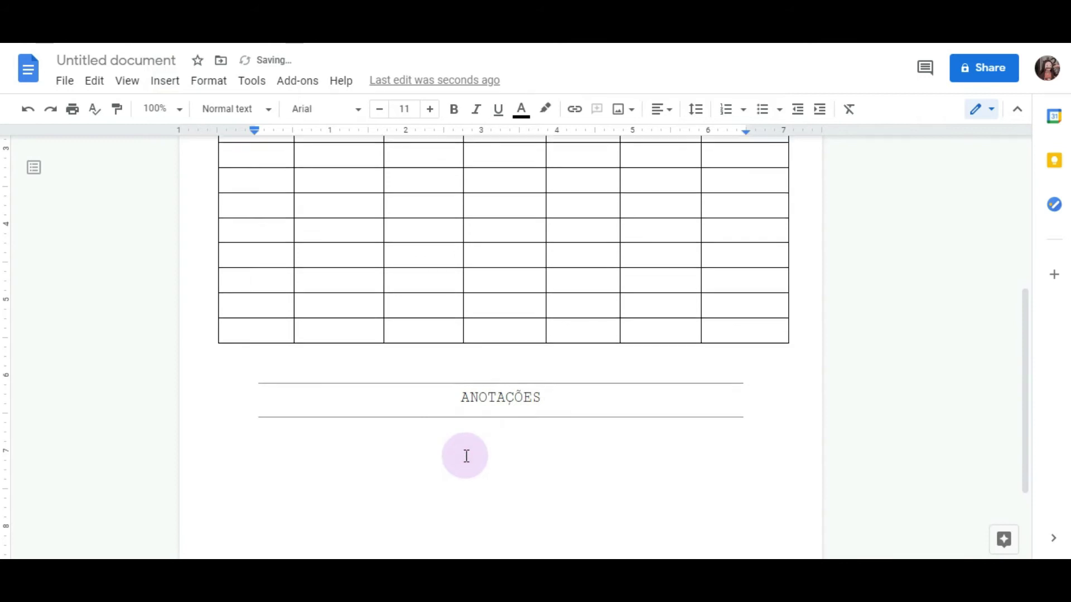
Increase the font size of the ANOTAÇÕES heading to 17
left_click_drag(458, 392, 566, 391)
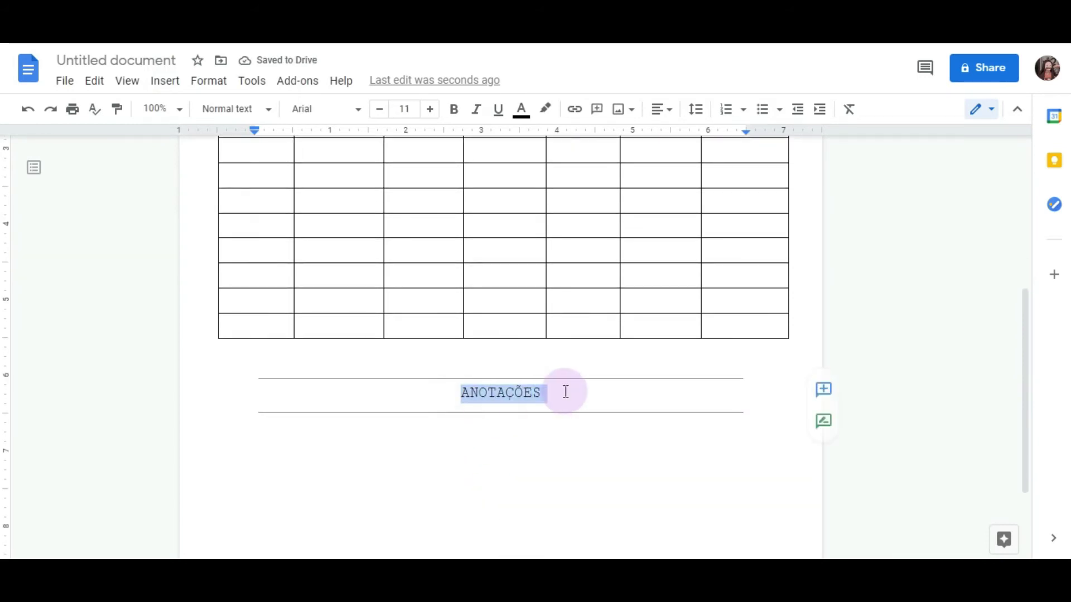
left_click(430, 110)
left_click(430, 109)
left_click(430, 109)
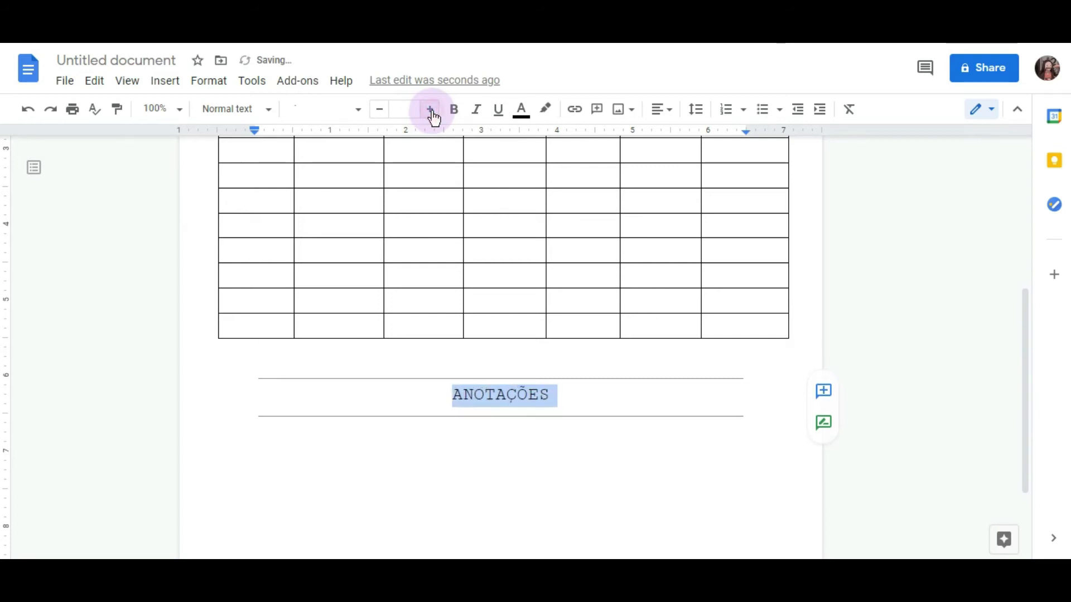
left_click(503, 441)
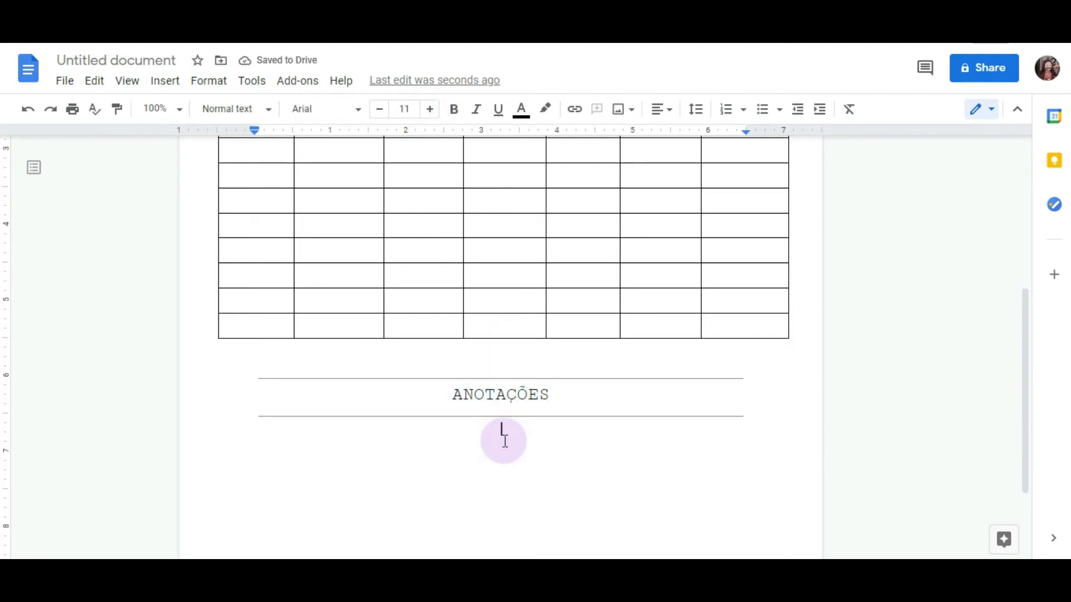
left_click(800, 292)
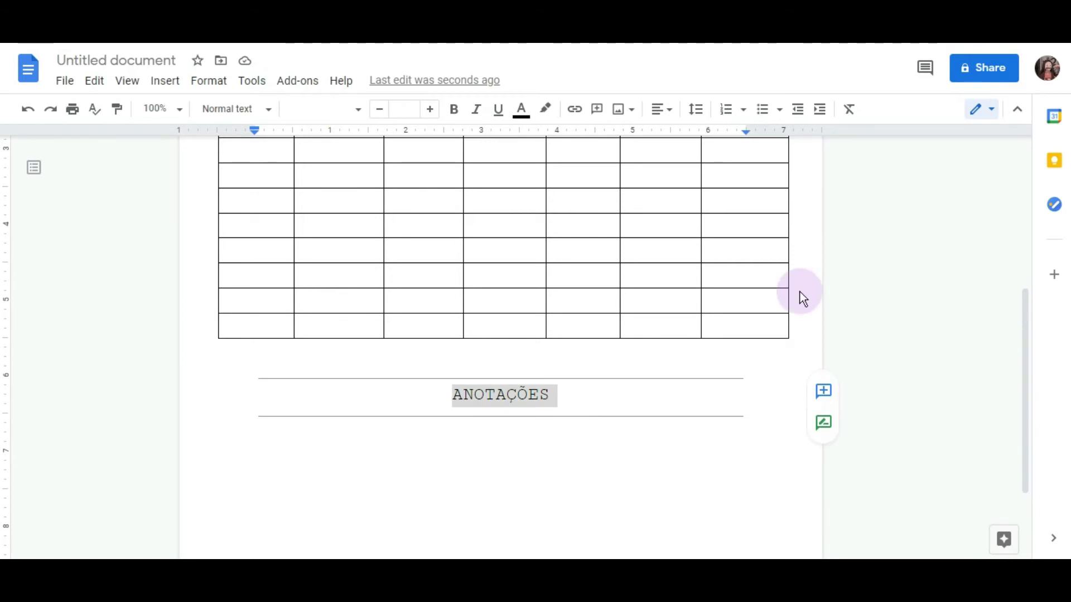
left_click(655, 413)
Highlight the ANOTAÇÕES heading in purple, settling on the palest purple shade
left_click_drag(600, 399, 449, 403)
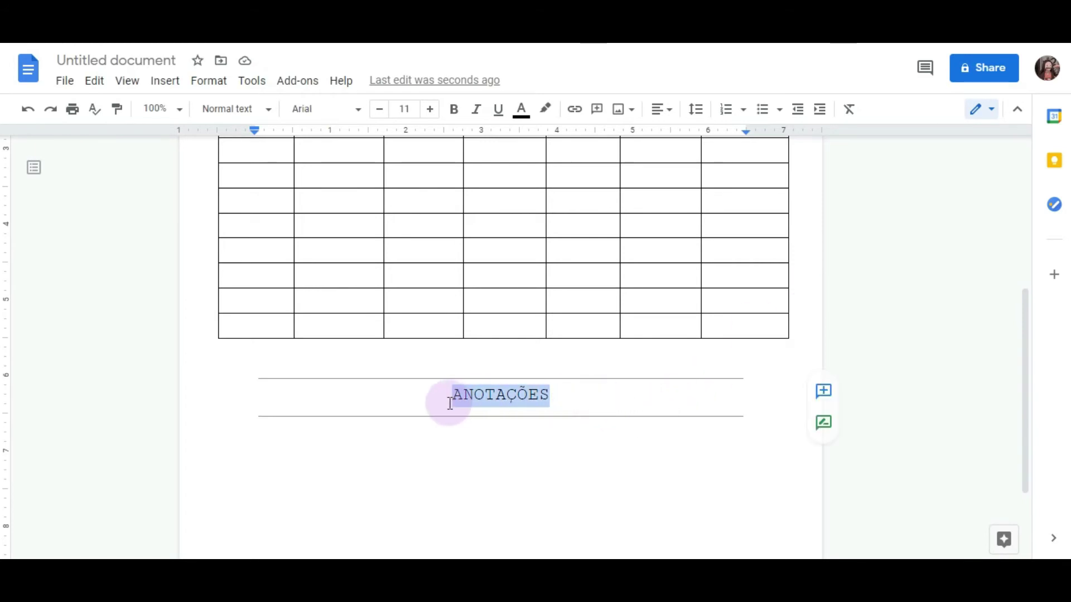
left_click(545, 112)
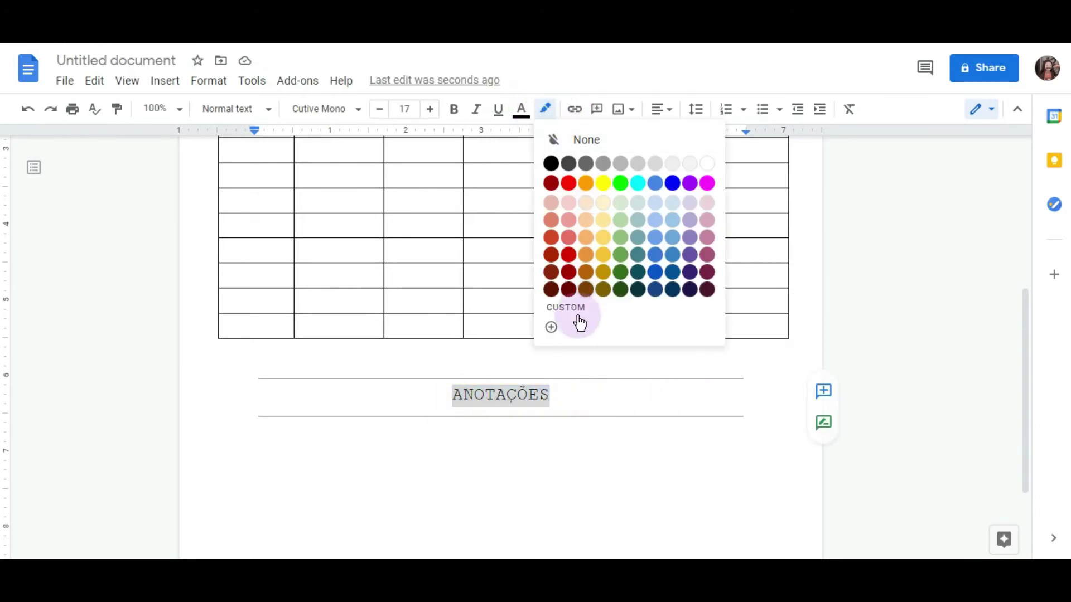
left_click(692, 228)
left_click(525, 397)
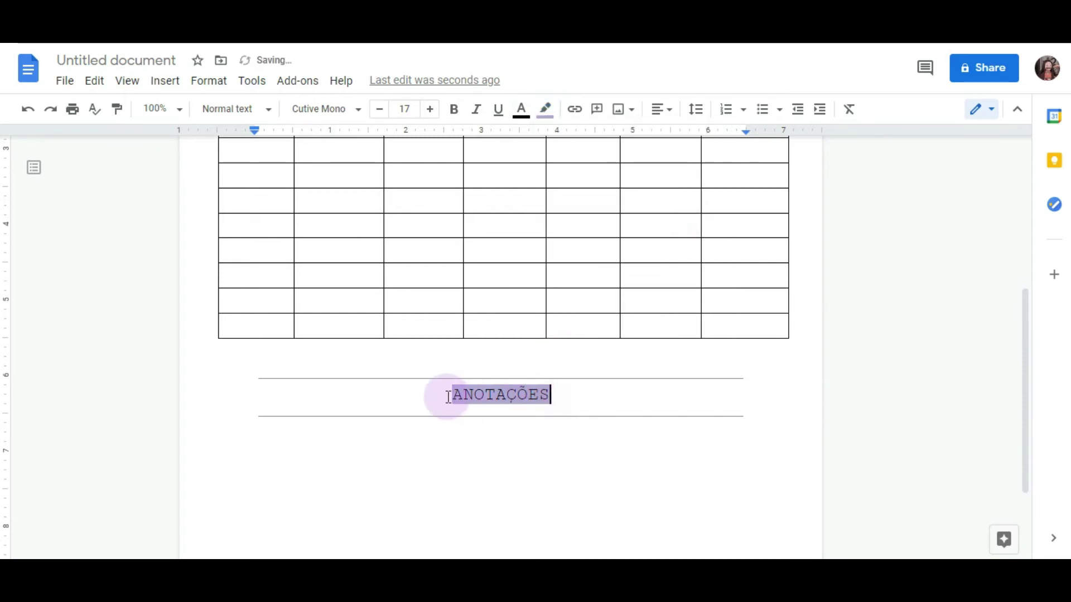
left_click(545, 110)
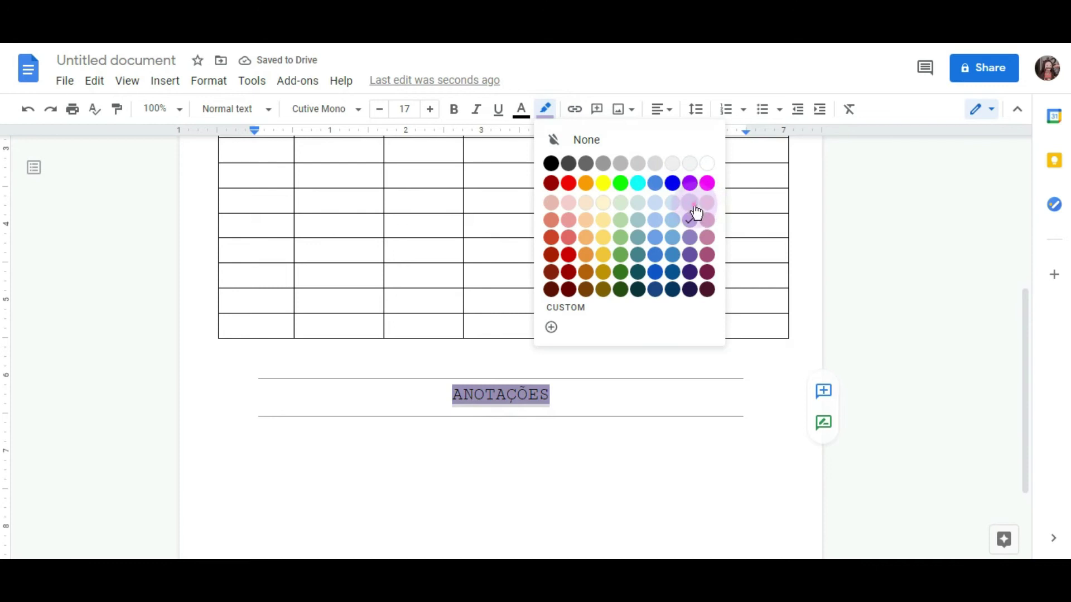
left_click(694, 207)
left_click(556, 424)
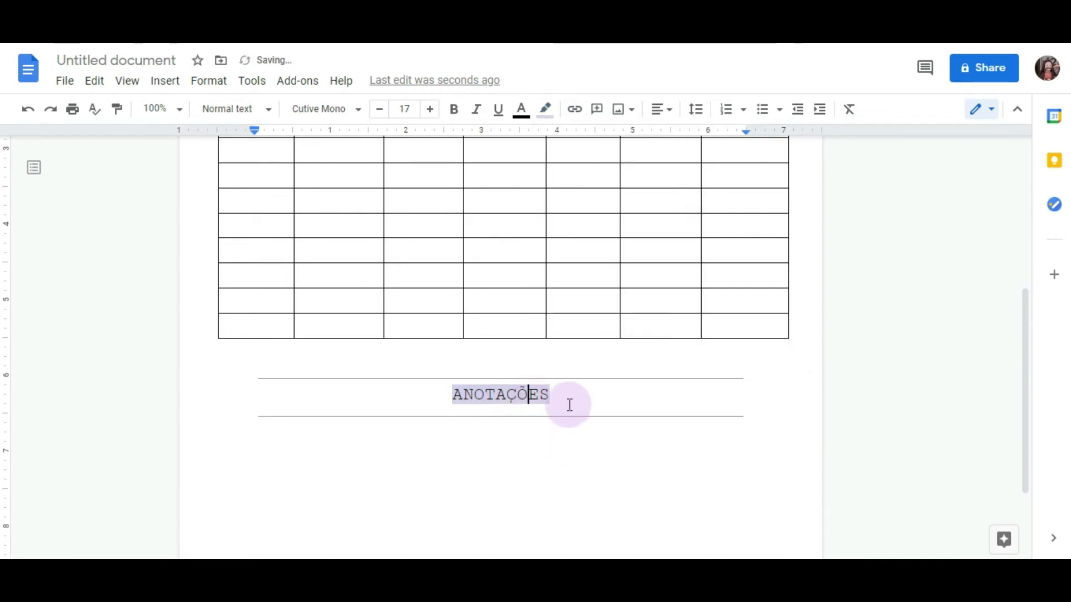
Try the ✿ flower ornament from the web page of decorative symbols in front of ANOTAÇÕES, and undo its insertion
left_click(924, 50)
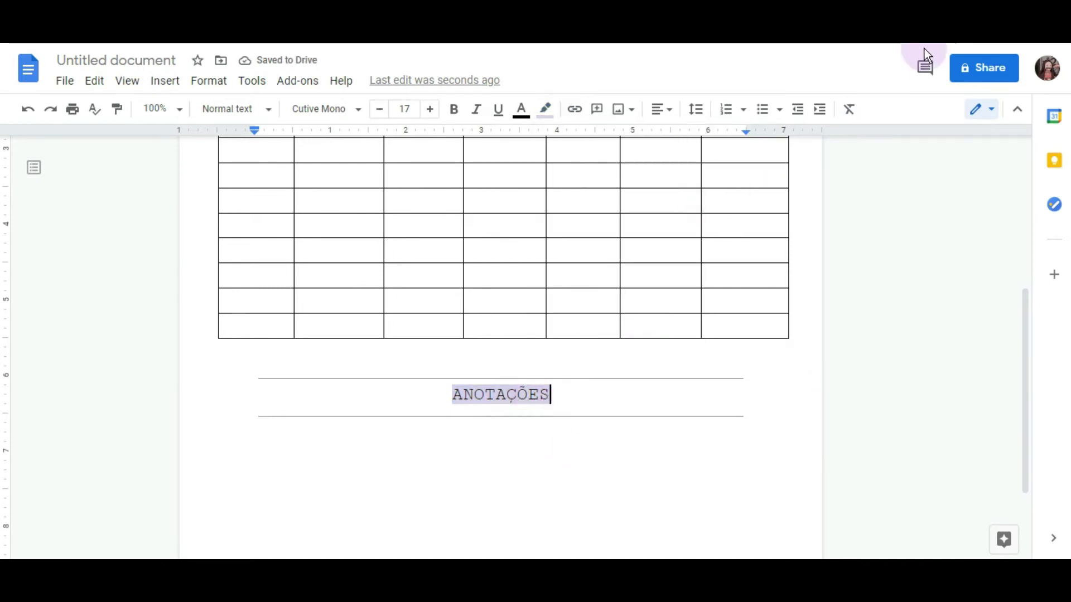
scroll(973, 45, "down", 2)
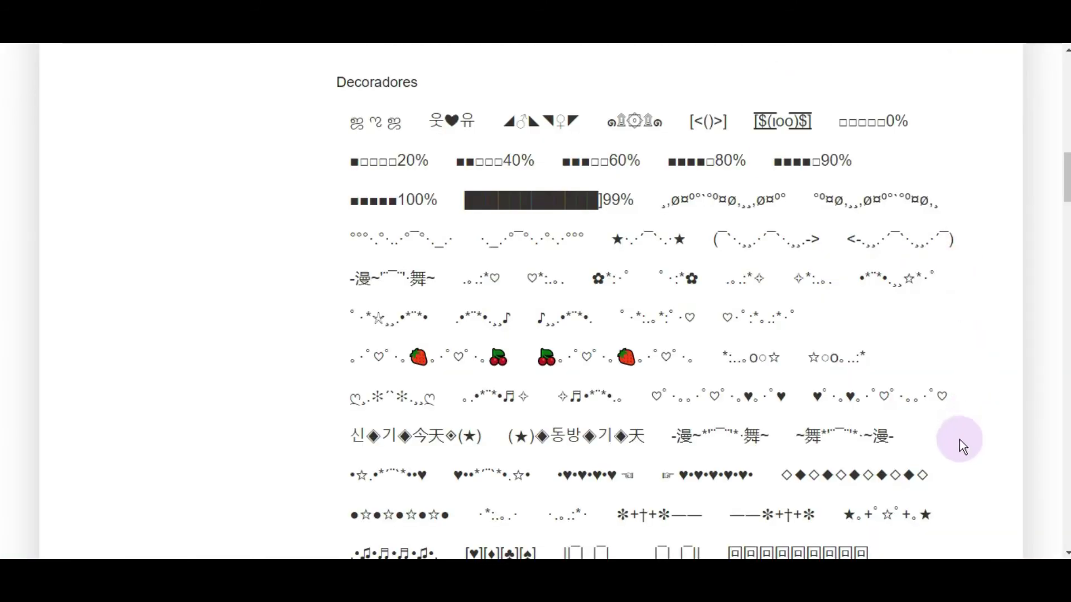
left_click(647, 308)
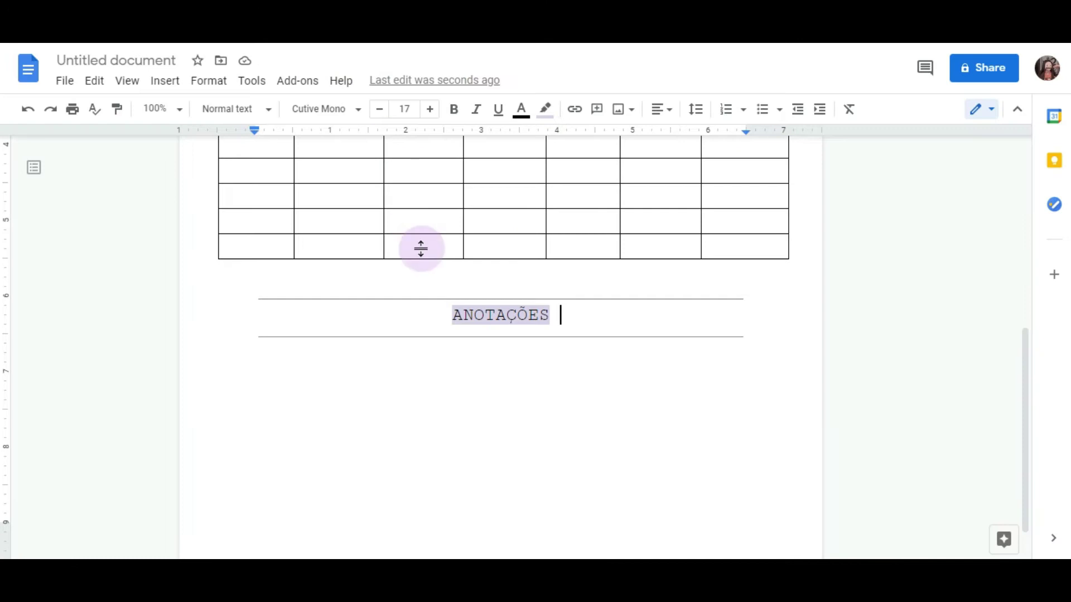
left_click(438, 316)
type("✿*:□□")
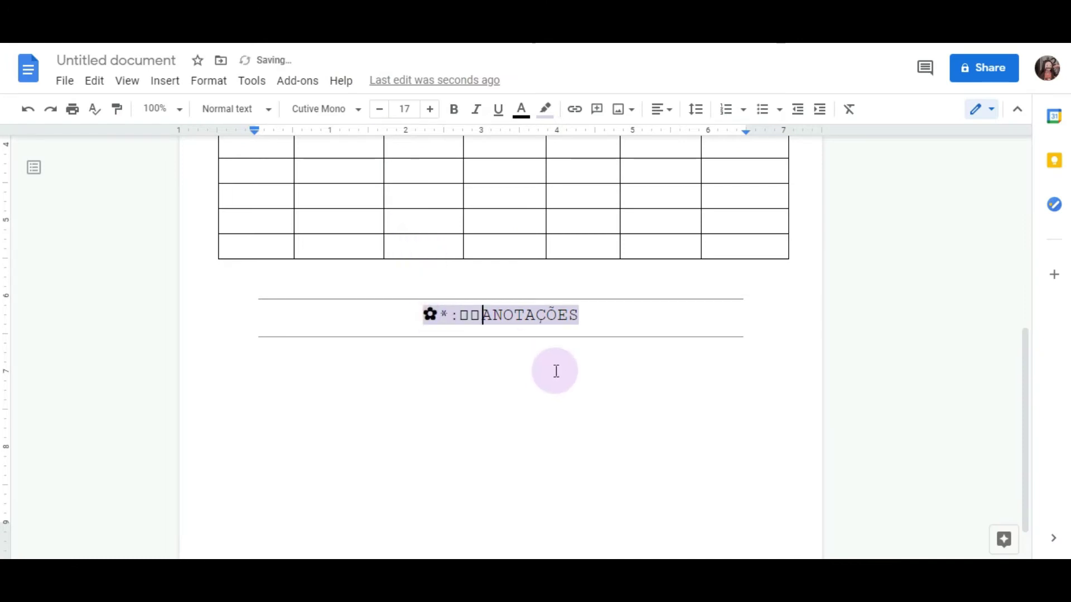
key("ctrl+z")
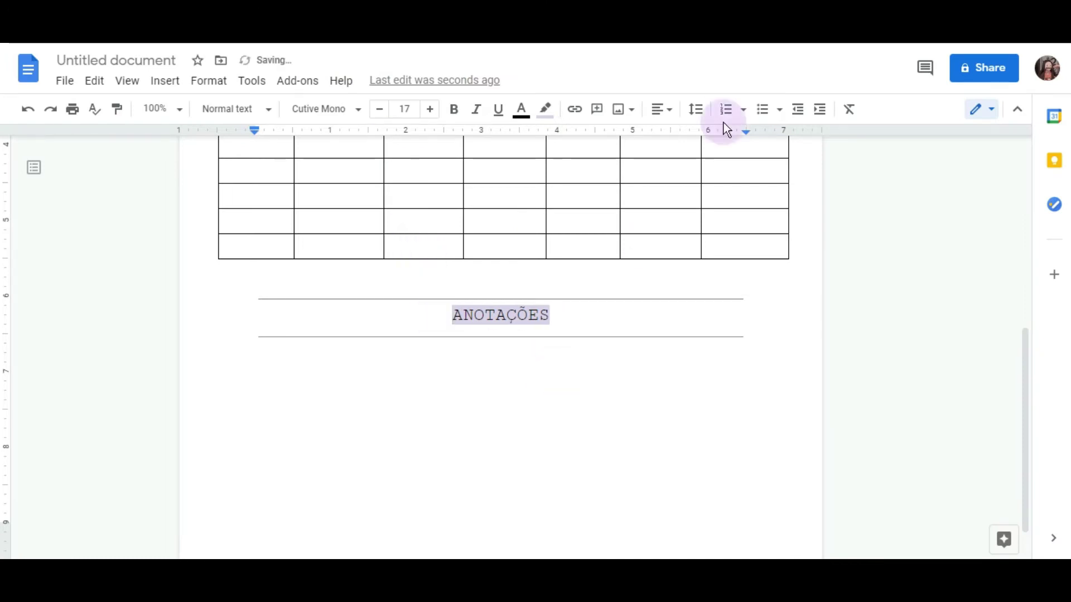
Copy the .。.:*✧ ornament from the Decoradores symbols, insert it before ANOTAÇÕES in the document and trim it to .:*✧
left_click(835, 45)
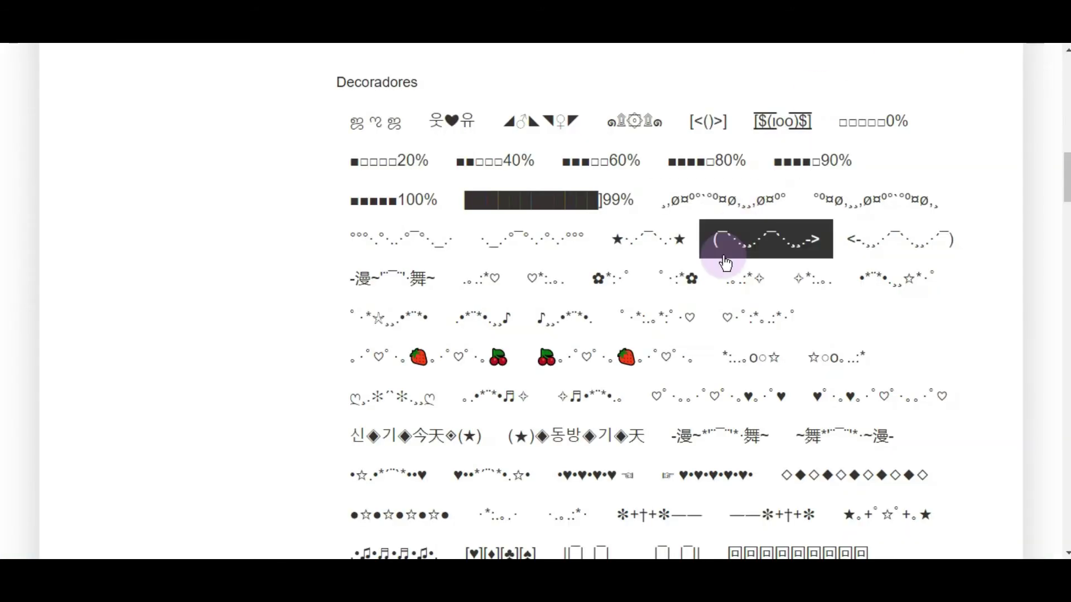
left_click(744, 281)
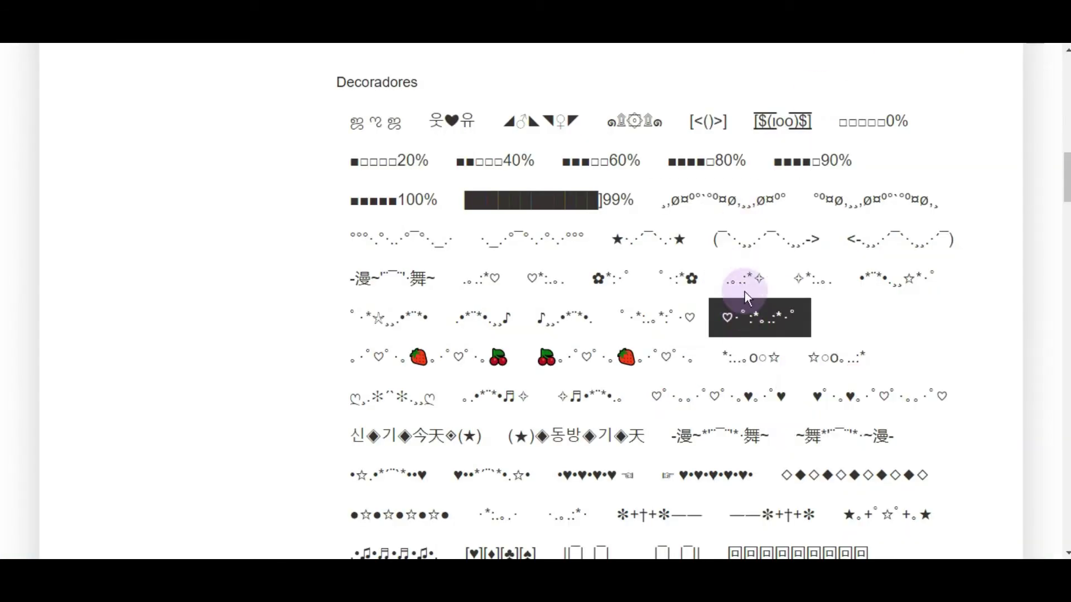
left_click(375, 44)
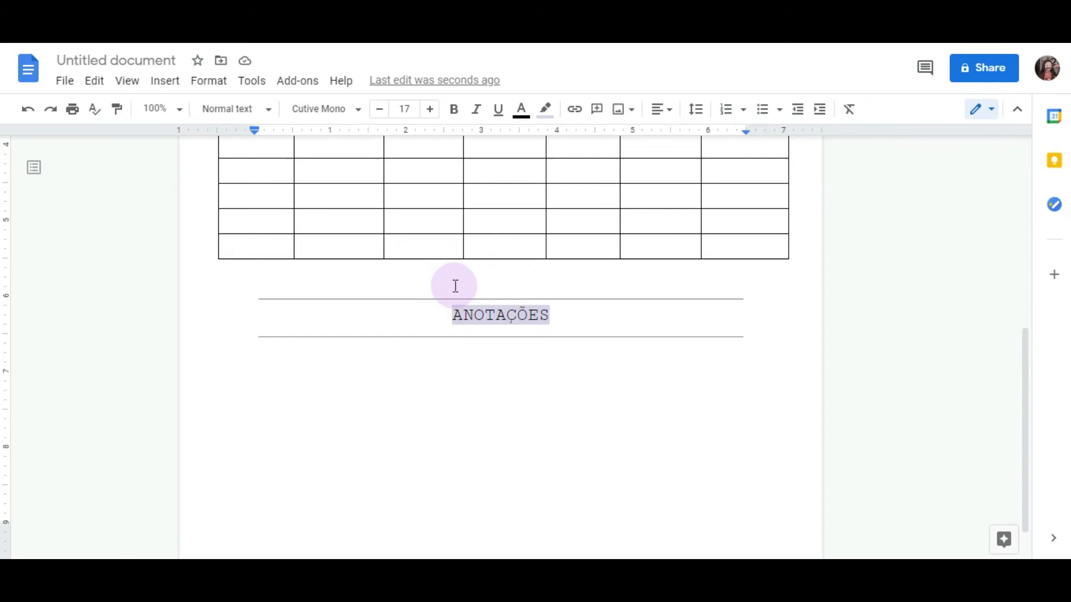
left_click(453, 315)
type(".。.:*✧")
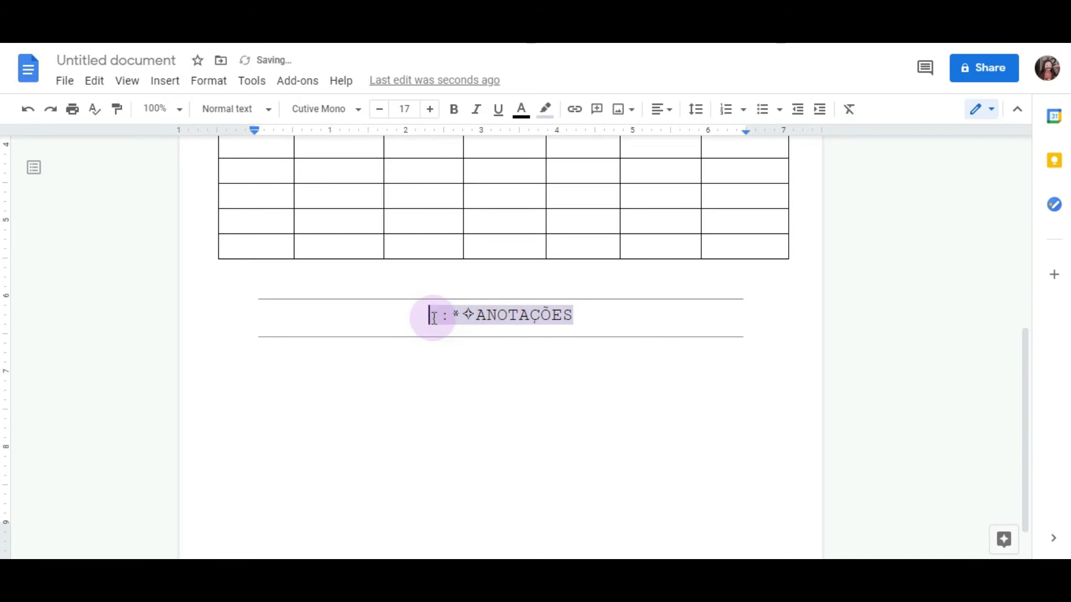
Copy the mirrored ✧*:.。. ornament from the Decoradores symbols page and insert it after ANOTAÇÕES in the document
key("alt+Tab")
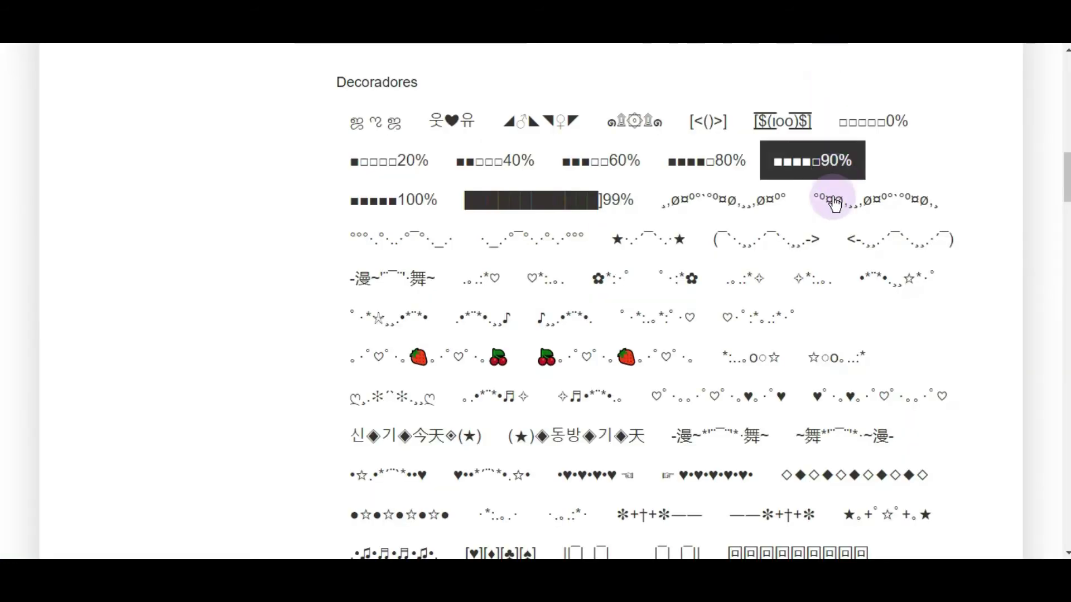
left_click(820, 279)
key("alt+Tab")
left_click(620, 317)
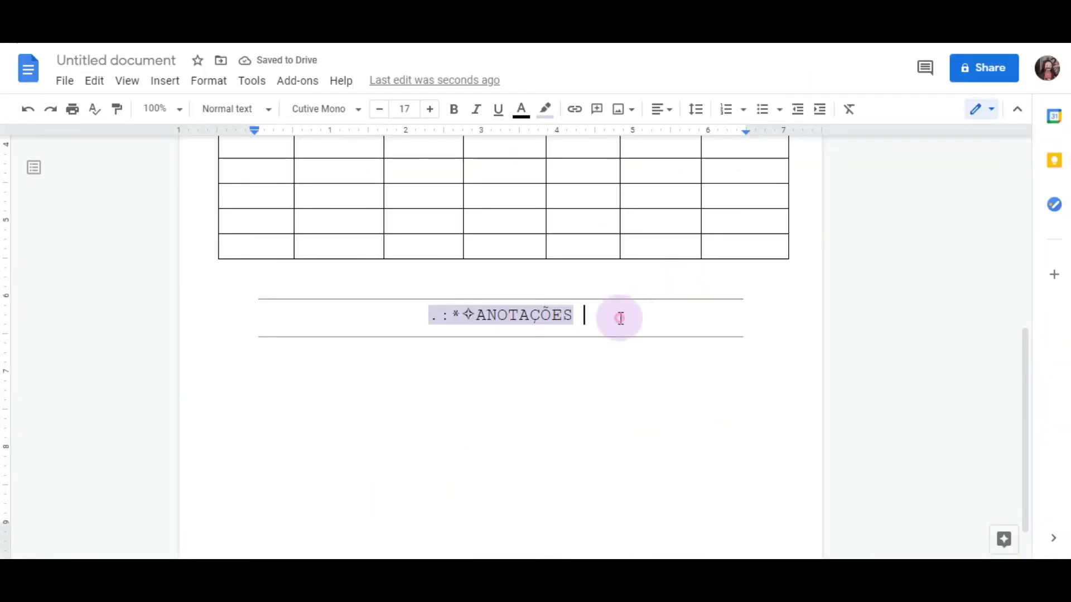
type("✧*:.。.")
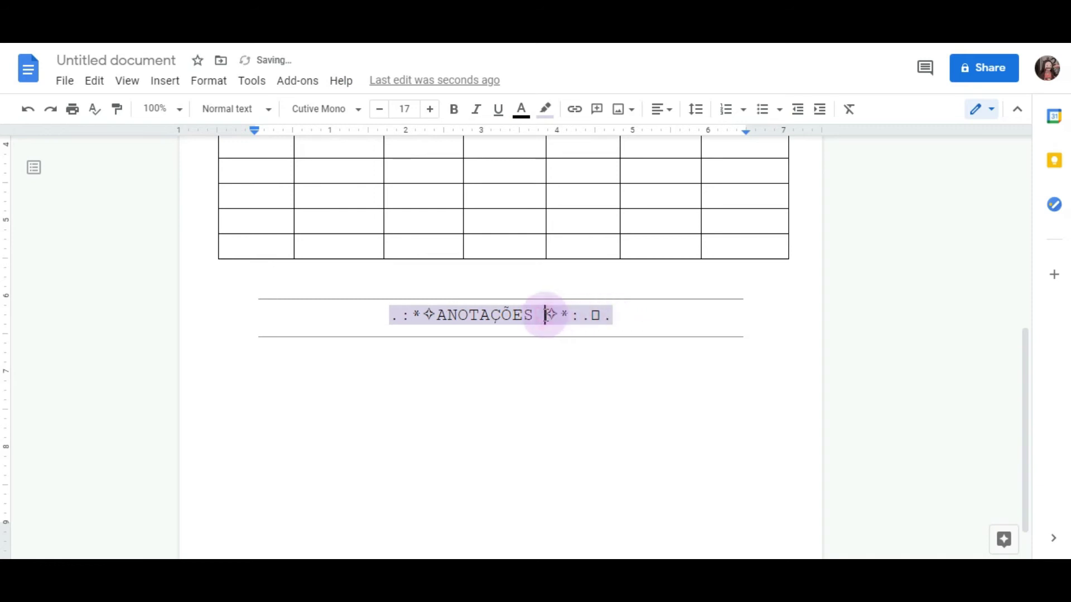
Remove the space between ANOTAÇÕES and its closing ornament, and trim that ornament to match the opening one
key("BackSpace")
left_click_drag(547, 315, 592, 318)
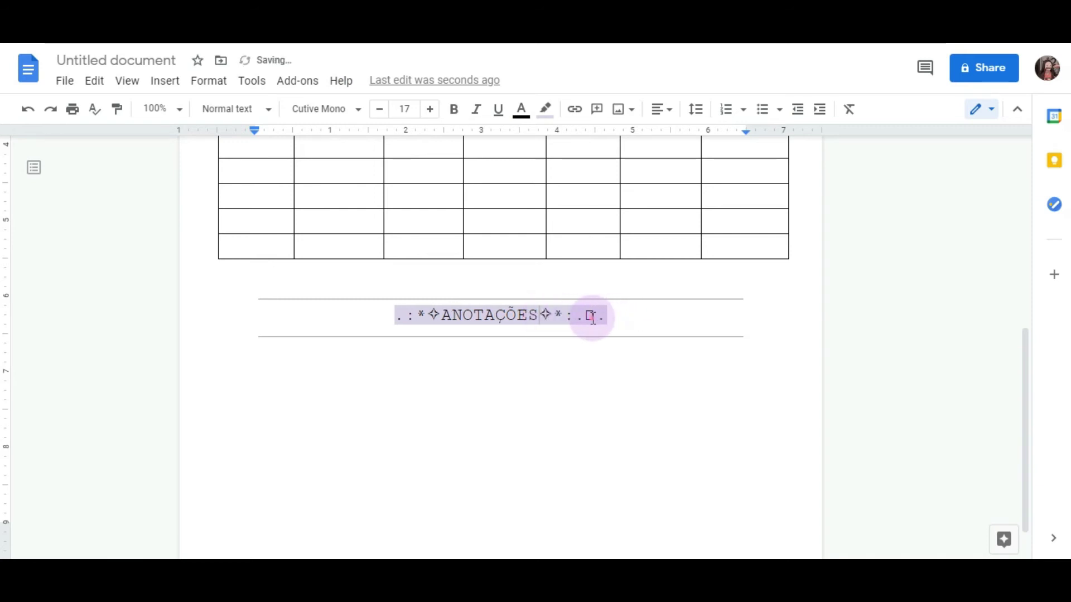
key("BackSpace")
key("BackSpace")
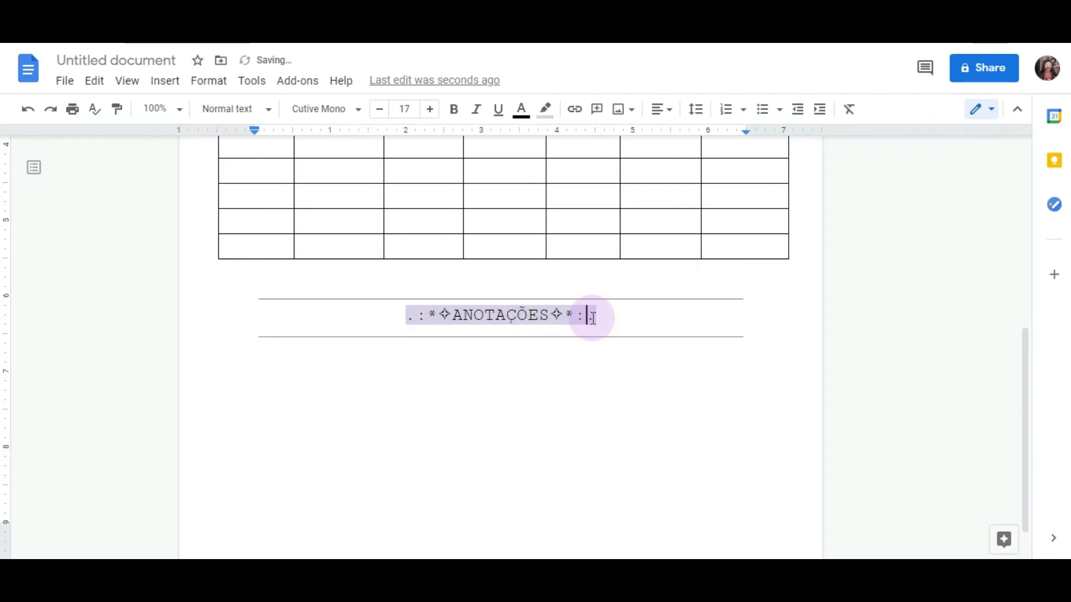
Insert a space between ANOTAÇÕES and the ornament on each side of it
left_click(551, 316)
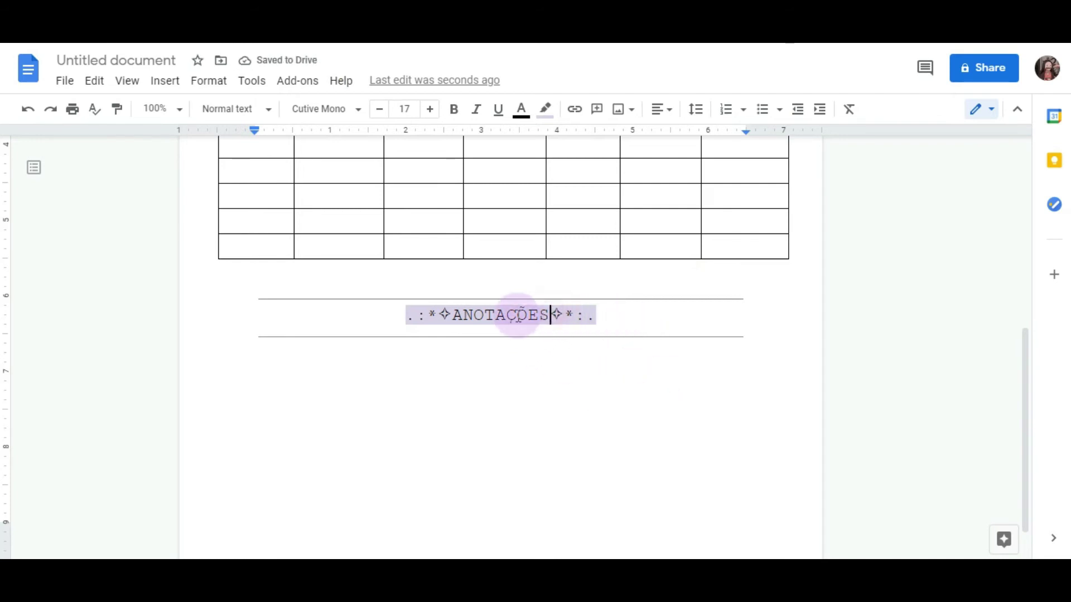
left_click(453, 319)
left_click(545, 387)
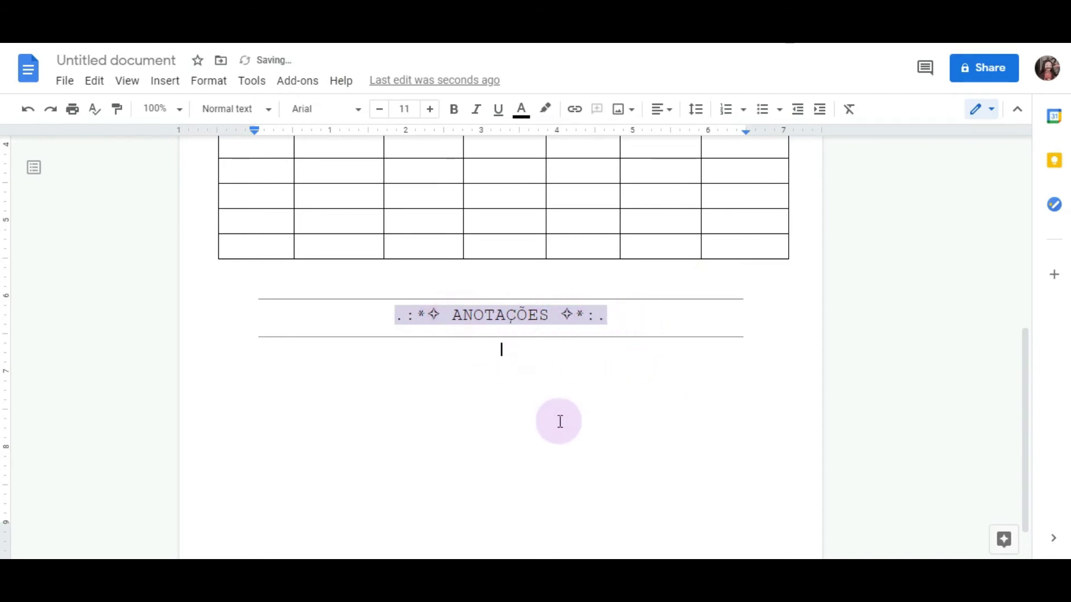
Set the inner horizontal borders of the first nine rows below the weekday headers to 0pt, leaving the HORA column out
scroll(578, 458, "up", 7)
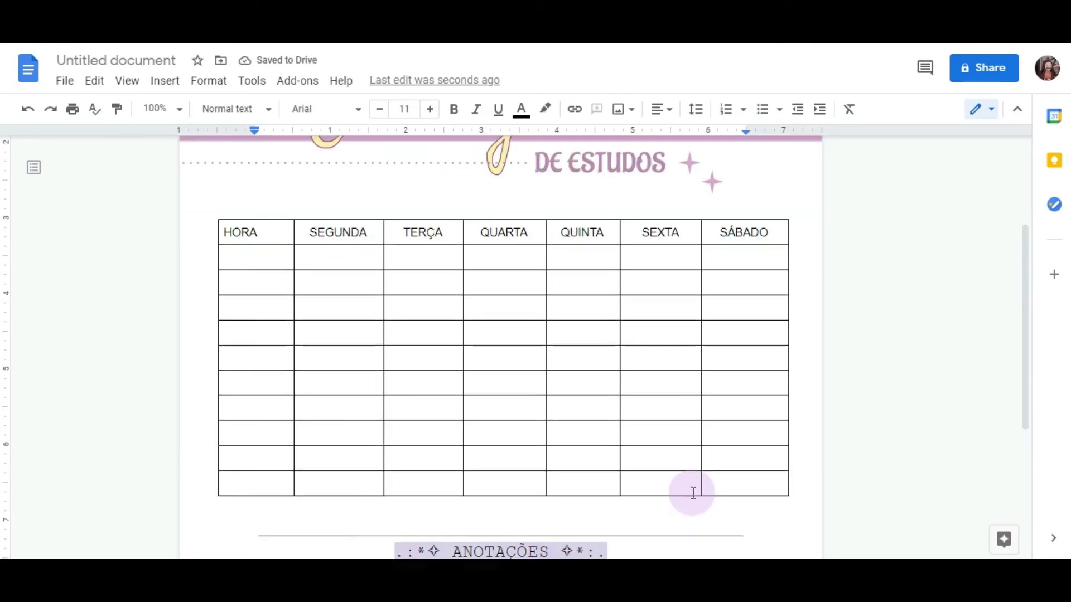
left_click(329, 337)
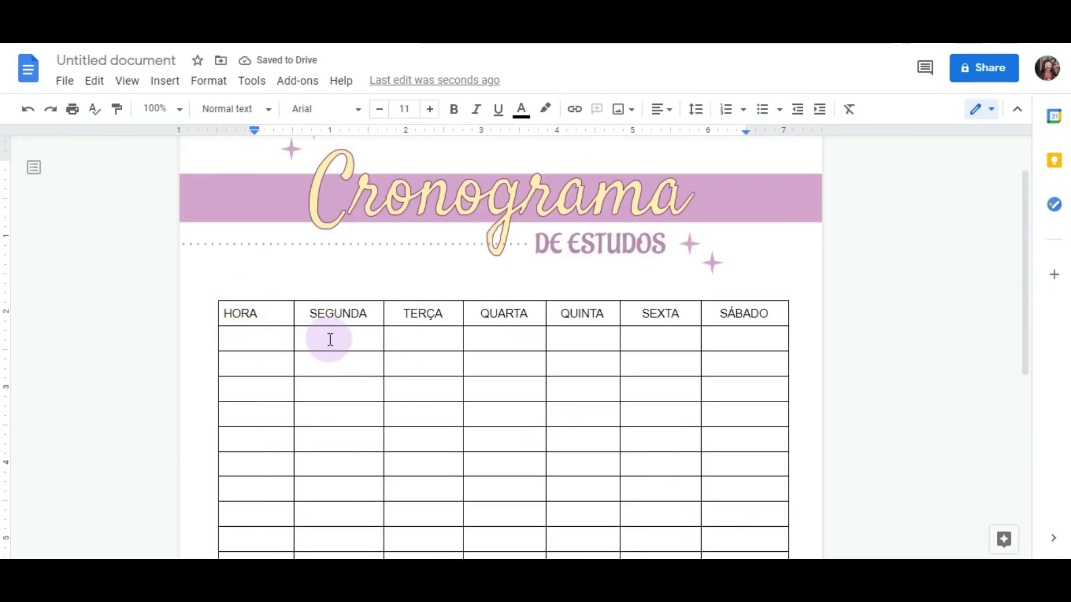
left_click_drag(502, 435, 763, 528)
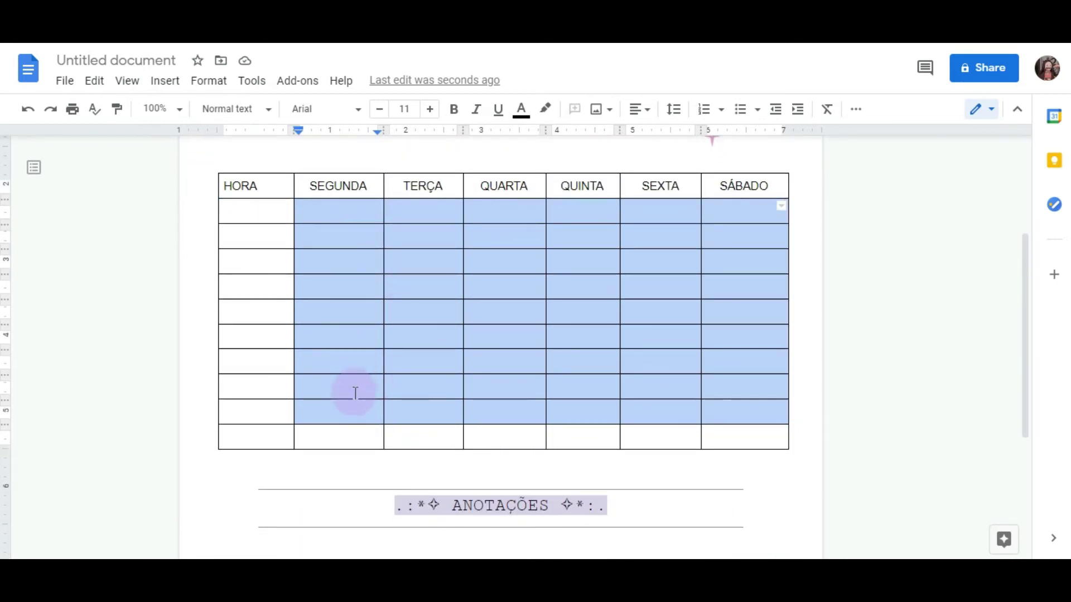
left_click(783, 208)
left_click(763, 179)
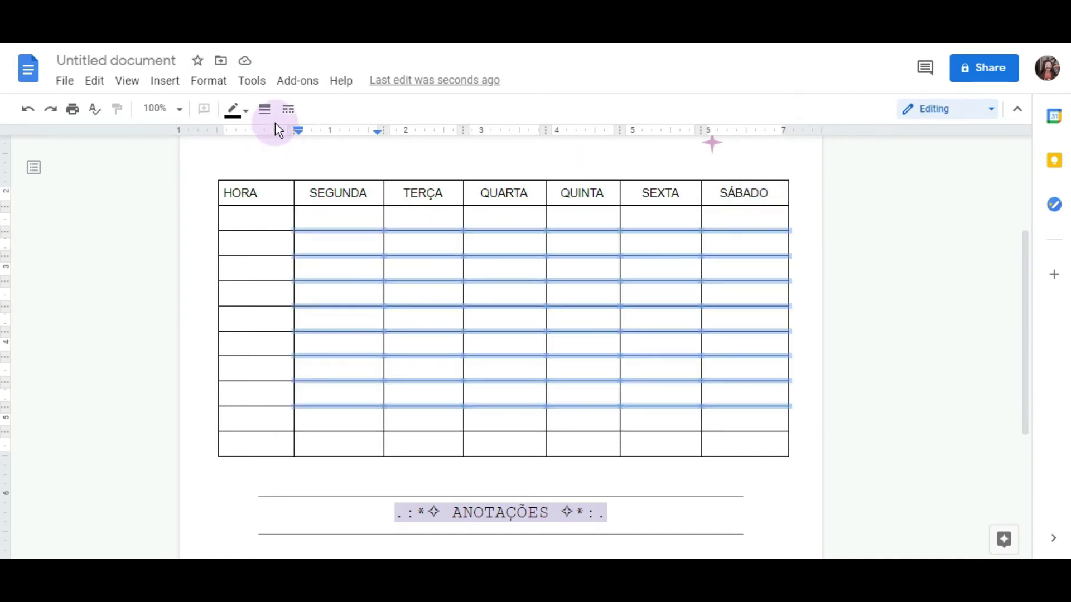
left_click(248, 111)
left_click(264, 109)
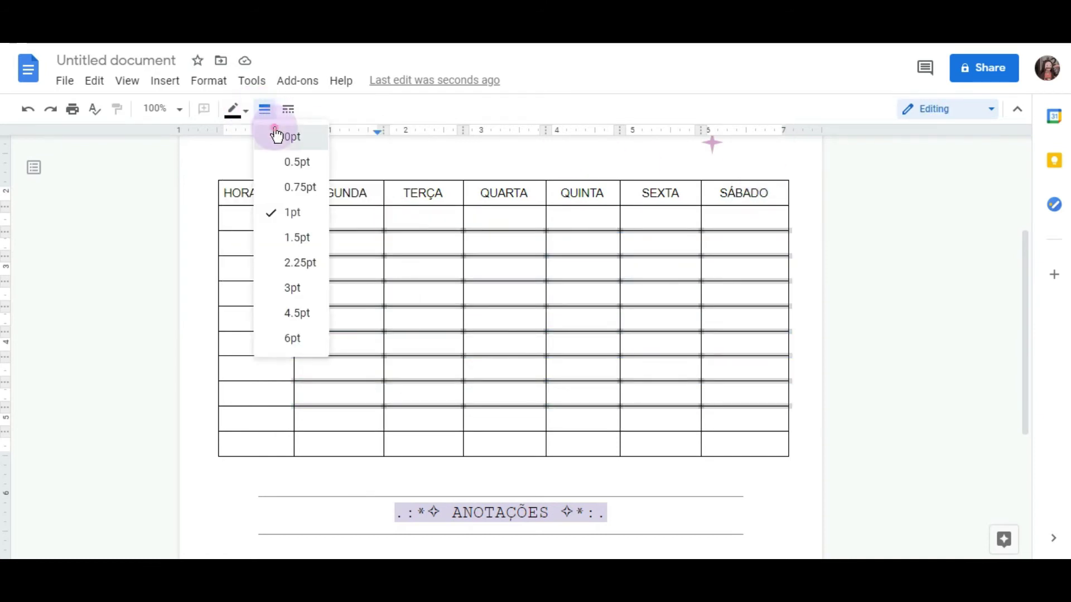
left_click(276, 135)
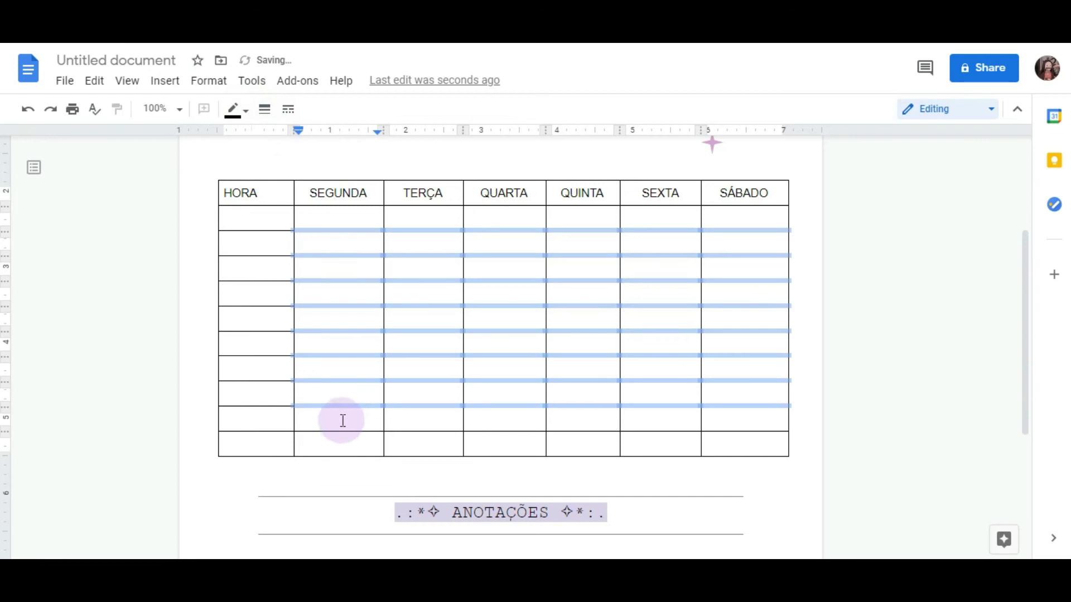
Set the horizontal border between the last two rows of the weekday columns to 0pt
left_click_drag(334, 418, 747, 433)
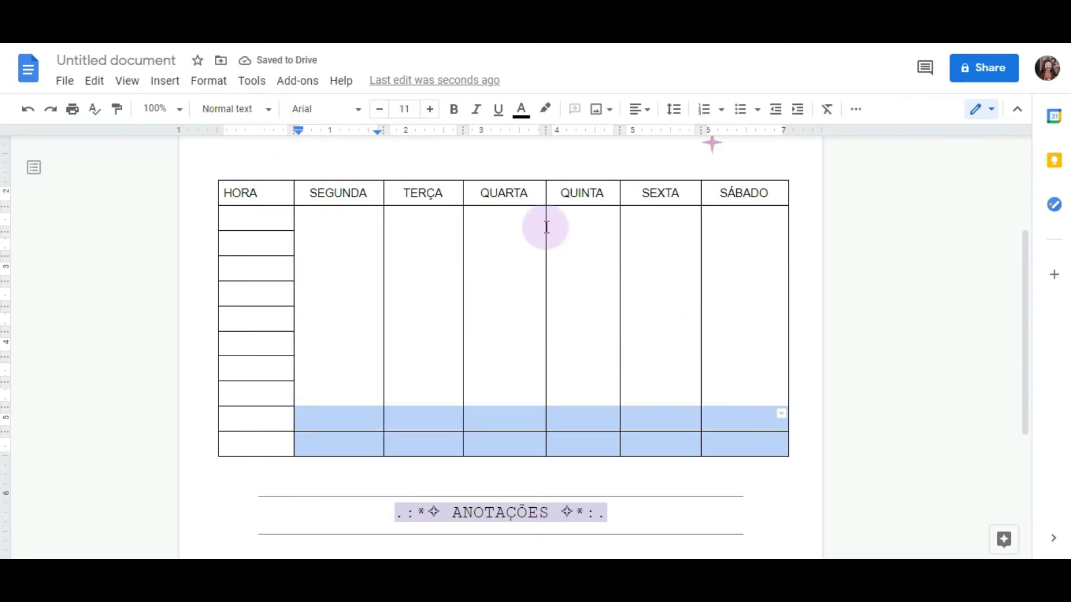
left_click(780, 413)
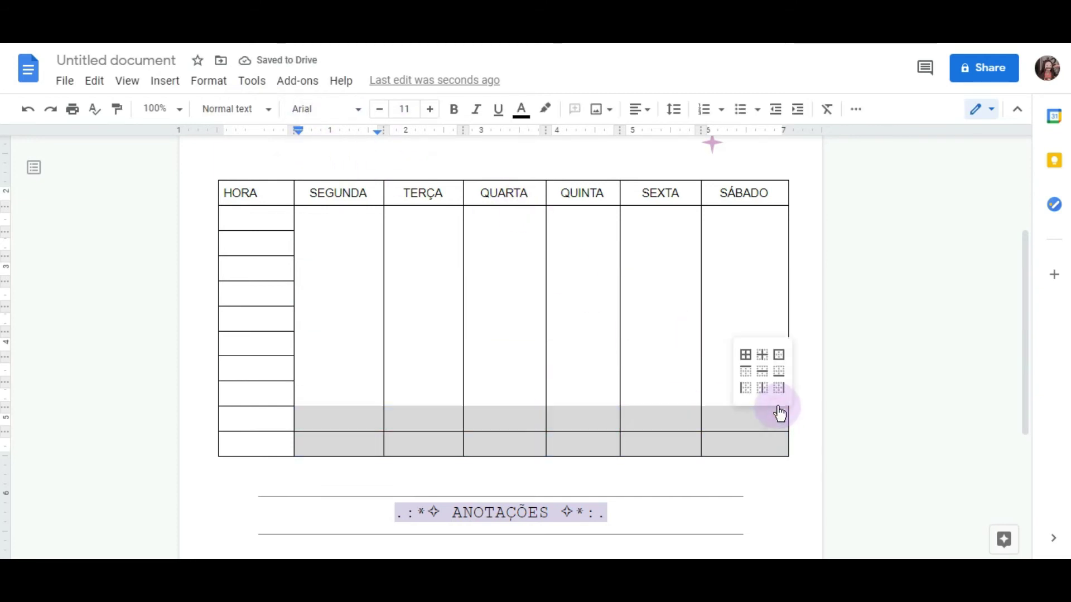
left_click(768, 383)
left_click(264, 109)
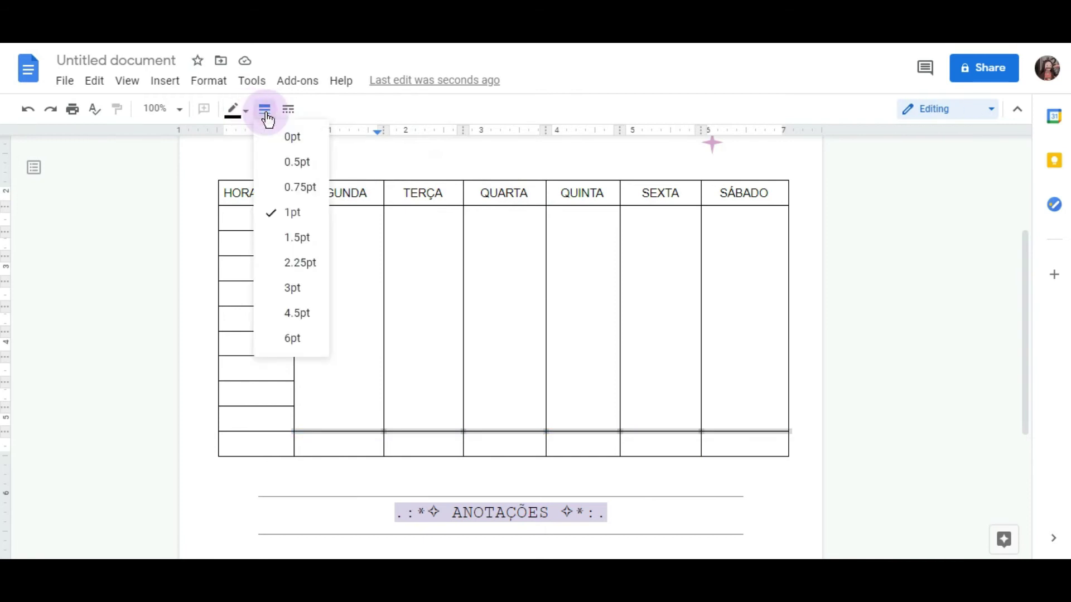
left_click(270, 137)
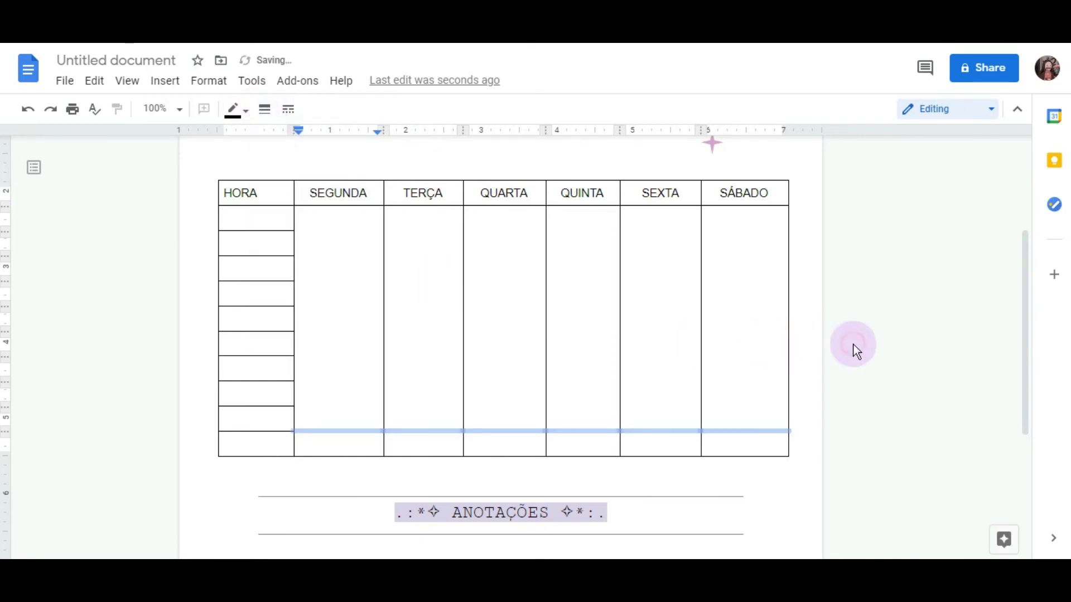
left_click(683, 440)
scroll(681, 438, "up", 3)
scroll(681, 438, "down", 2)
scroll(681, 438, "up", 1)
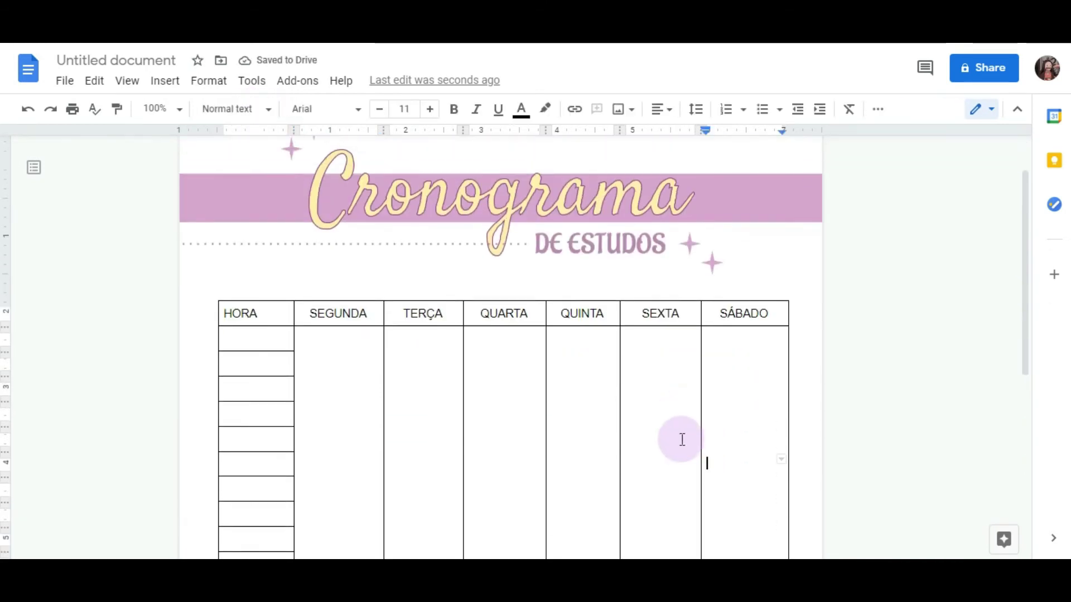
Try a light pink background on the first four cells below SEGUNDA
scroll(681, 437, "down", 1)
left_click_drag(327, 278, 324, 342)
left_click(980, 109)
left_click(874, 120)
left_click(772, 139)
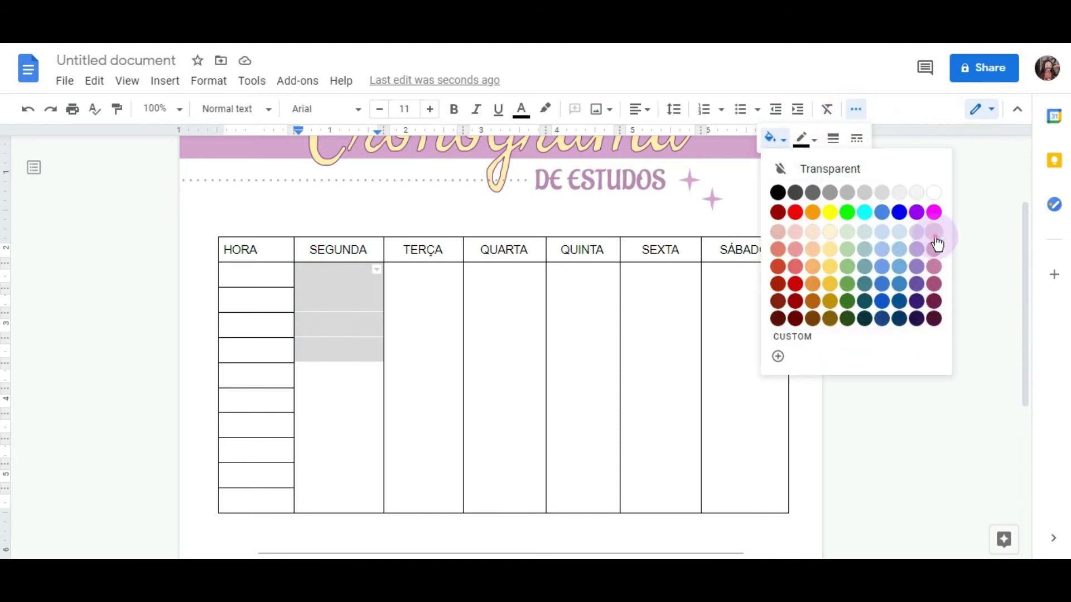
left_click(936, 243)
Try a darker pink background on the next three cells of the SEGUNDA column
left_click(338, 383)
left_click_drag(327, 375, 328, 428)
left_click(849, 114)
left_click(773, 138)
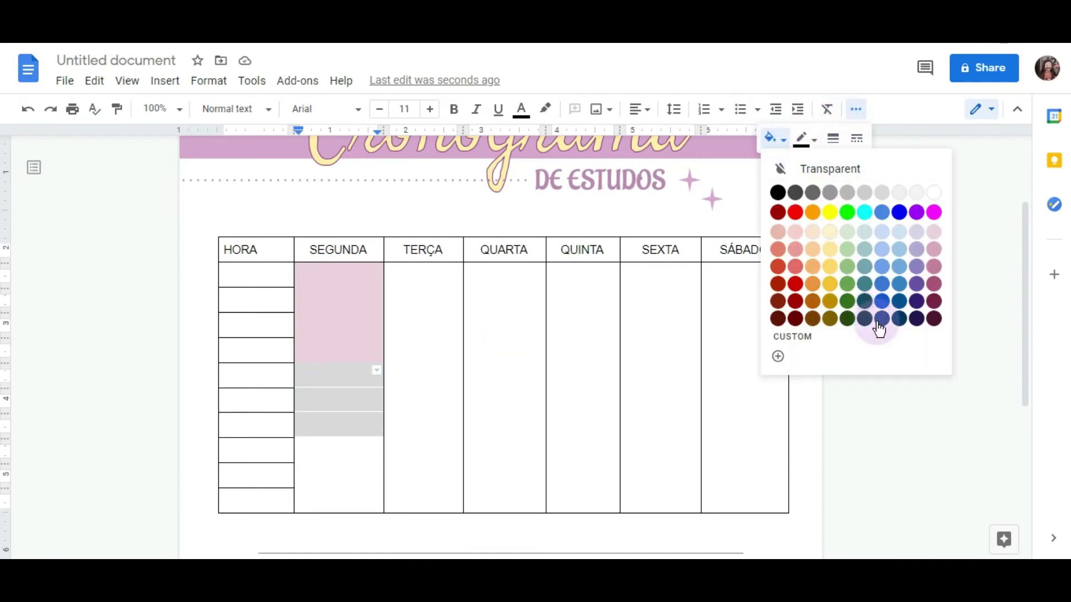
left_click(938, 276)
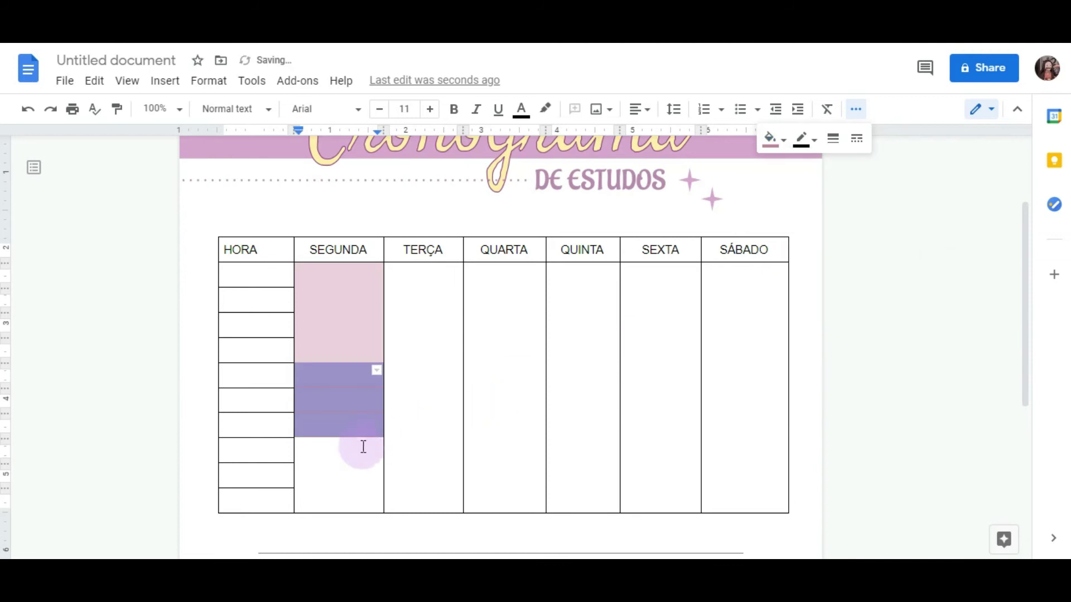
Try a yellow background on the last three cells of the SEGUNDA column
left_click(365, 449)
left_click_drag(342, 456, 335, 490)
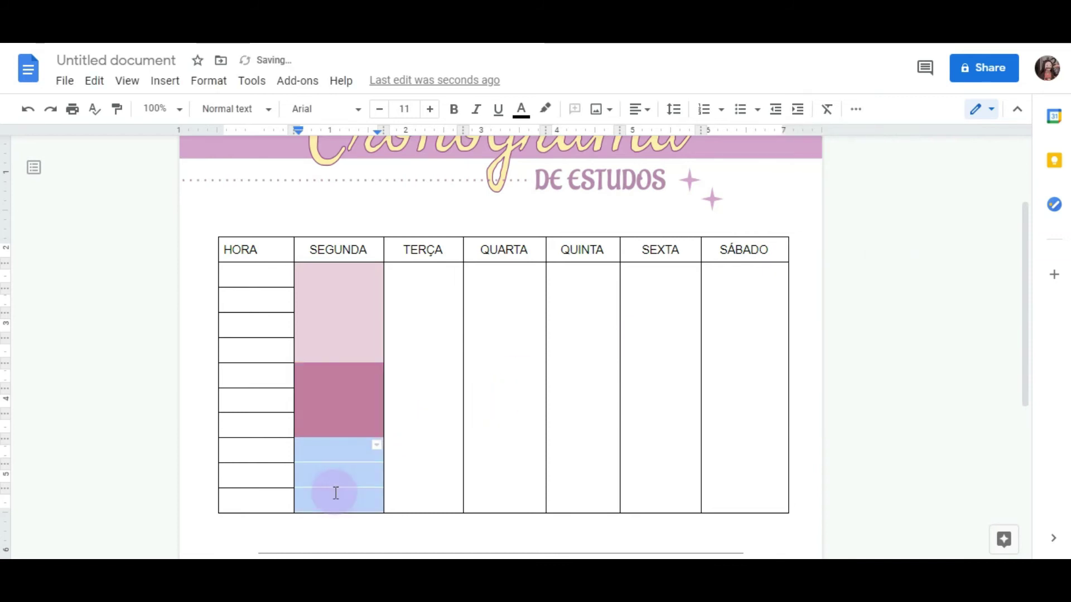
left_click(856, 111)
left_click(773, 140)
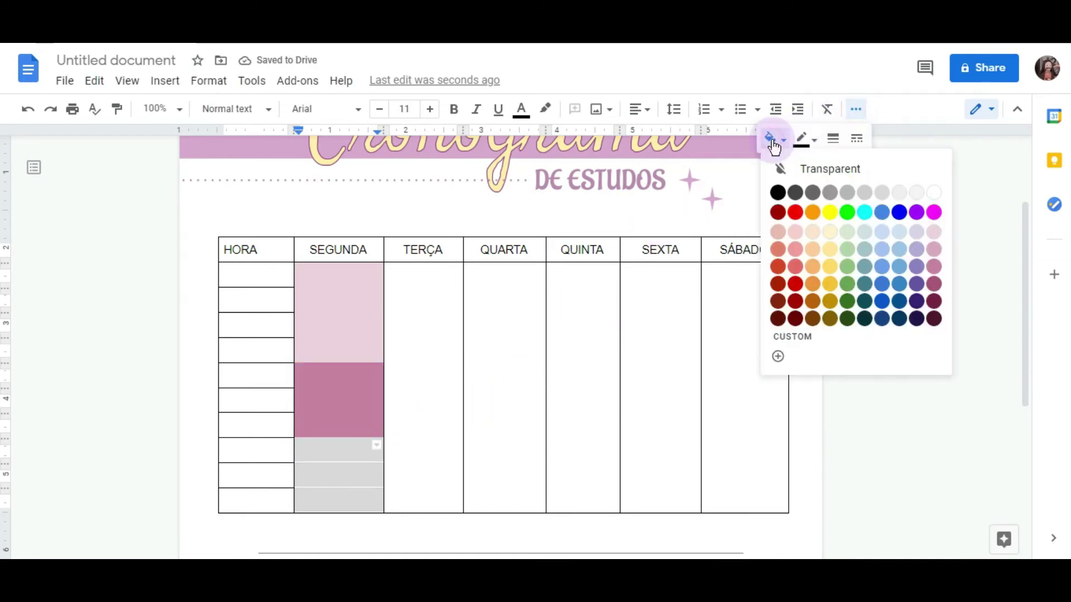
left_click(447, 433)
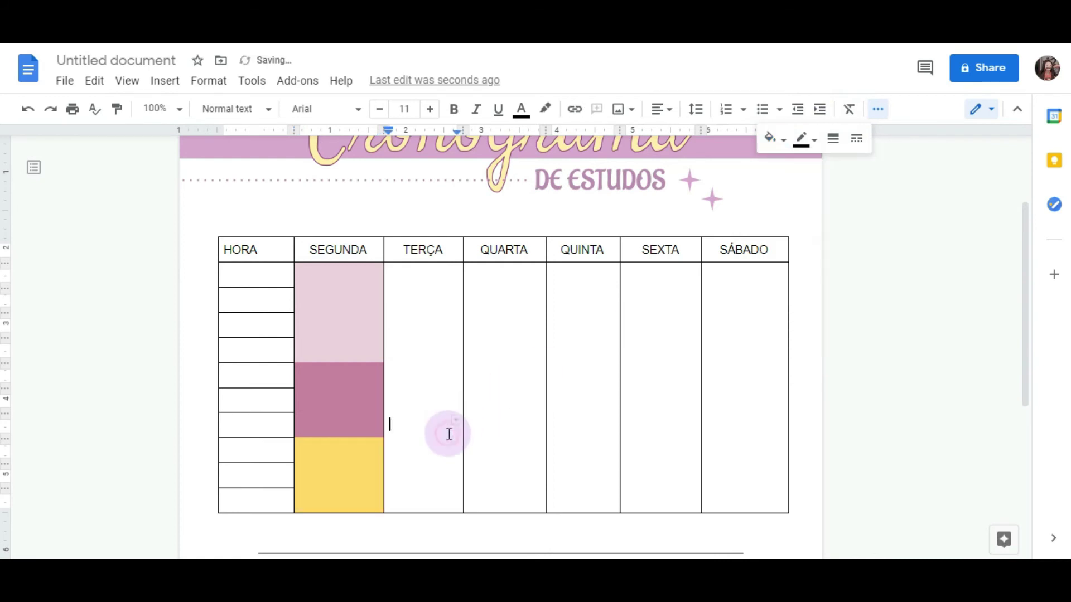
scroll(528, 433, "up", 3)
scroll(529, 434, "down", 3)
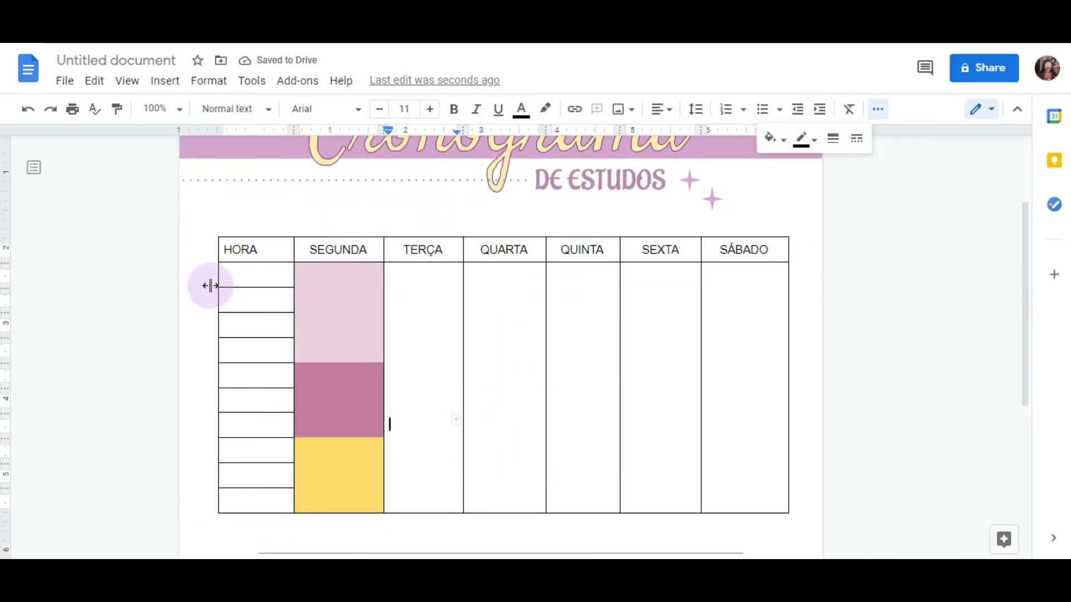
Change the font of the table's header row, from HORA to SÁBADO, to Cutive Mono
left_click(224, 249)
left_click_drag(517, 247, 760, 244)
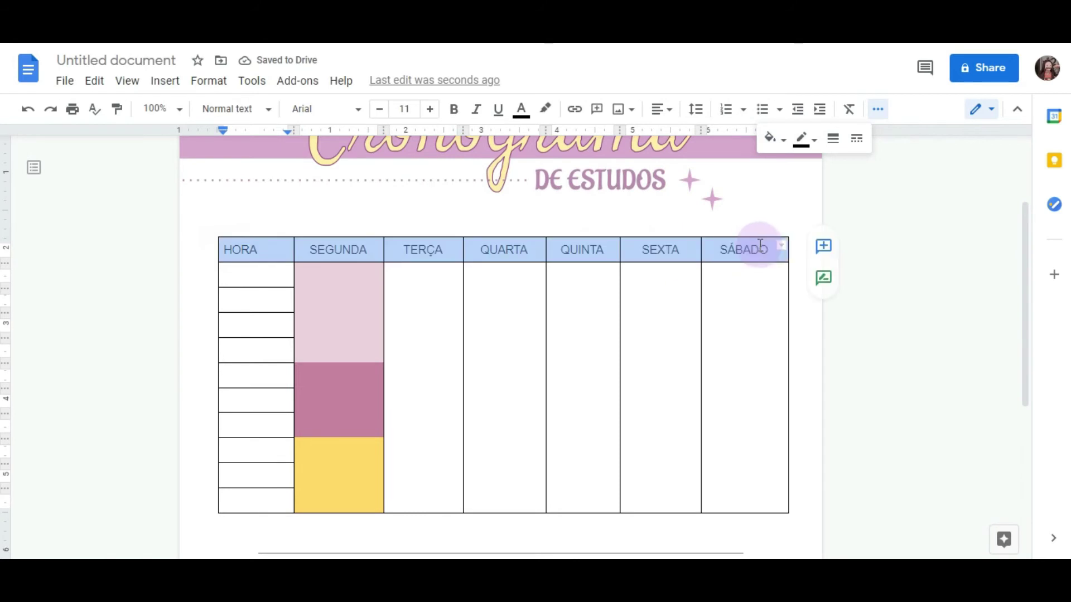
left_click(333, 112)
left_click(354, 207)
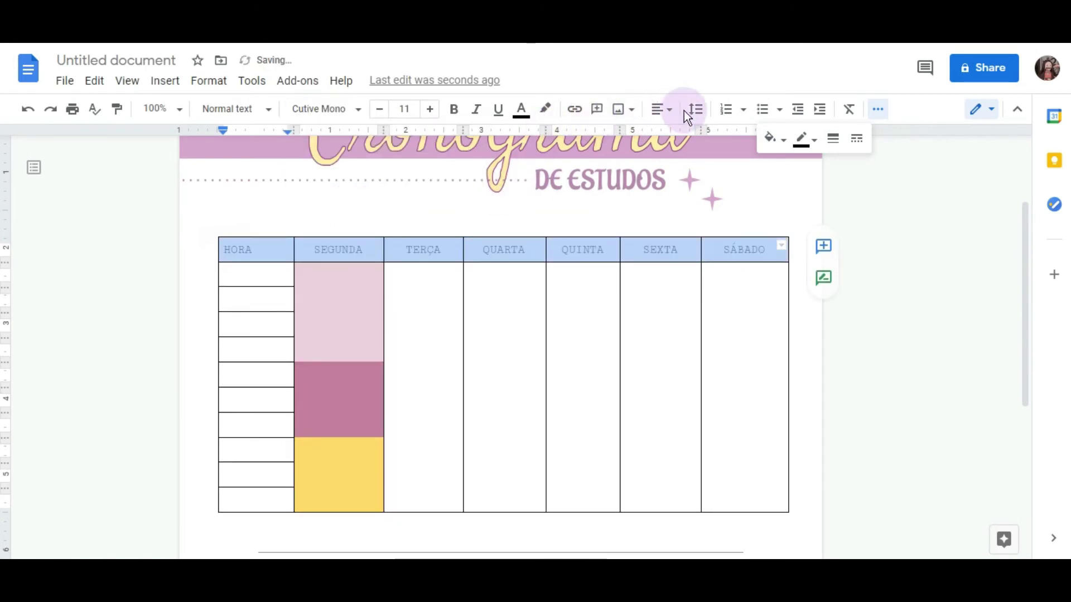
left_click(664, 110)
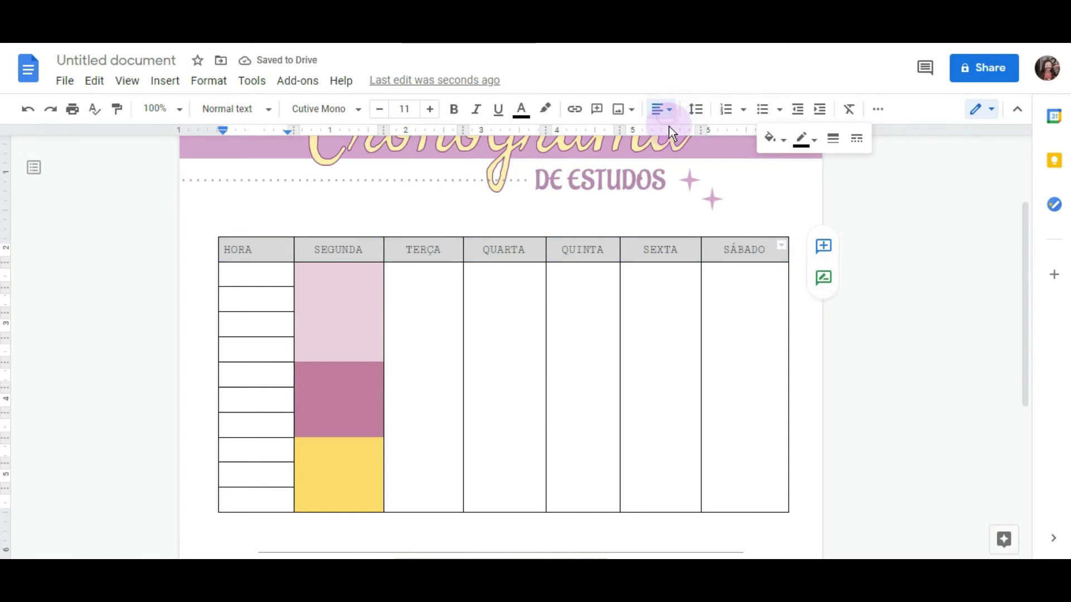
left_click(896, 277)
Increase the font size of the whole table header row to 14
scroll(793, 306, "up", 2)
left_click_drag(769, 311, 243, 306)
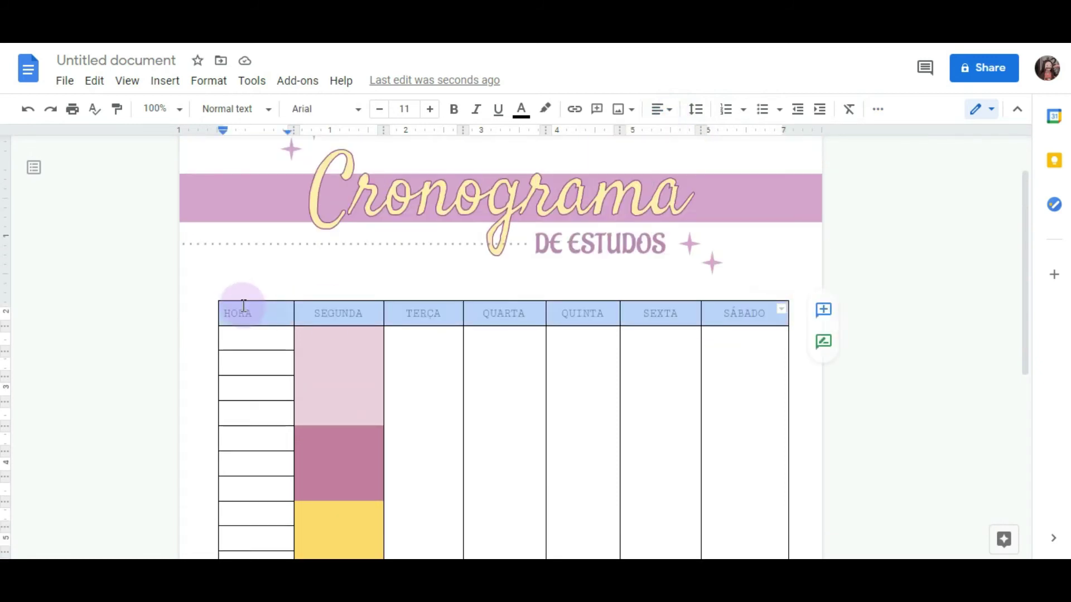
left_click(430, 111)
left_click(432, 113)
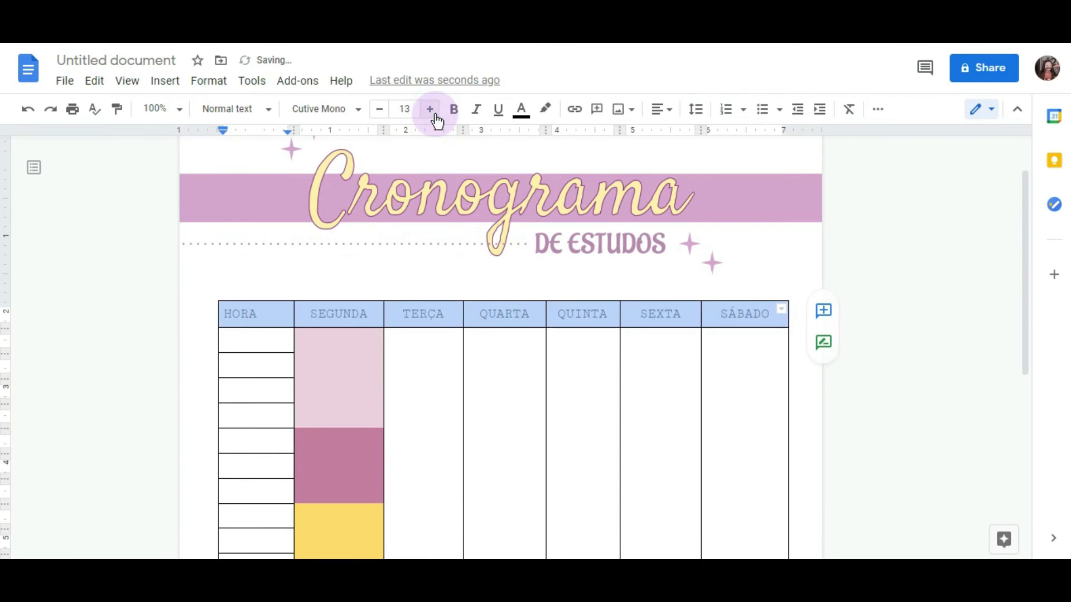
left_click(435, 116)
left_click(888, 413)
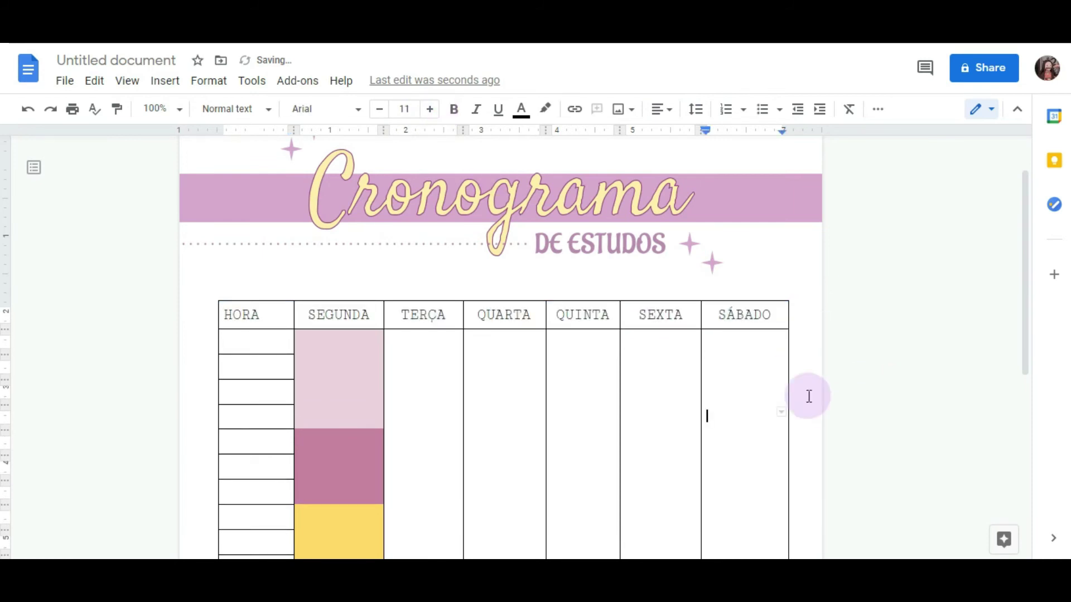
Fill the HORA header cell with a light yellow background
left_click_drag(772, 312, 254, 317)
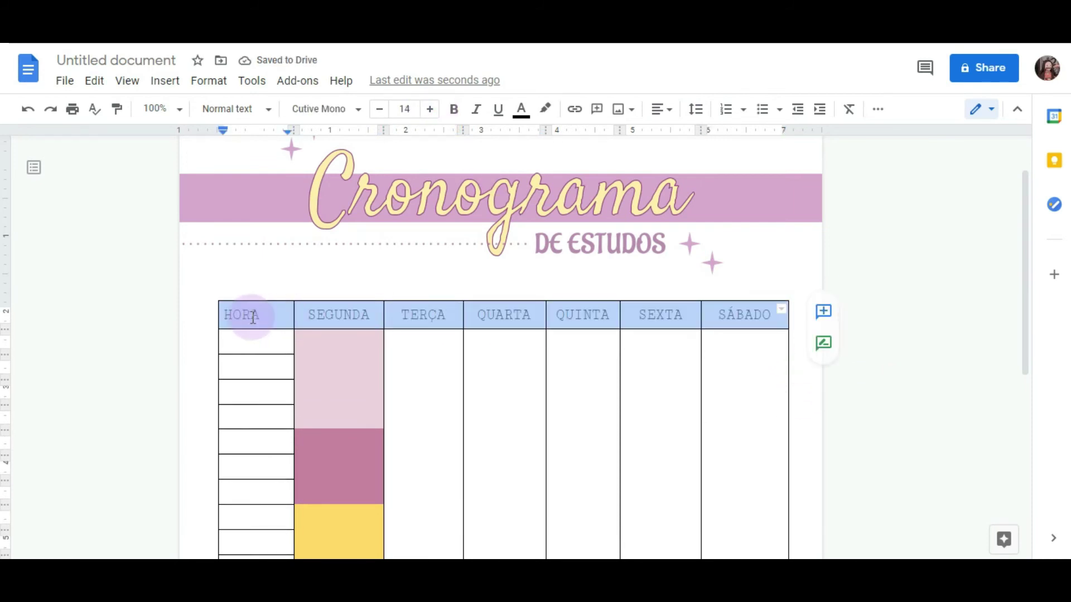
left_click(307, 314)
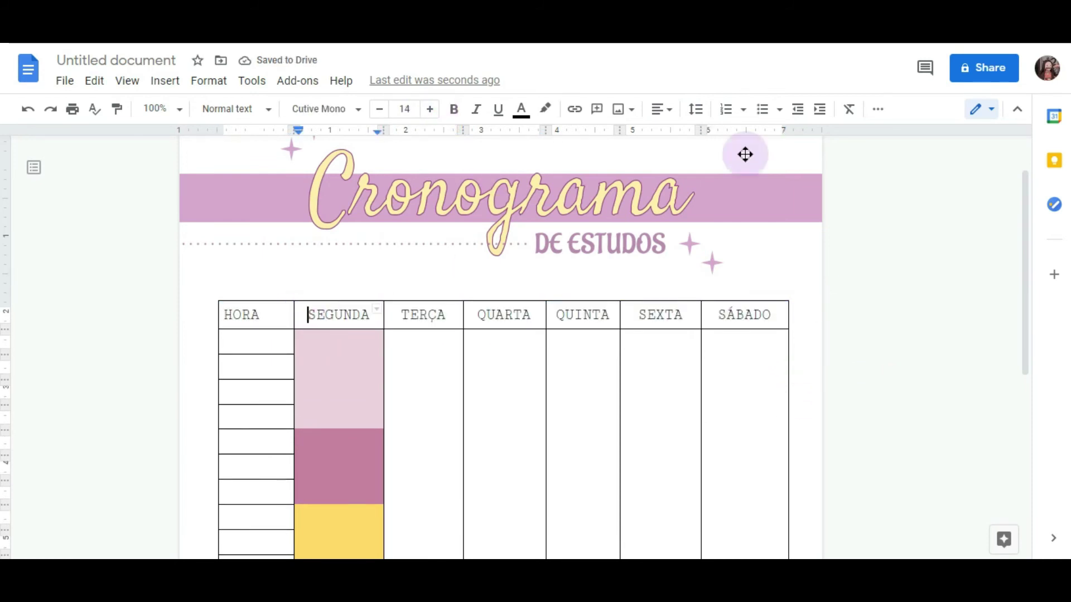
left_click(878, 108)
left_click(798, 138)
left_click(956, 232)
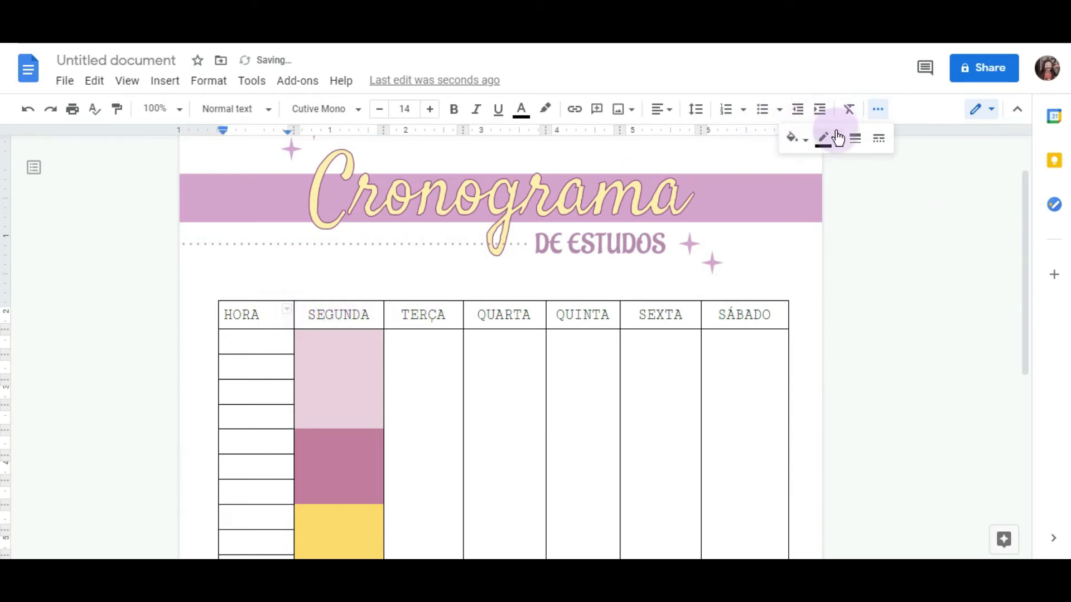
left_click(801, 139)
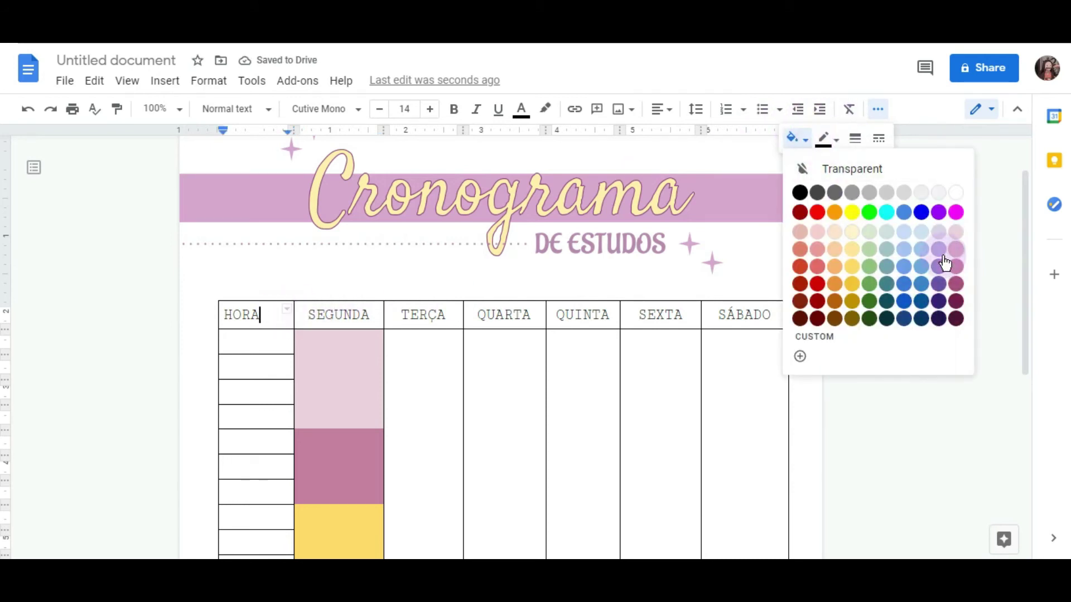
left_click(856, 258)
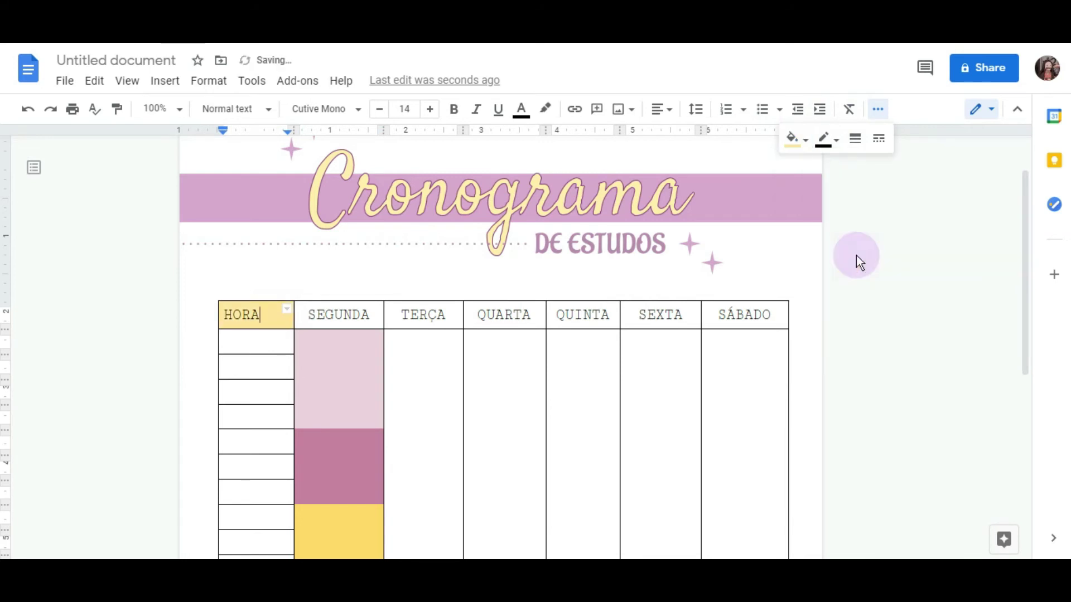
Fill the weekday header cells from SEGUNDA to SÁBADO with a light purple background
left_click_drag(296, 315, 758, 313)
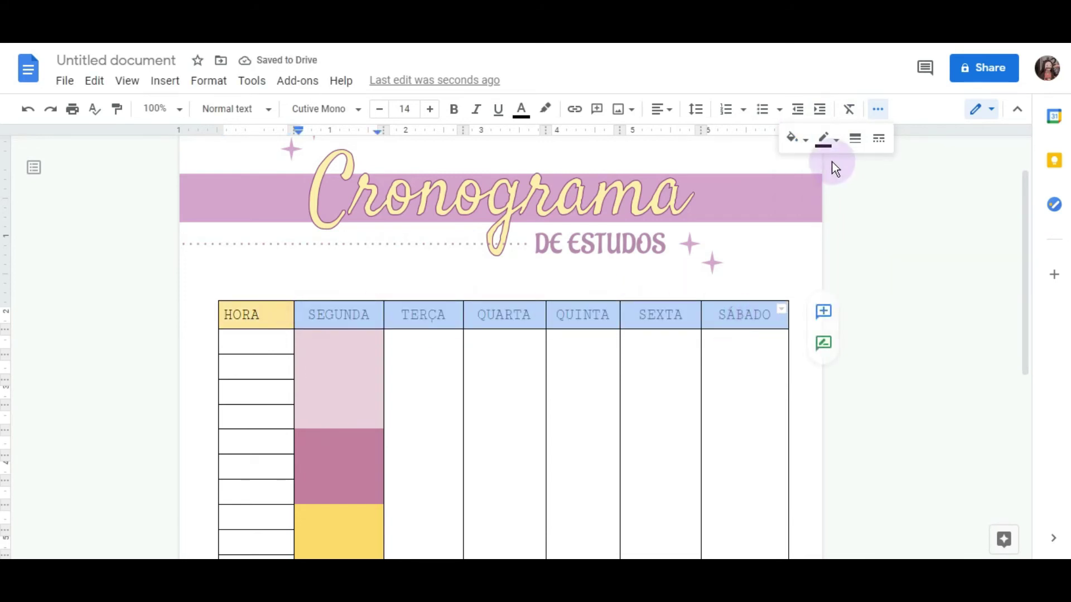
left_click(800, 138)
left_click(939, 249)
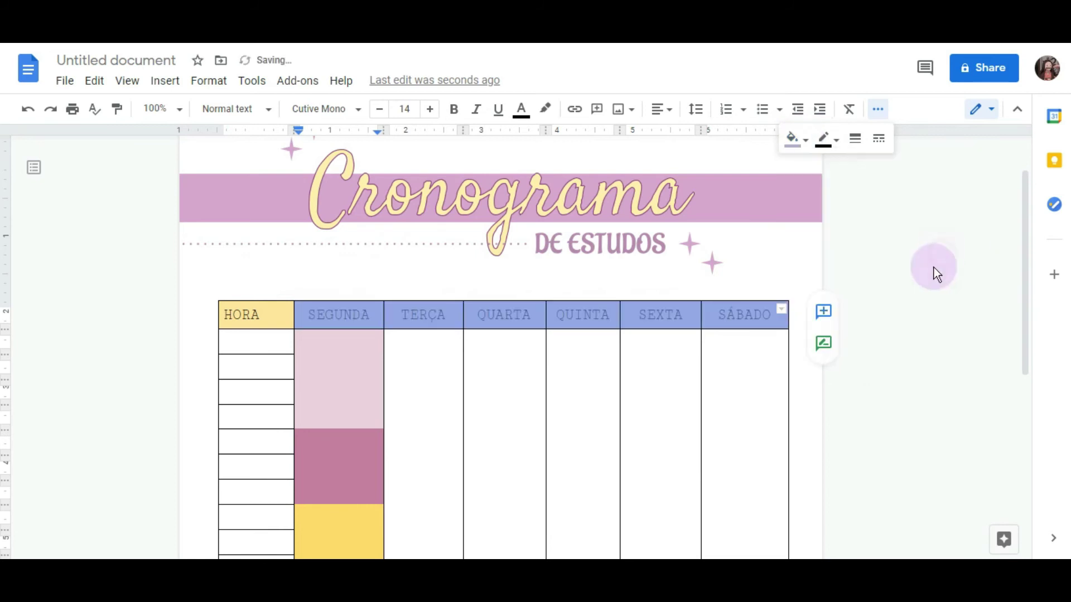
left_click(906, 333)
scroll(906, 332, "up", 1)
scroll(906, 333, "down", 2)
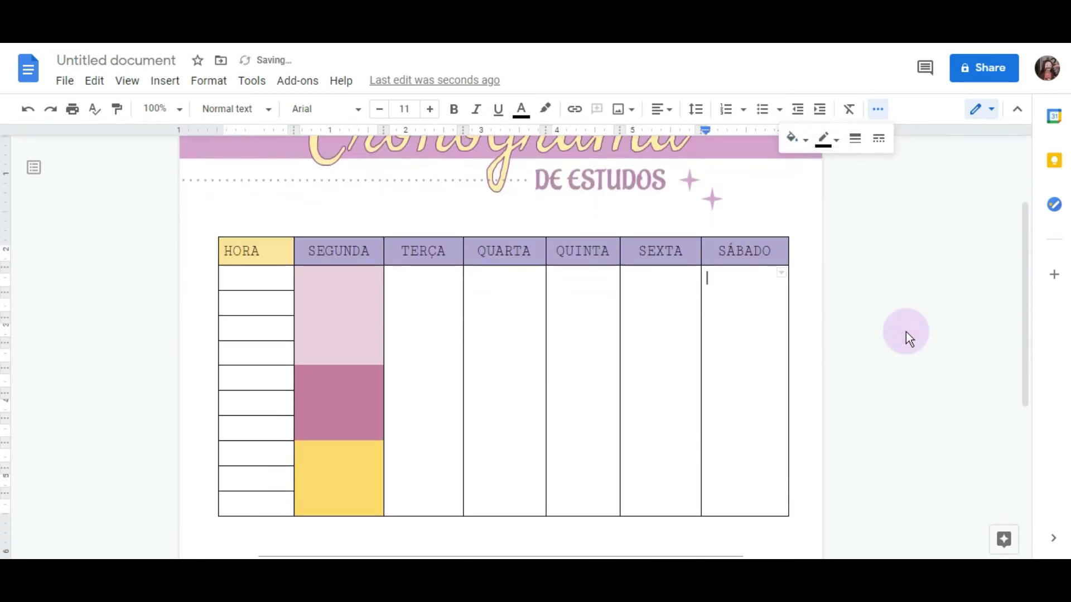
scroll(906, 332, "up", 1)
scroll(906, 332, "down", 1)
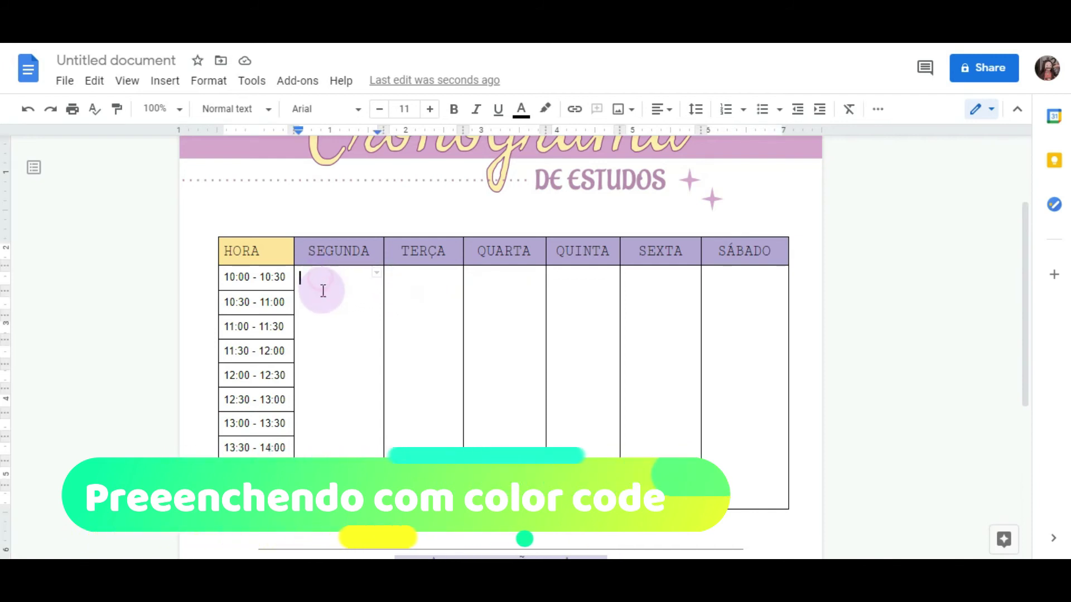
Fill the SEGUNDA cells from 10:00 to 11:00 with the pink #f9bcdd copied from the ColorDrop palette
left_click_drag(325, 289, 323, 310)
left_click(856, 109)
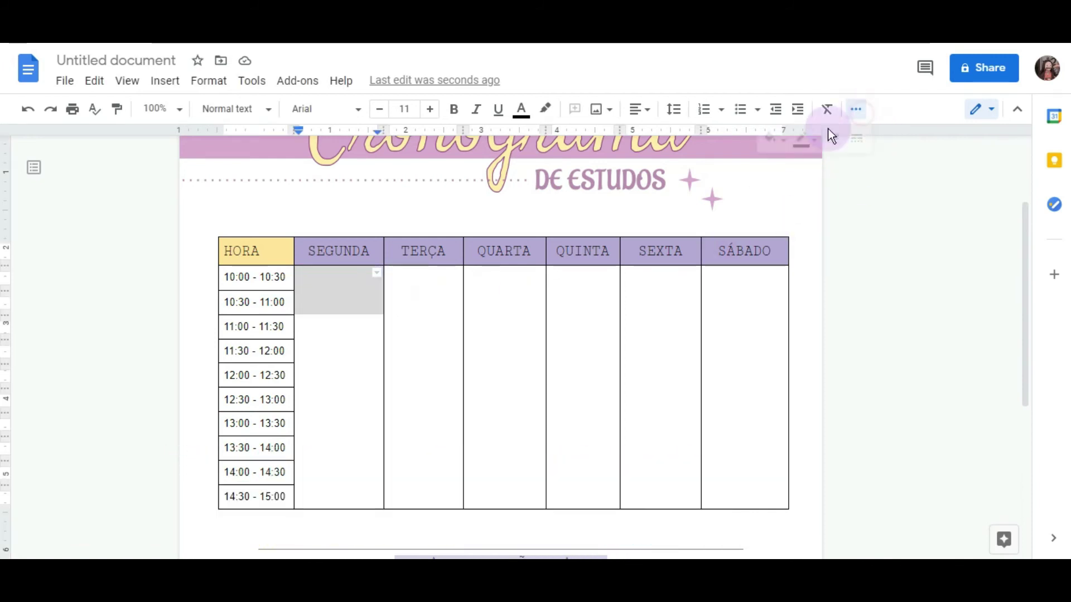
left_click(784, 140)
left_click(776, 357)
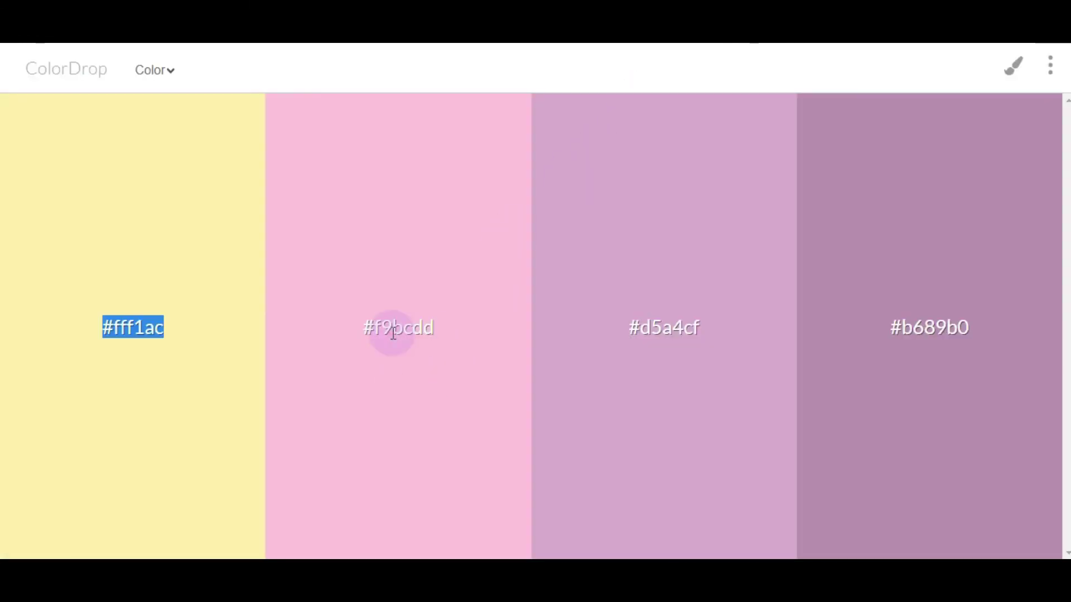
left_click(394, 333)
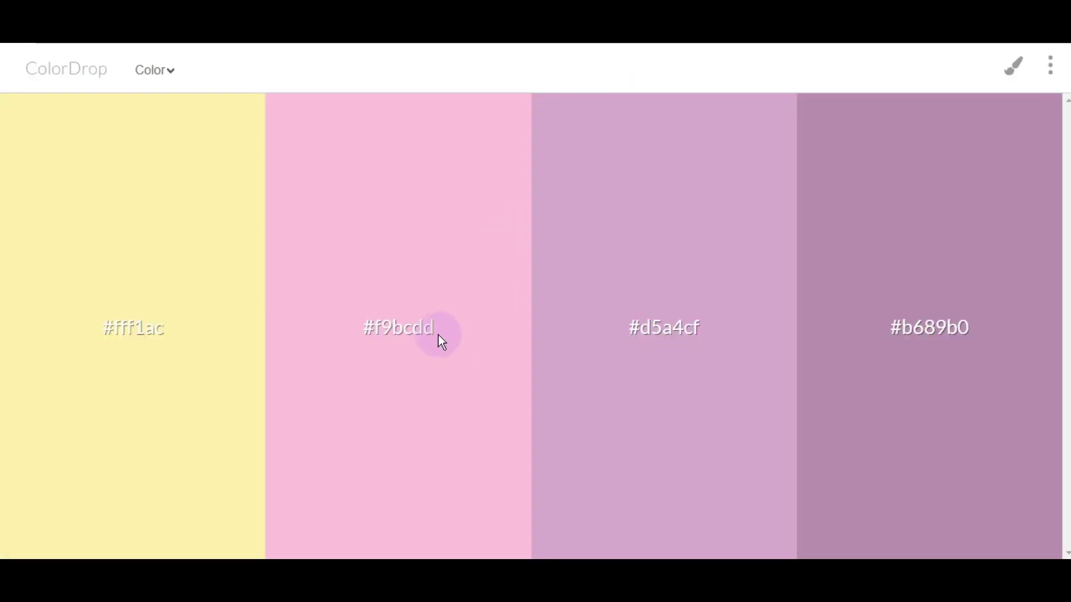
left_click(365, 337)
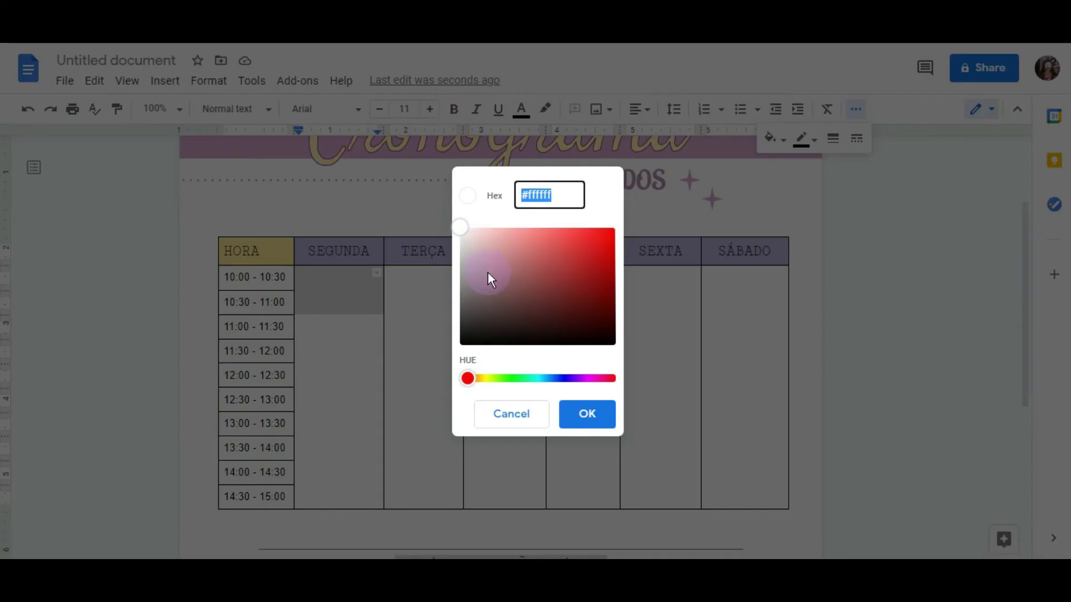
type("#f9bcdd")
left_click(588, 415)
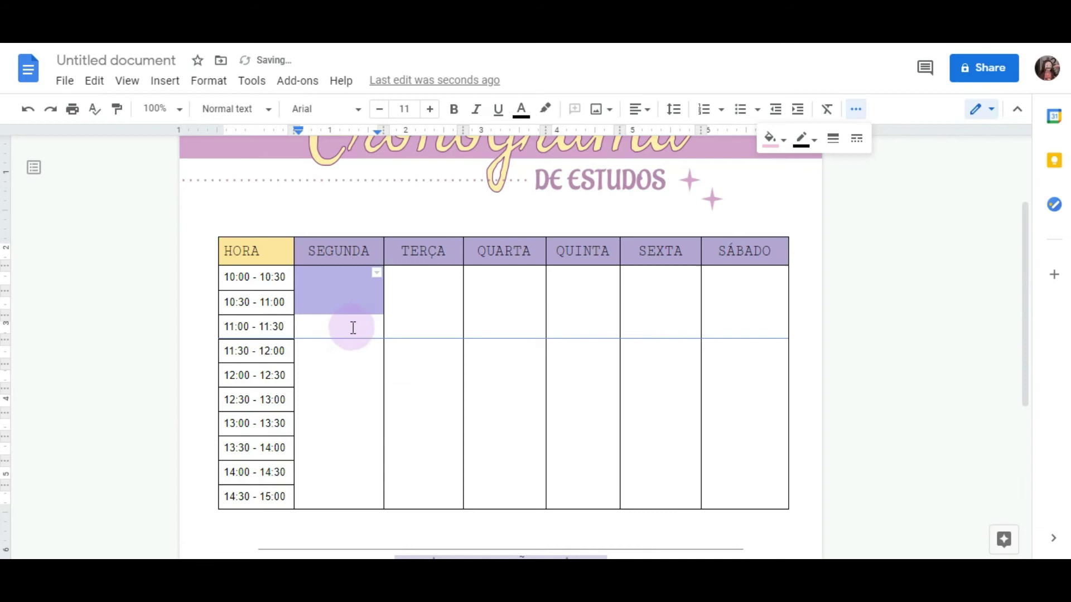
Fill the SEGUNDA cells from 11:00 to 13:00 with the lilac #d5a4cf copied from the ColorDrop palette
left_click_drag(353, 327, 334, 378)
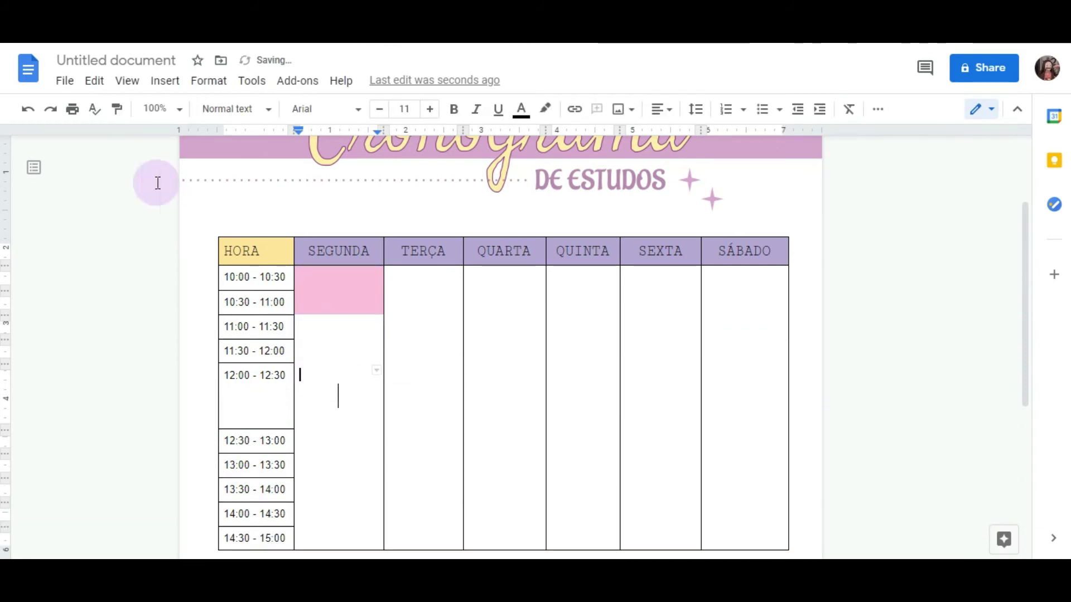
left_click(34, 110)
left_click(322, 326)
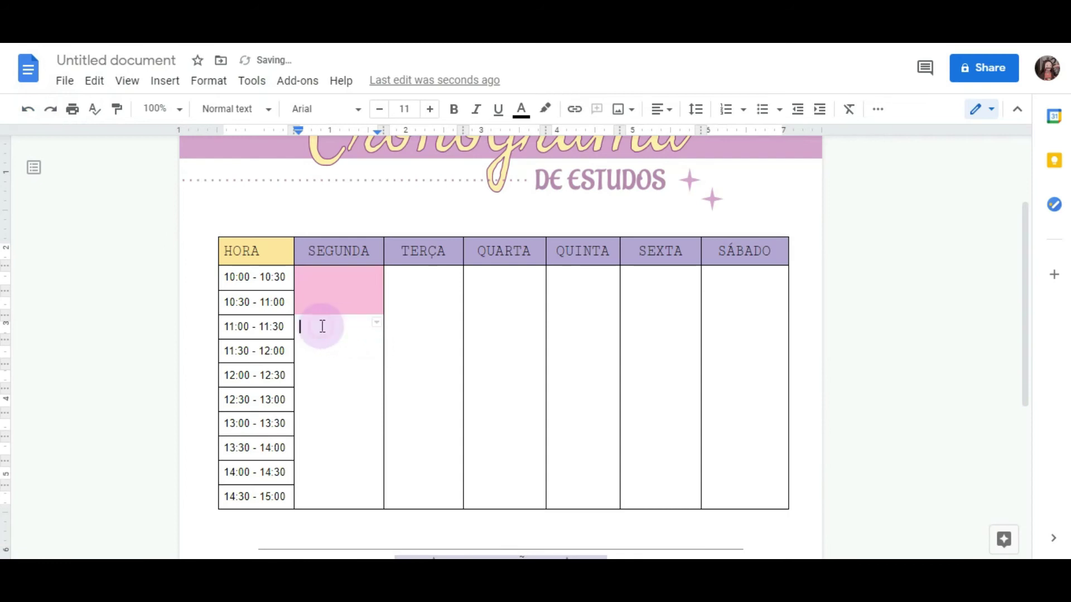
left_click_drag(326, 324, 342, 390)
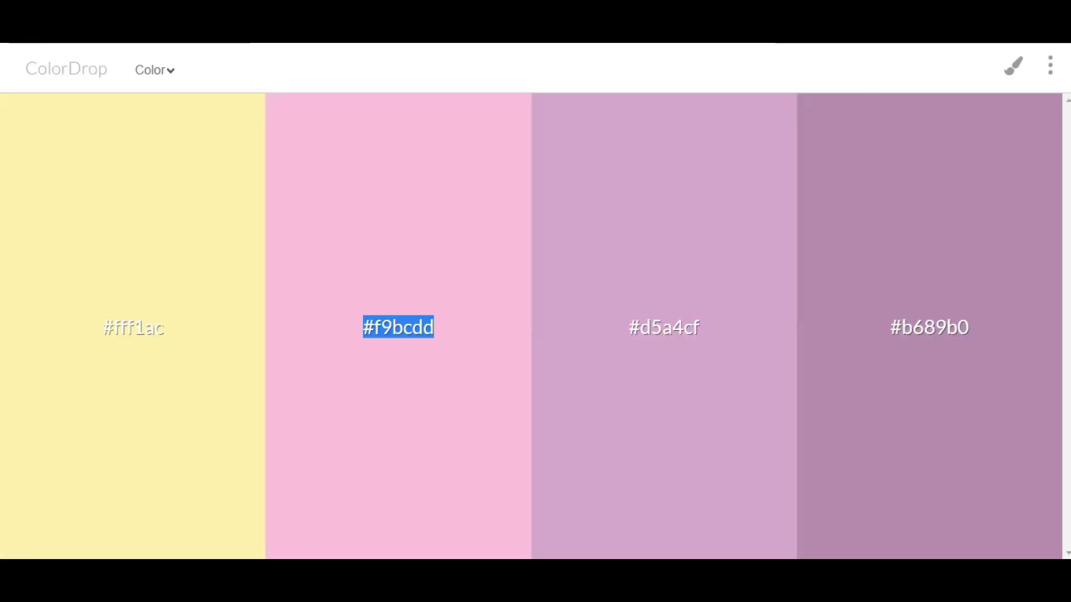
left_click(649, 333)
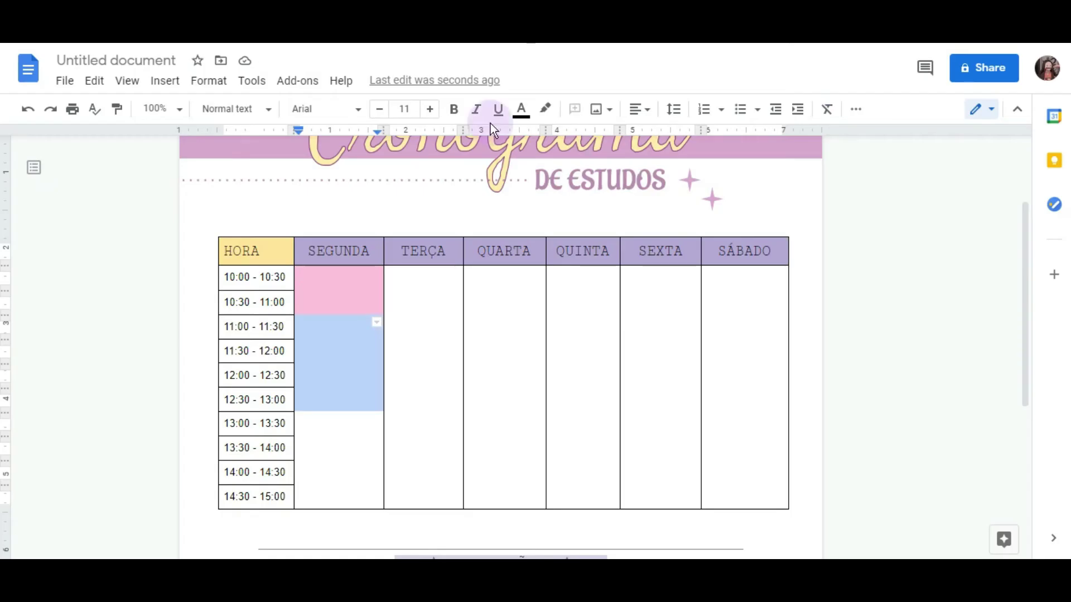
left_click(852, 115)
left_click(770, 139)
left_click(797, 357)
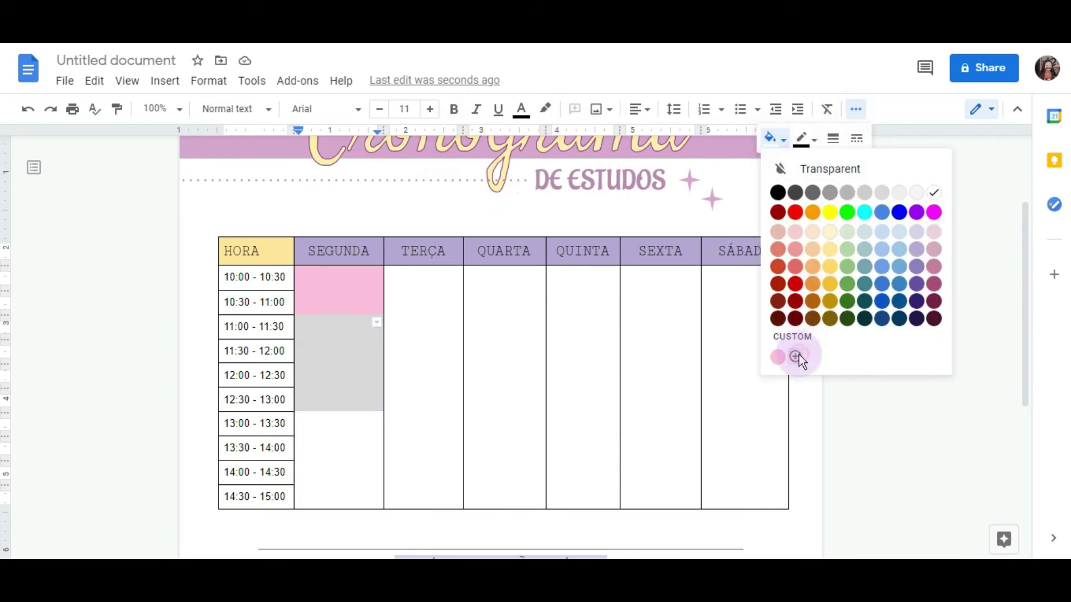
type("#d5a4cf")
left_click(586, 414)
Select the SEGUNDA cells from 13:00 to 14:00 and look through the ColorDrop palette page for another fill color
left_click(347, 423)
left_click(323, 417)
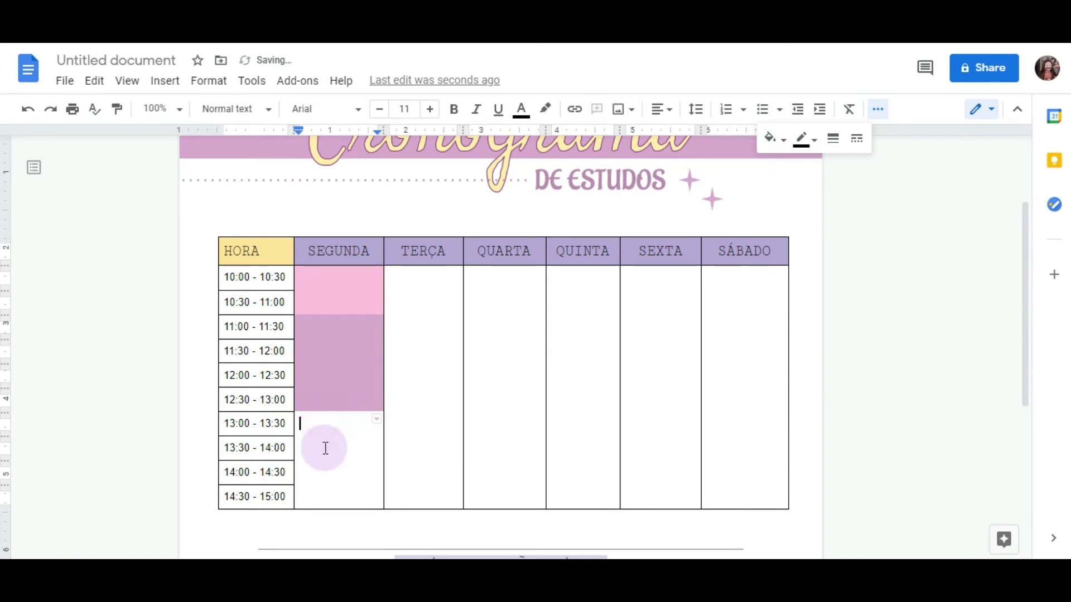
left_click_drag(326, 449, 317, 463)
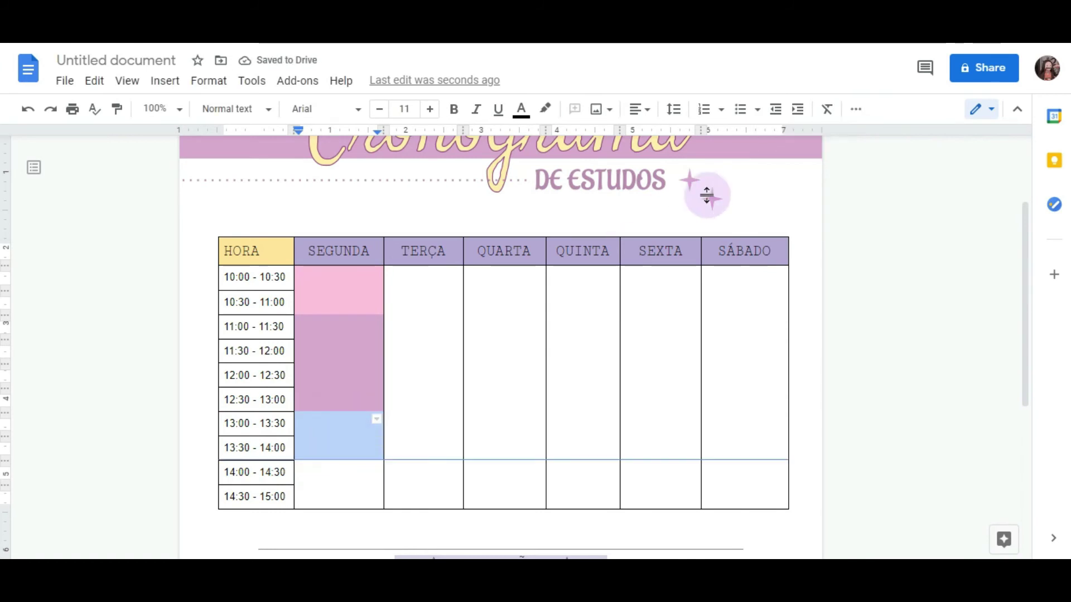
left_click_drag(336, 425, 305, 458)
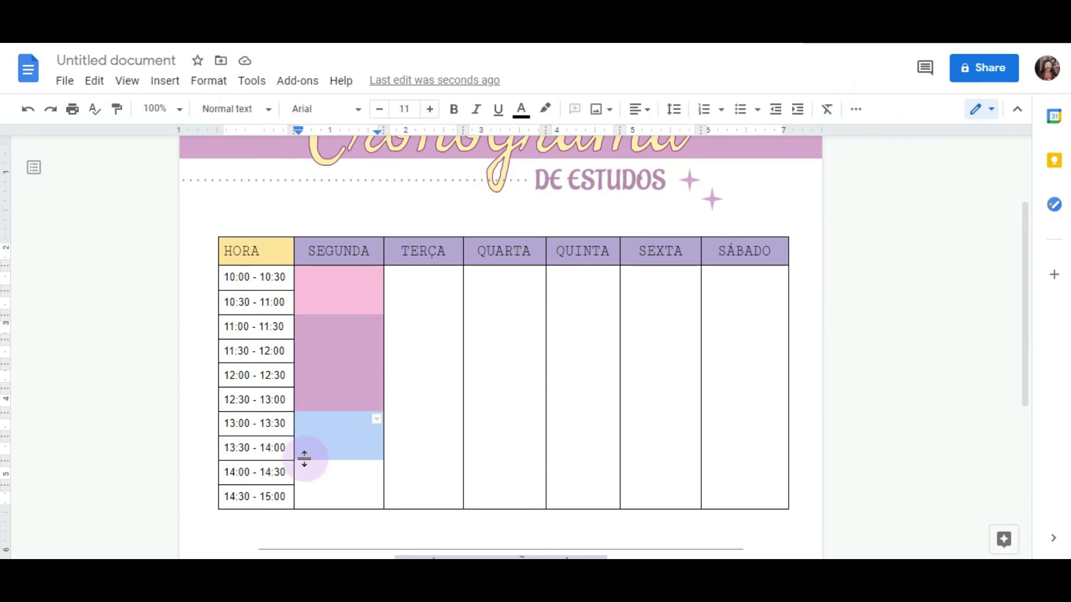
left_click(851, 110)
left_click(781, 139)
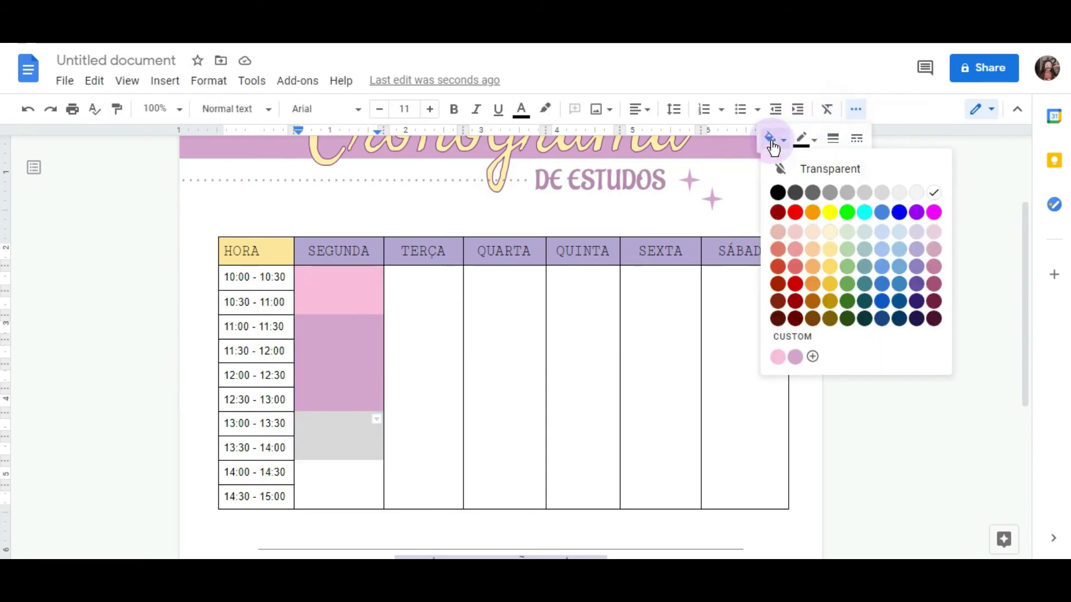
left_click(810, 357)
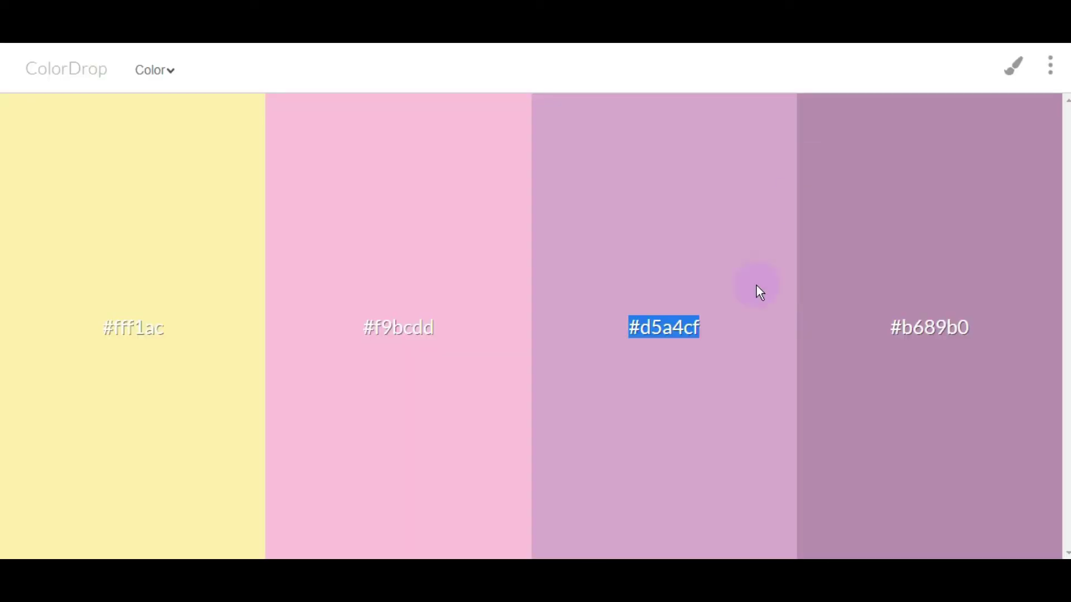
left_click(520, 329)
left_click(1014, 65)
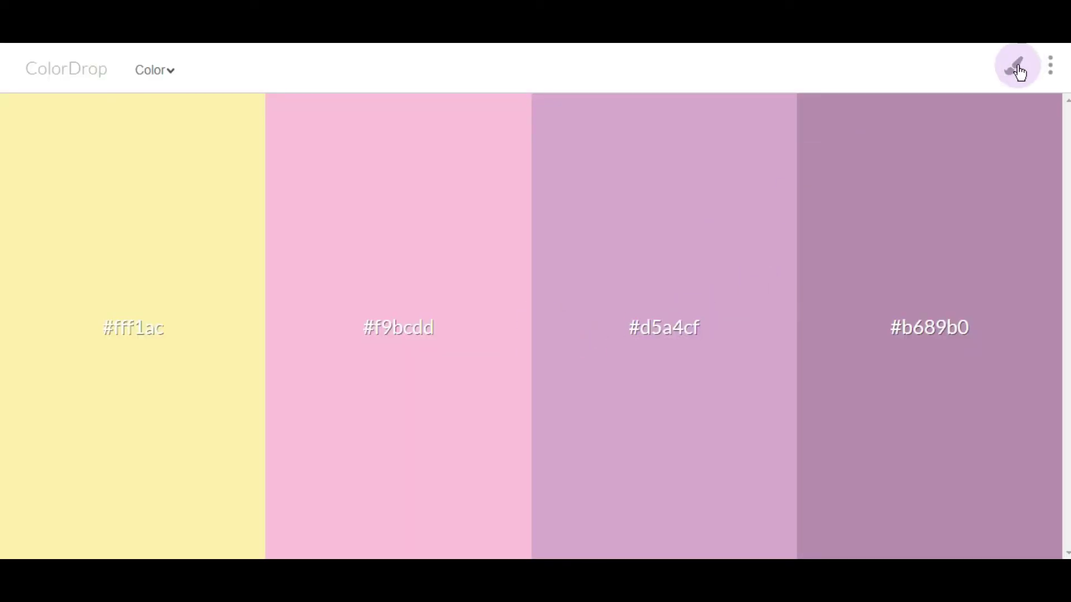
left_click(1051, 68)
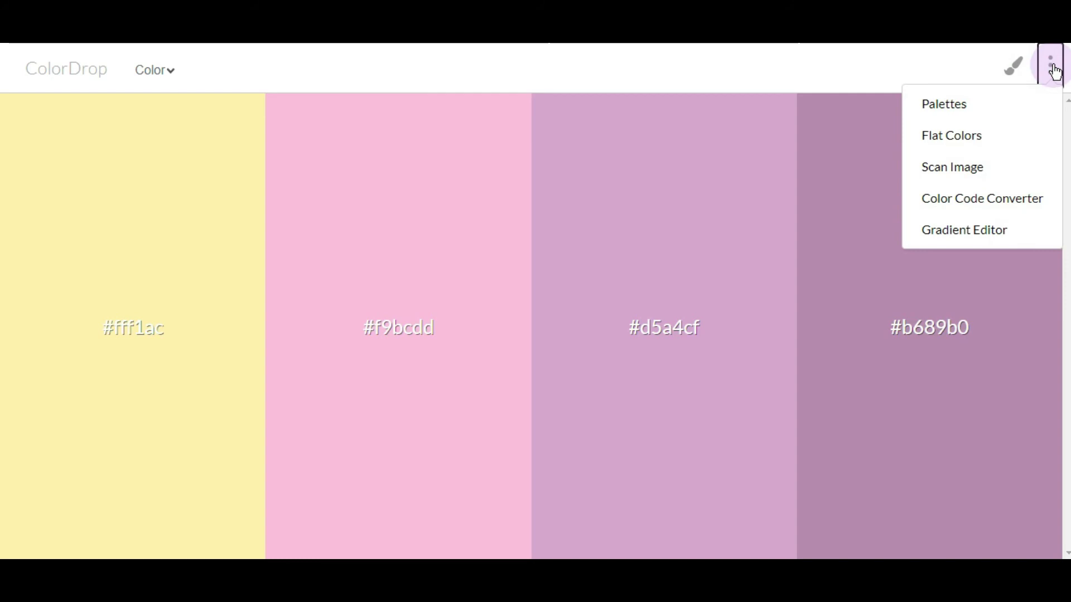
left_click(1052, 68)
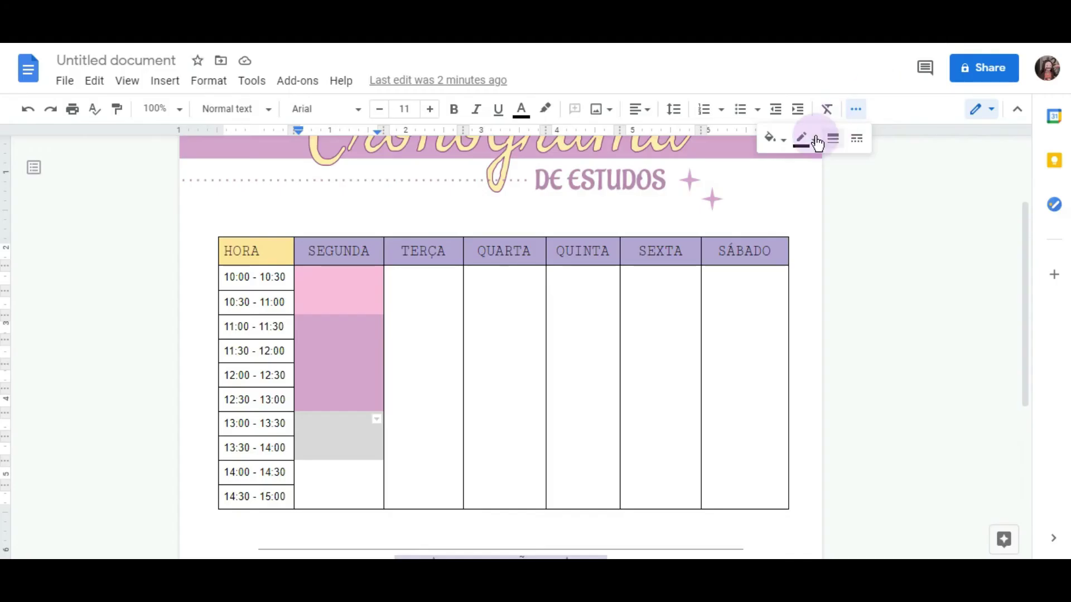
Fill the selected SEGUNDA cells from 13:00 to 14:00 with the custom darker pink #f396c8
left_click(775, 139)
left_click(778, 357)
left_click(770, 138)
left_click(812, 358)
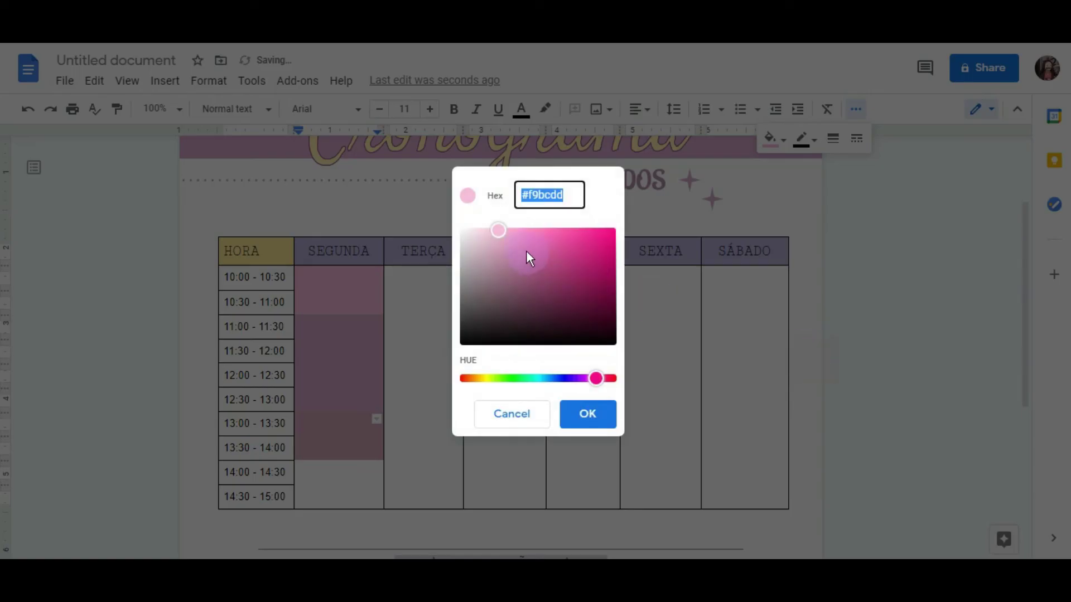
left_click_drag(503, 234, 519, 233)
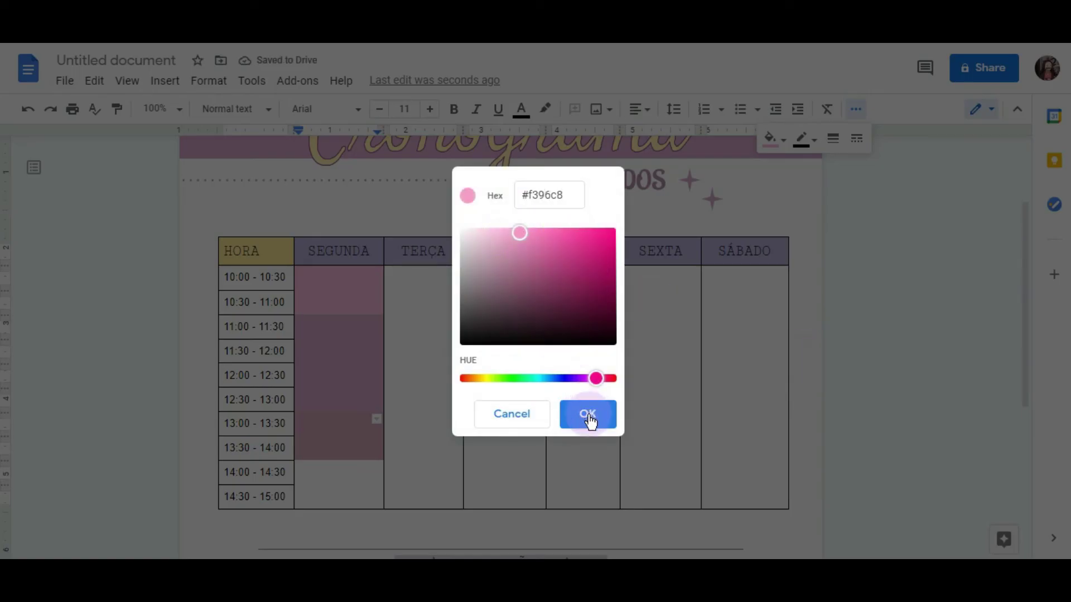
left_click(587, 414)
Fill the SEGUNDA cells from 14:00 to 15:00 with a golden yellow preset color
left_click(323, 479)
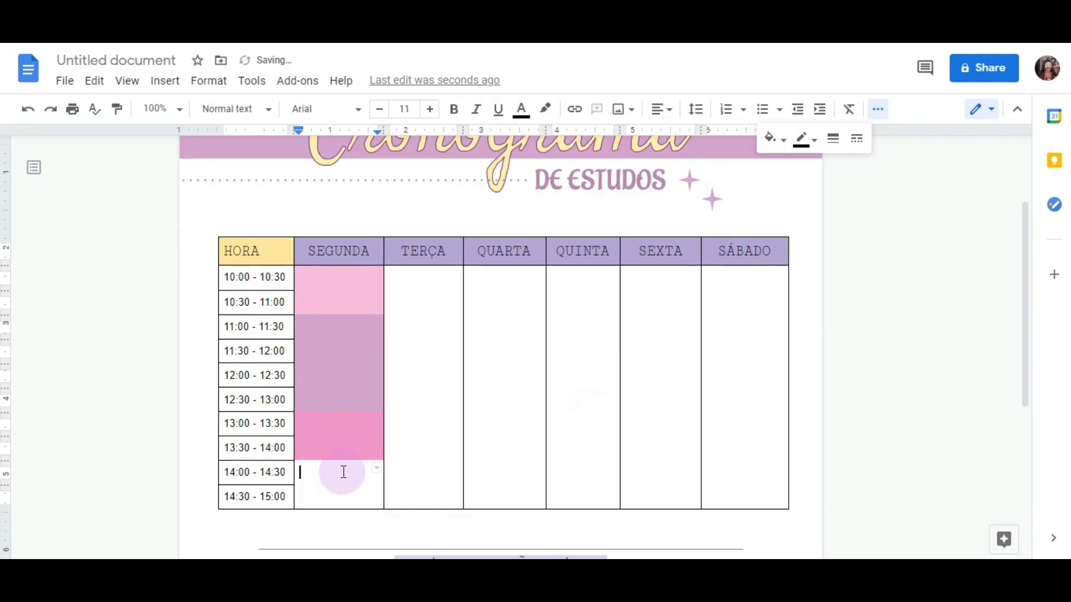
left_click_drag(339, 489, 337, 502)
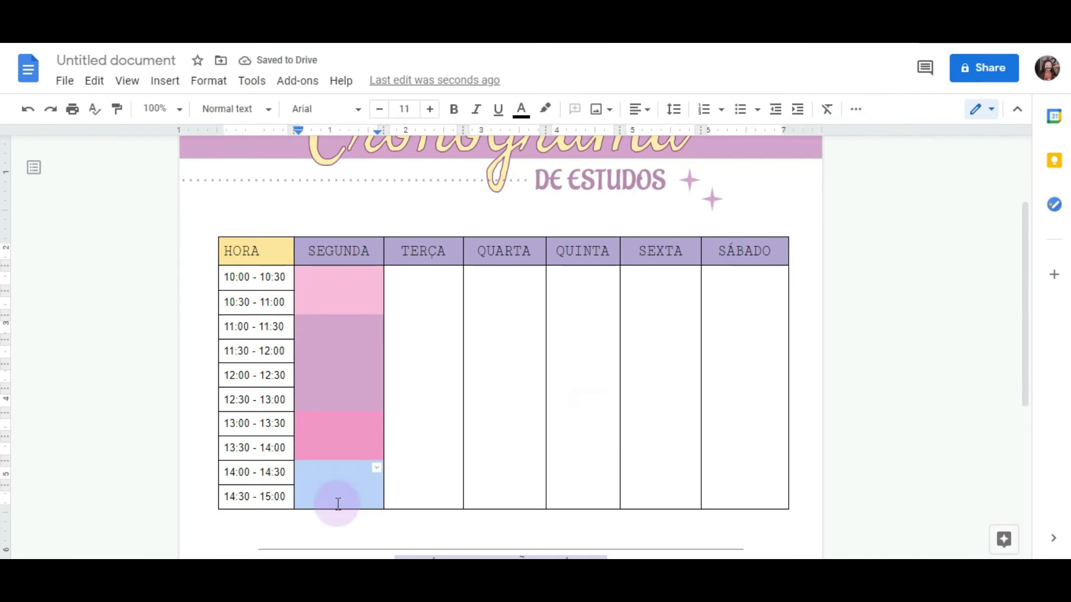
left_click(855, 108)
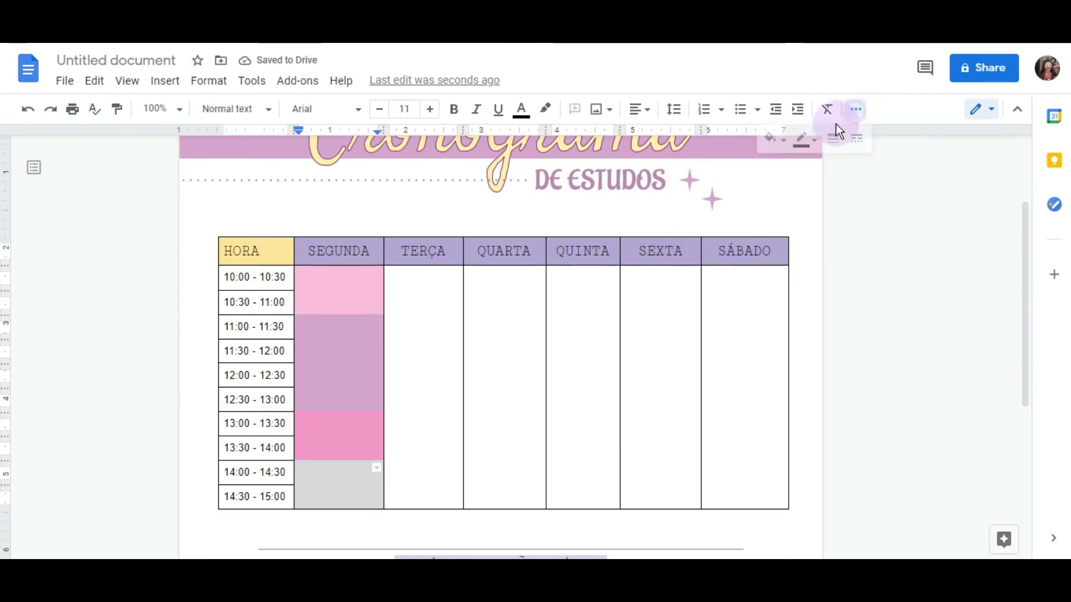
left_click(772, 138)
left_click(829, 267)
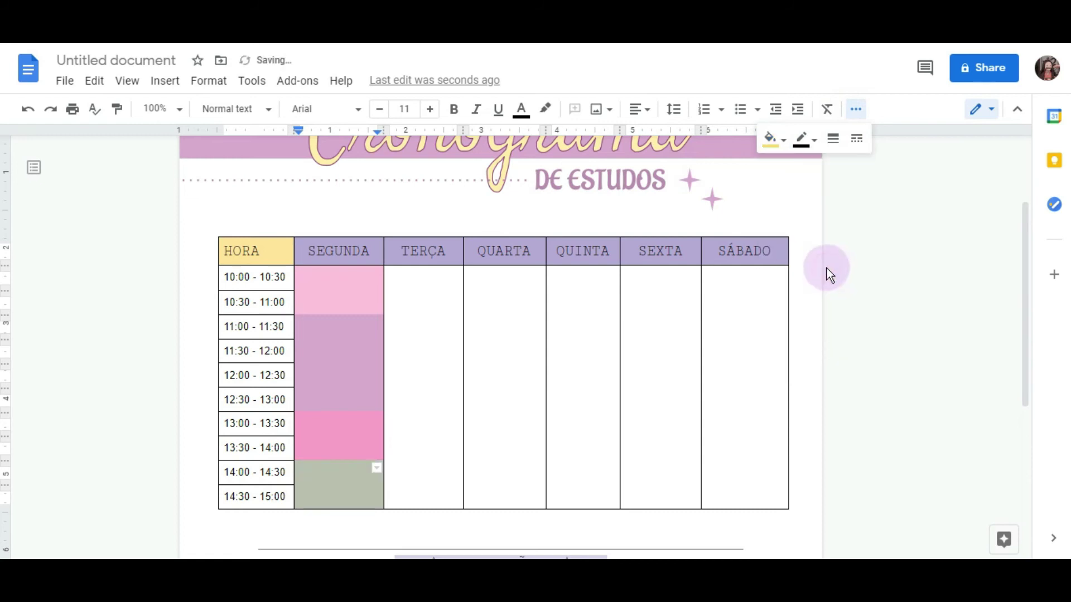
left_click(378, 485)
left_click(840, 410)
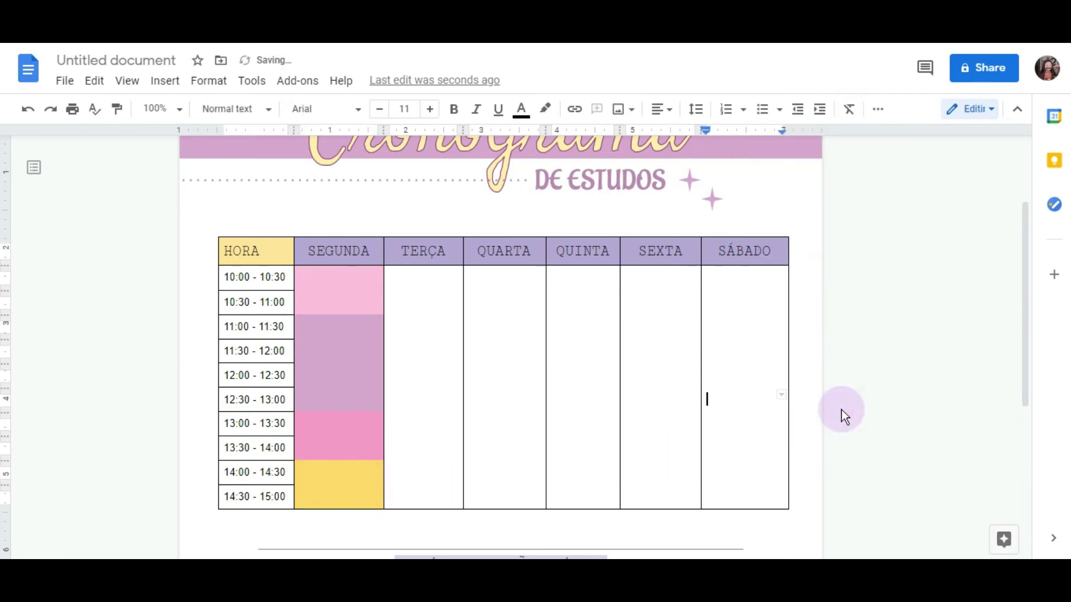
left_click_drag(405, 271, 403, 312)
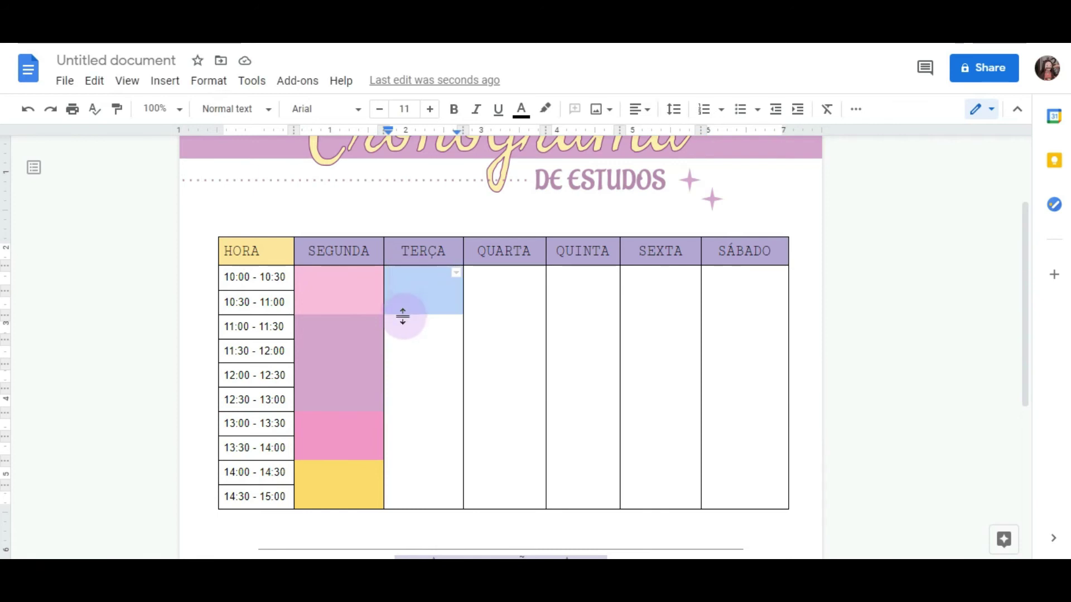
left_click(424, 363)
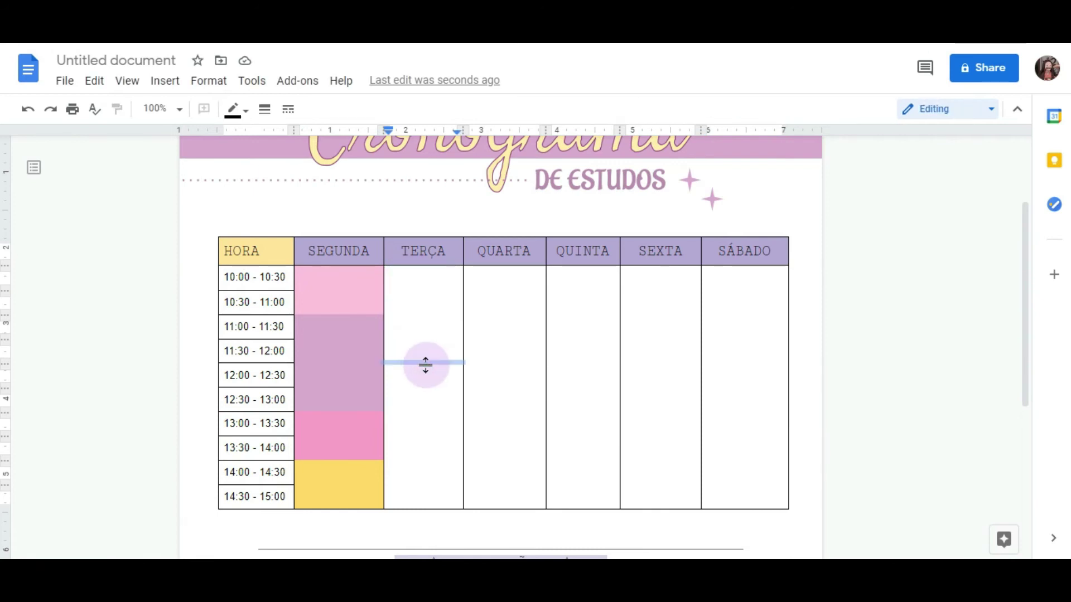
left_click(847, 370)
Add several blank lines below the ANOTAÇÕES heading and insert two horizontal lines beneath them
scroll(848, 370, "down", 2)
scroll(848, 370, "down", 3)
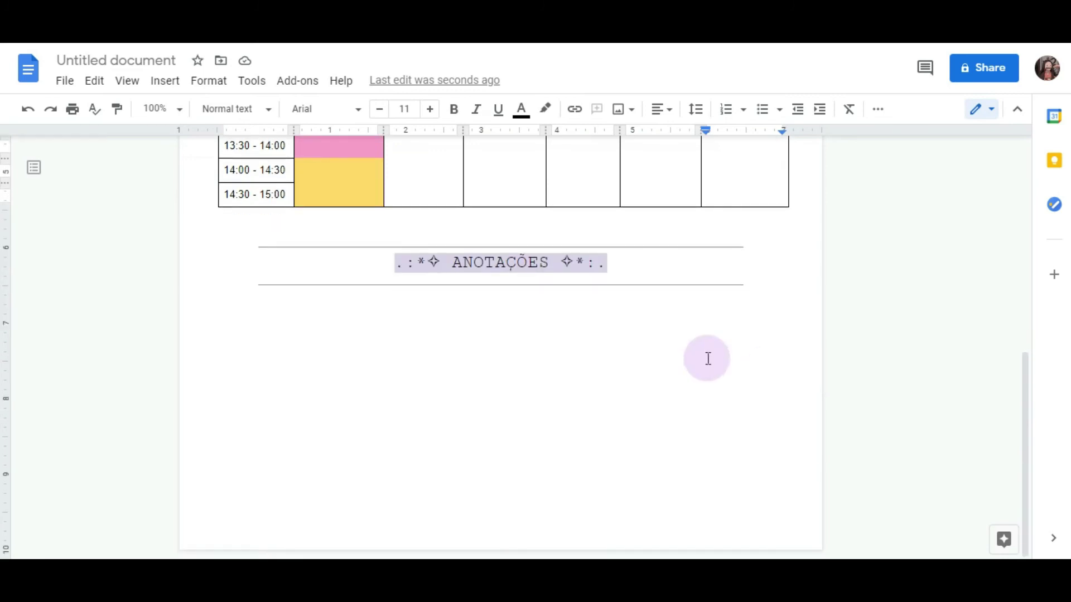
left_click(549, 295)
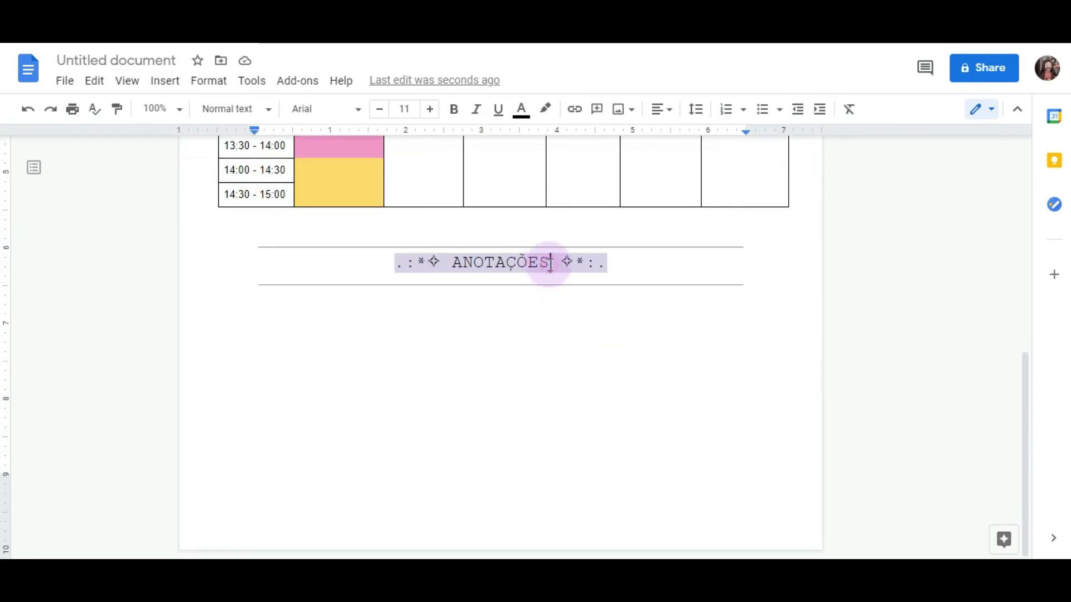
left_click_drag(550, 263, 471, 265)
left_click(435, 308)
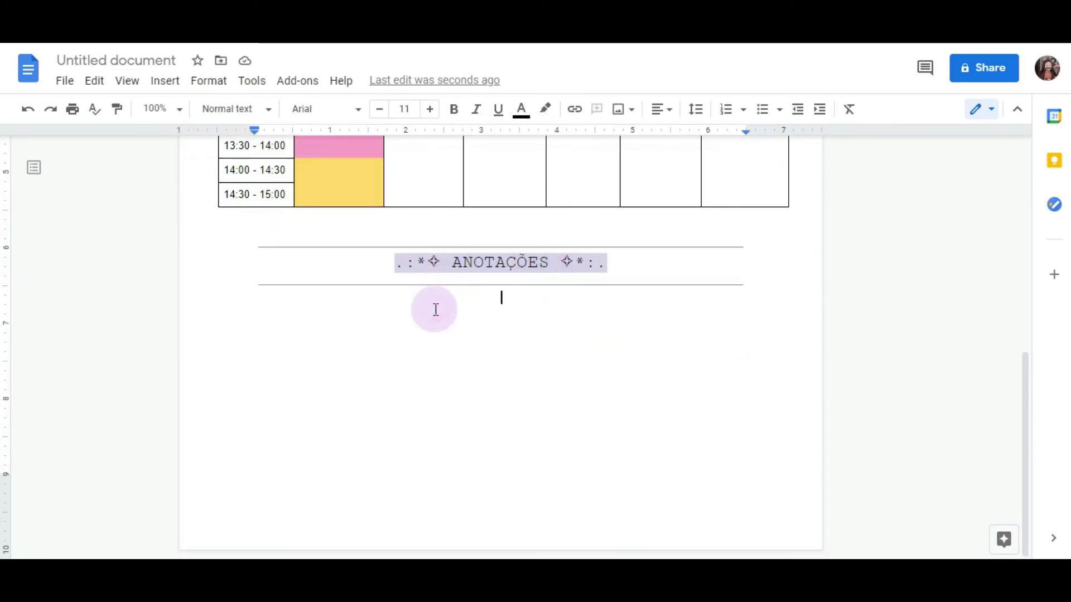
key("Return")
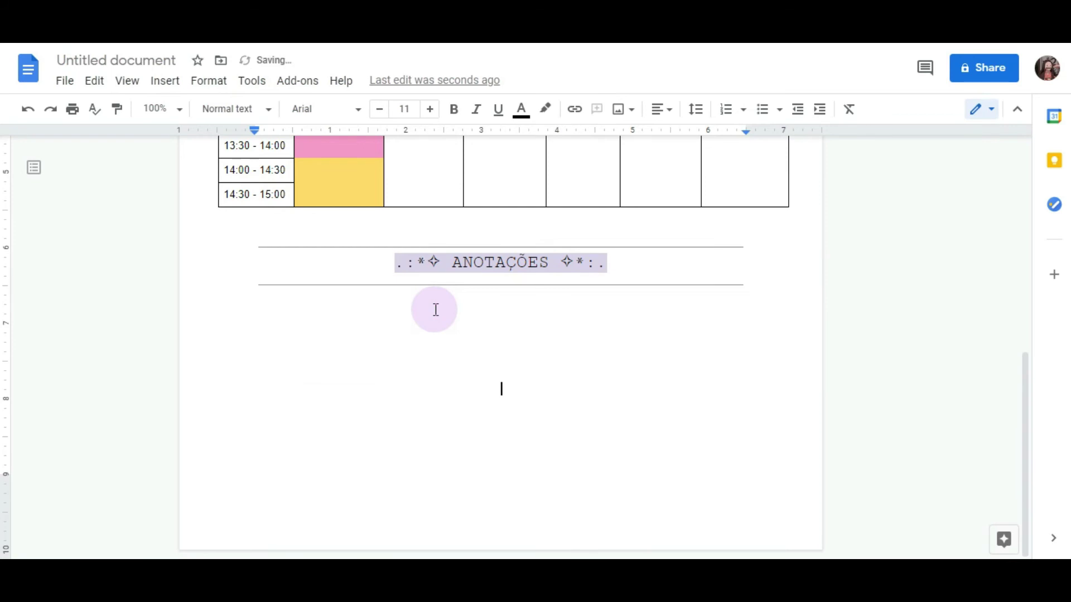
left_click(162, 82)
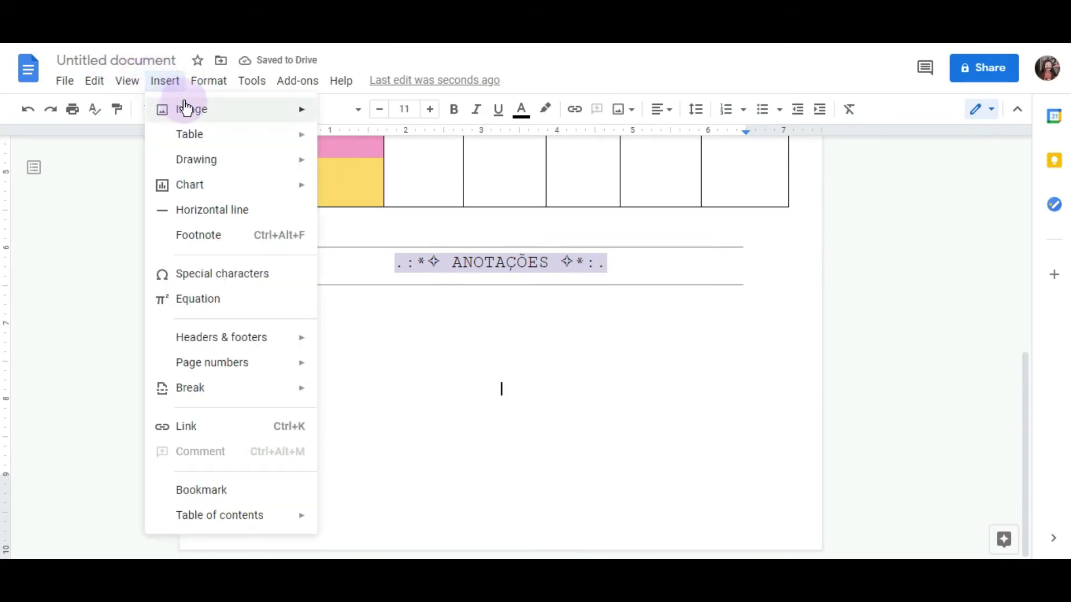
left_click(221, 211)
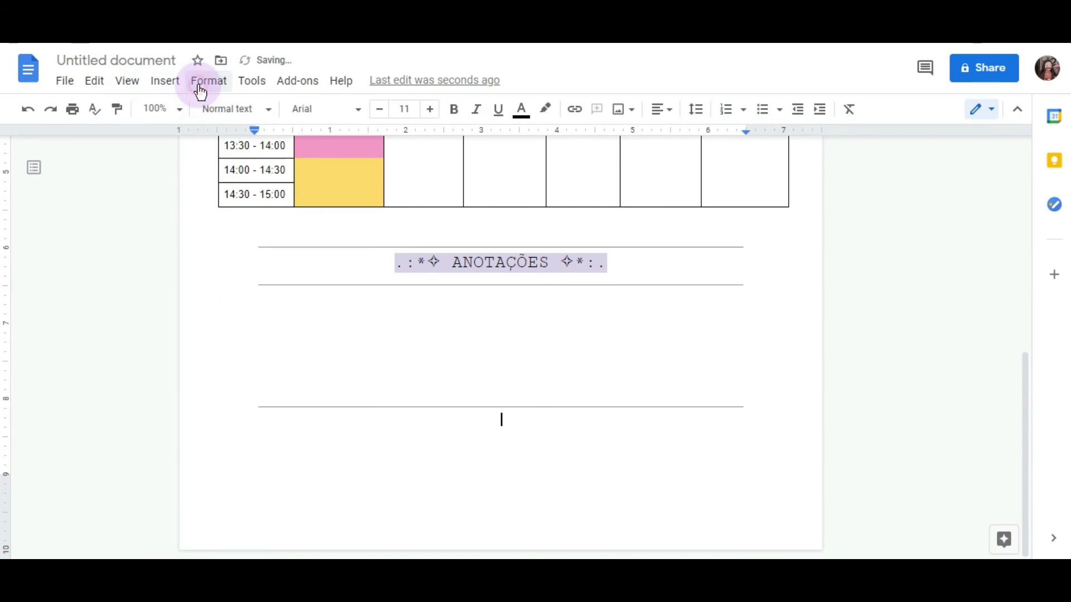
left_click(174, 83)
left_click(197, 211)
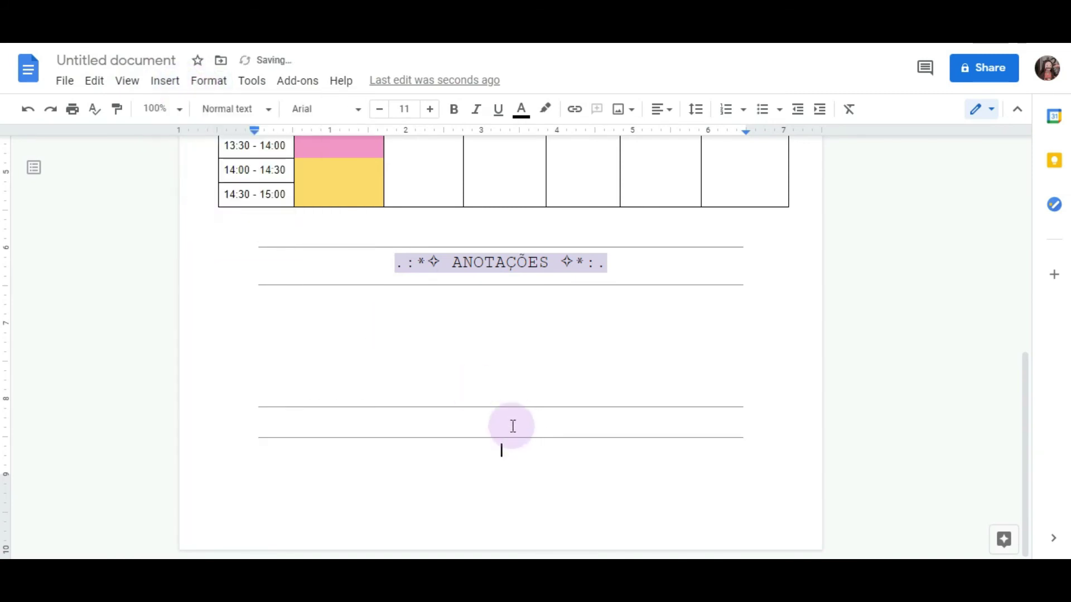
Copy the ornamented ANOTAÇÕES heading and place the copy between the two lower horizontal lines
left_click_drag(395, 261, 609, 260)
key("ctrl+c")
left_click(535, 424)
key("ctrl+v")
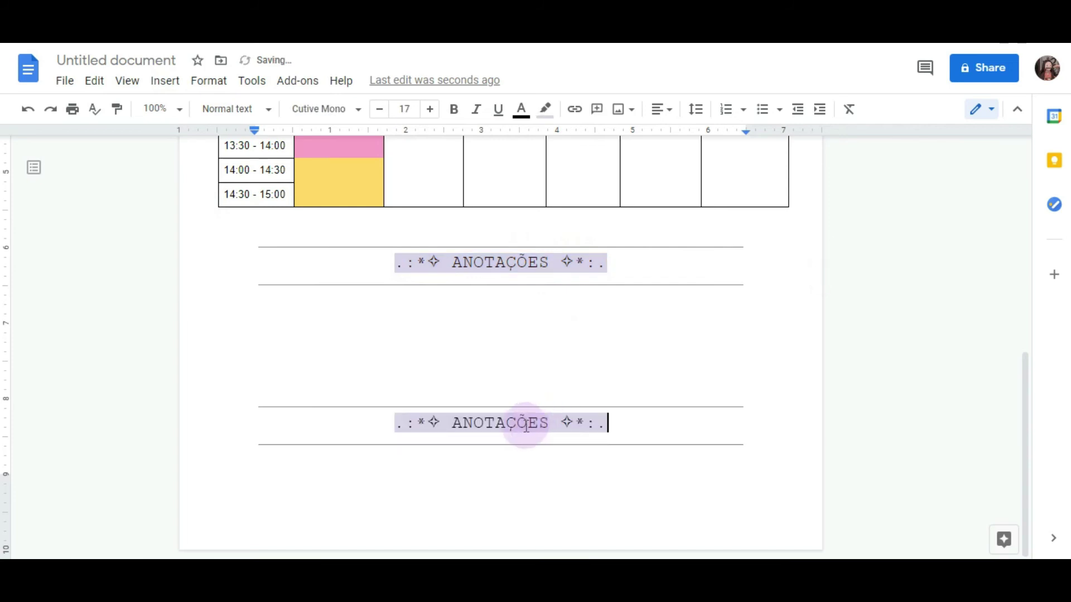
Replace the word ANOTAÇÕES in the upper ornamented heading with COLOR CODE
left_click(453, 261)
left_click_drag(521, 262, 541, 263)
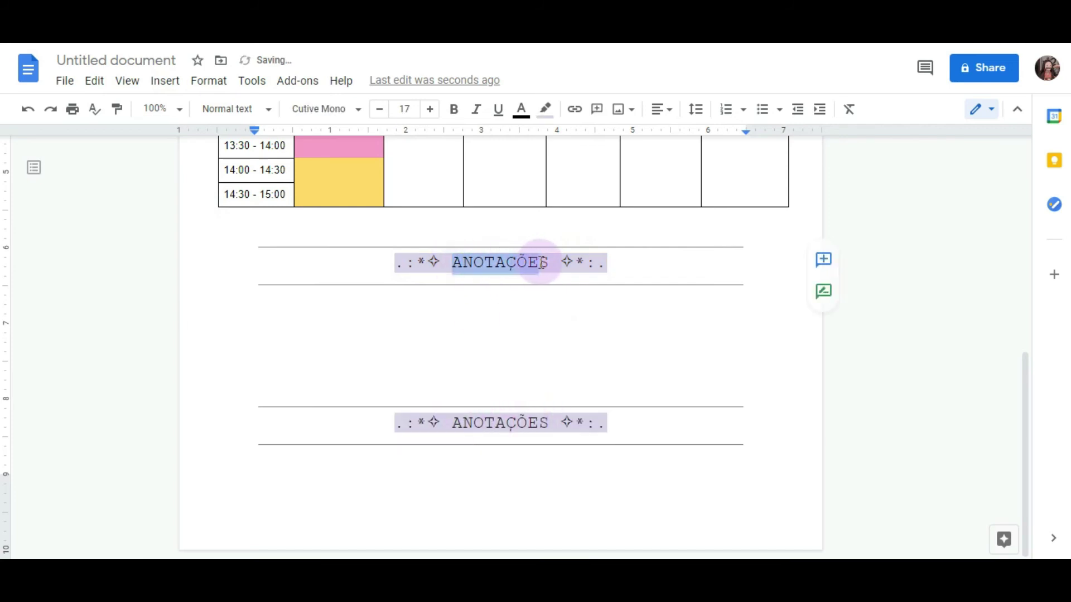
type("COLOR CODE")
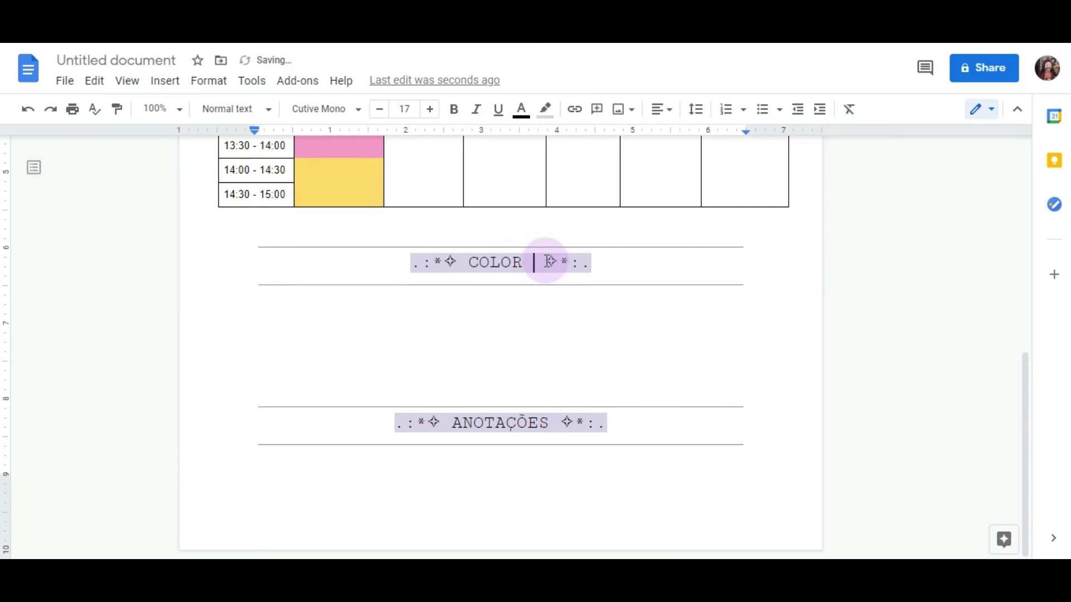
Left-align the blank line beneath the COLOR CODE heading and add a run of spaces on it
left_click(499, 297)
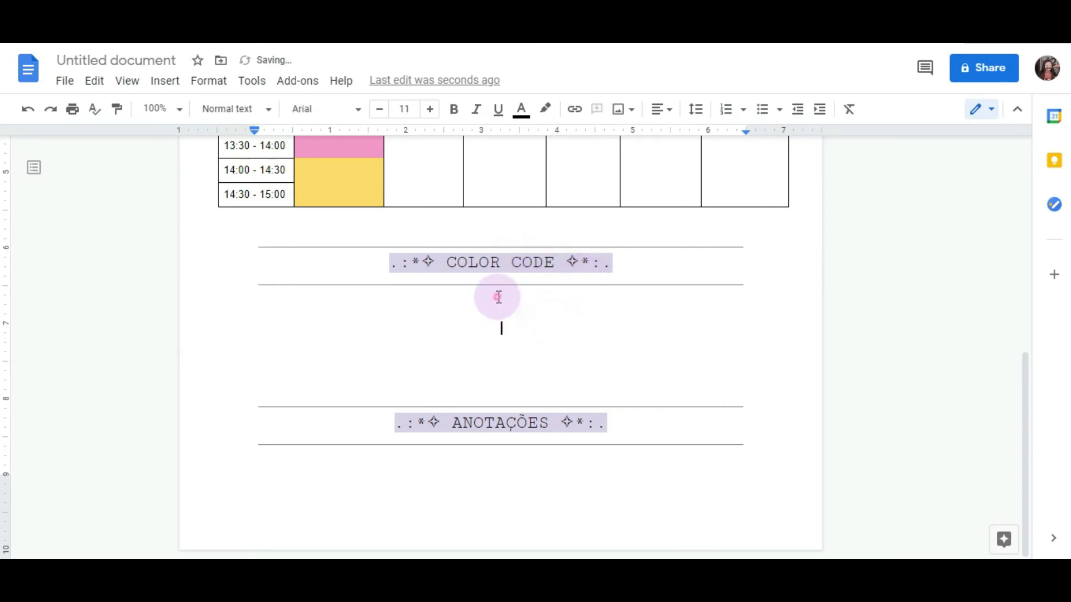
left_click(661, 109)
left_click(594, 137)
scroll(545, 244, "up", 2)
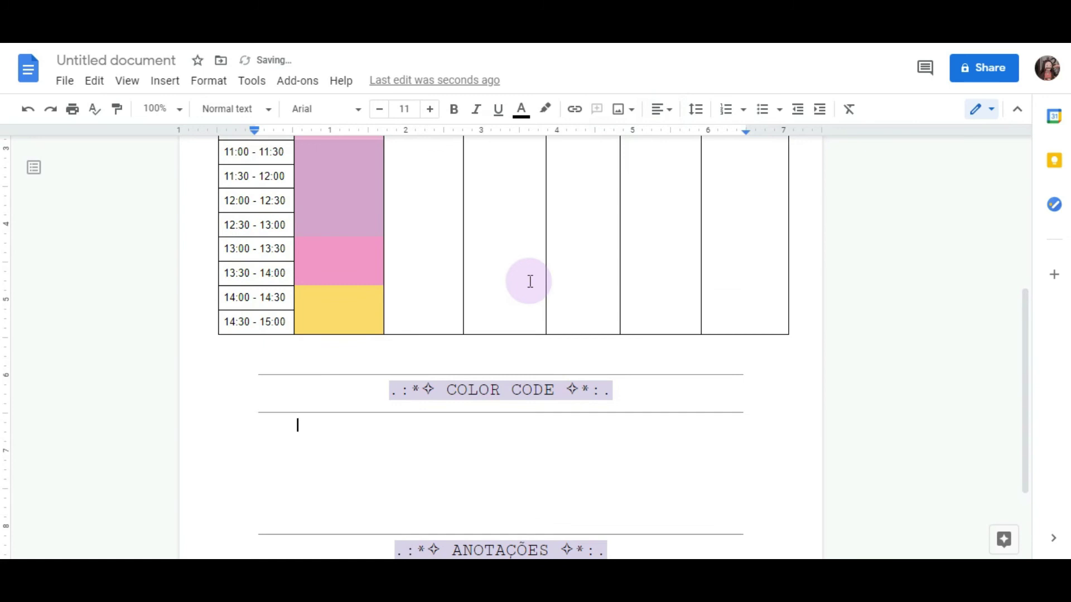
Highlight the spaces beneath the COLOR CODE heading with the custom light pink
left_click_drag(315, 425, 251, 426)
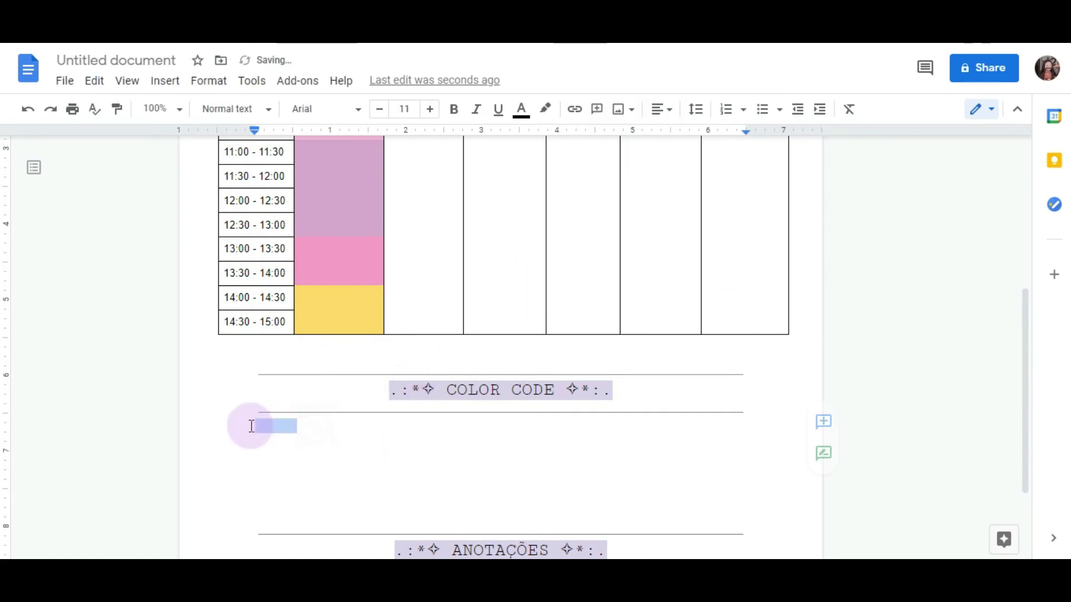
left_click(545, 109)
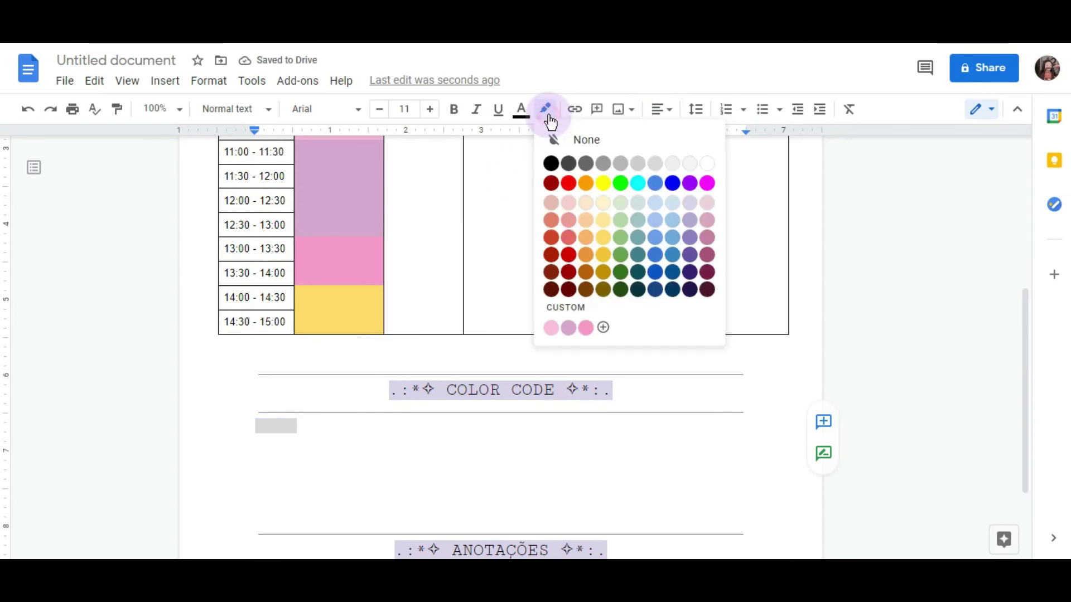
left_click(552, 329)
Highlight the spaces beneath the COLOR CODE heading with the custom mauve
left_click(309, 441)
left_click_drag(311, 433, 251, 427)
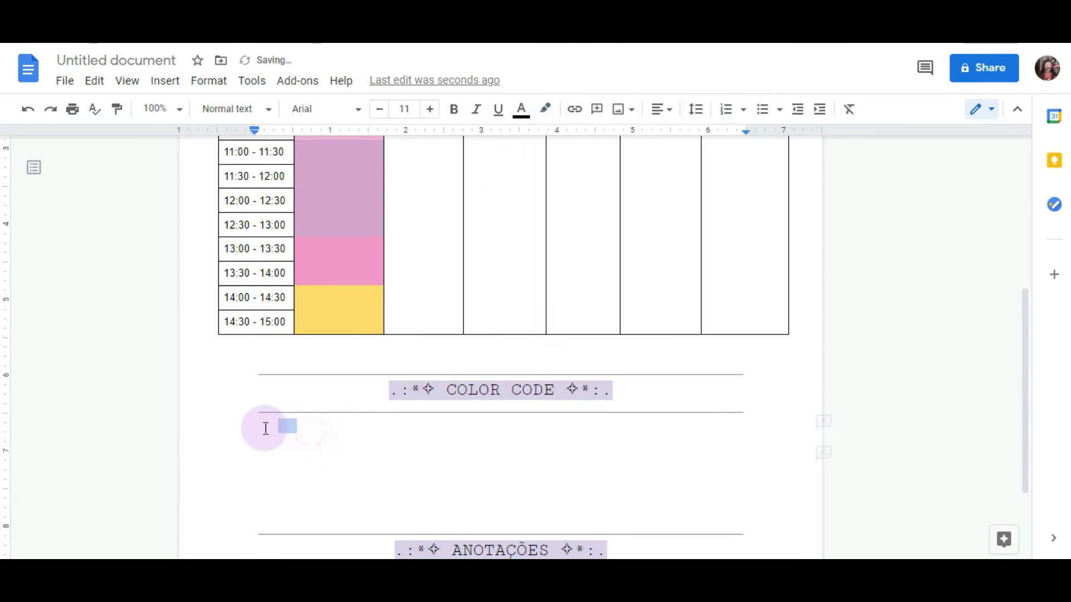
left_click(550, 119)
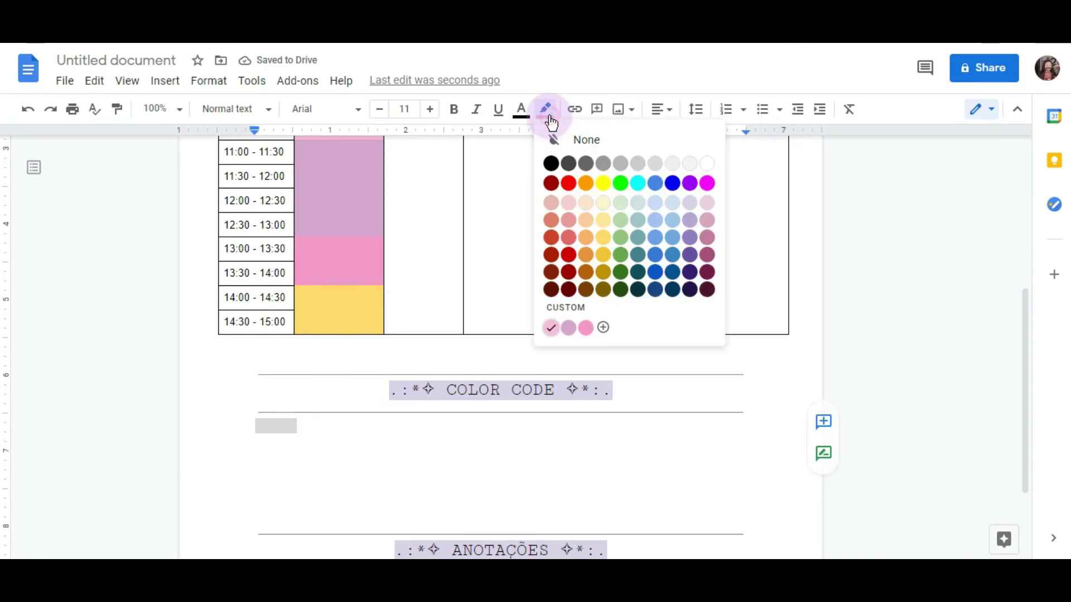
left_click(566, 328)
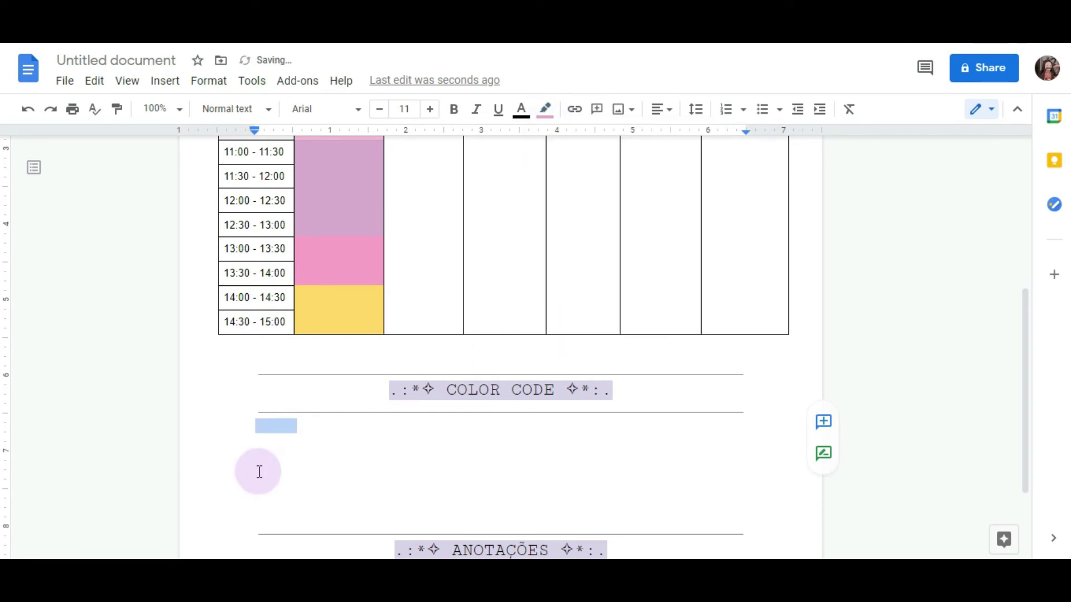
Add the label Física directly after the mauve-highlighted spaces
left_click(296, 440)
left_click(349, 433)
left_click_drag(339, 433, 258, 429)
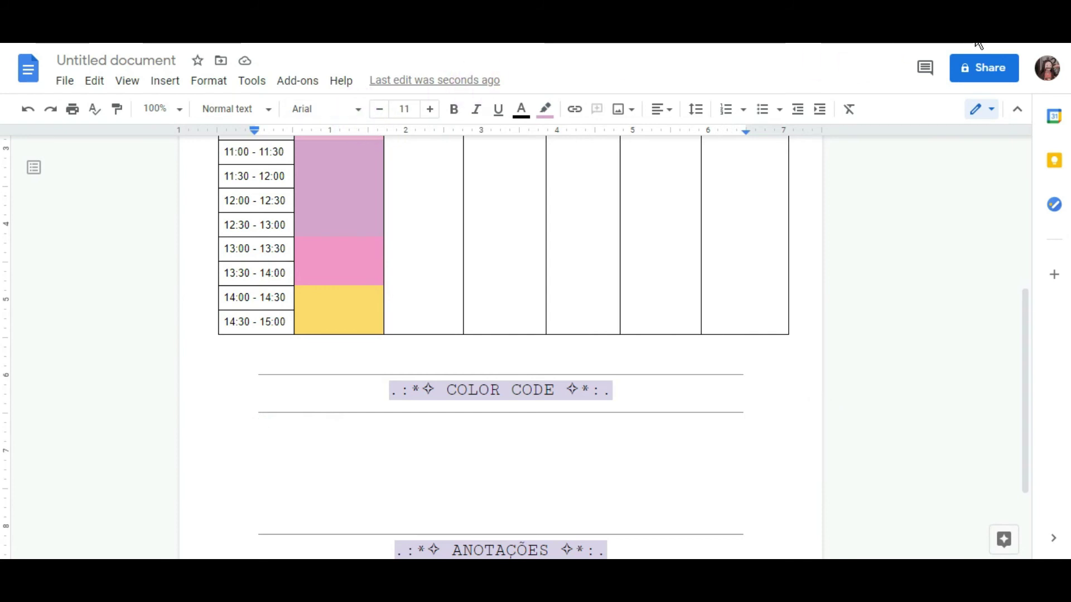
left_click(343, 505)
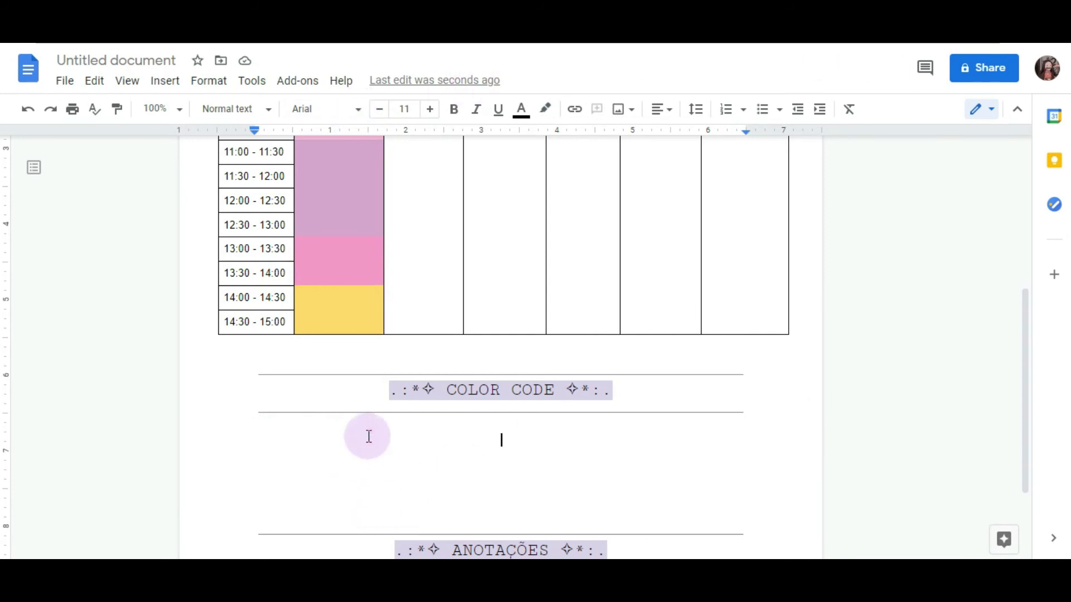
double_click(416, 433)
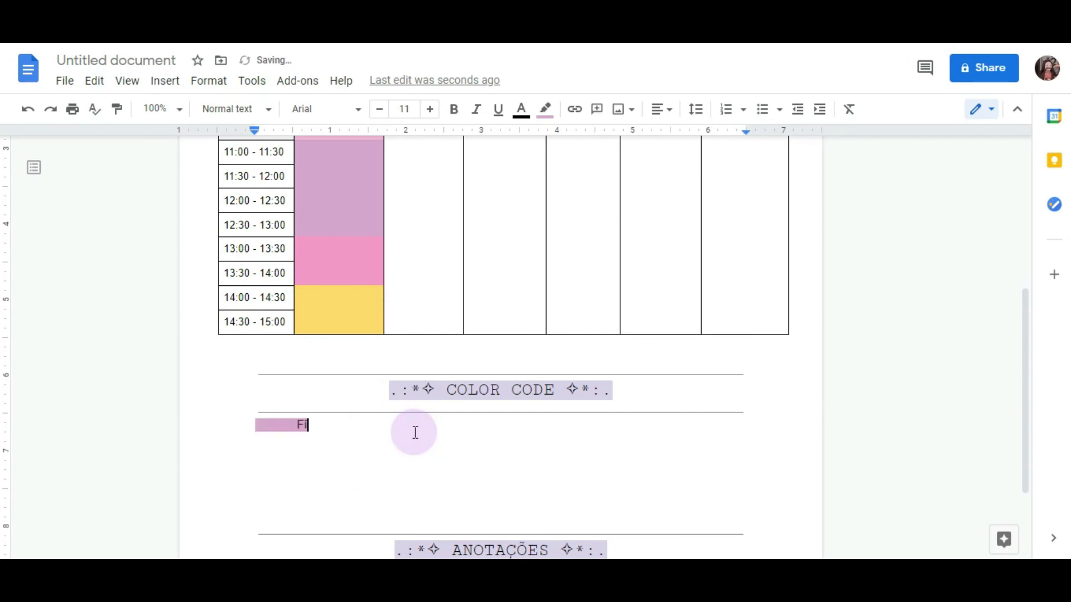
Insert a line break after Física, review the page layout, and undo the line break
key("Return")
scroll(415, 433, "down", 2)
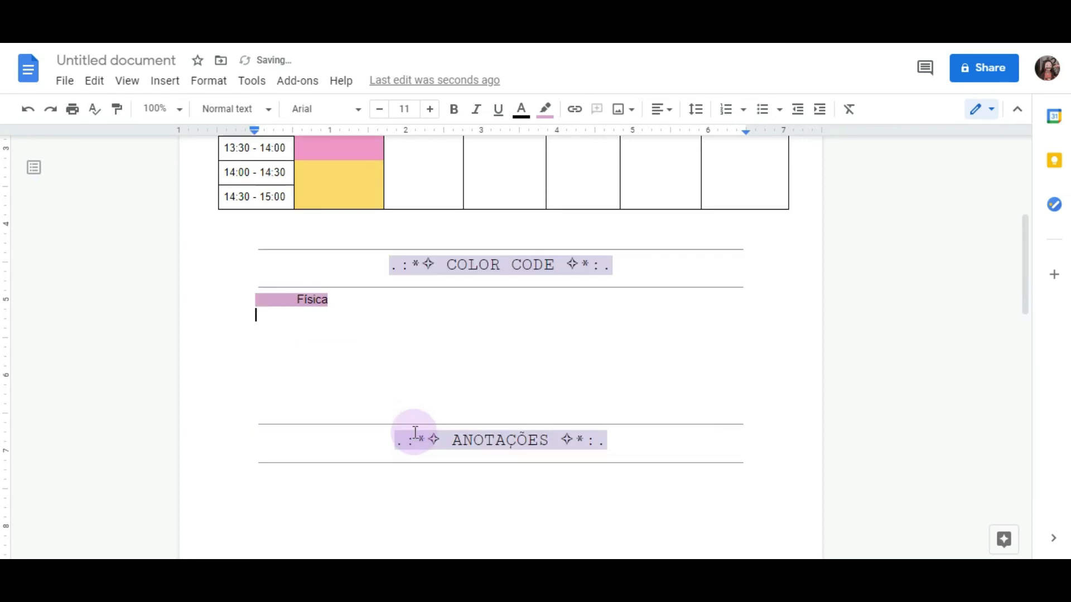
scroll(375, 446, "up", 5)
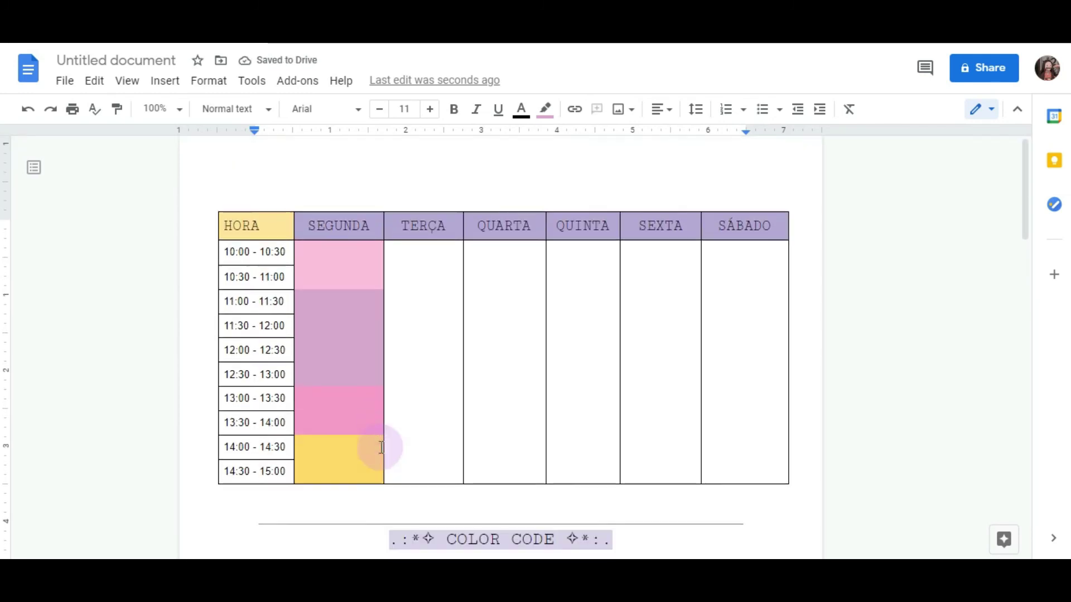
scroll(376, 445, "down", 5)
left_click(22, 115)
scroll(275, 382, "down", 2)
Delete the surplus blank lines between the Física entry and the ANOTAÇÕES section
left_click(331, 458)
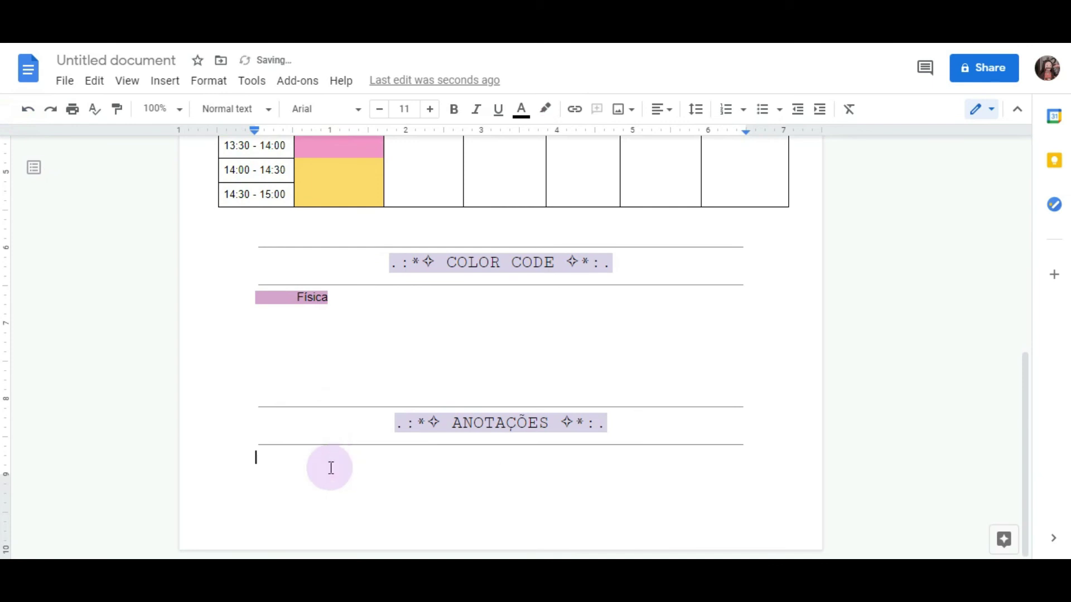
key("BackSpace")
key("BackSpace")
key("BackSpace")
key("BackSpace")
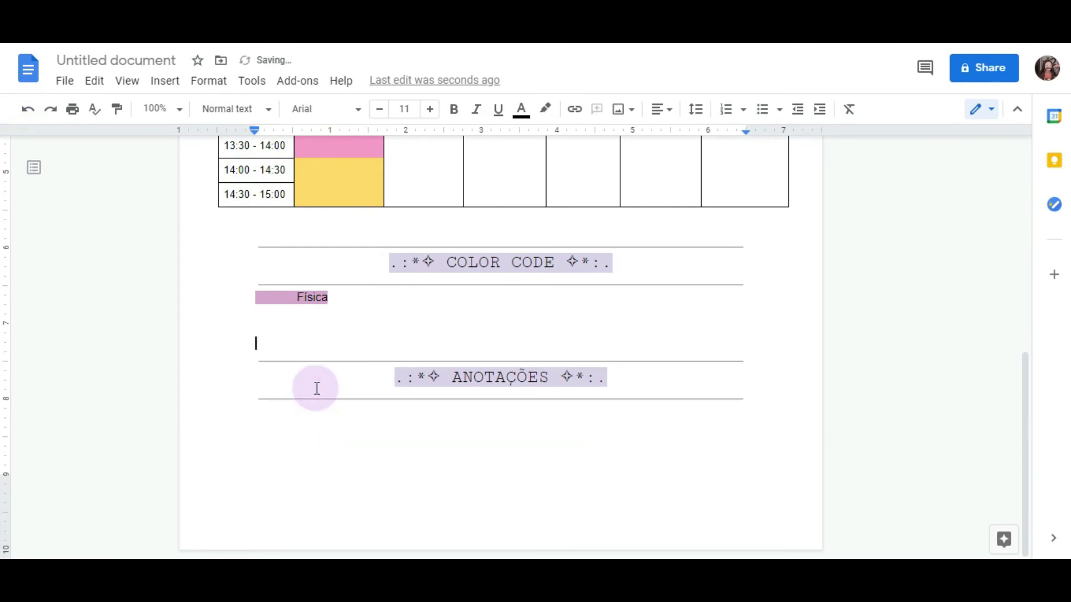
key("BackSpace")
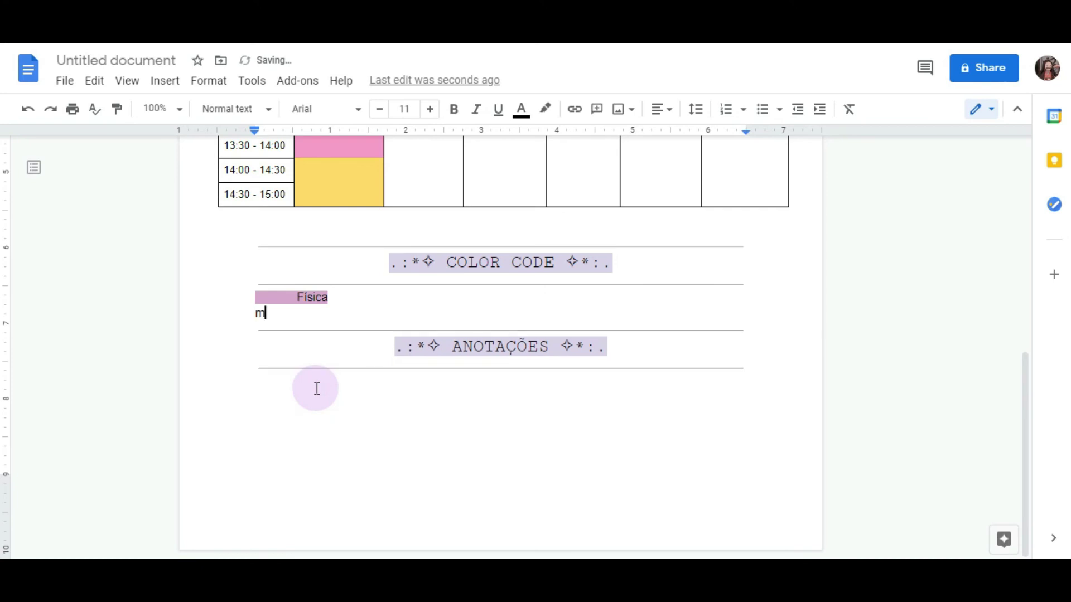
List Matemática, Português and Inglês on separate lines beneath Física, leaving no extra line after Inglês
type("Matemáti")
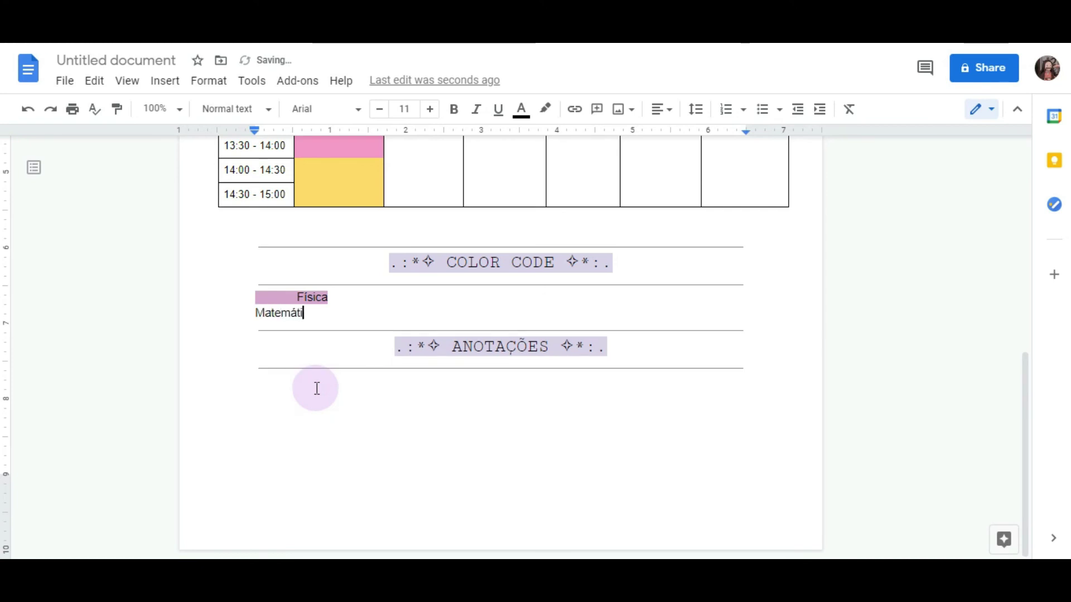
type("ca")
key("Return")
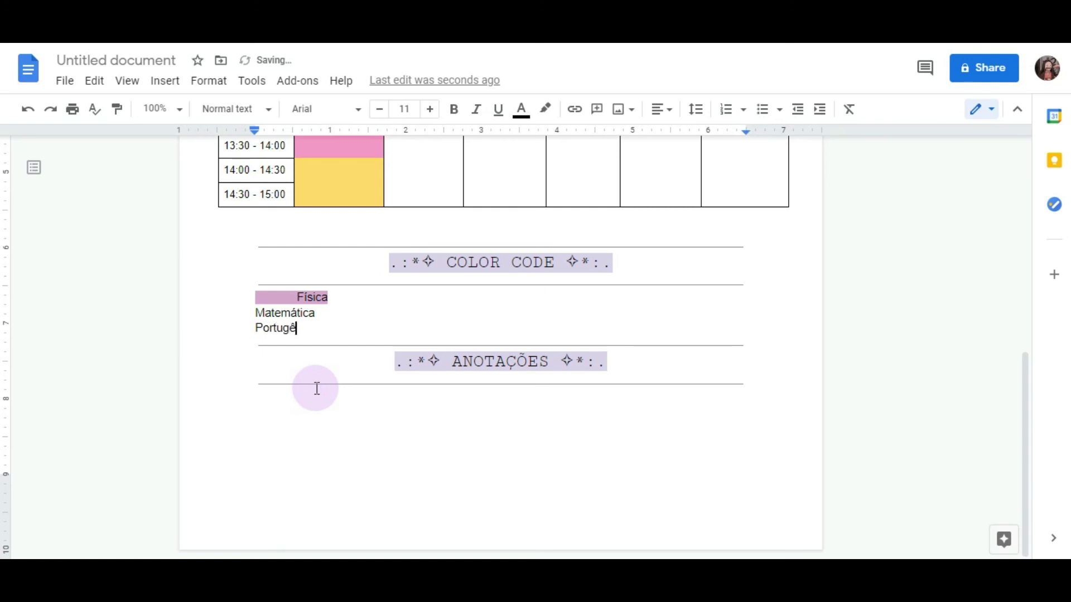
type("Português")
key("Return")
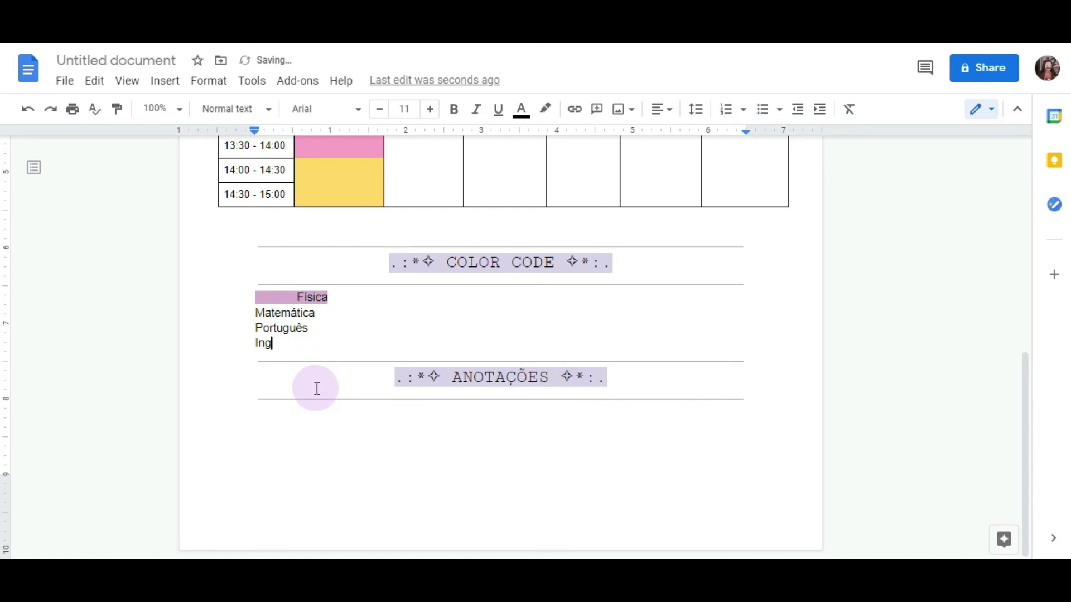
type("Inglês")
key("Return")
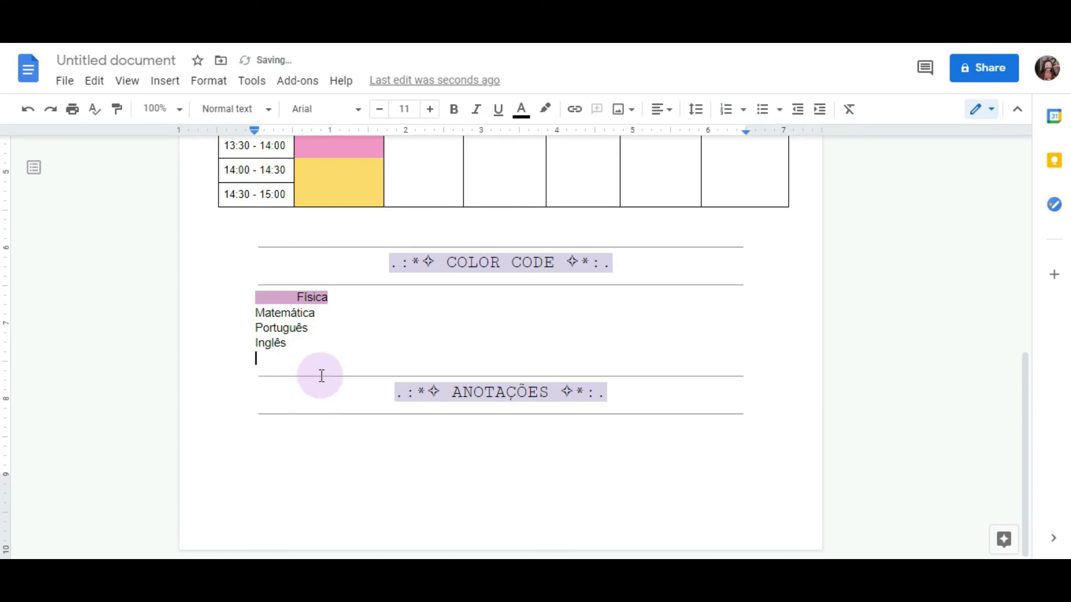
scroll(321, 375, "up", 4)
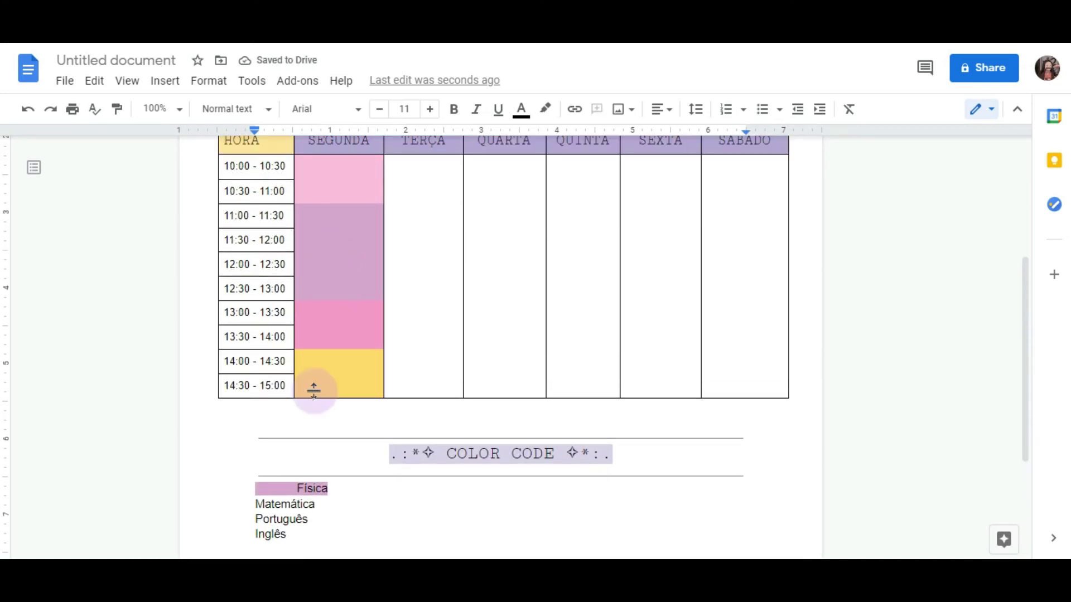
scroll(292, 521, "down", 3)
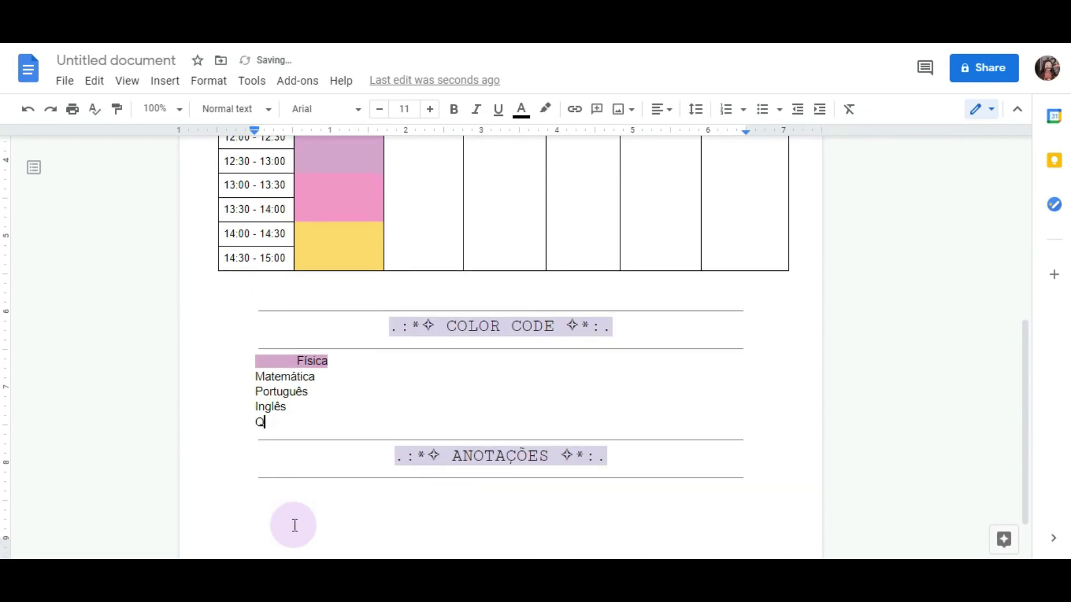
key("BackSpace")
key("BackSpace")
Highlight Matemática with the custom light pink and Português with the custom darker pink
left_click_drag(252, 376, 313, 378)
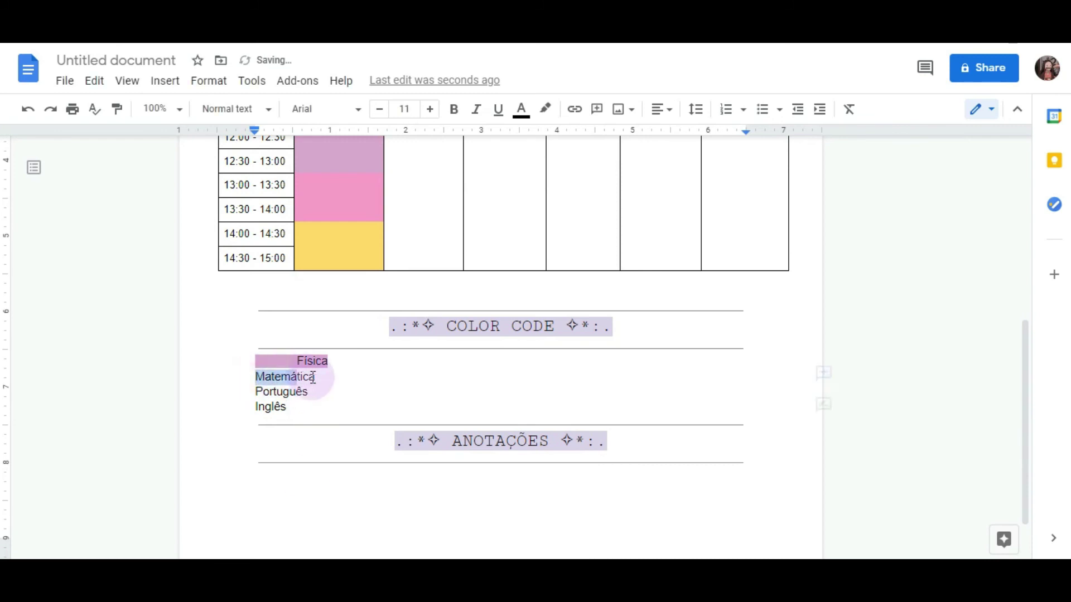
left_click(545, 109)
left_click(552, 330)
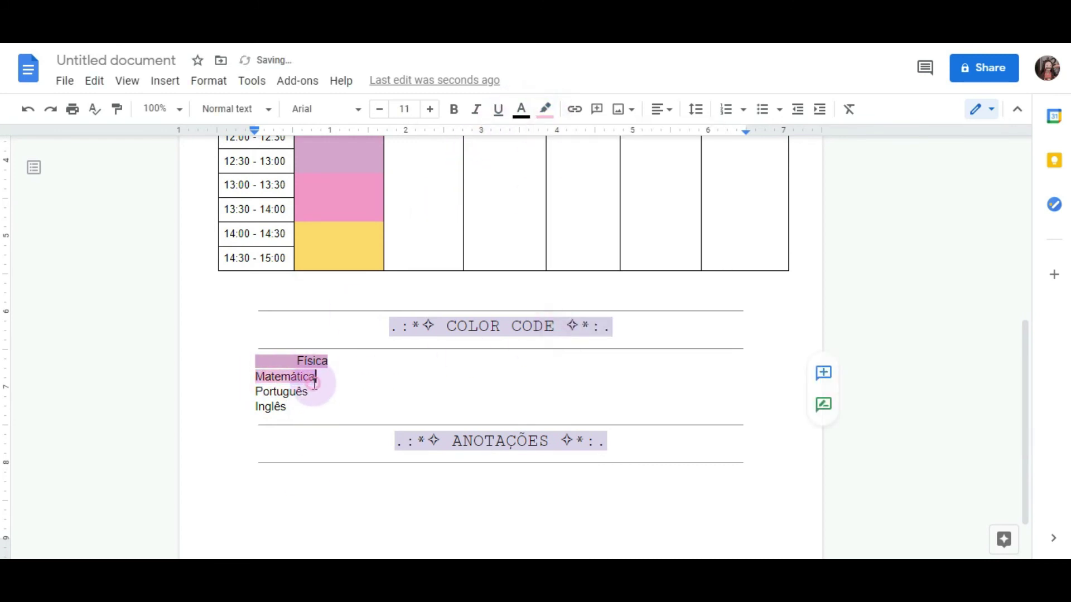
left_click_drag(255, 391, 313, 391)
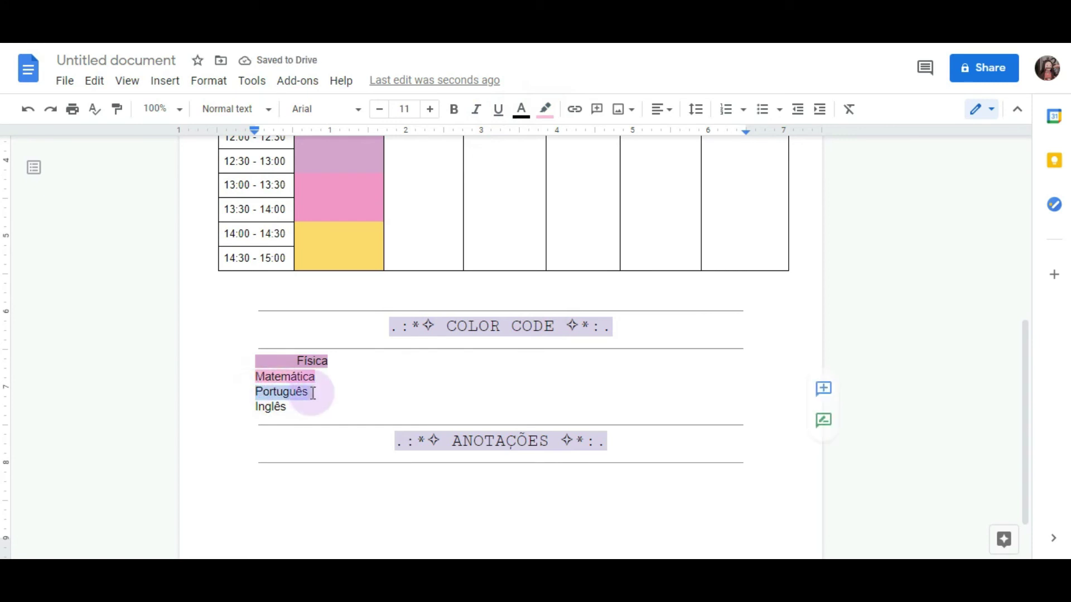
left_click(545, 109)
left_click(586, 328)
Highlight Inglês with the golden yellow preset color
left_click(313, 405)
left_click_drag(258, 409, 287, 407)
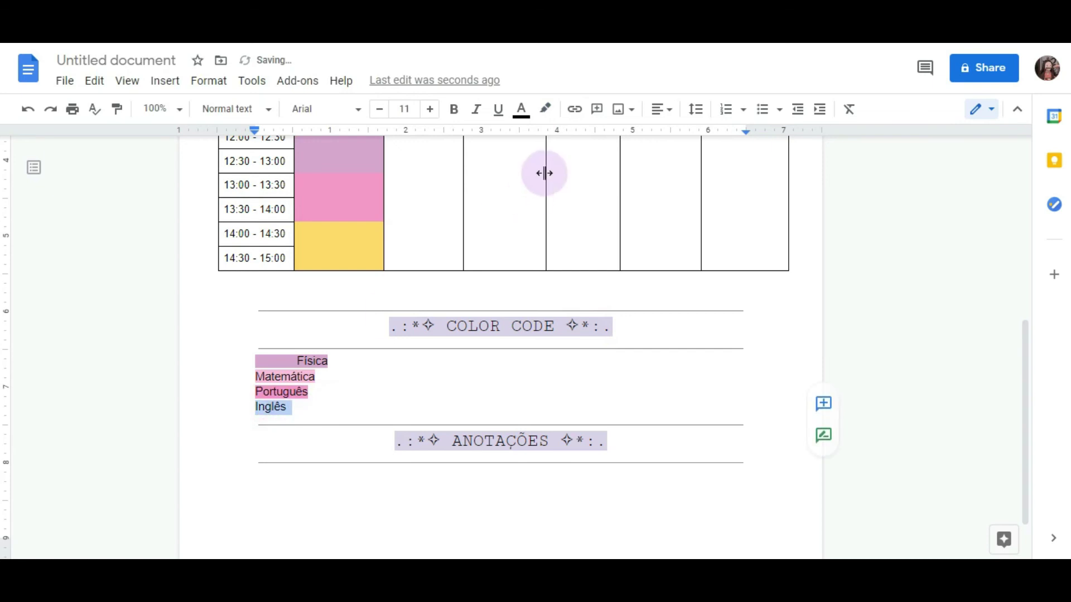
left_click(545, 109)
left_click(603, 241)
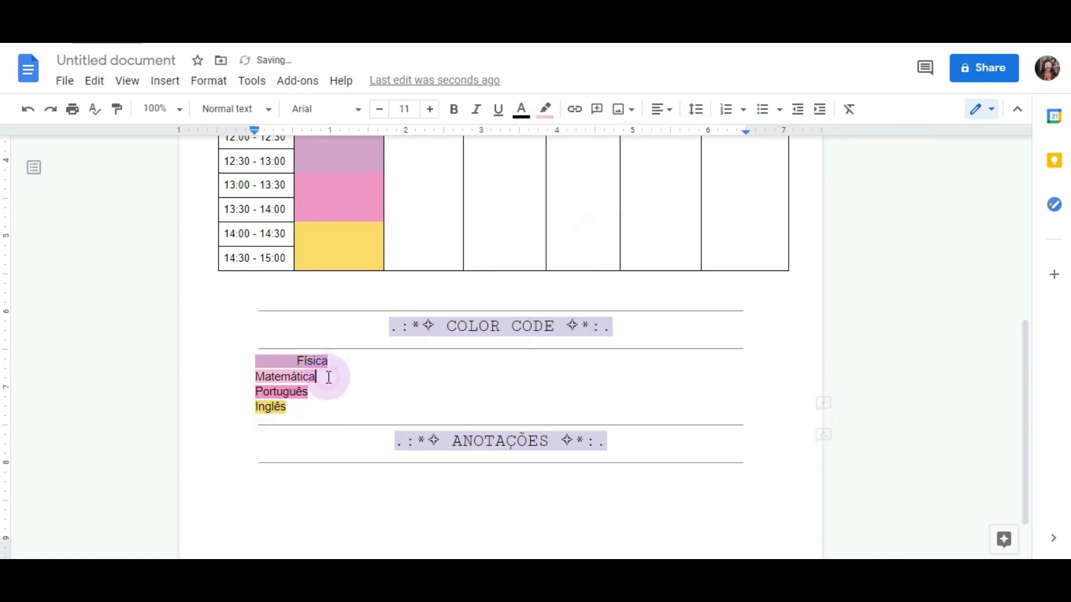
Compare the fill color of the 14:30 - 15:00 SEGUNDA cell with the highlight color of Inglês
left_click(327, 257)
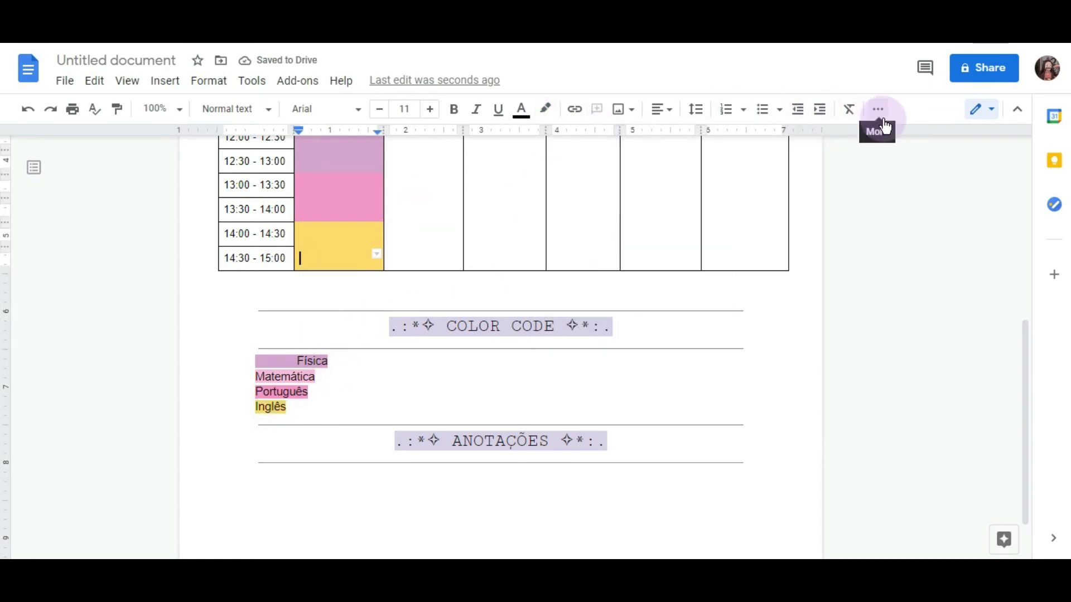
left_click(878, 109)
left_click(795, 141)
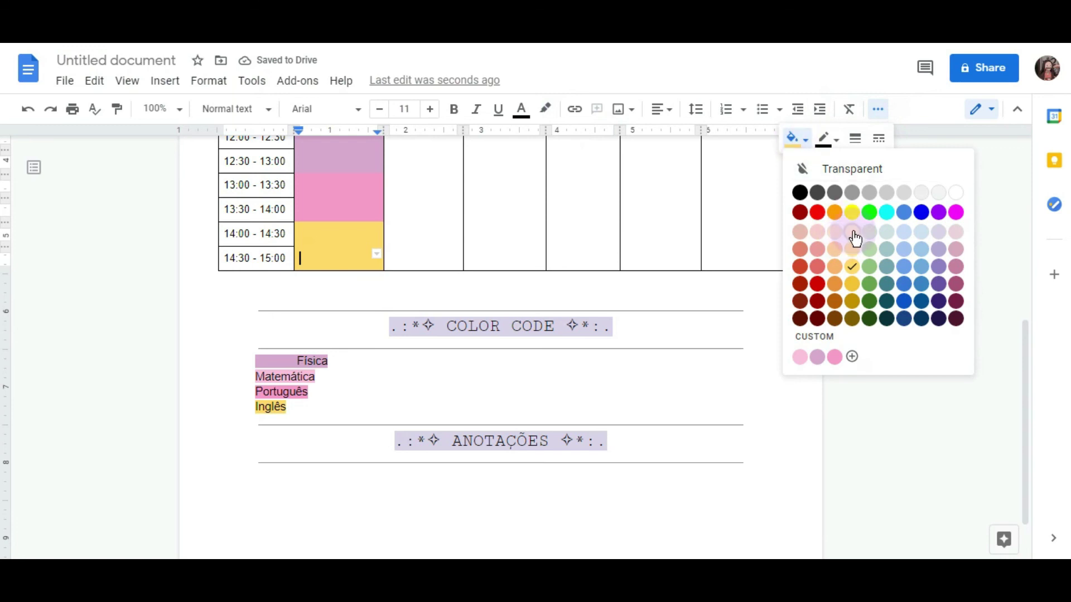
left_click_drag(283, 407, 255, 407)
left_click(546, 111)
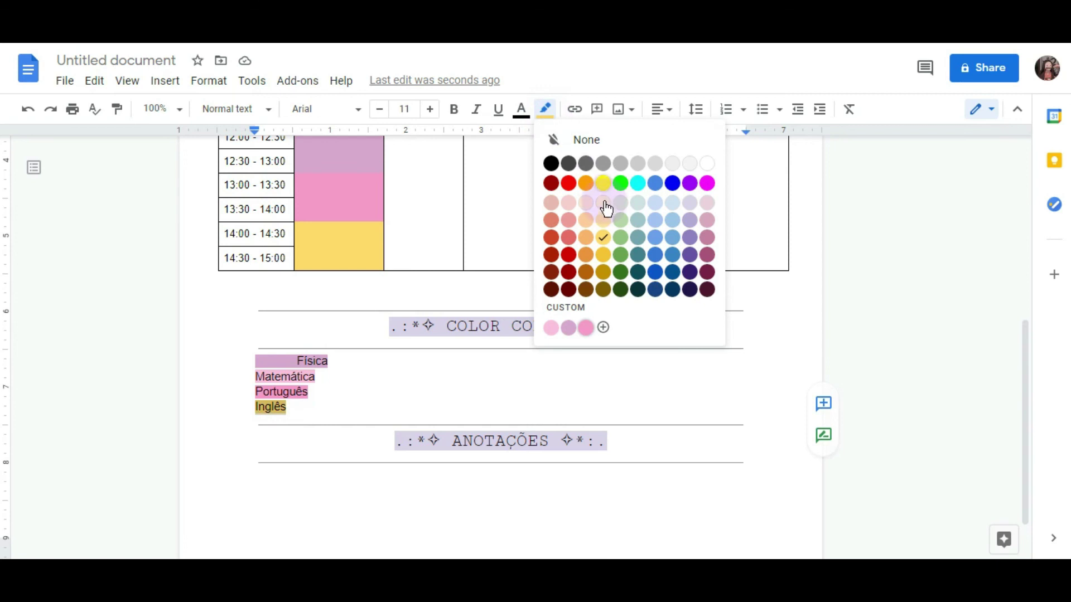
left_click(353, 388)
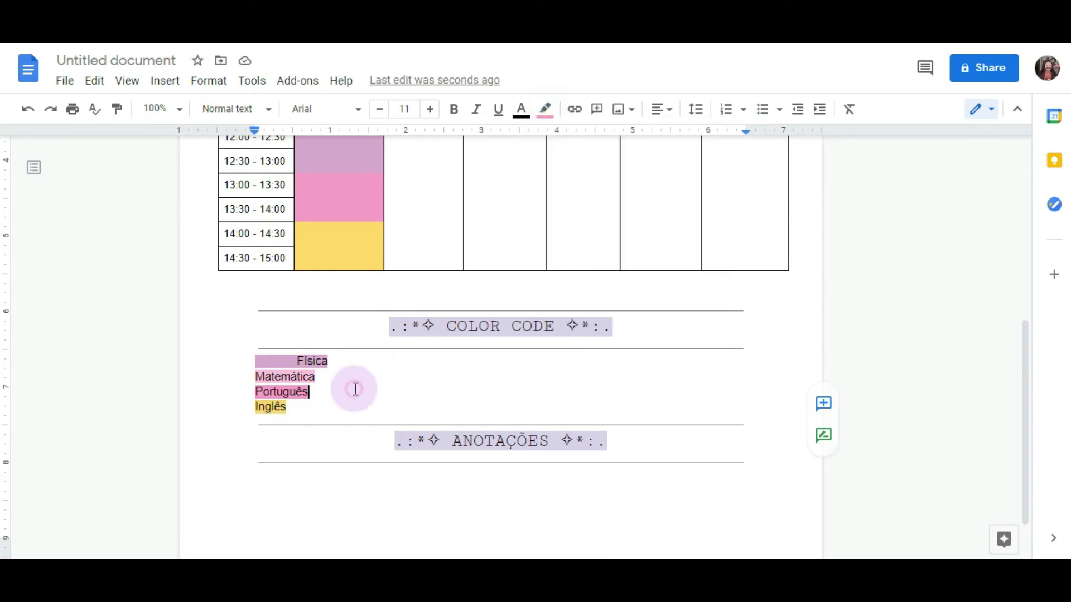
Indent Inglês with leading spaces and copy Física's highlighted leading spaces in front of Matemática and Português
left_click(255, 406)
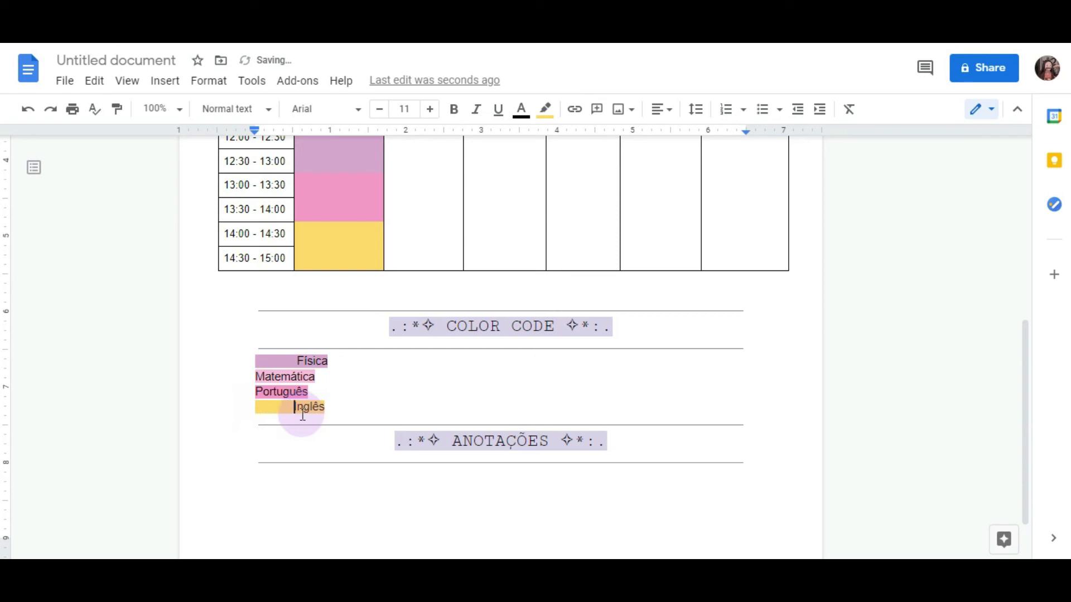
left_click_drag(296, 361, 254, 361)
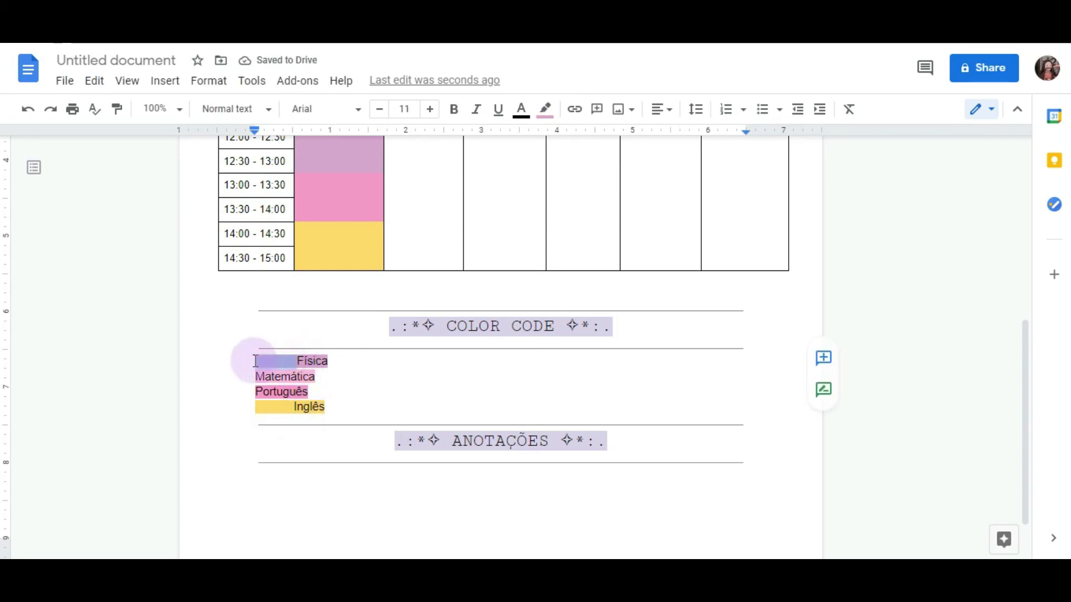
left_click(257, 377)
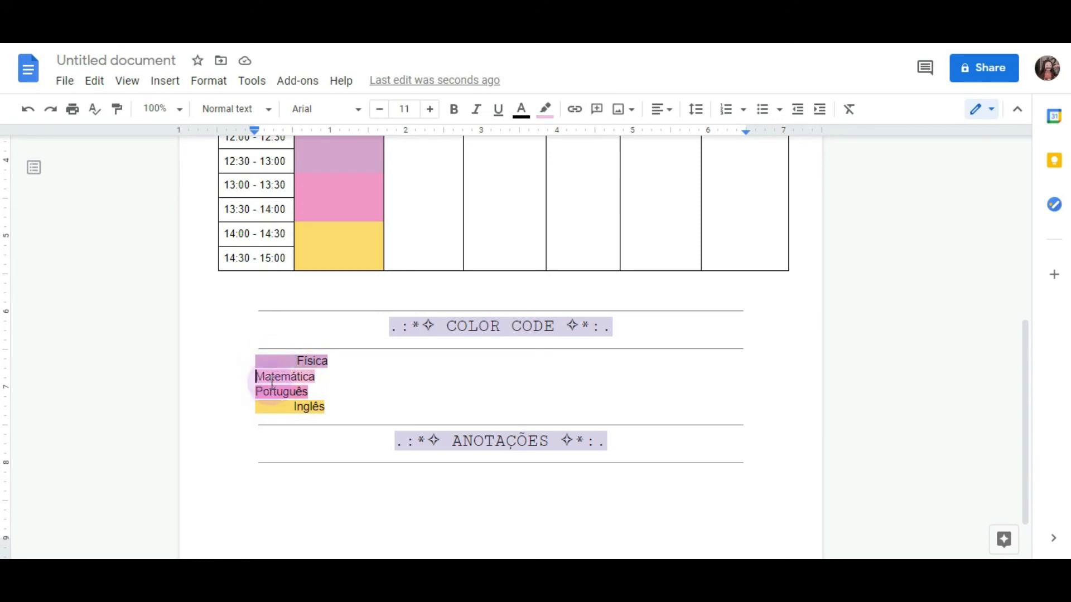
key("ctrl+v")
left_click(258, 392)
key("ctrl+v")
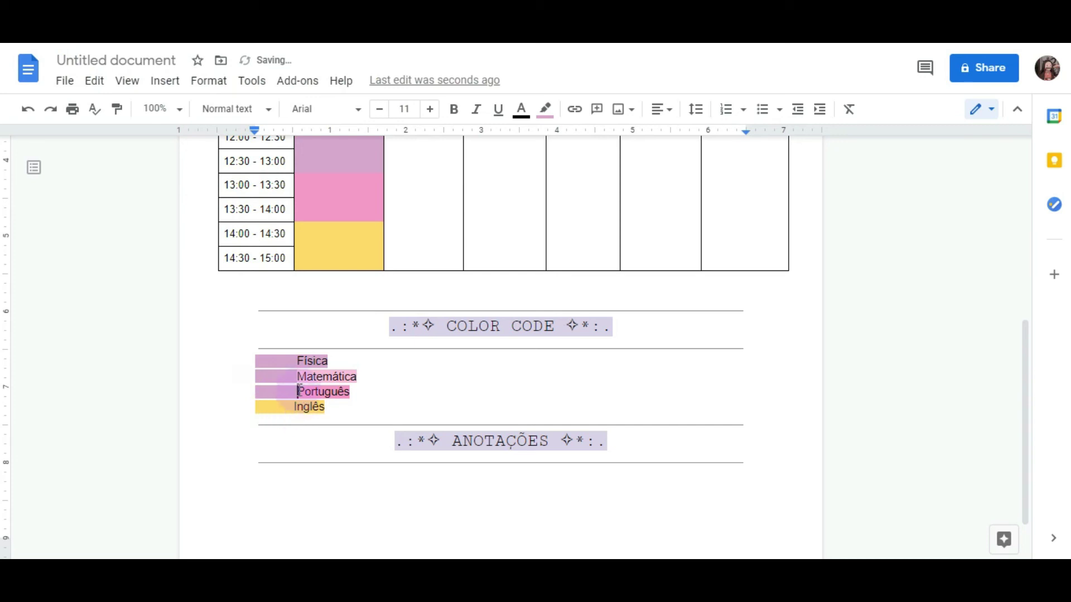
Highlight the leading spaces of Português with the custom darker pink and those of Matemática with the custom light pink
left_click_drag(298, 392, 257, 392)
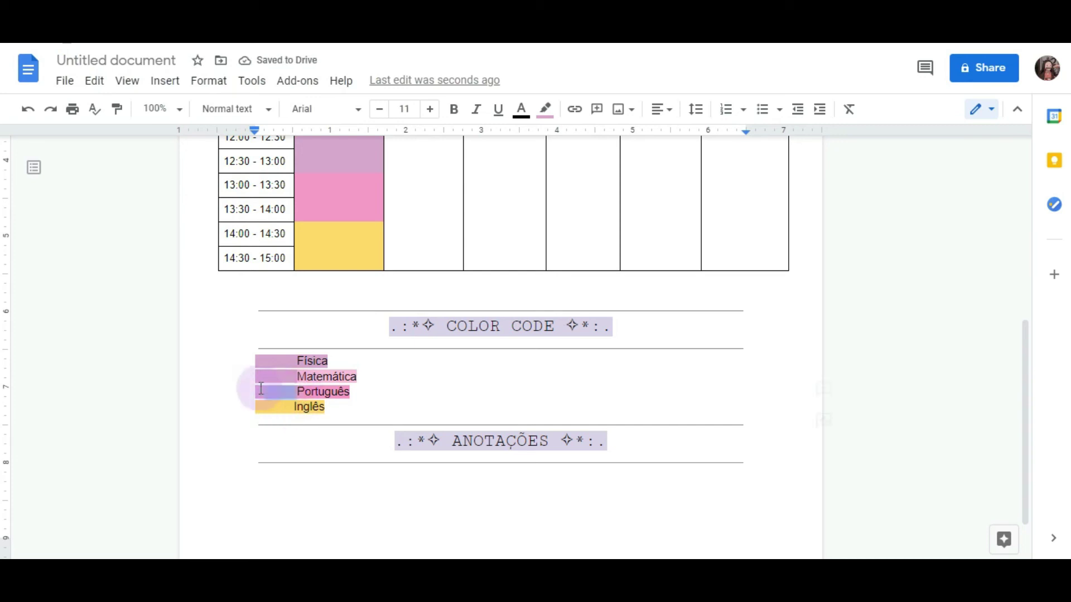
left_click(545, 109)
left_click(551, 328)
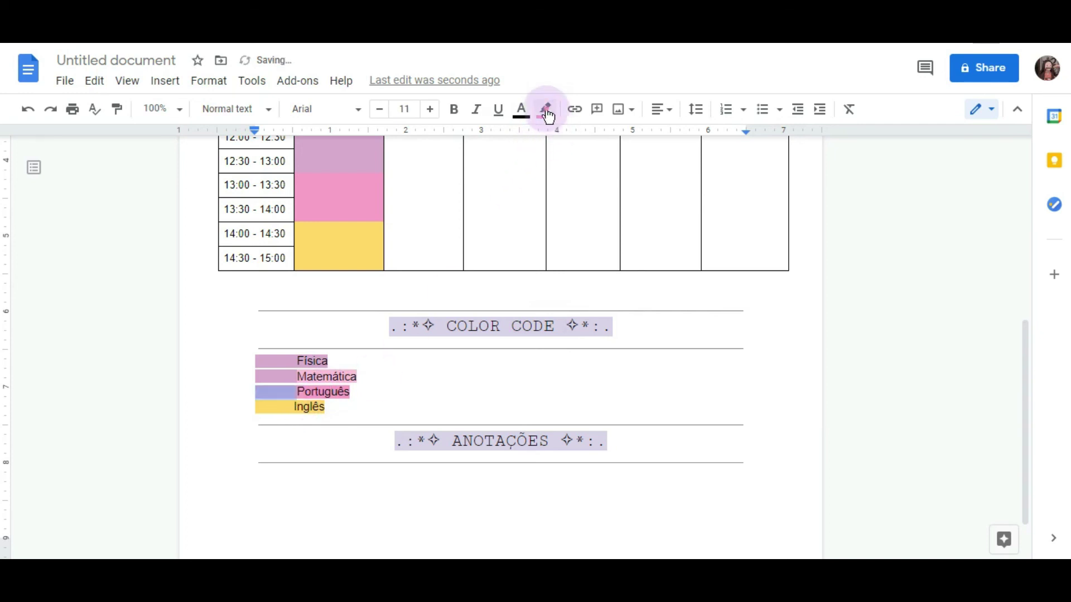
left_click(545, 110)
left_click(586, 328)
left_click_drag(297, 376, 251, 382)
left_click(547, 126)
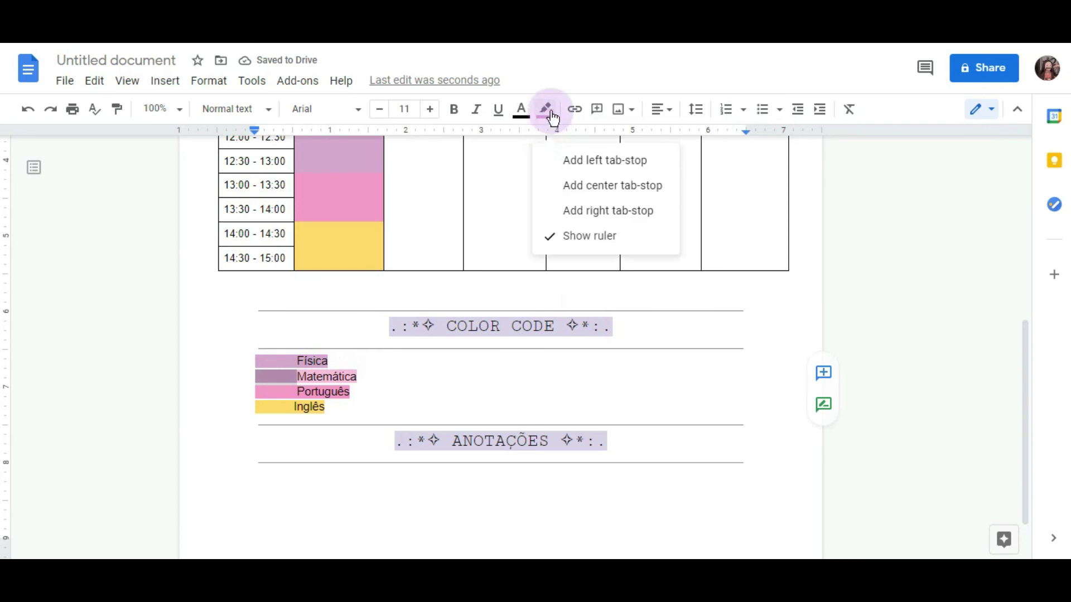
left_click(548, 110)
left_click(551, 327)
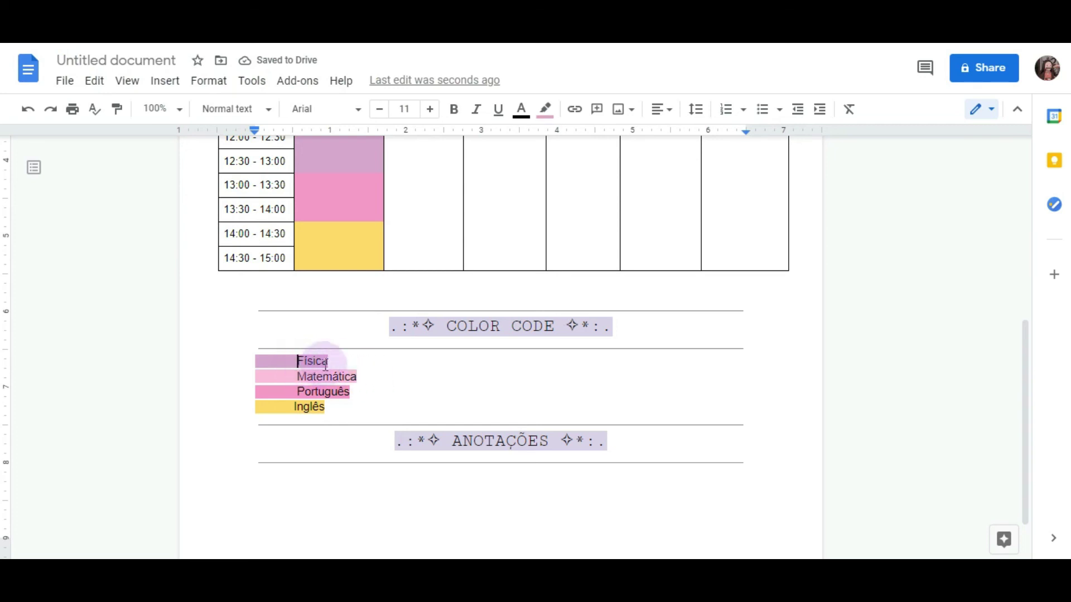
Insert a period followed by a space directly before Física, Matemática, Português and Inglês in the legend
left_click(297, 377)
type(".")
left_click(300, 393)
type(".")
left_click(293, 407)
type(".")
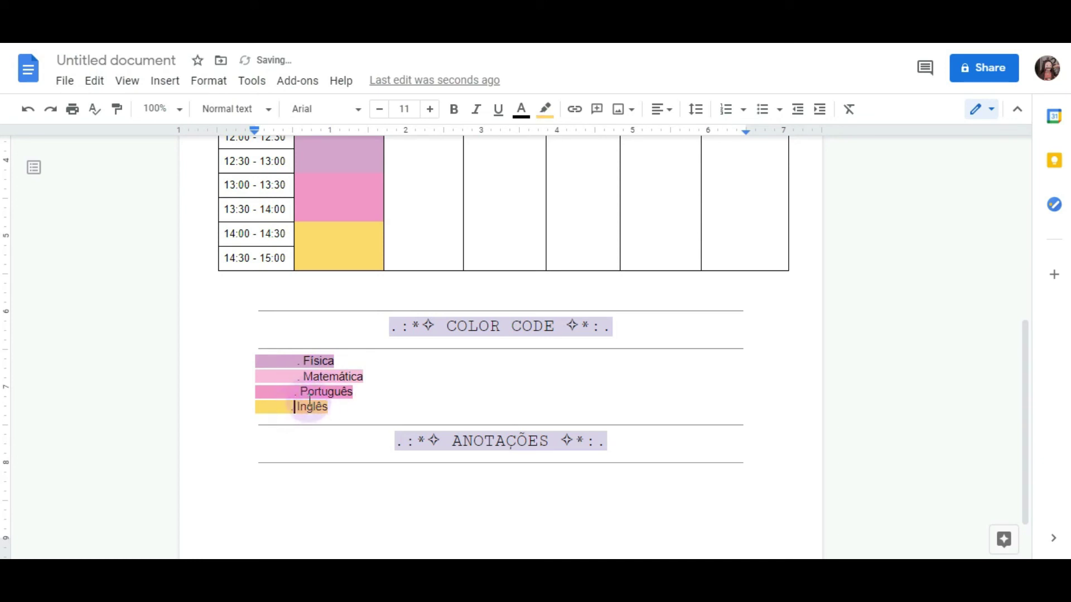
left_click(301, 399)
left_click(326, 386)
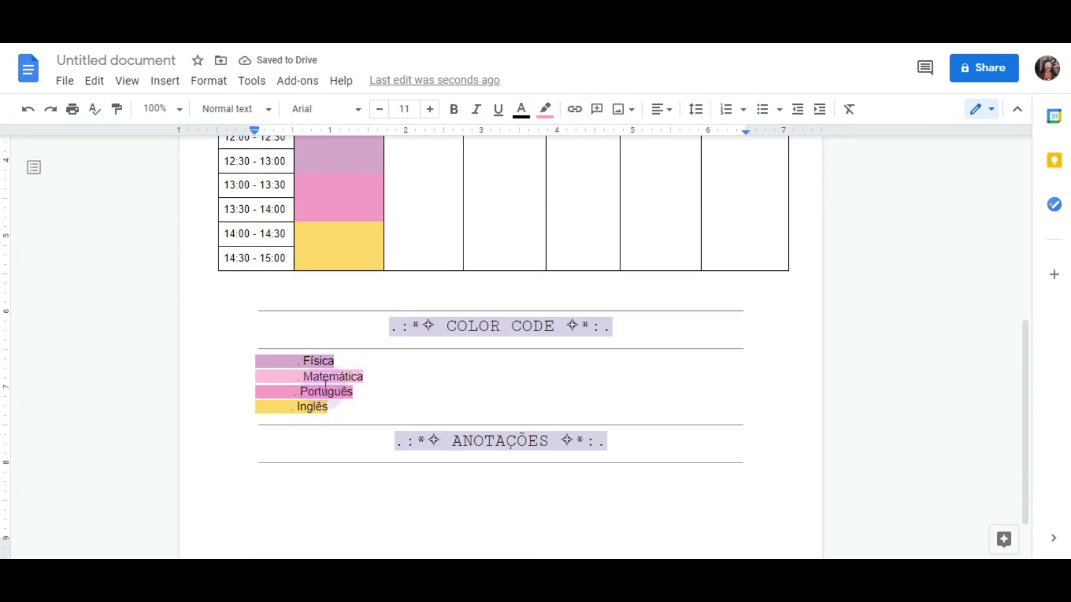
Remove the highlight from the words Português and Matemática, keeping it on the spaces before them
left_click_drag(301, 391, 353, 391)
left_click(544, 109)
left_click(566, 137)
left_click(406, 388)
left_click_drag(305, 377, 363, 377)
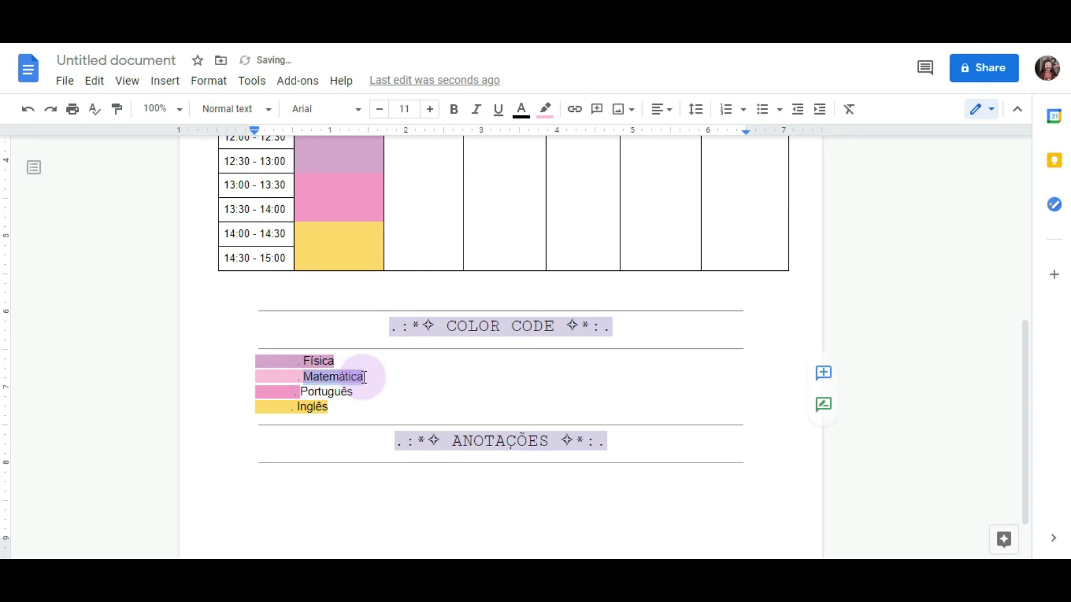
left_click(545, 110)
left_click(559, 138)
Remove the highlight from the words Física and Inglês, keeping it on the spaces before them
left_click_drag(303, 361, 339, 361)
left_click(549, 120)
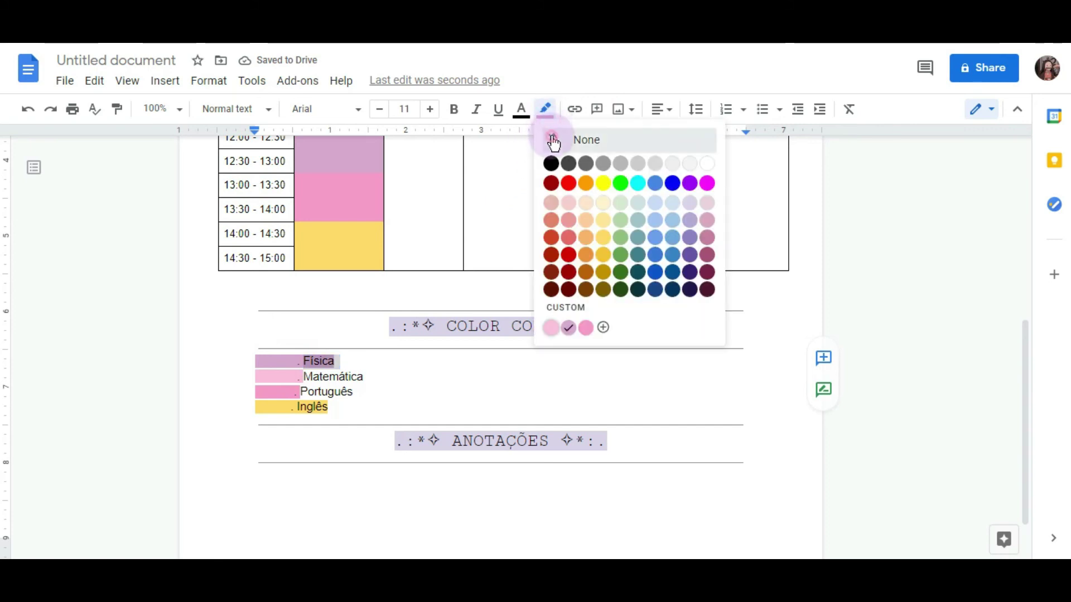
left_click(551, 139)
left_click(297, 407)
double_click(314, 406)
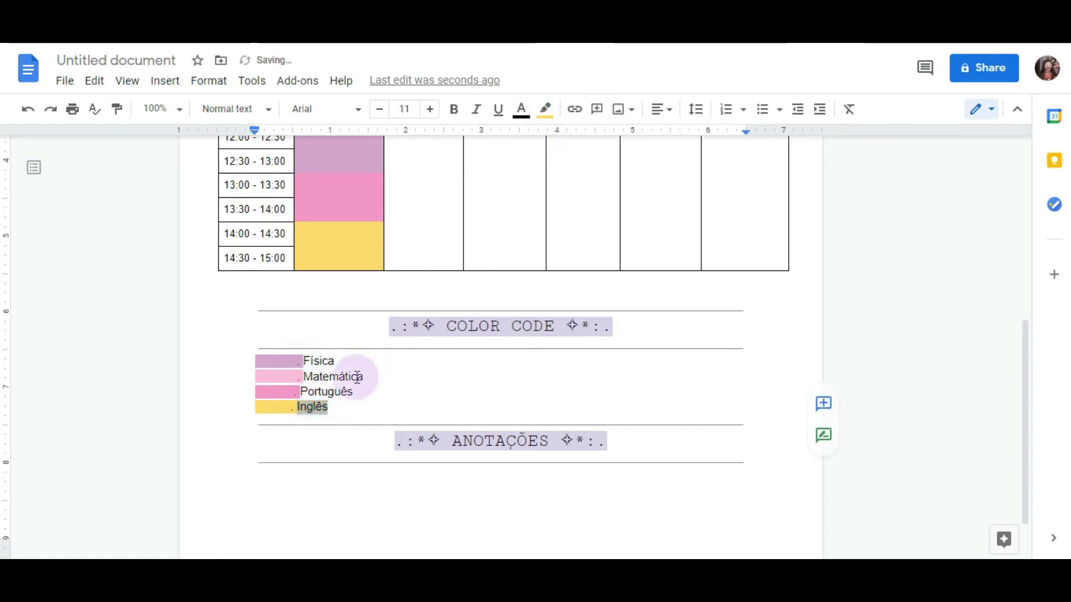
left_click(546, 109)
left_click(562, 139)
left_click(322, 360)
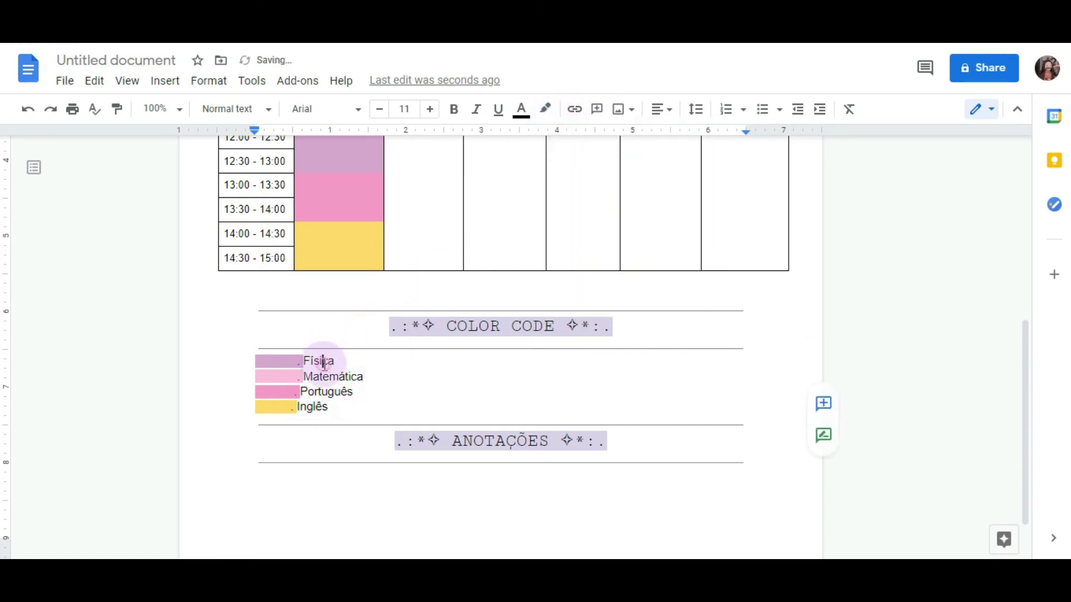
Delete the space between the period and the subject name on all four legend lines
left_click(304, 376)
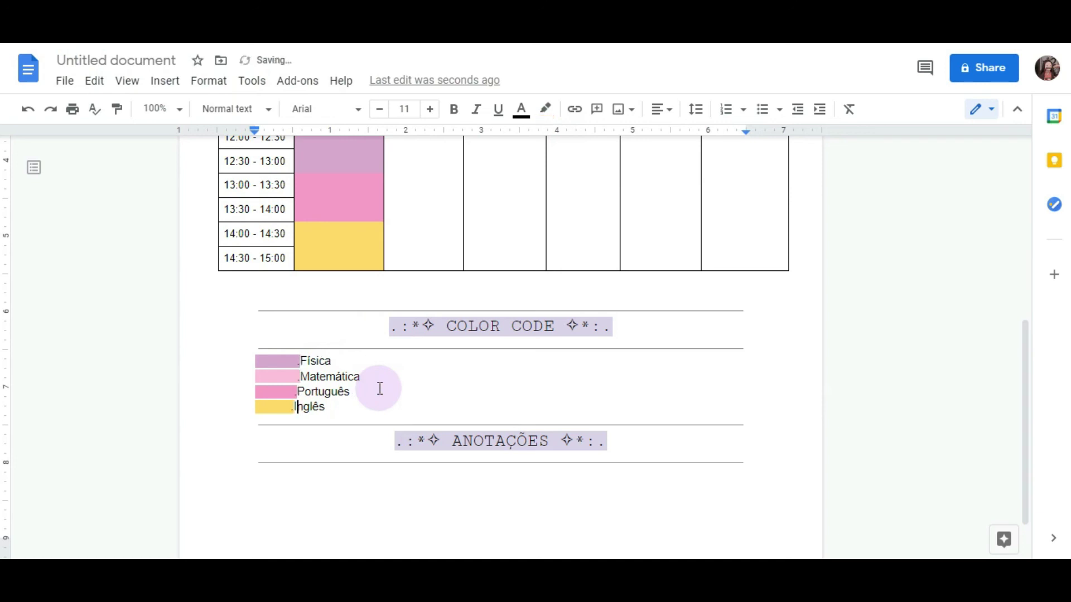
key("Down")
key("Return")
key("BackSpace")
Add highlighted spaces after each period so the four color swatches are equally wide and the subject names align
left_click(302, 362)
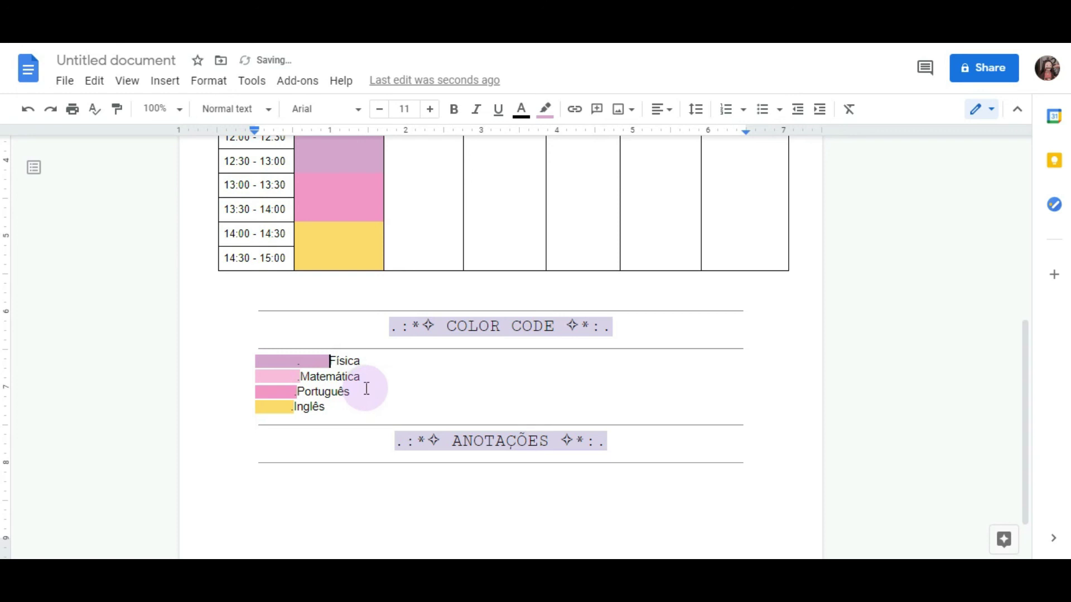
left_click(302, 377)
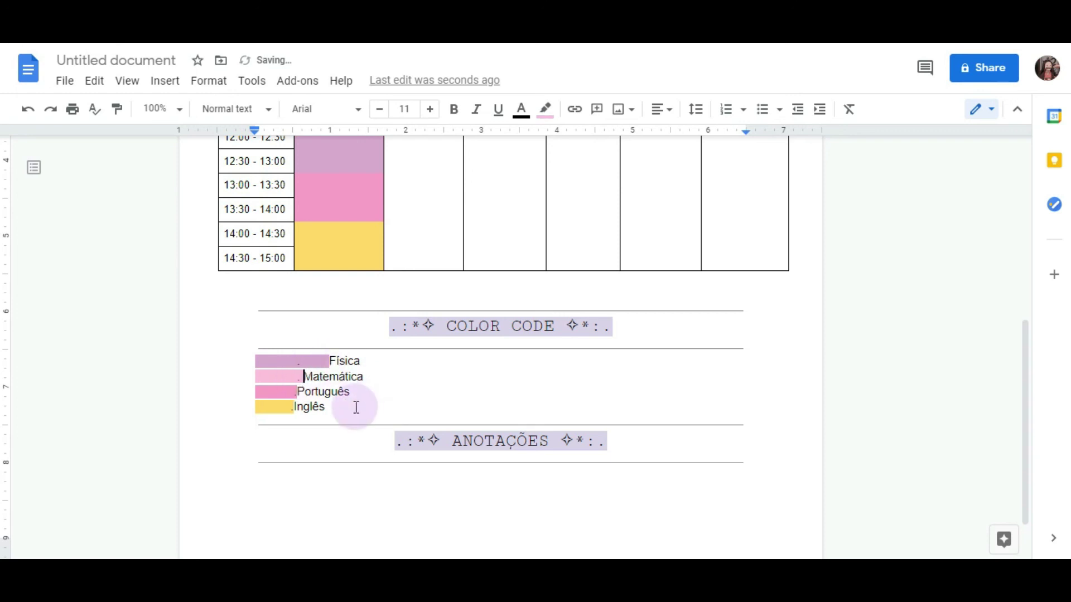
left_click(297, 392)
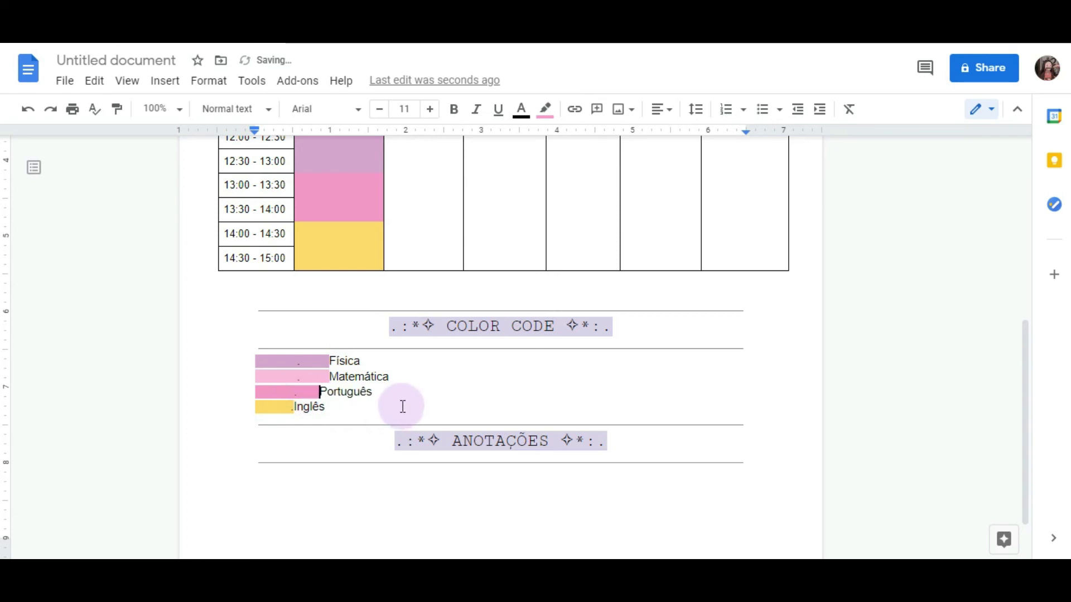
left_click(296, 410)
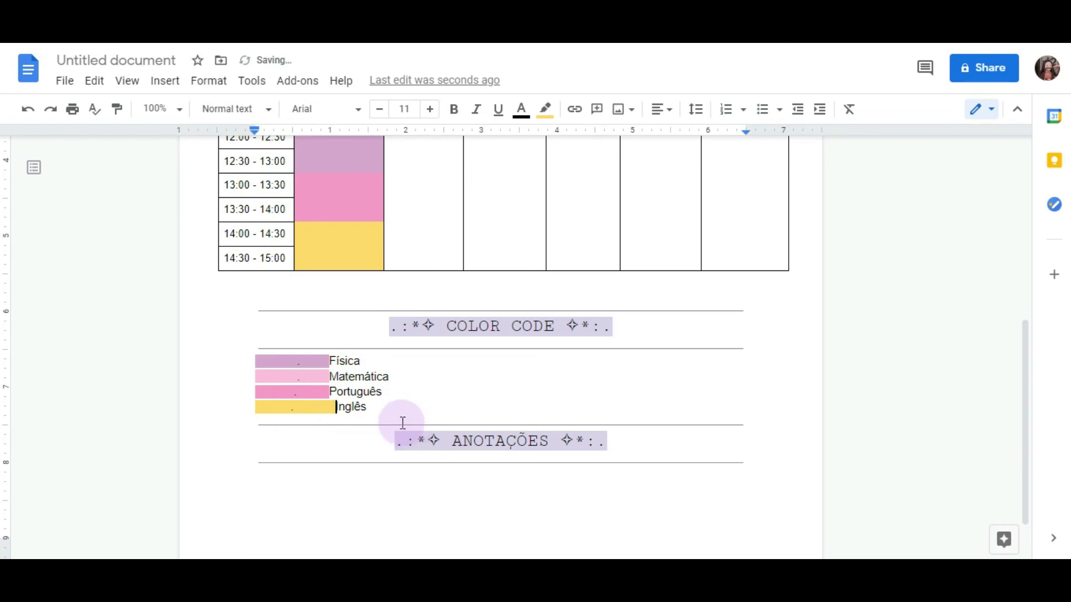
left_click(330, 392)
left_click(331, 377)
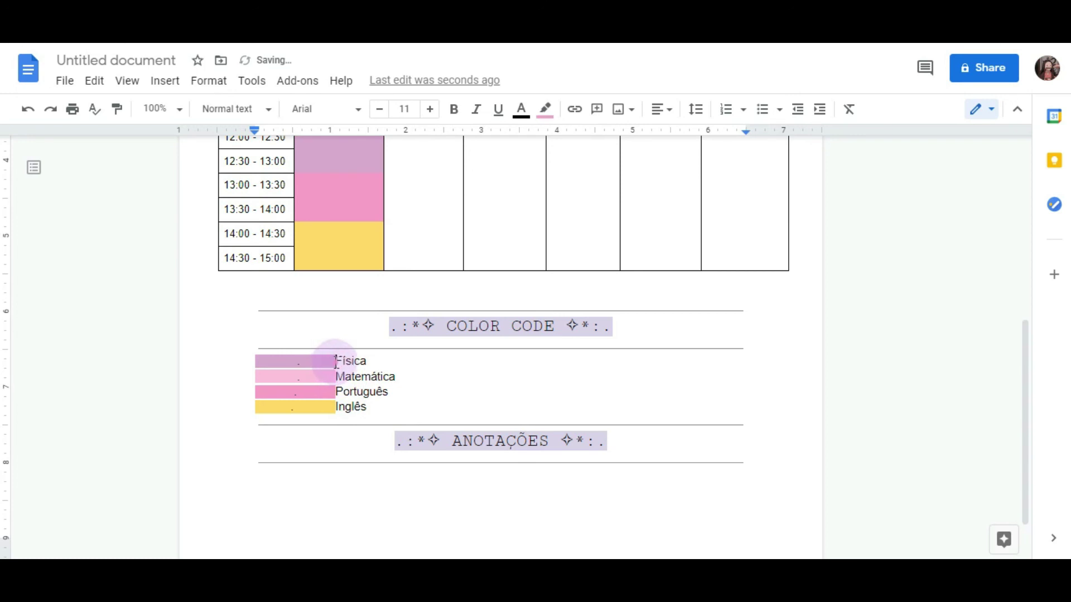
Clear the highlight from the last spaces before Física and Matemática to leave a gap after their swatches
left_click(545, 109)
left_click(554, 139)
left_click(324, 392)
key("shift+Left")
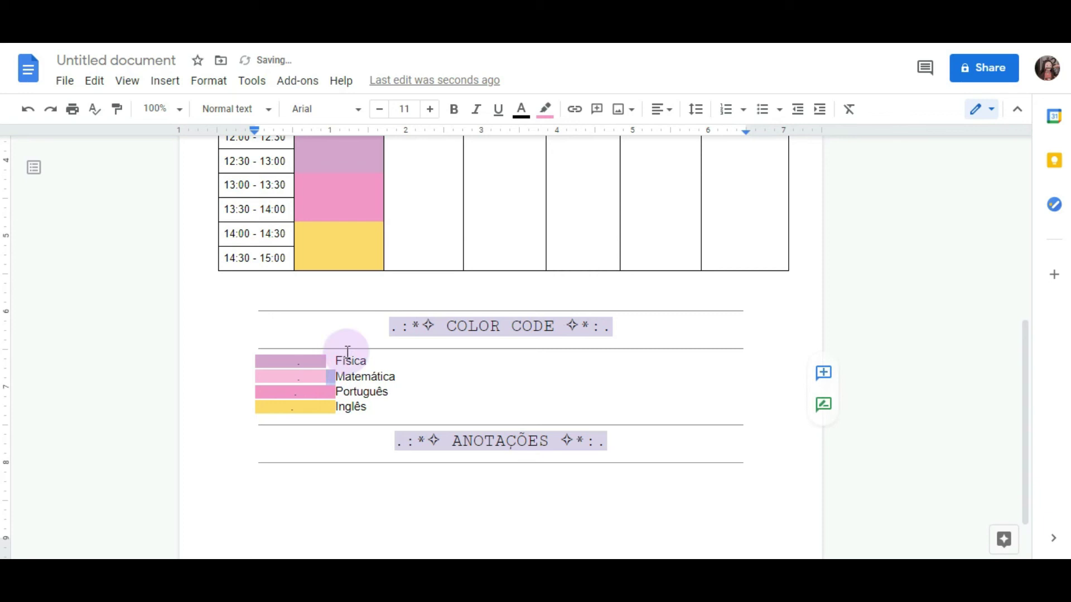
left_click(545, 109)
left_click(554, 139)
left_click(393, 374)
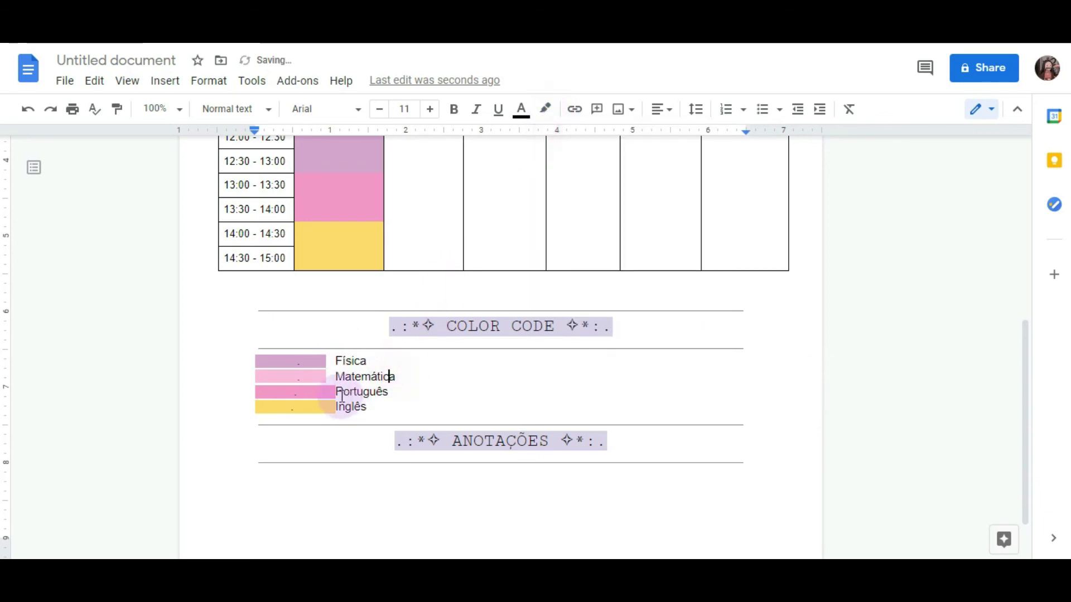
Clear the highlight from the last spaces before Português and Inglês to leave a gap after their swatches
left_click(544, 109)
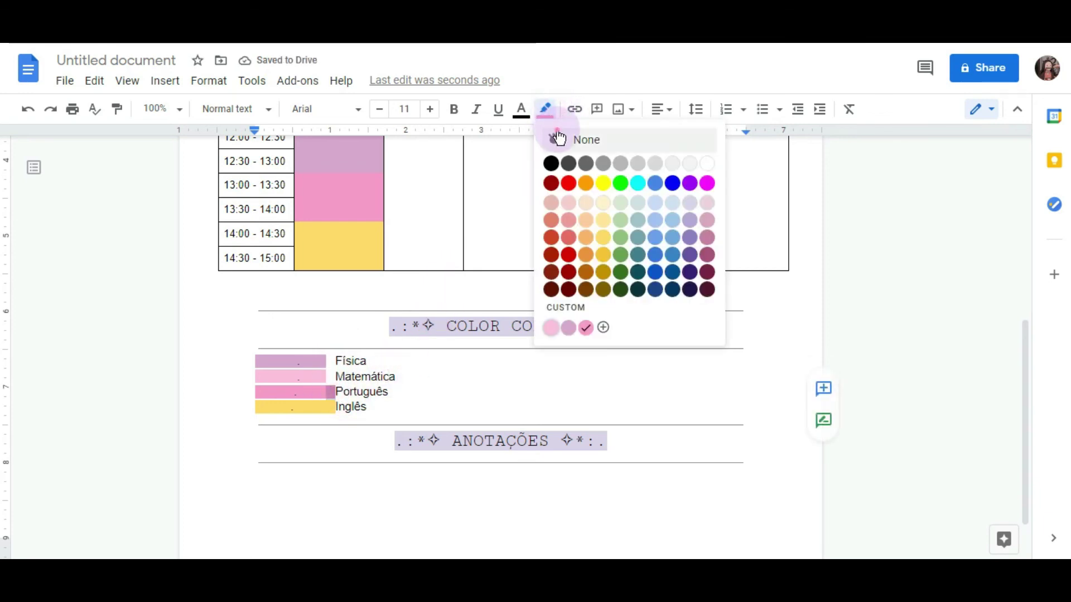
left_click(554, 138)
left_click(376, 342)
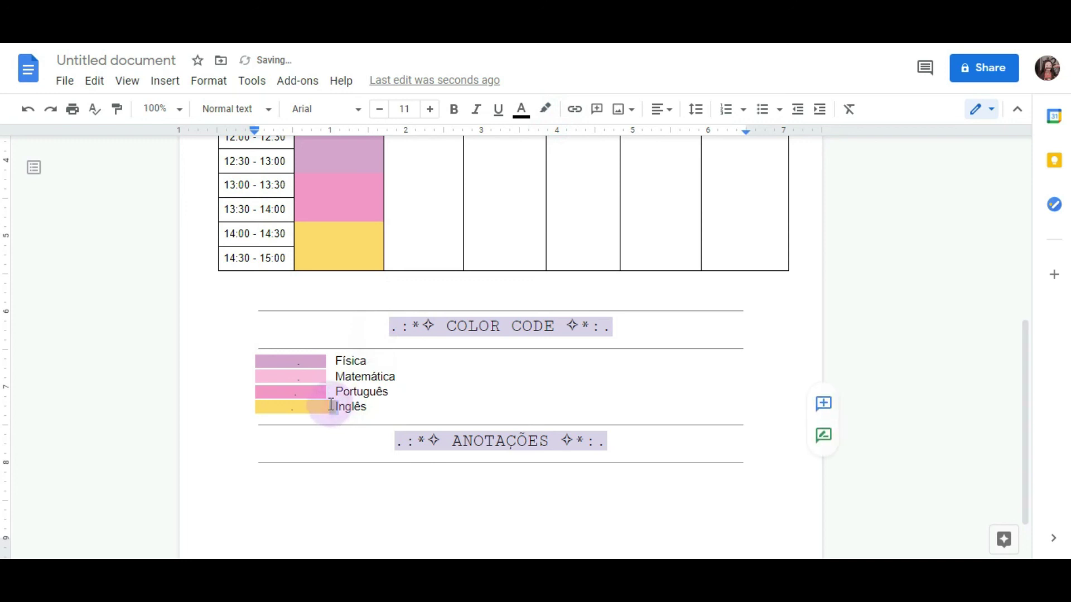
left_click(545, 110)
left_click(549, 161)
left_click(386, 379)
Set the text color of the period in the Física swatch to the custom purple
double_click(296, 363)
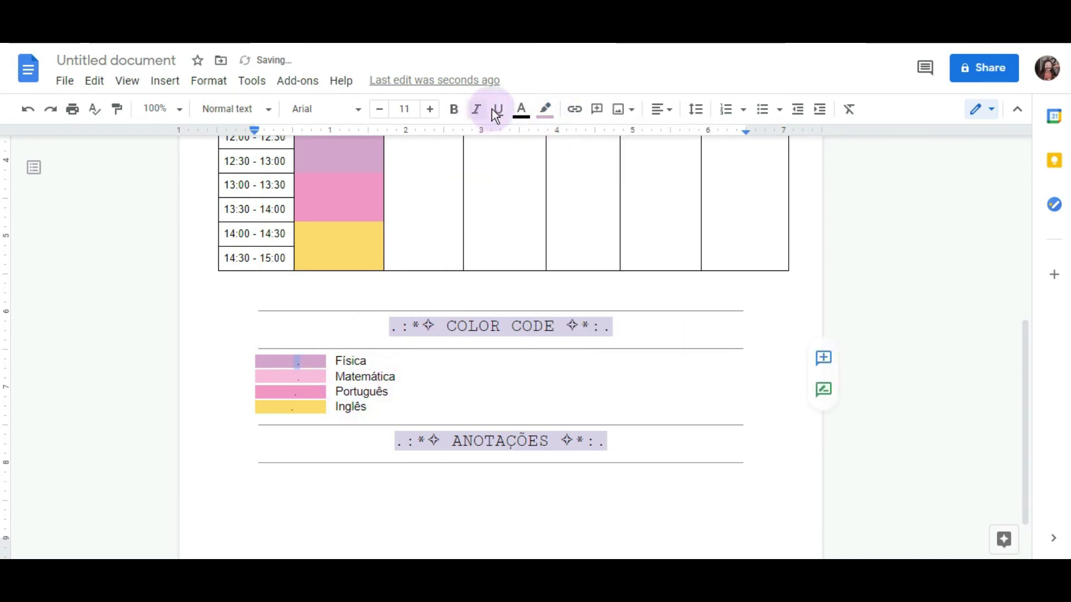
left_click(521, 110)
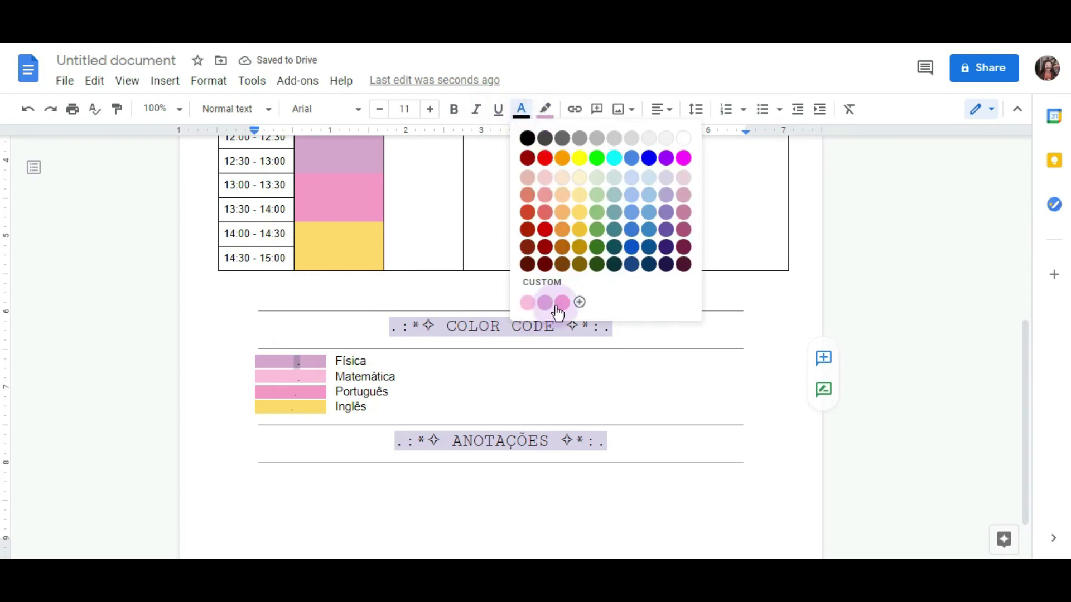
left_click(545, 303)
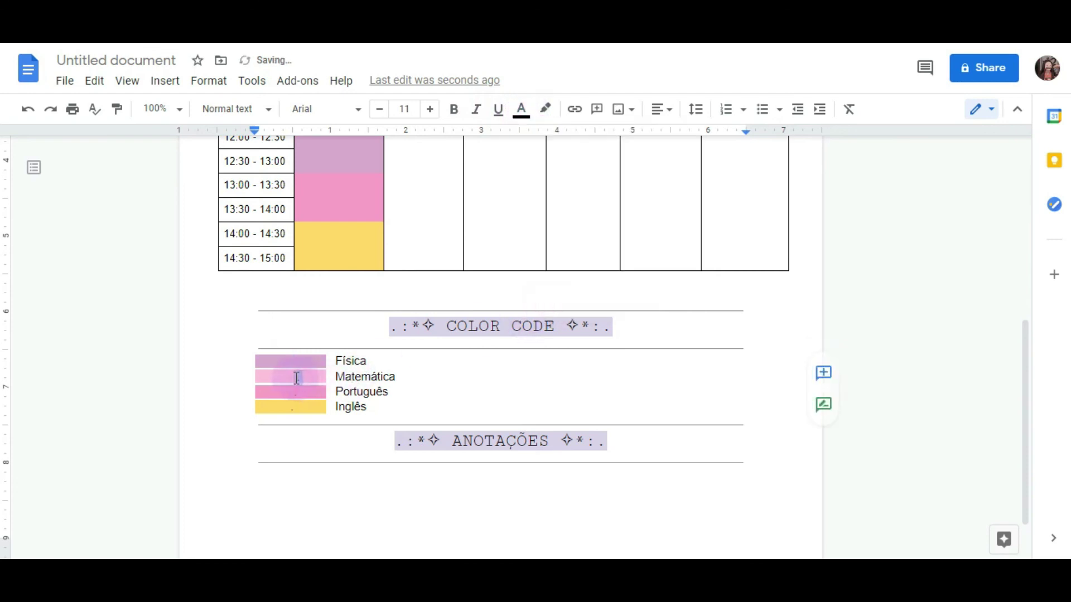
Set the text color of the period in the Matemática swatch to the custom light pink
double_click(297, 378)
left_click(547, 111)
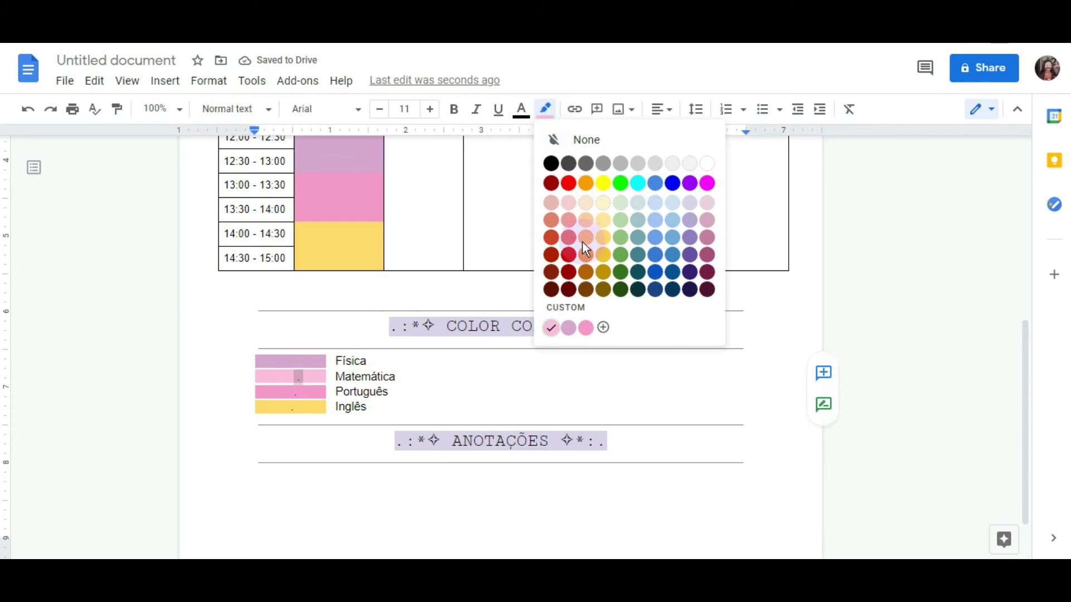
left_click(549, 332)
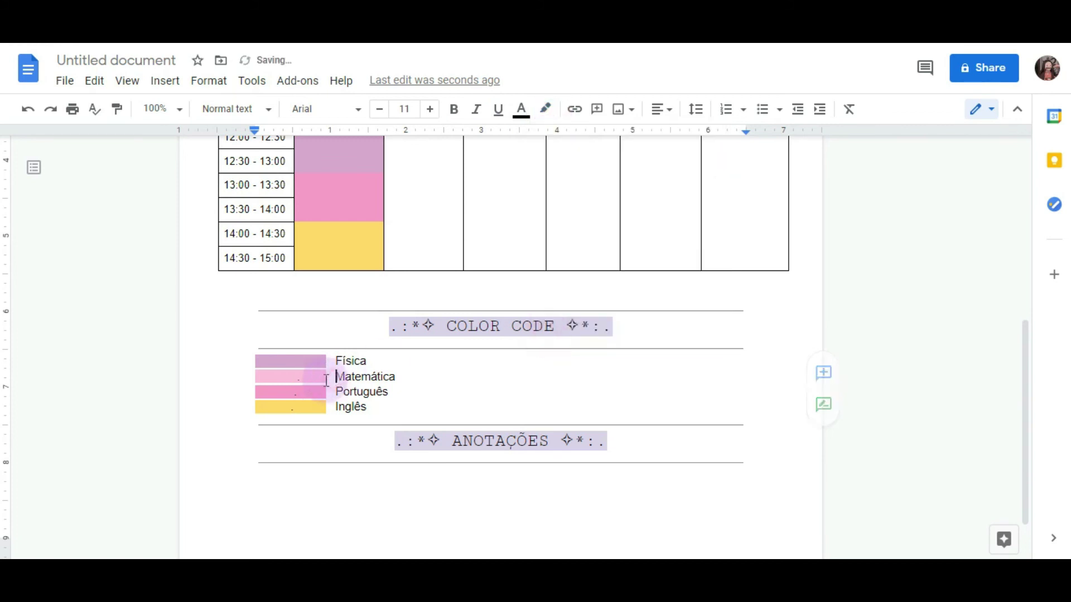
left_click(371, 324)
left_click(520, 109)
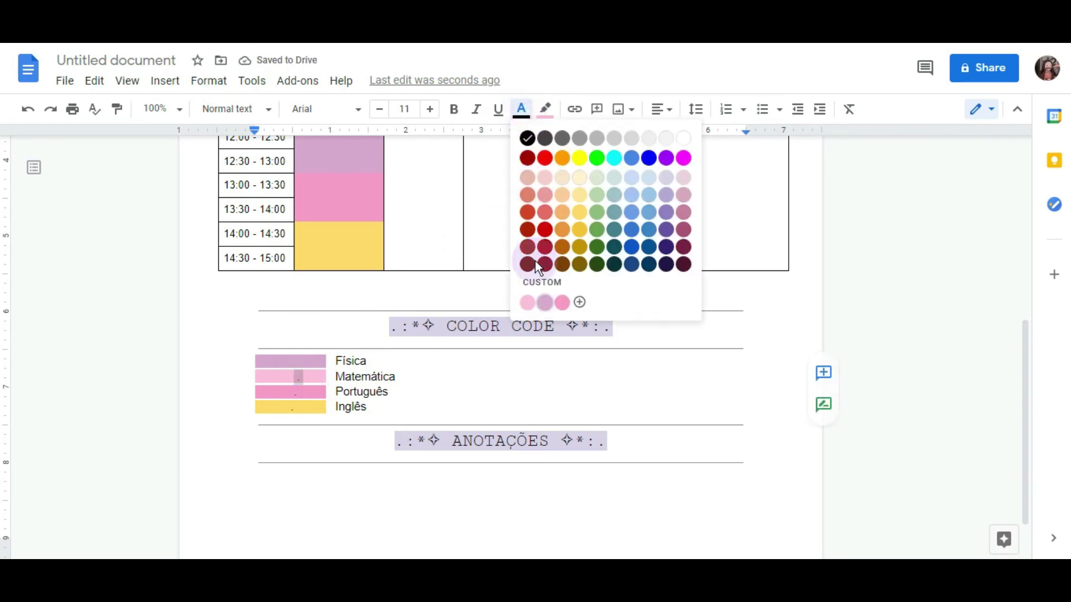
left_click(525, 304)
left_click(372, 376)
left_click(315, 379)
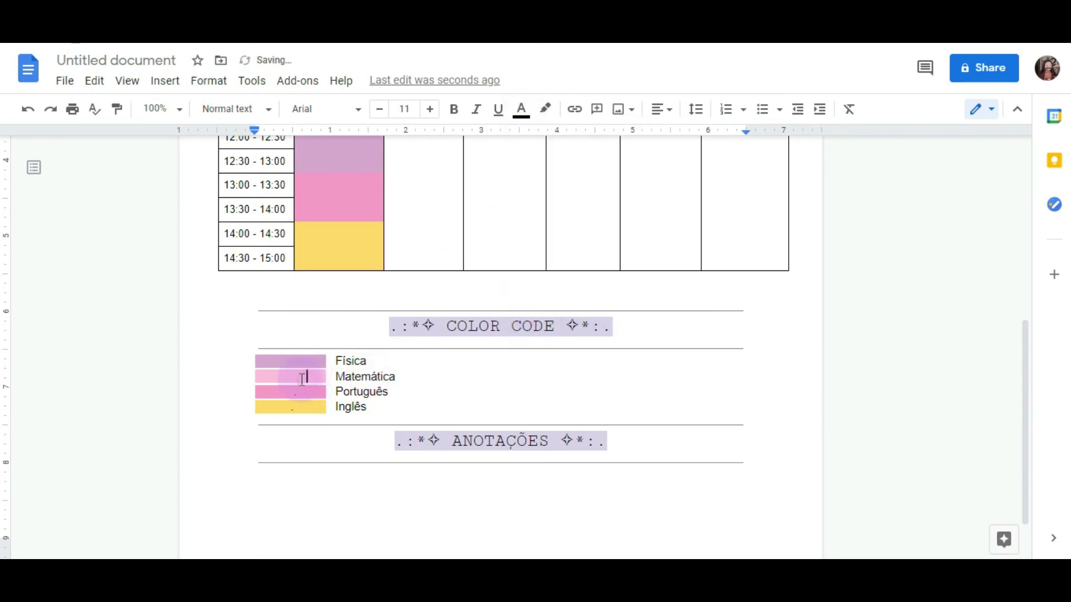
Check the highlight and text colors of the period in the Matemática swatch
left_click(298, 378)
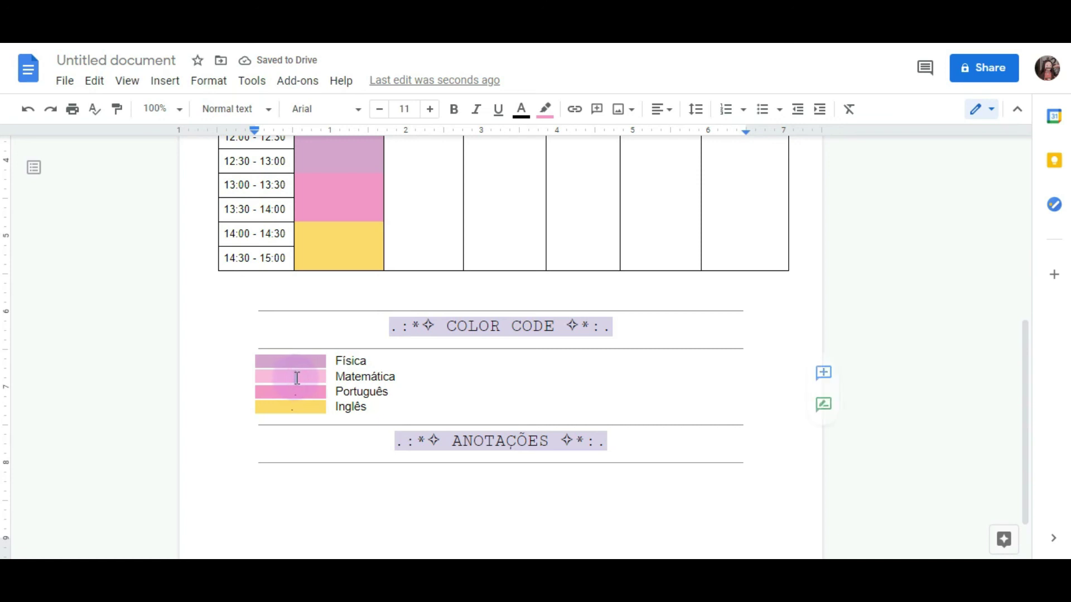
left_click(546, 110)
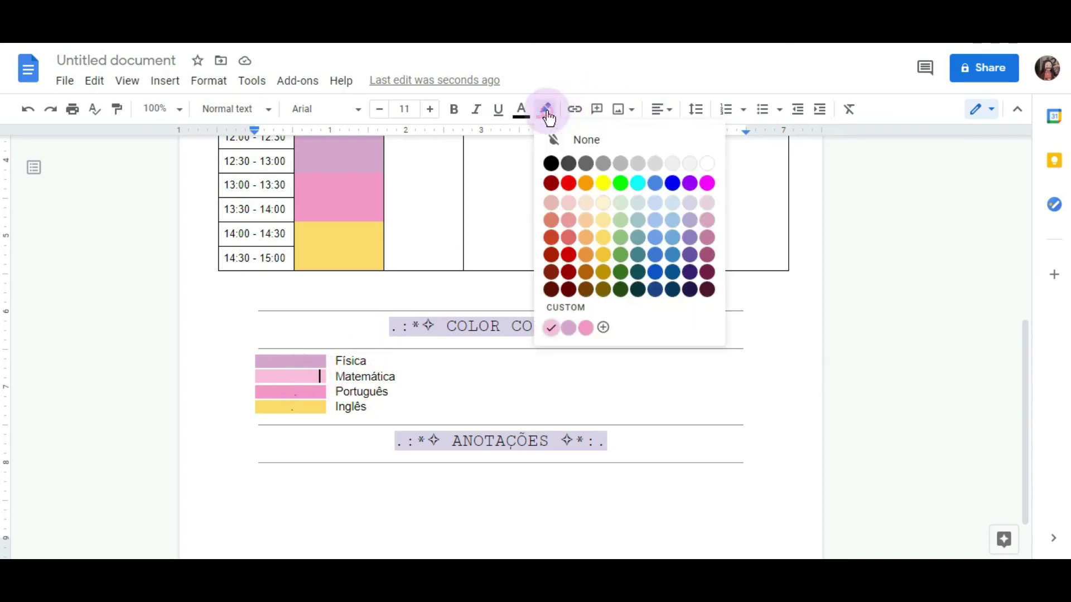
left_click(548, 114)
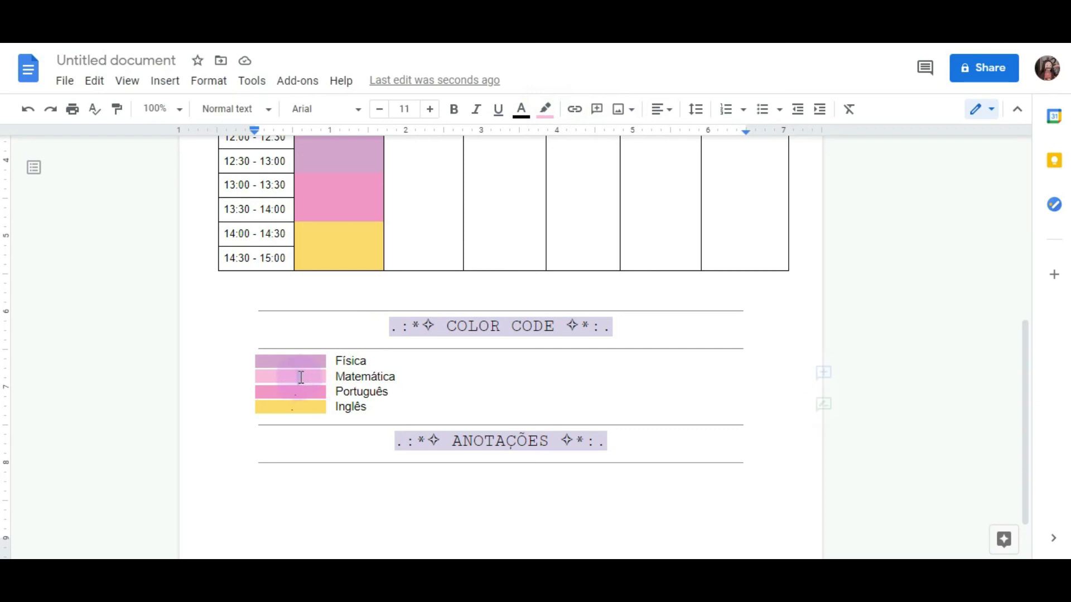
left_click(530, 115)
left_click(534, 118)
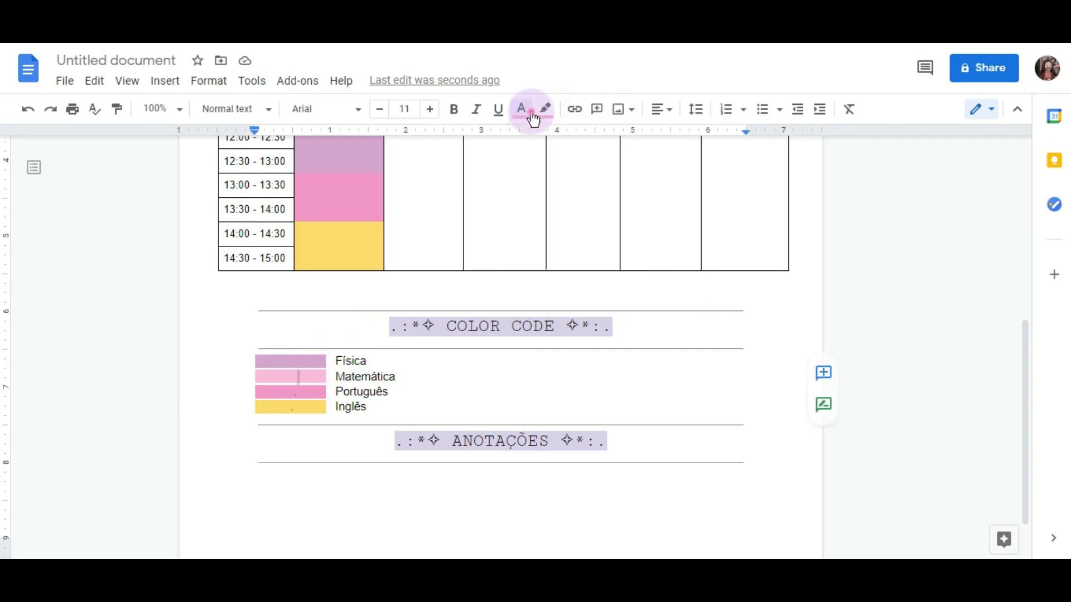
Set the text color of the period in the Português swatch to the custom darker pink
left_click(333, 360)
left_click(290, 392)
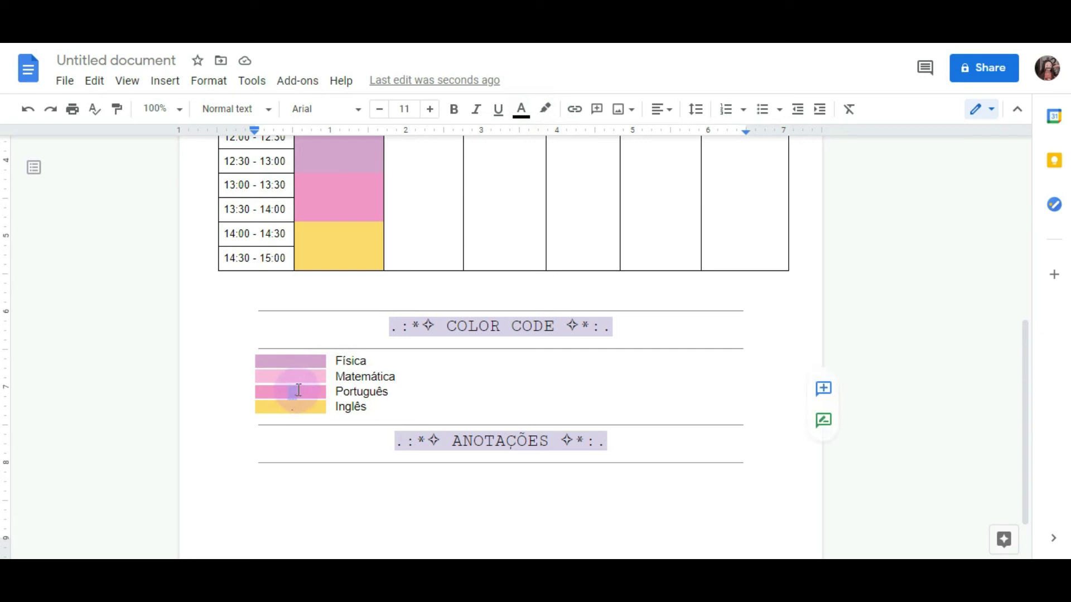
left_click(521, 109)
left_click(561, 304)
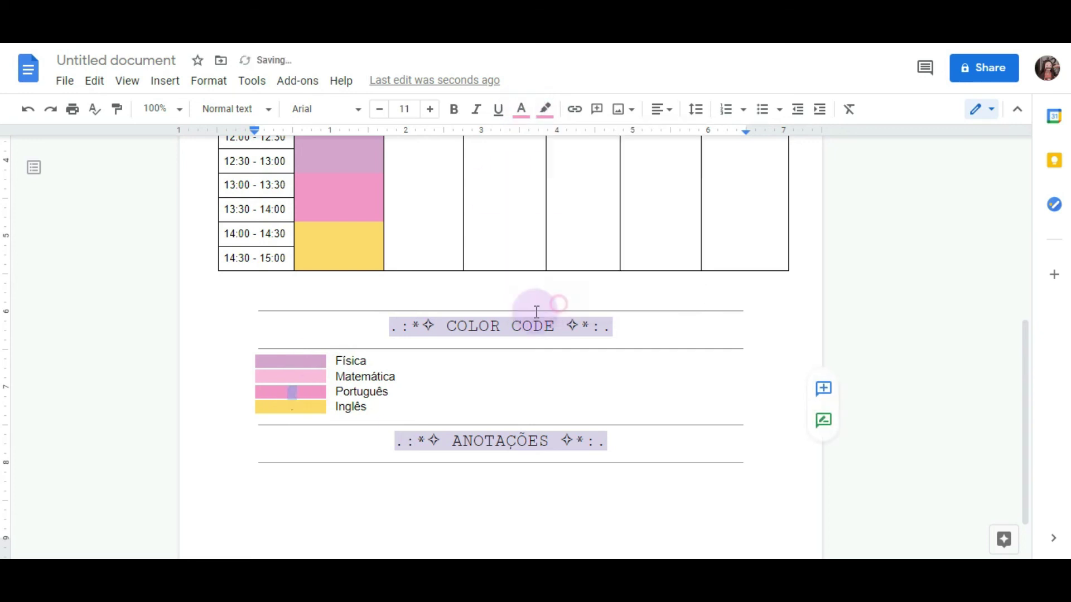
Set the text color of the period in the Inglês swatch to the yellow that matches its highlight
left_click(302, 408)
left_click_drag(302, 407, 289, 408)
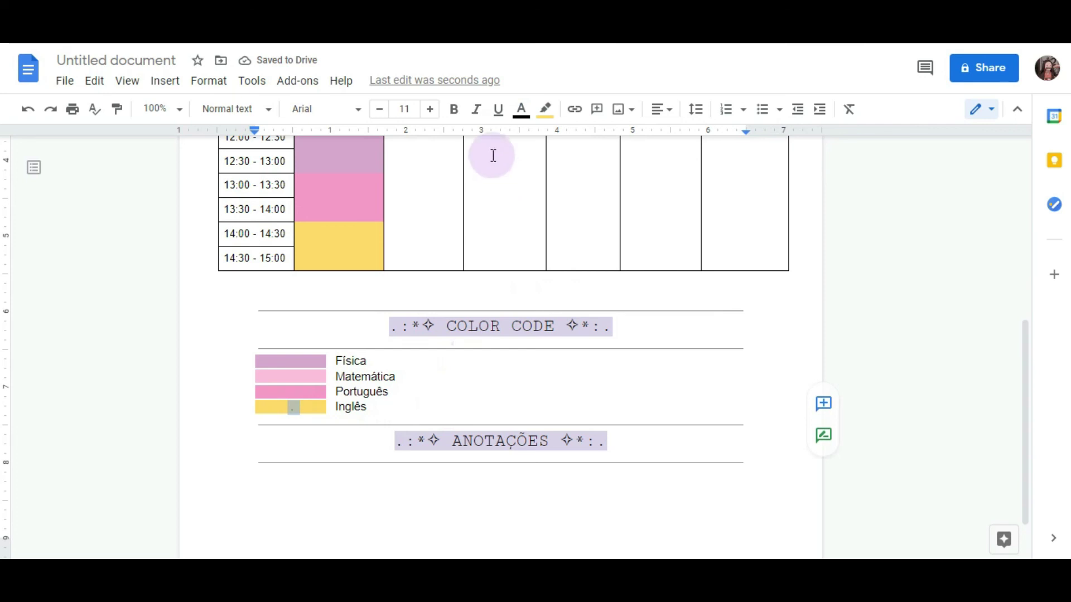
left_click(545, 109)
left_click(499, 110)
left_click(518, 112)
left_click(500, 110)
left_click(519, 111)
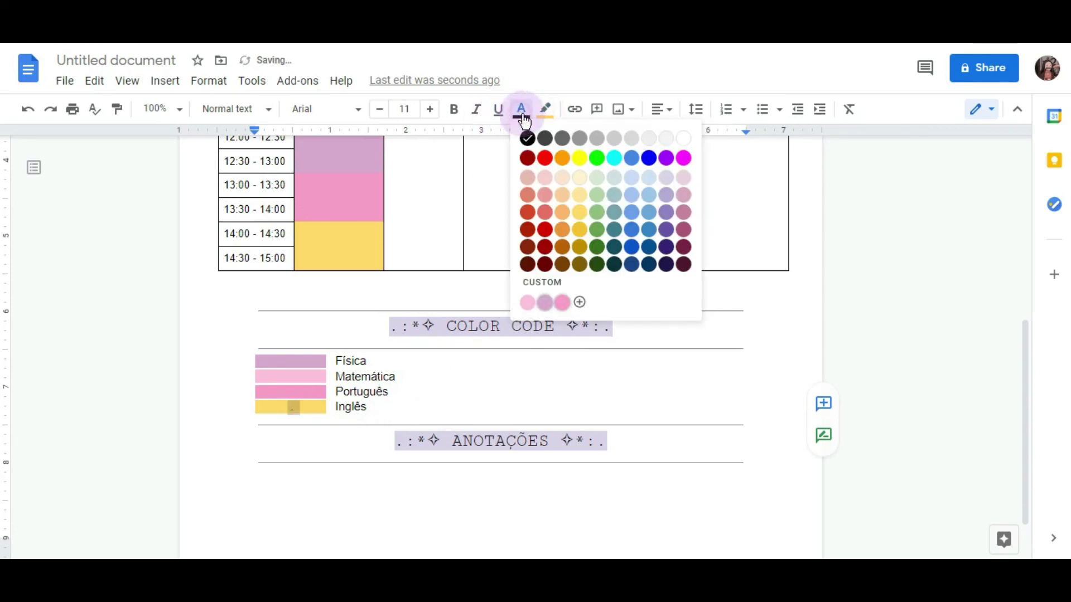
left_click(580, 213)
Review the whole schedule, from the Cronograma banner and weekday table to the COLOR CODE legend and ANOTAÇÕES section
scroll(423, 416, "up", 1)
left_click(468, 432)
scroll(480, 434, "up", 2)
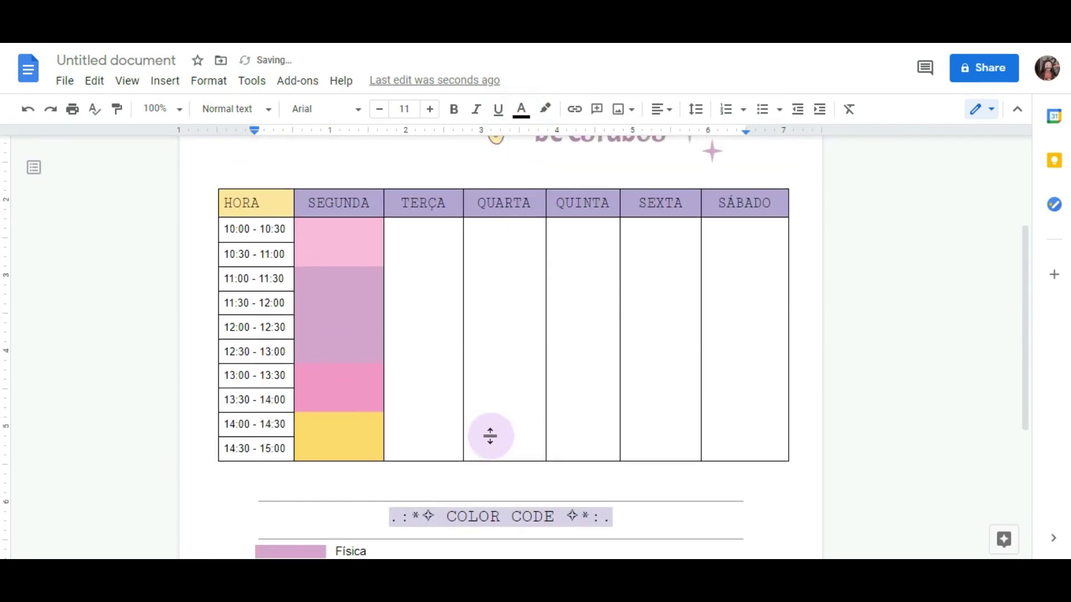
scroll(490, 435, "down", 4)
scroll(517, 453, "up", 4)
scroll(533, 468, "up", 2)
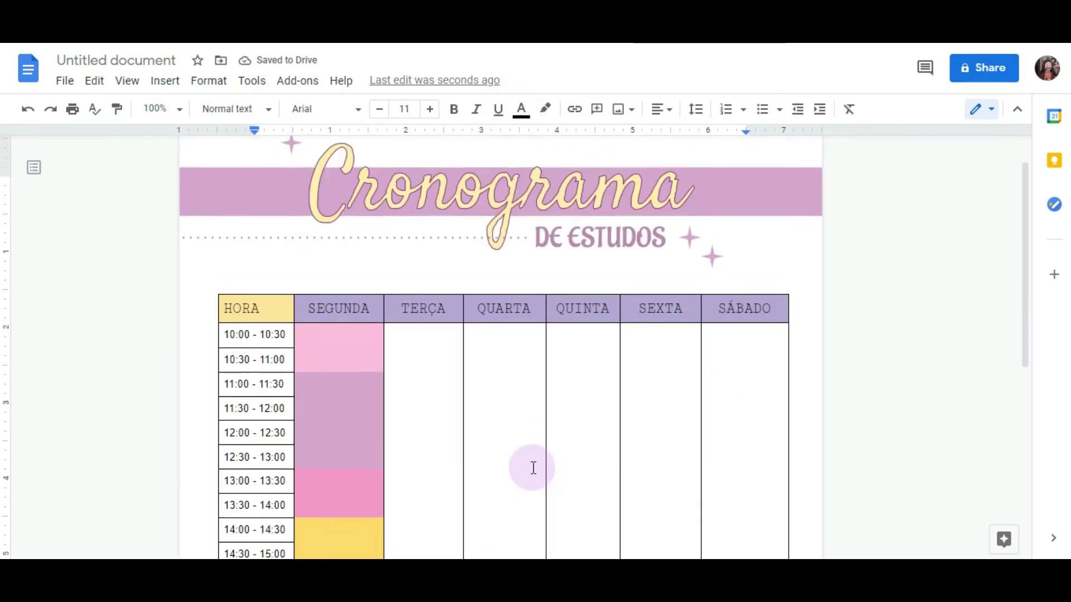
scroll(533, 467, "down", 6)
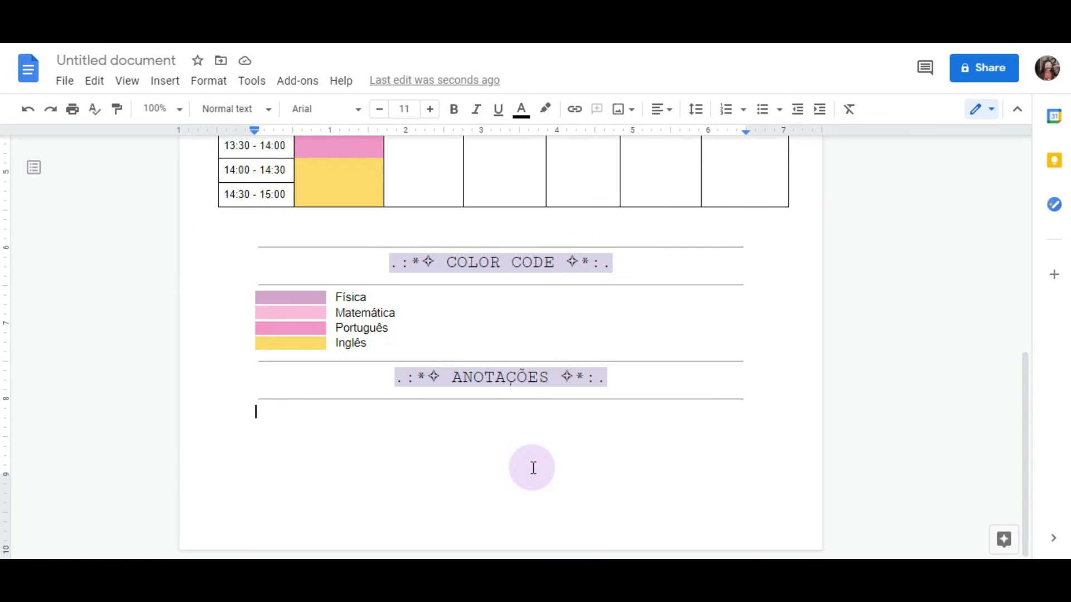
scroll(533, 468, "up", 5)
scroll(739, 450, "down", 3)
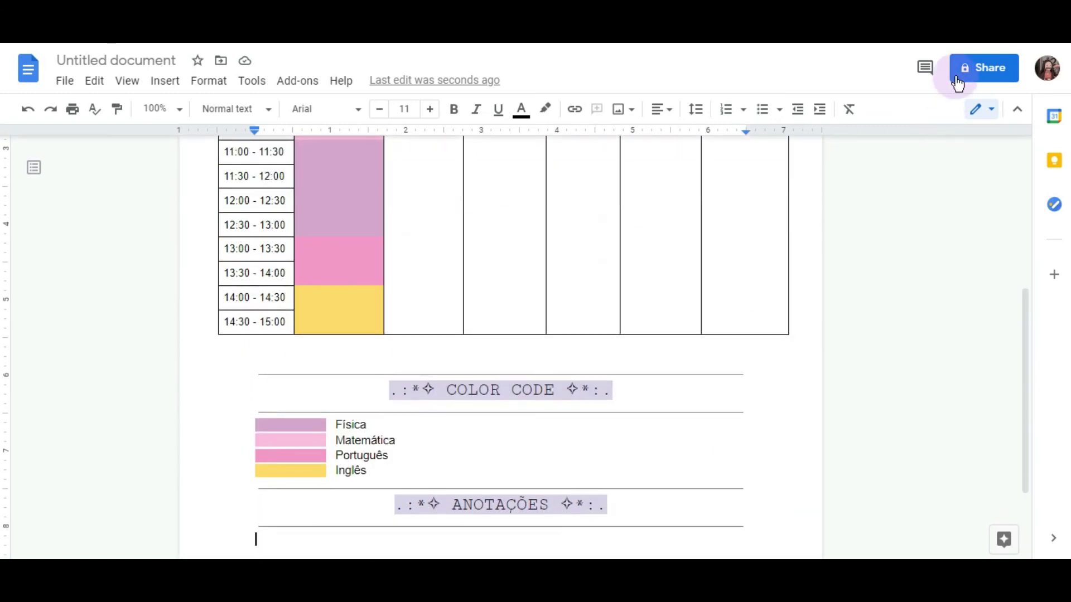